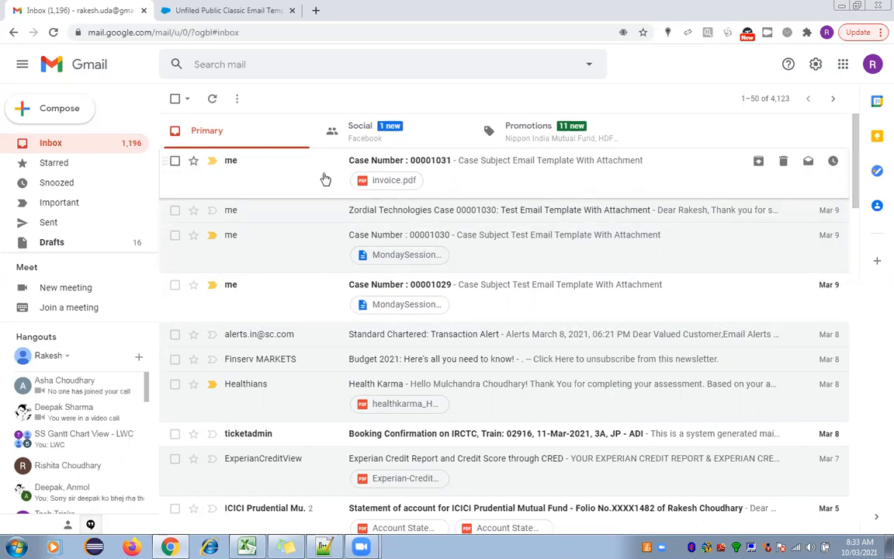
View the newest case email with the invoice.pdf attachment, and examine the New Case Registered Visualforce template in Salesforce.
left_click(254, 173)
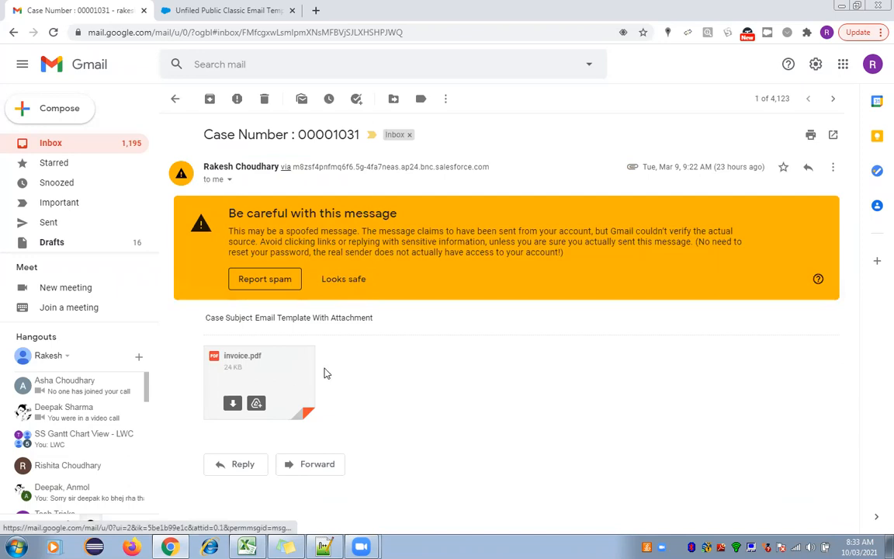
left_click(175, 100)
left_click(236, 8)
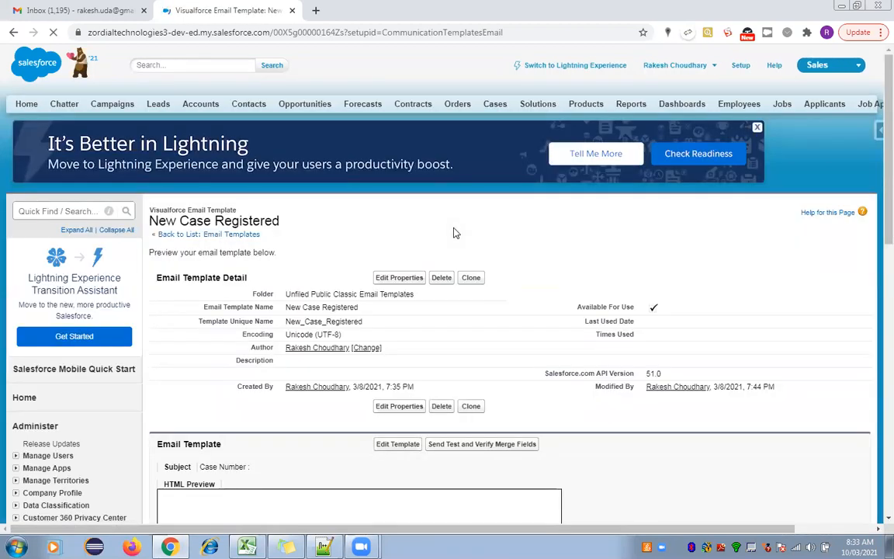
scroll(876, 149, "down", 3)
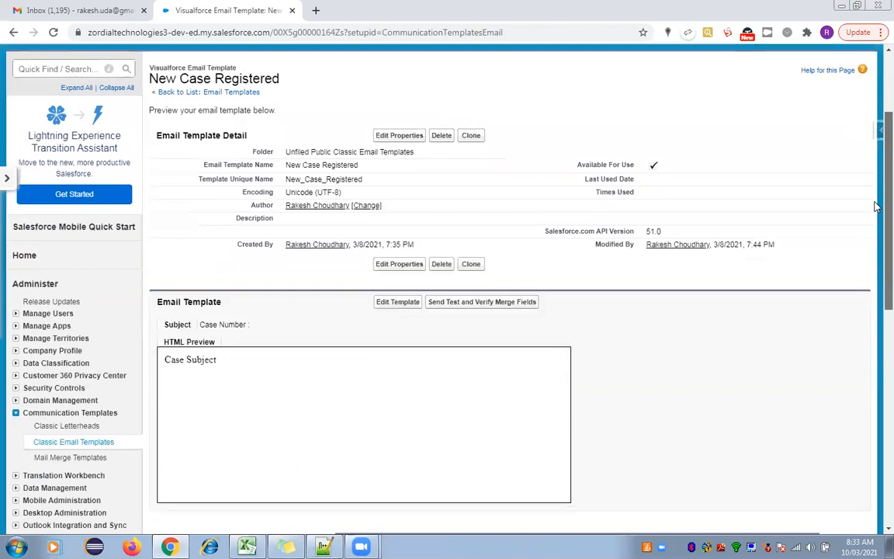
scroll(313, 197, "up", 3)
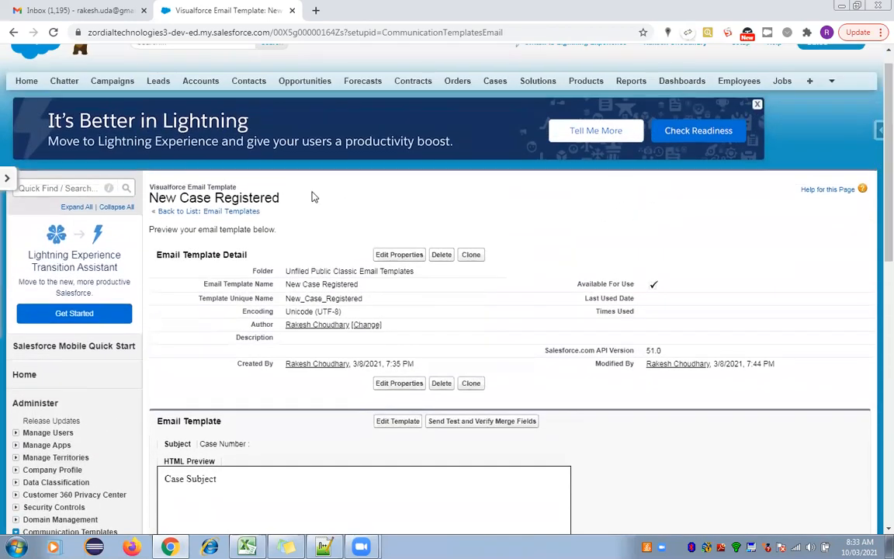
Find Classic Email Templates through the setup search and open it in a new browser tab.
left_click(76, 188)
type("Class")
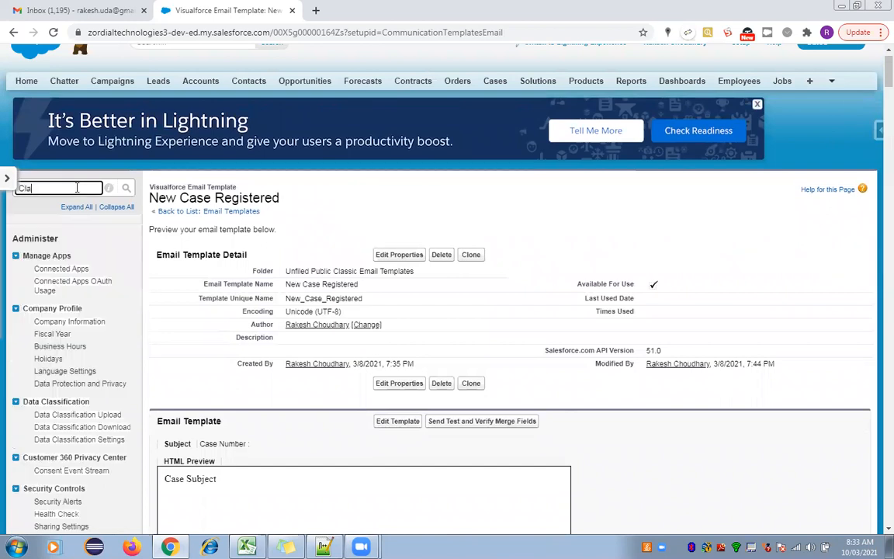
key("BackSpace")
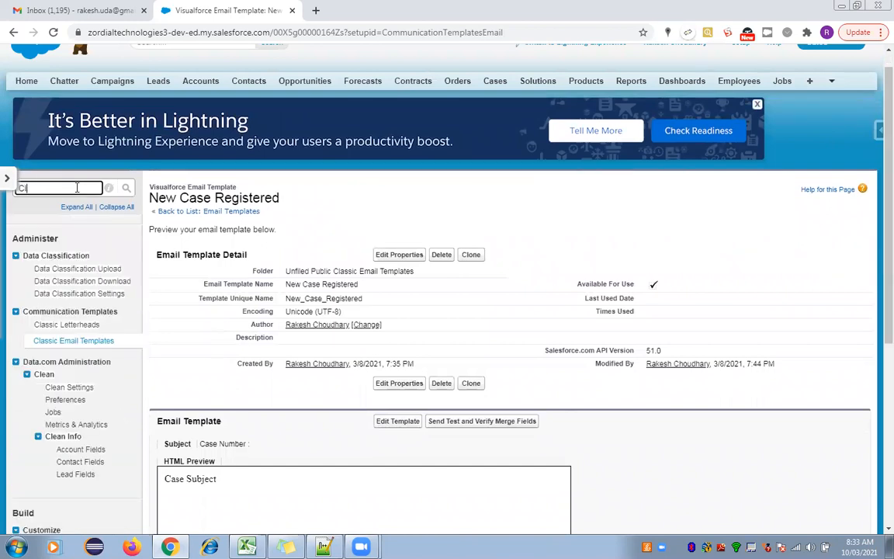
right_click(97, 342)
left_click(130, 350)
left_click(347, 6)
left_click(237, 10)
left_click(375, 10)
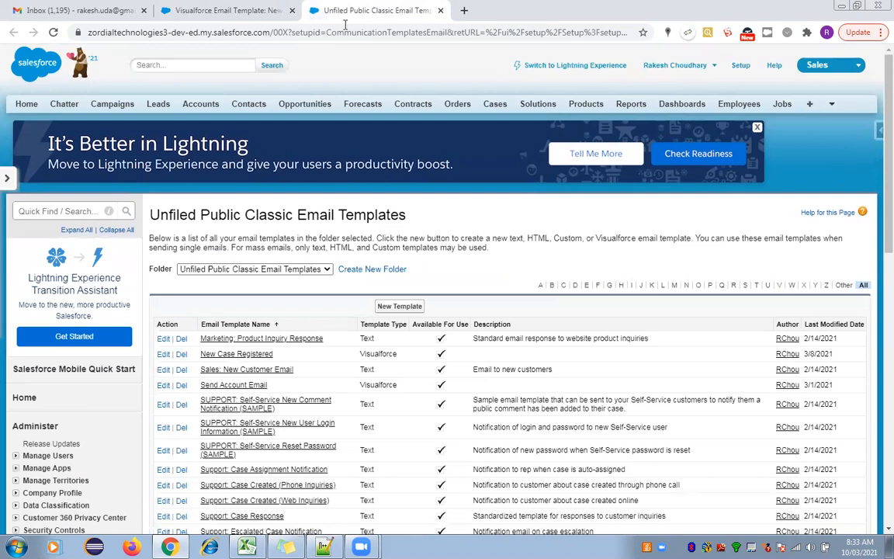
Start a new email template of type Text and check its folder choices, keeping Unfiled Public Classic Email Templates.
left_click(399, 305)
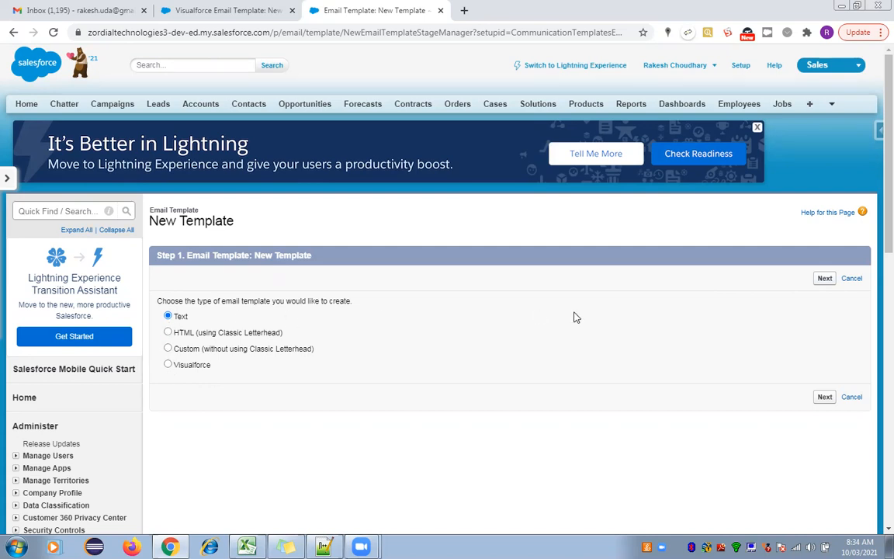
left_click(825, 280)
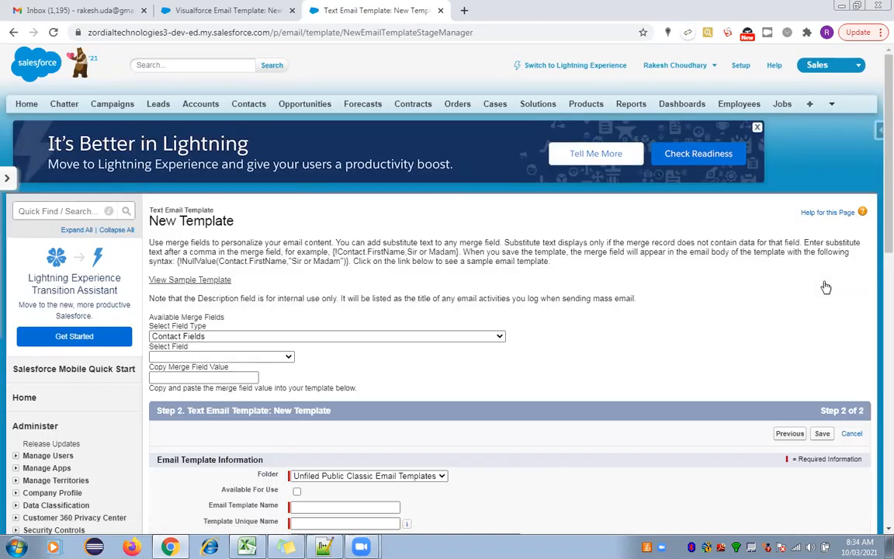
scroll(875, 291, "down", 3)
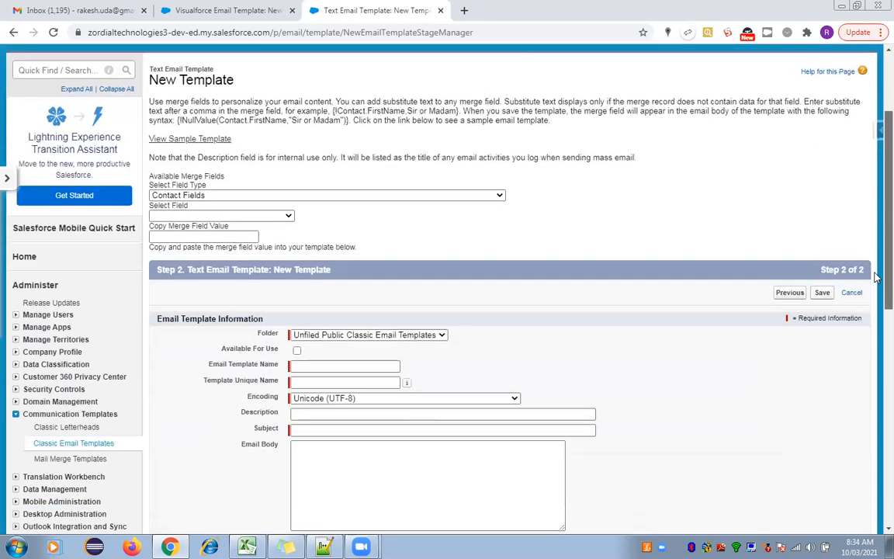
scroll(876, 291, "down", 1)
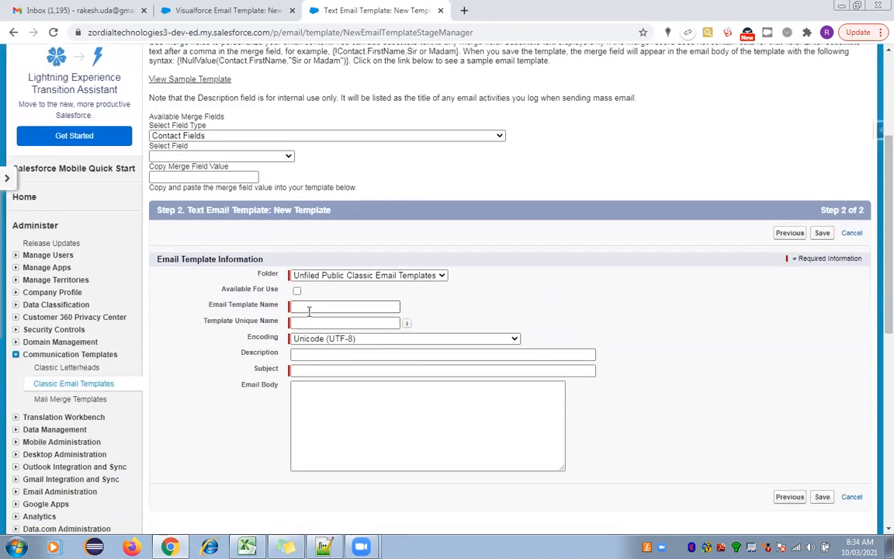
left_click(339, 276)
left_click(339, 276)
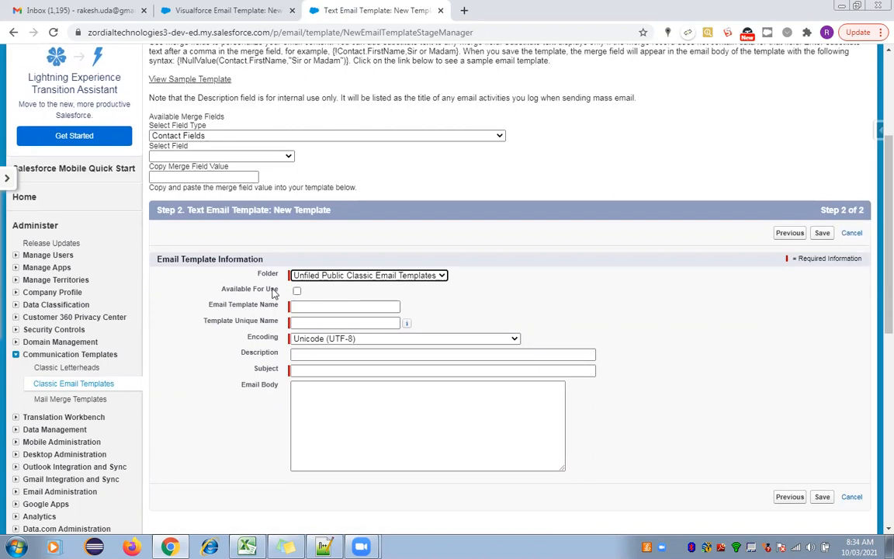
Make the text template available for use and name it New Case Registered Text, with its unique name filled in.
left_click(296, 291)
left_click(298, 306)
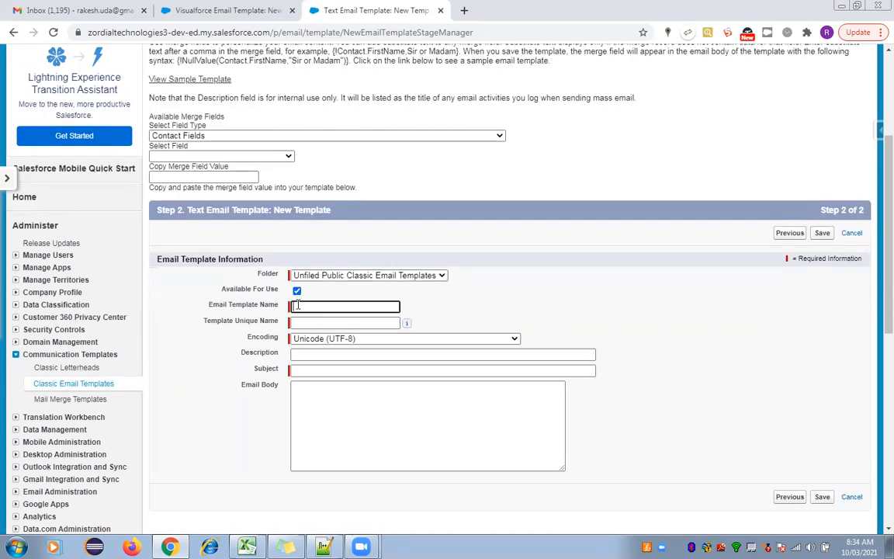
type("New C")
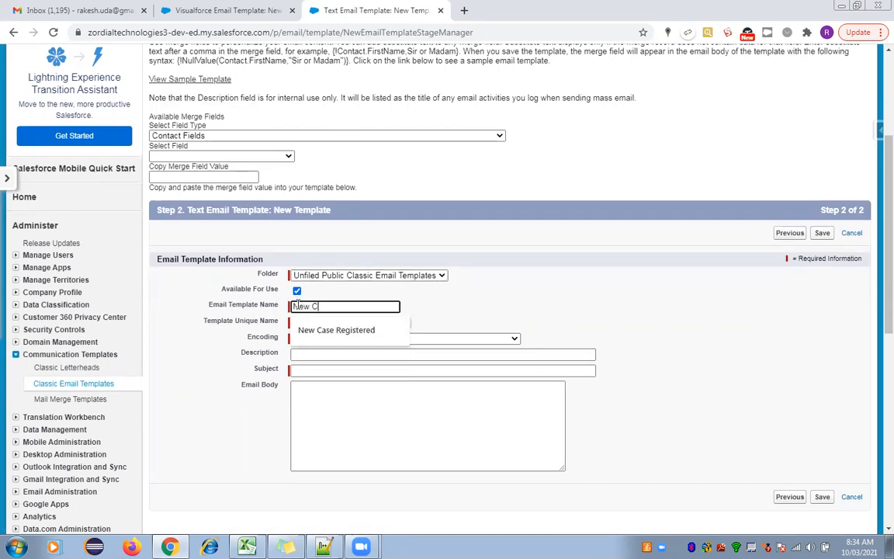
type("ase Registered Text")
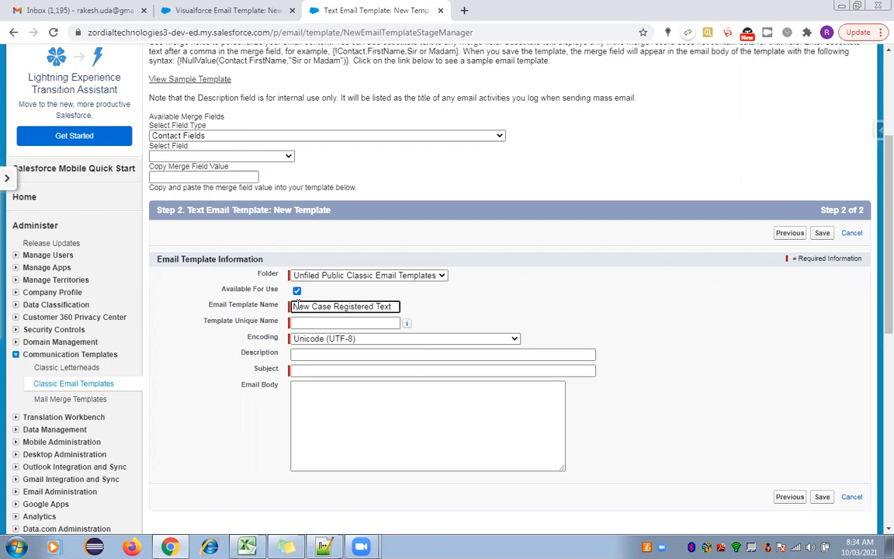
left_click(466, 314)
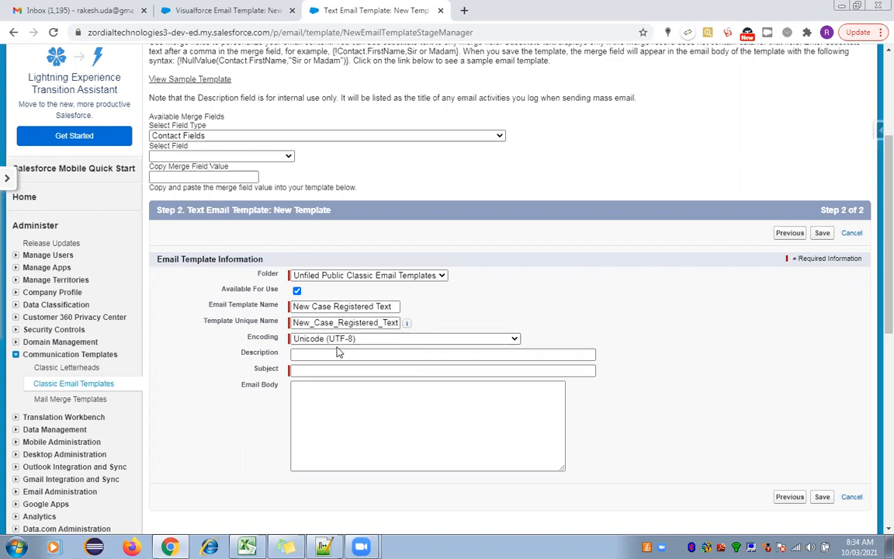
Set the text template's subject to Test and place the cursor in the empty email body.
left_click(303, 371)
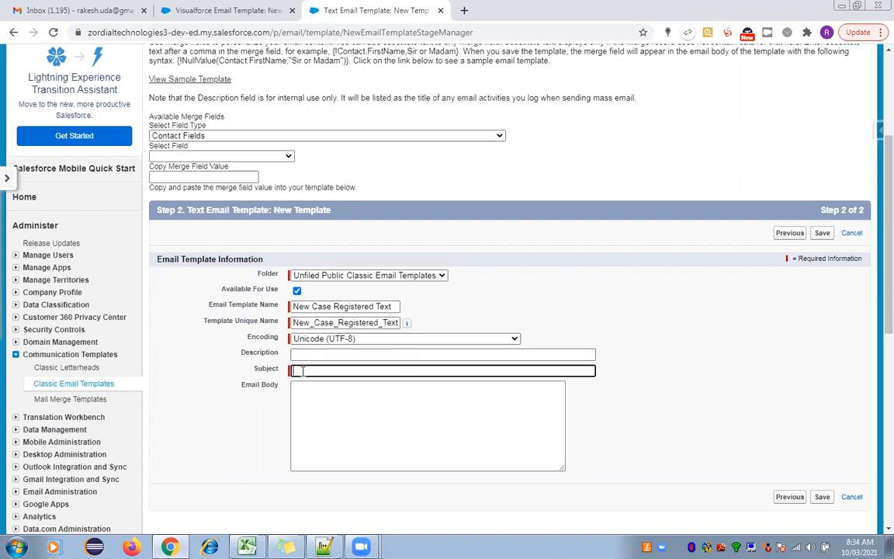
type("Test")
left_click(325, 410)
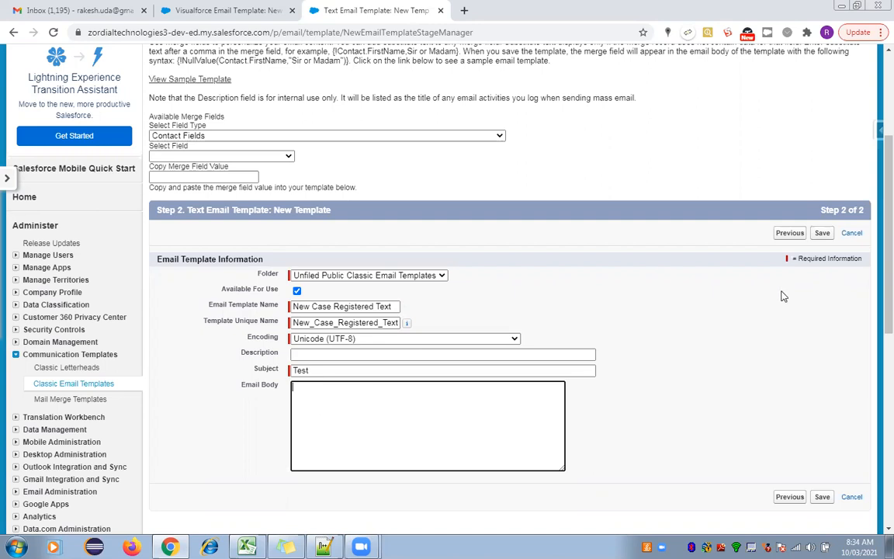
scroll(875, 278, "down", 1)
scroll(876, 278, "down", 1)
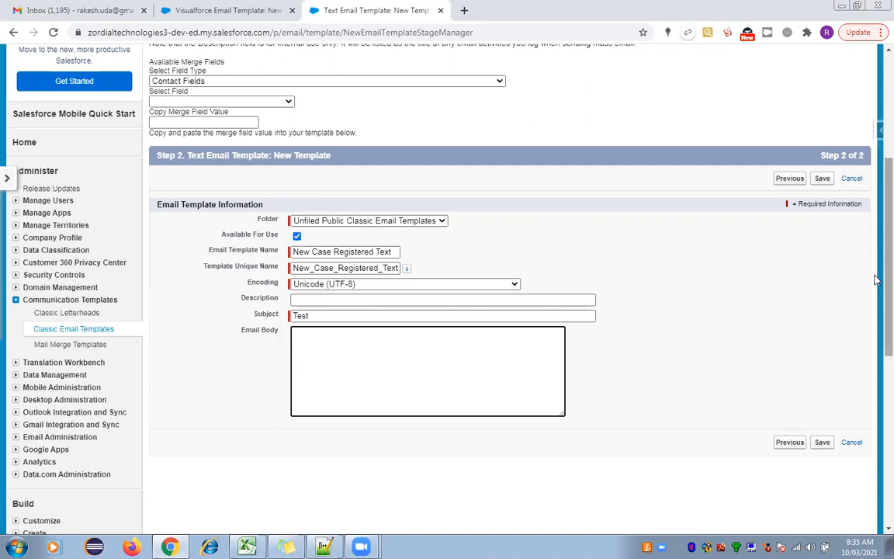
scroll(875, 273, "up", 1)
scroll(875, 274, "up", 1)
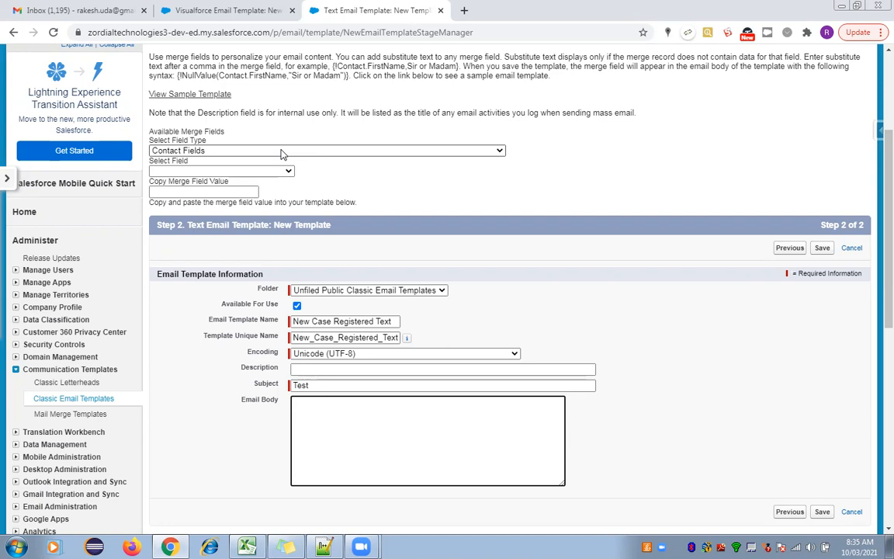
Go back from the New Case Registered template to the email templates list, and move the text template's browser tab ahead of it.
left_click(187, 8)
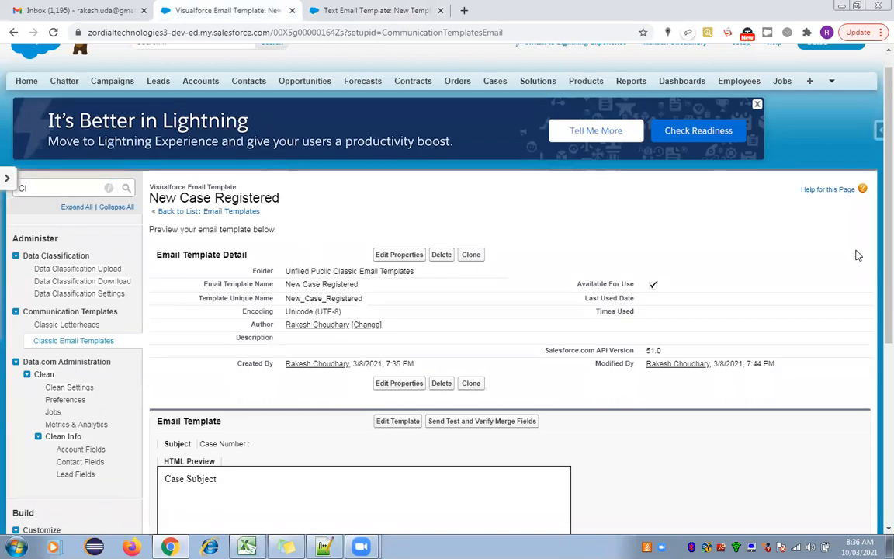
scroll(875, 230, "up", 1)
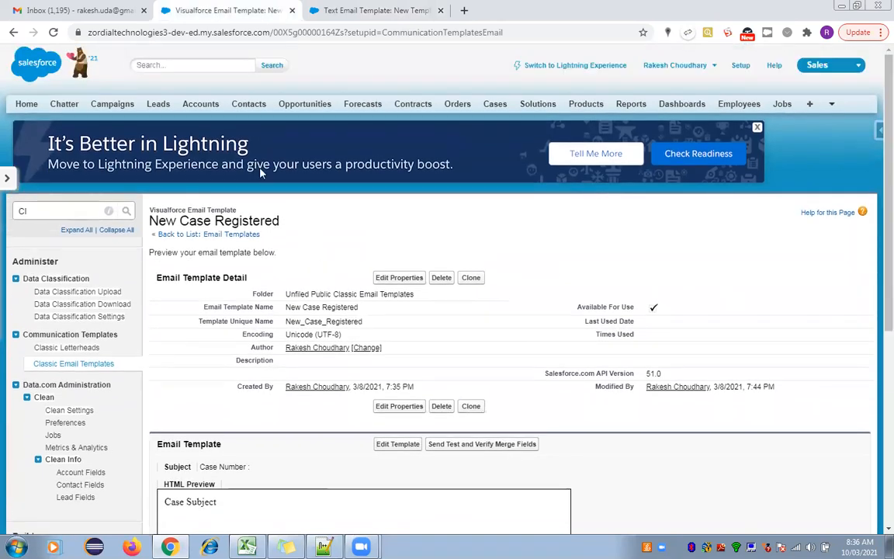
left_click(180, 232)
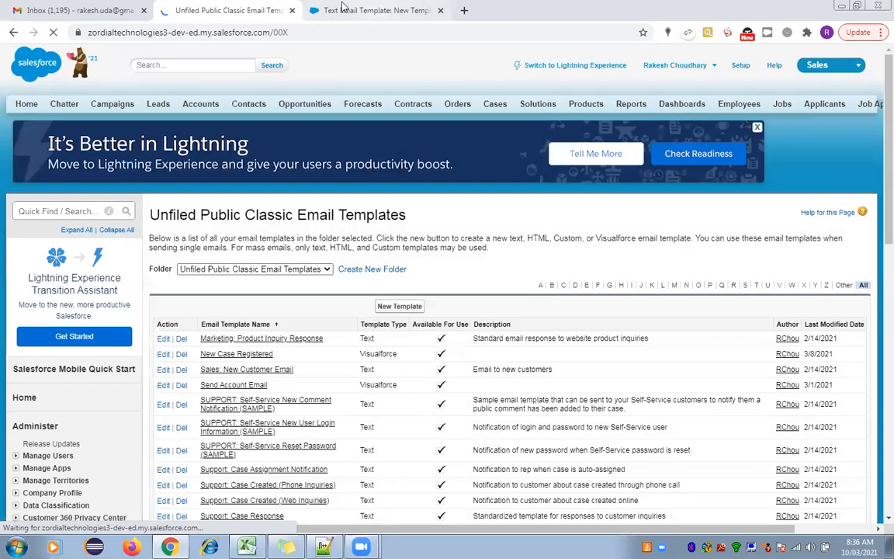
left_click_drag(378, 14, 230, 10)
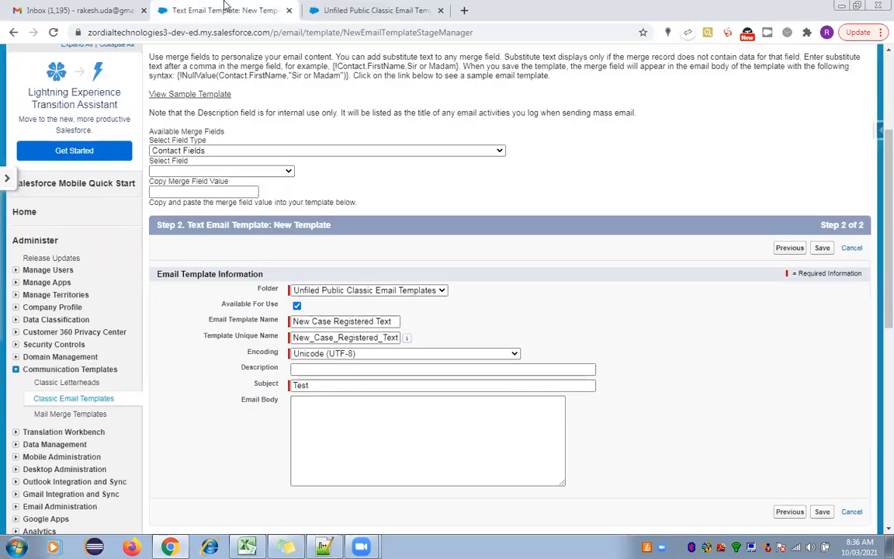
left_click(355, 9)
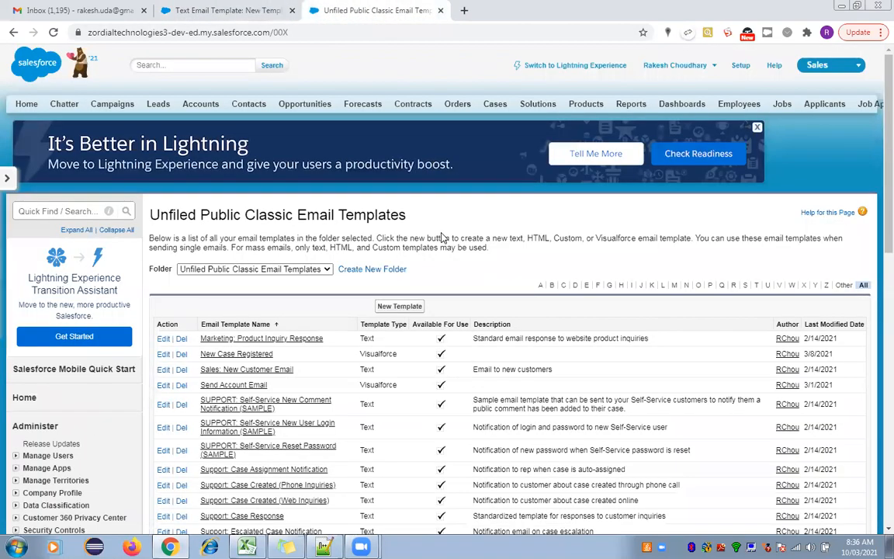
Start another new email template of type Visualforce and proceed to its details form.
left_click(399, 307)
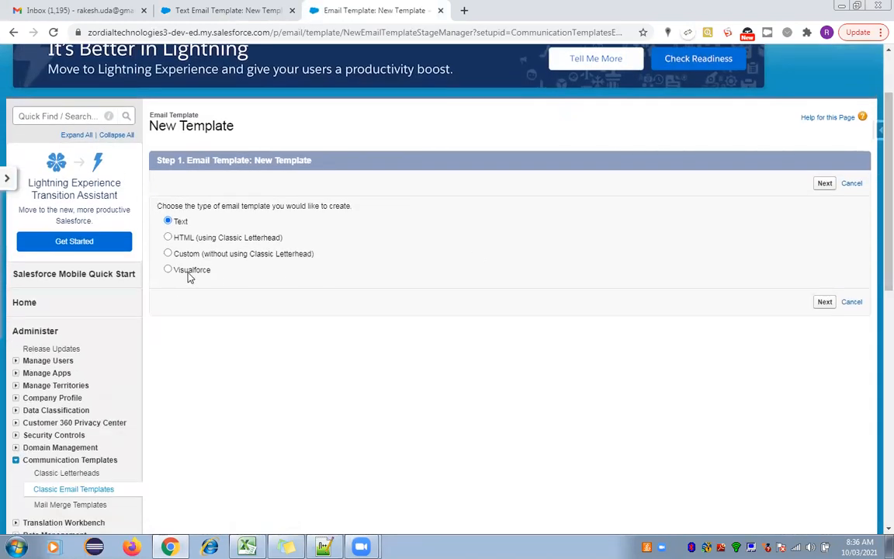
left_click(189, 271)
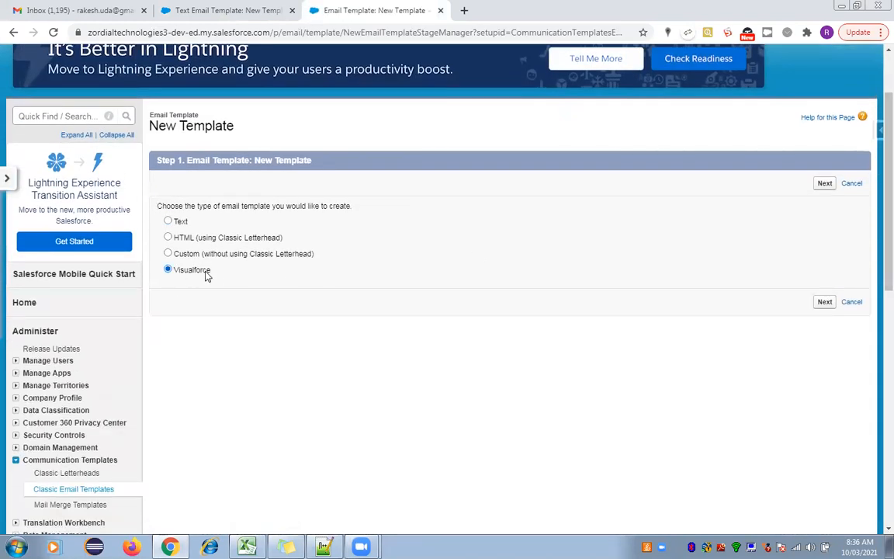
left_click(825, 302)
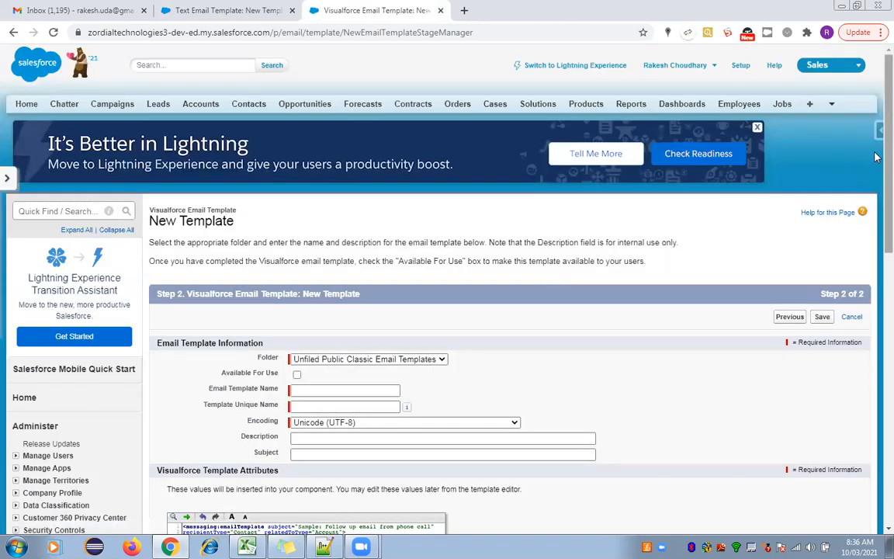
Set the Visualforce template's Related To Type to Applicant__c.
scroll(540, 335, "down", 5)
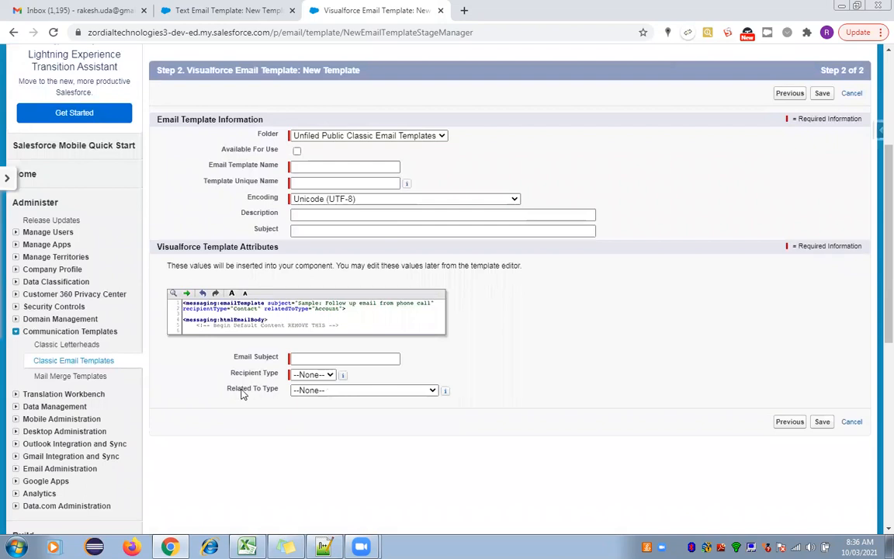
left_click(314, 392)
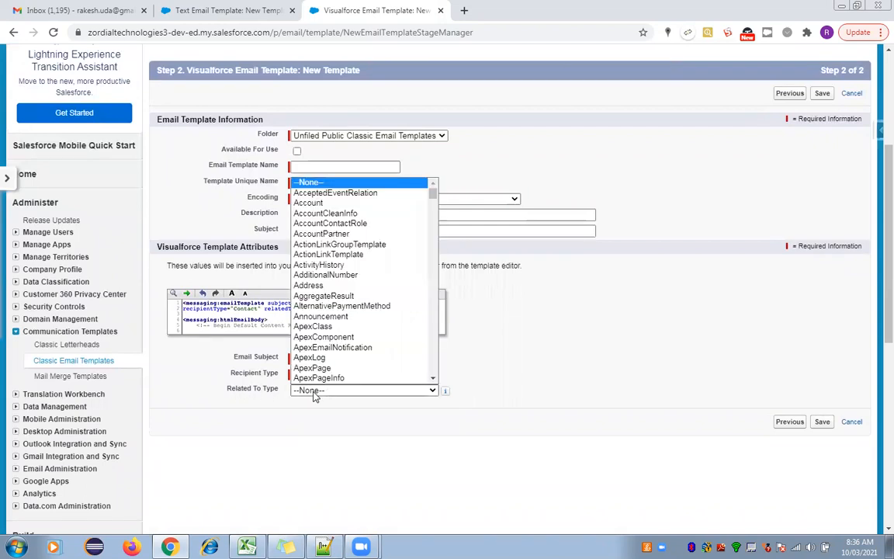
scroll(314, 373, "down", 1)
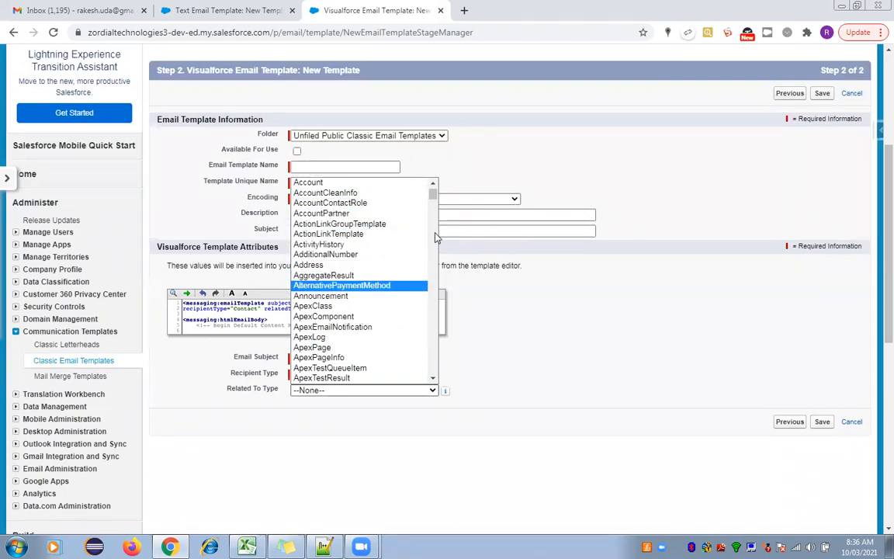
left_click_drag(431, 194, 433, 208)
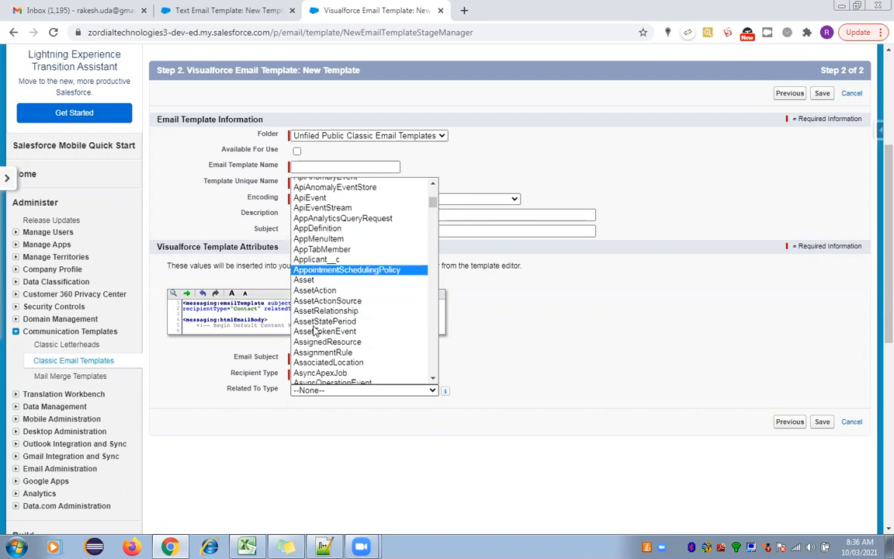
left_click(316, 261)
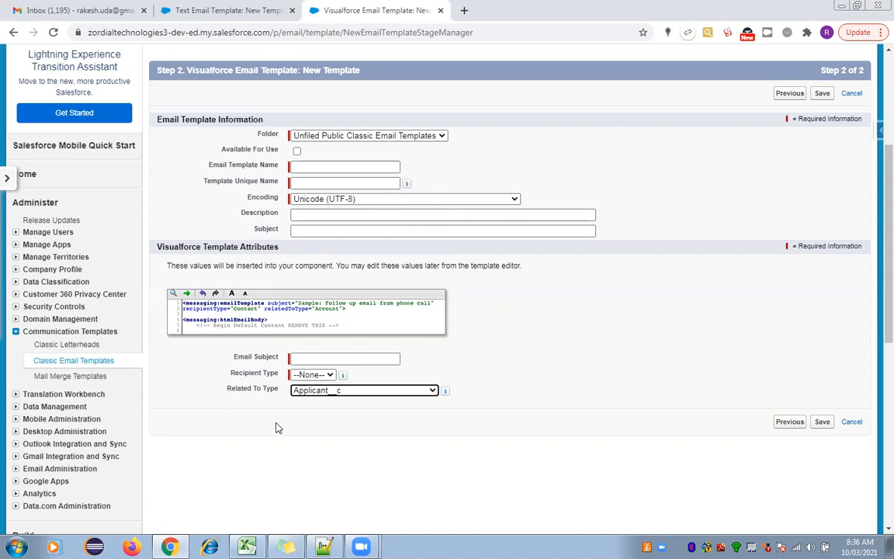
Switch to Notepad++, replace the whole note with relatedTo.Name, and highlight its relatedTo and Name parts.
left_click(326, 548)
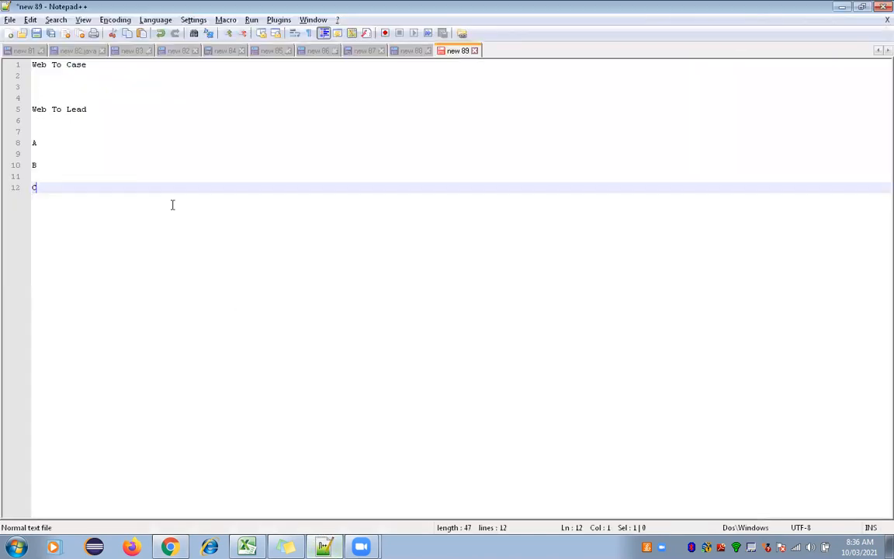
key("ctrl+a")
key("BackSpace")
type("related")
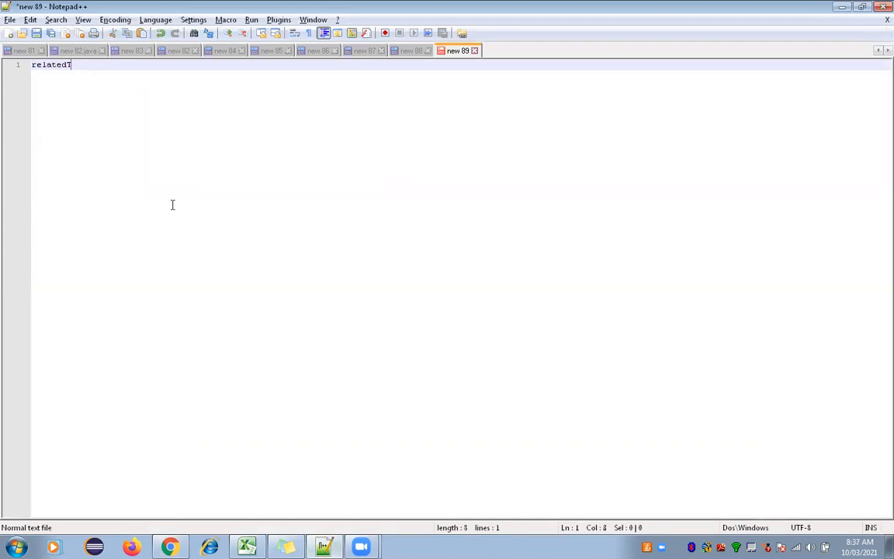
type("To.Name")
double_click(55, 69)
double_click(91, 67)
left_click(57, 65)
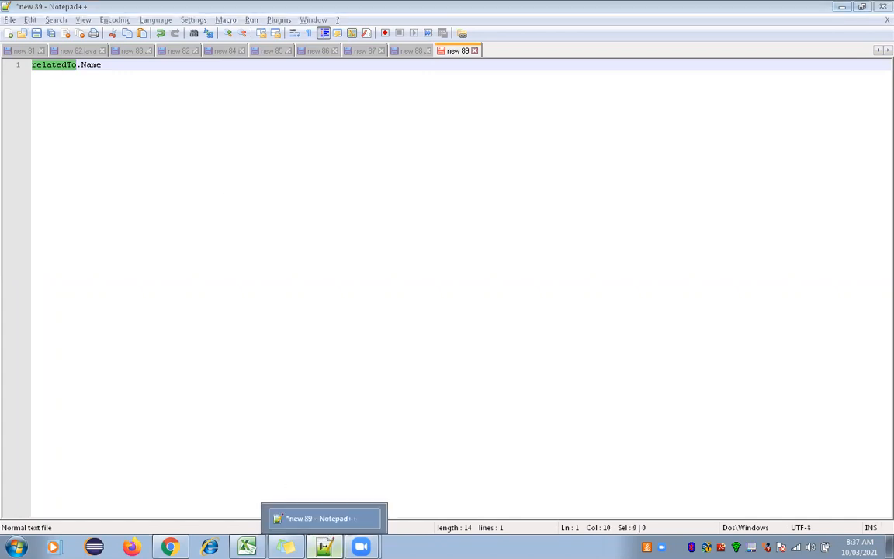
Return to the text email template in the browser and set the merge field type to Case Fields.
left_click(324, 547)
left_click(229, 7)
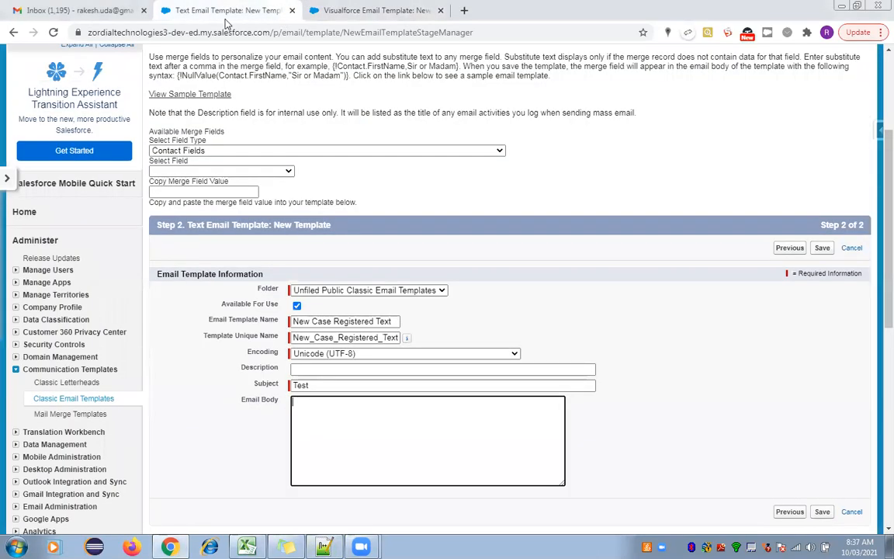
left_click(174, 153)
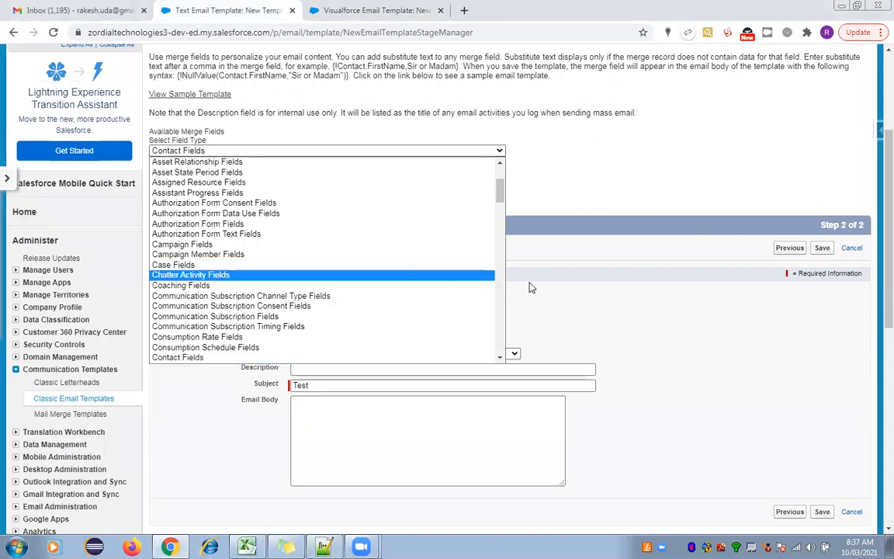
left_click_drag(499, 190, 501, 204)
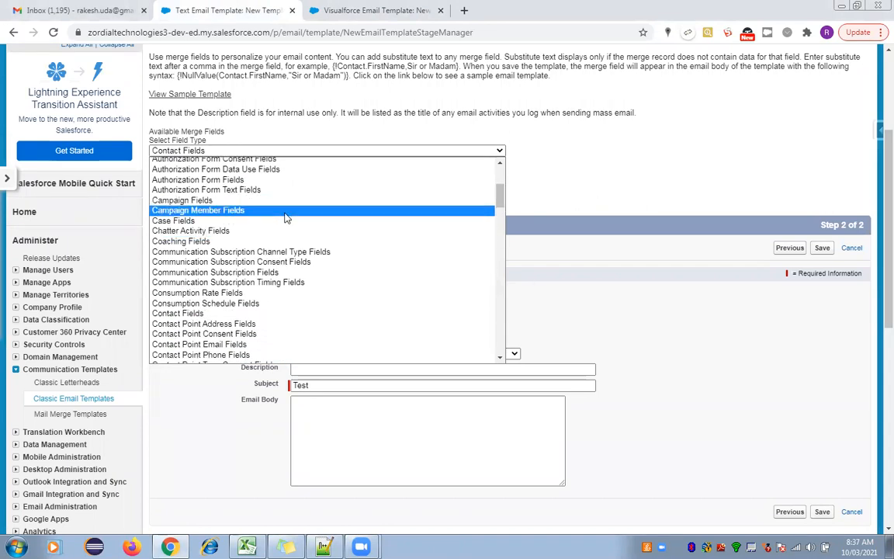
left_click(170, 221)
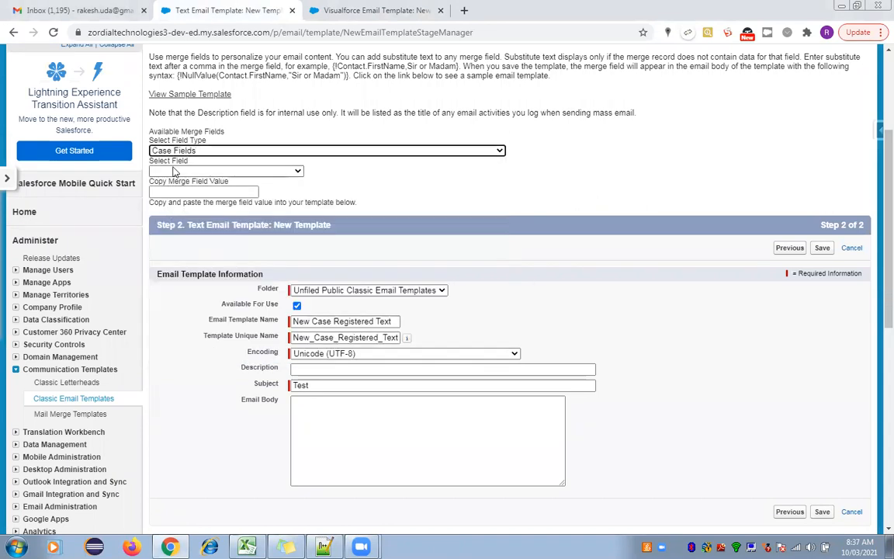
Add the line "Account Name : {!Case.Account}" to the email body, copying the merge value of the Account Name case field.
left_click(175, 170)
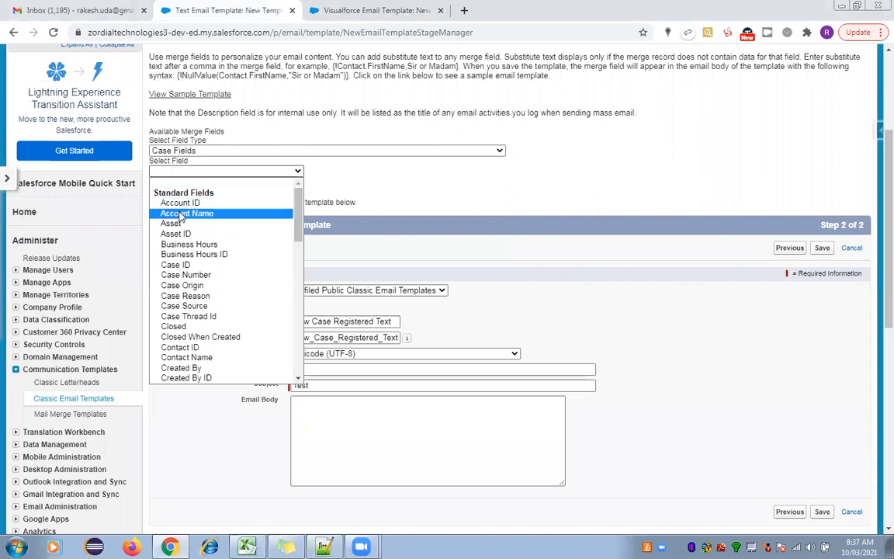
left_click(179, 214)
left_click(224, 192)
left_click_drag(224, 191, 139, 196)
key("ctrl+c")
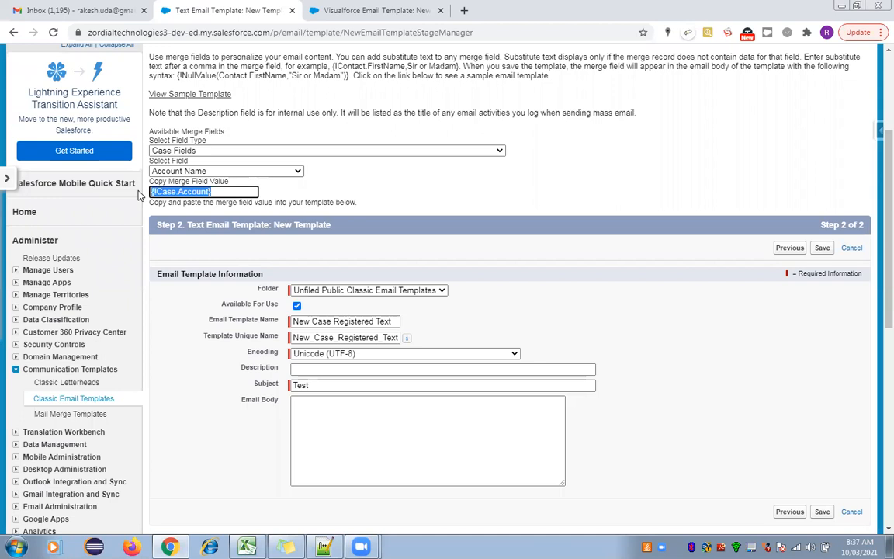
left_click(318, 427)
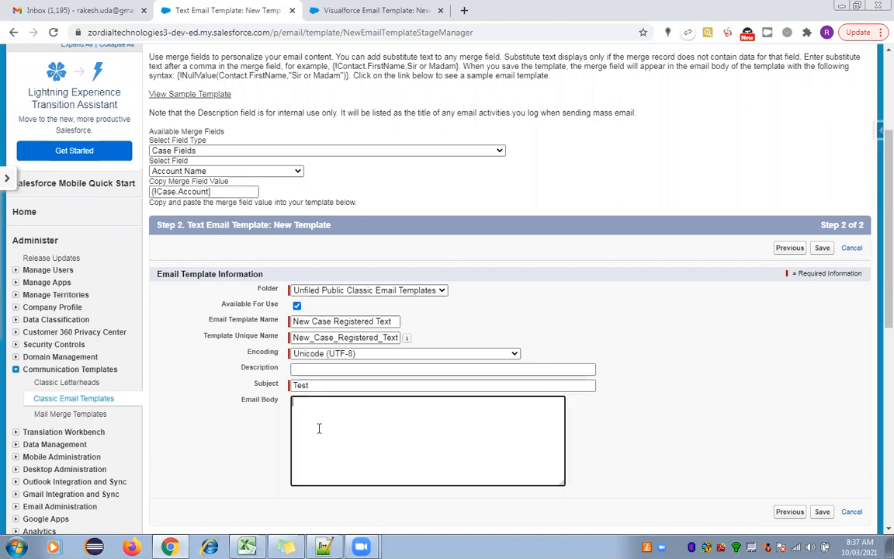
type("Account Name :")
key("ctrl+v")
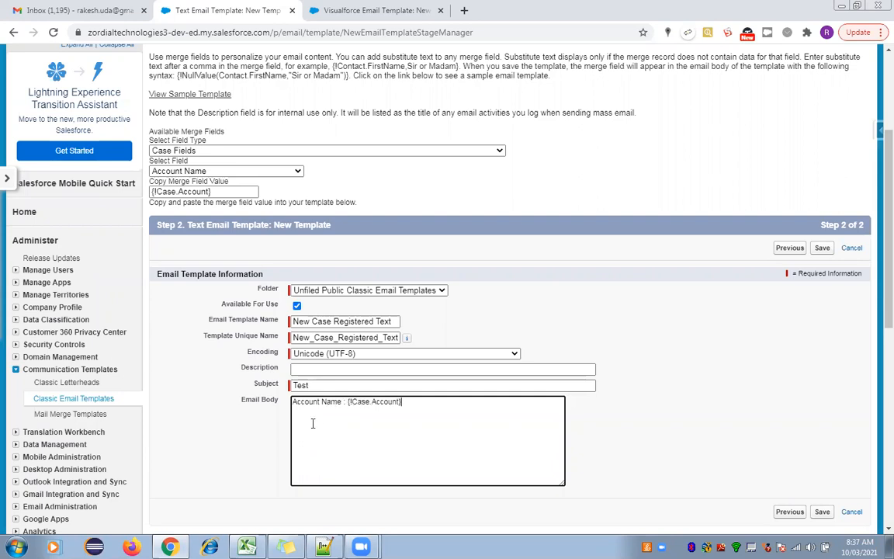
Replace the subject with "Case Number : {!Case.CaseNumber}", copying the merge value of the Case Number field.
left_click(200, 172)
left_click(200, 172)
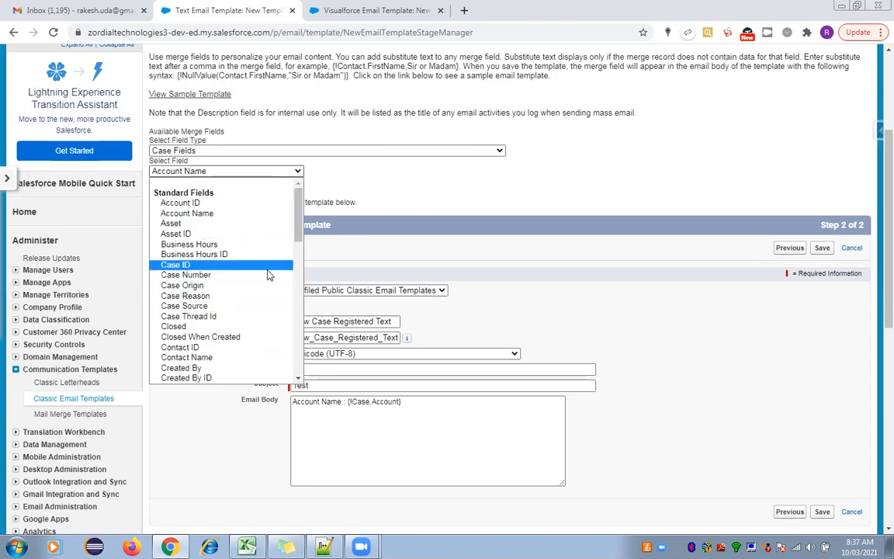
mouse_move(300, 229)
left_mouse_down()
mouse_move(300, 266)
mouse_move(300, 221)
left_mouse_up()
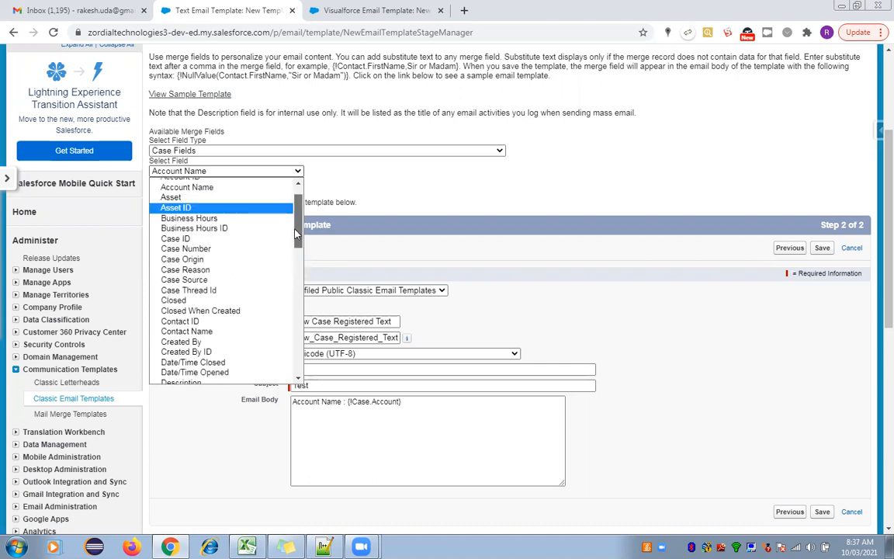
left_click(201, 250)
key("ctrl+c")
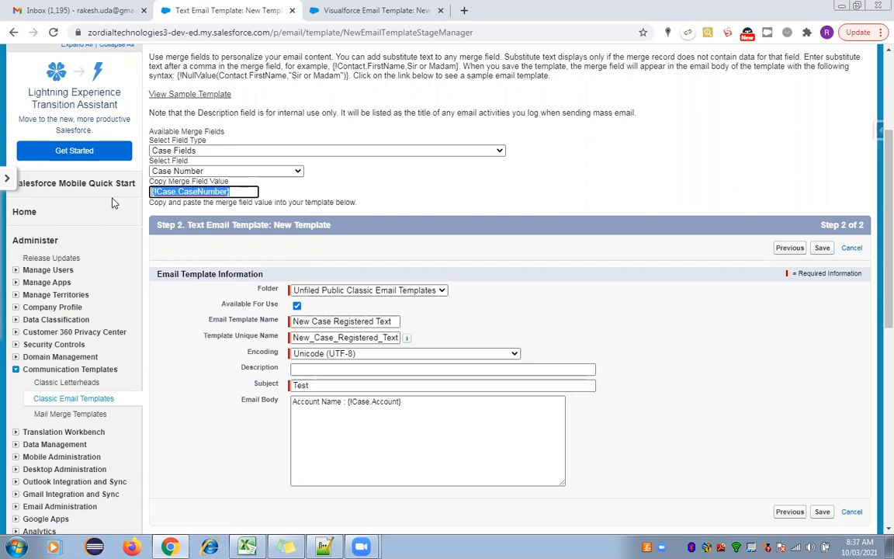
double_click(320, 385)
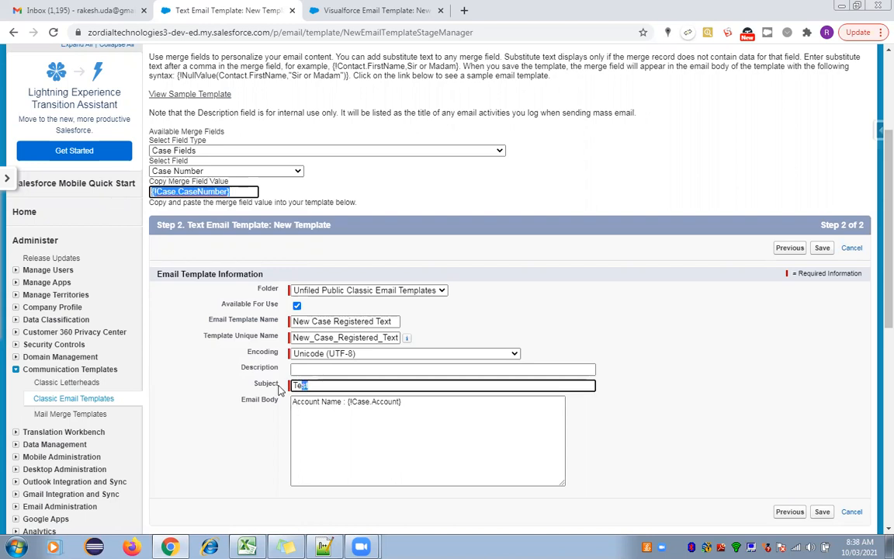
type("Case Number")
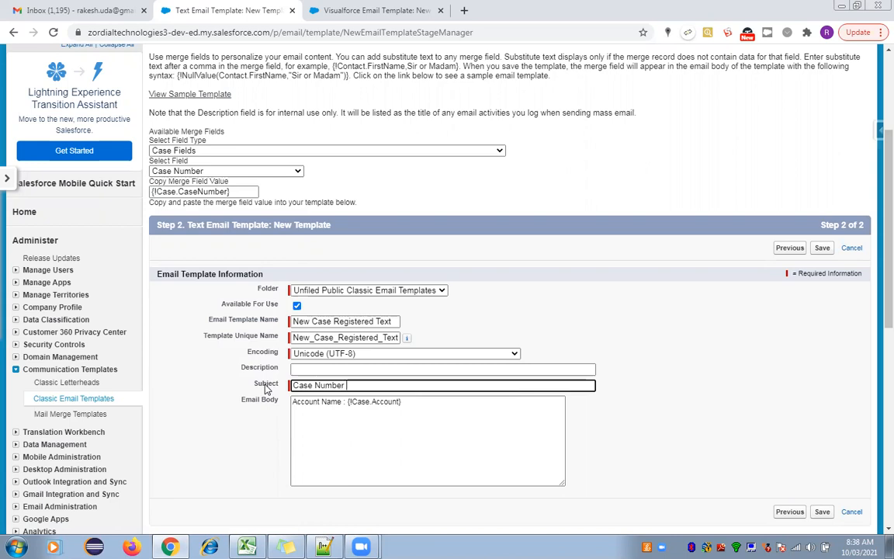
type(" :")
key("ctrl+v")
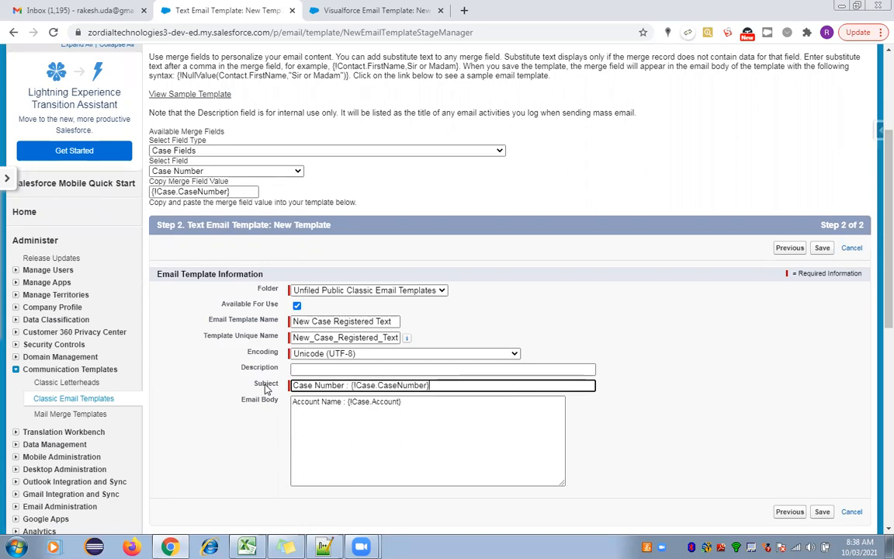
Examine the object and field parts of the merge fields in the subject and body, and the available merge field types.
double_click(366, 385)
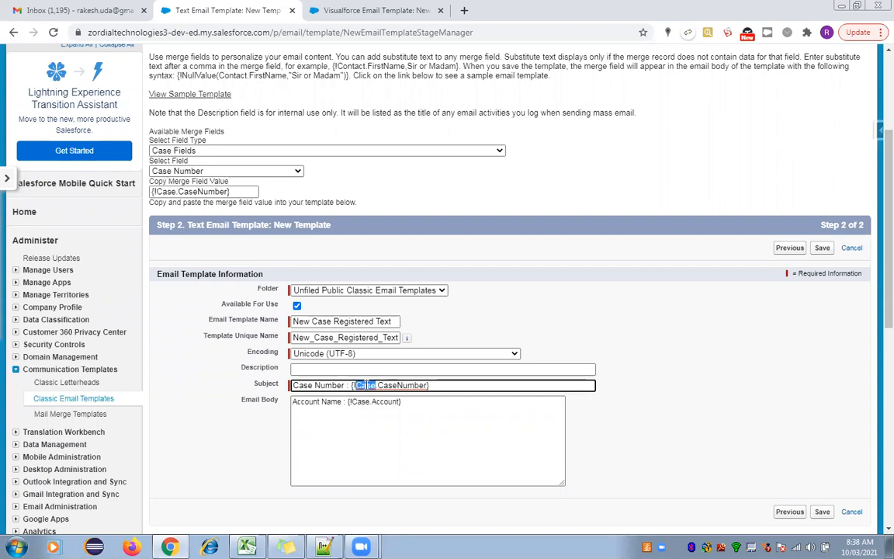
double_click(403, 385)
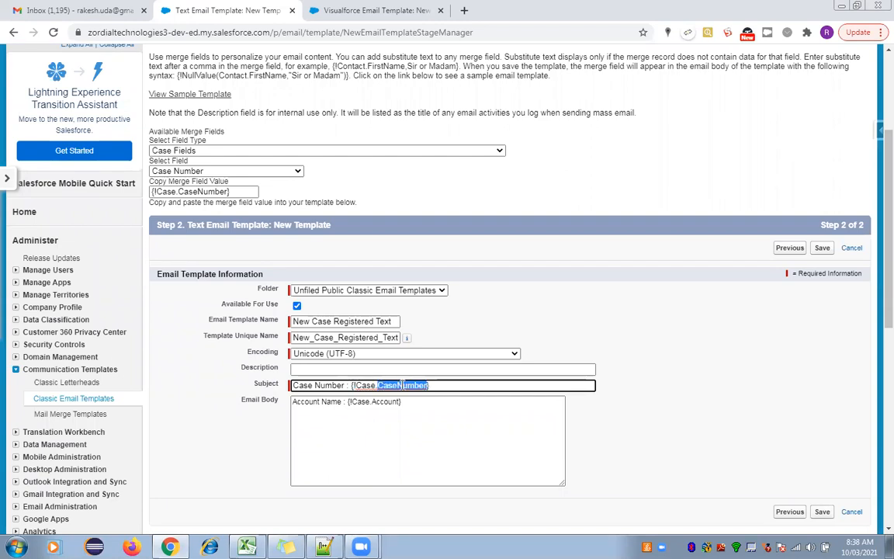
double_click(365, 385)
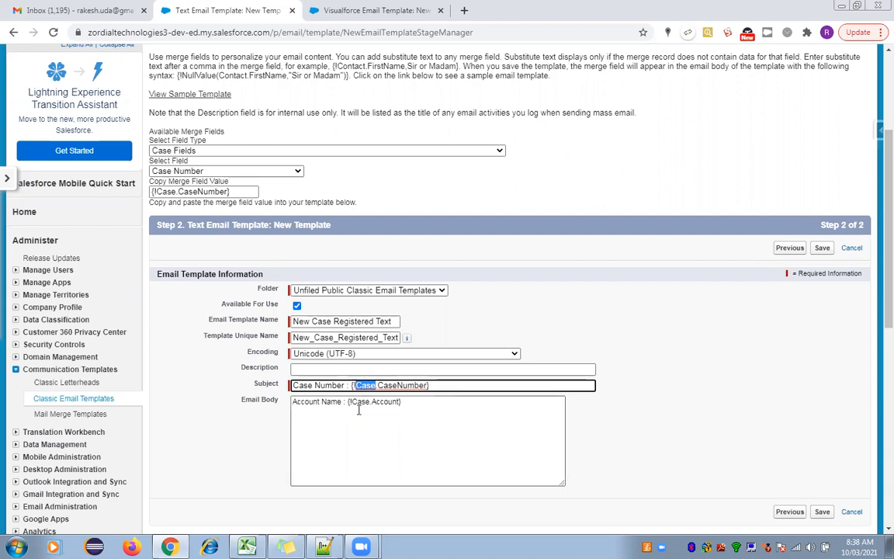
double_click(360, 402)
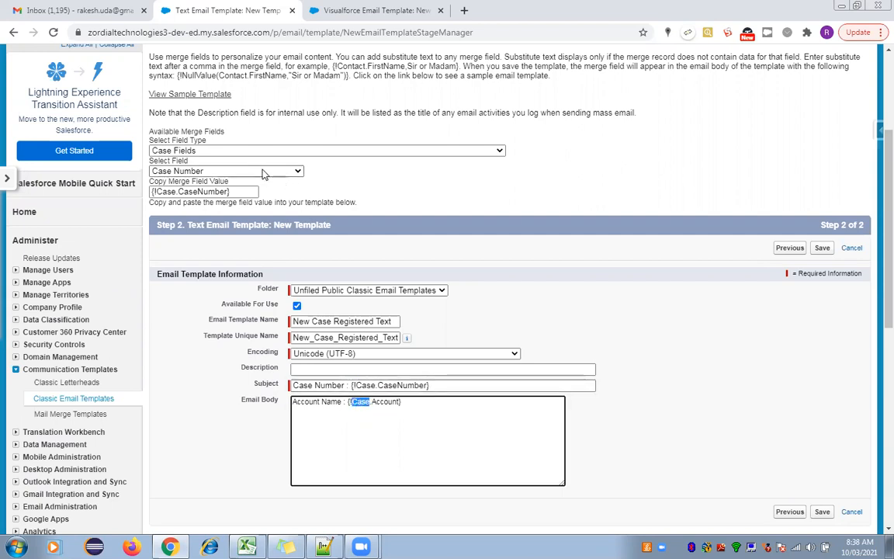
left_click(230, 155)
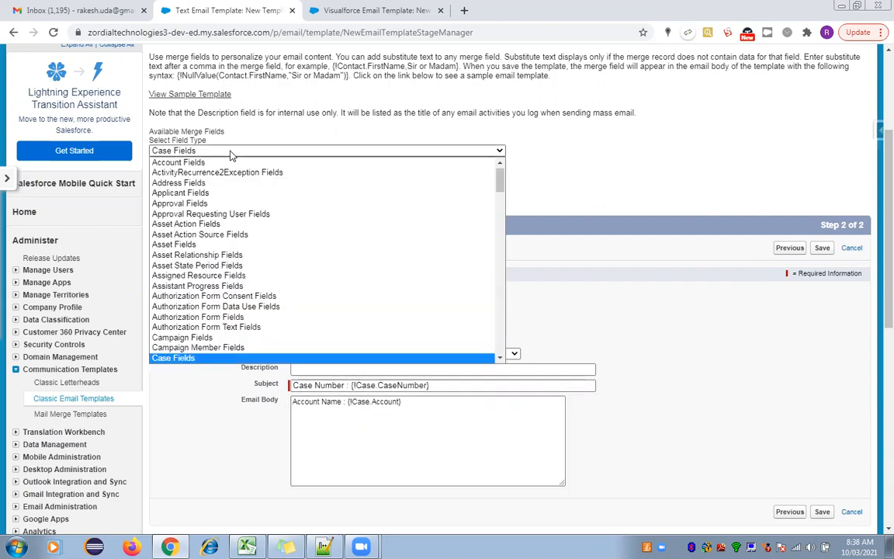
left_click_drag(499, 177, 499, 172)
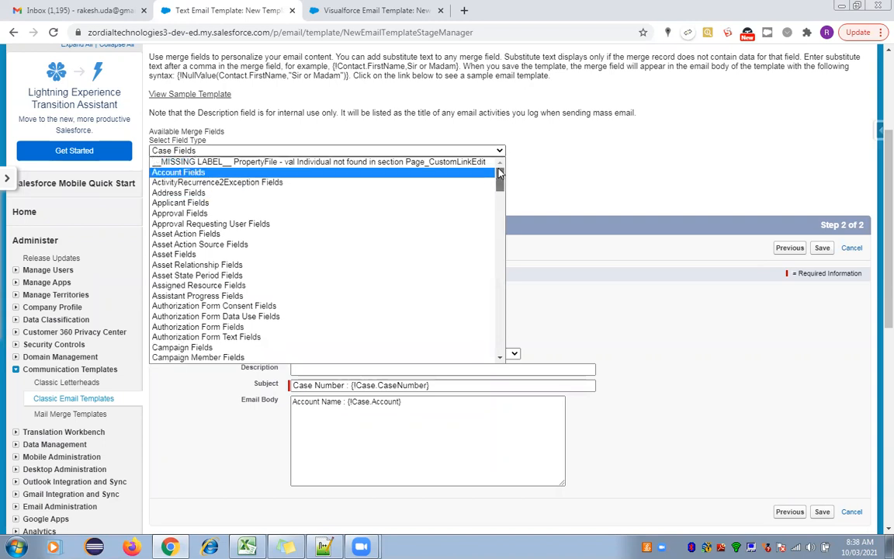
left_click(534, 158)
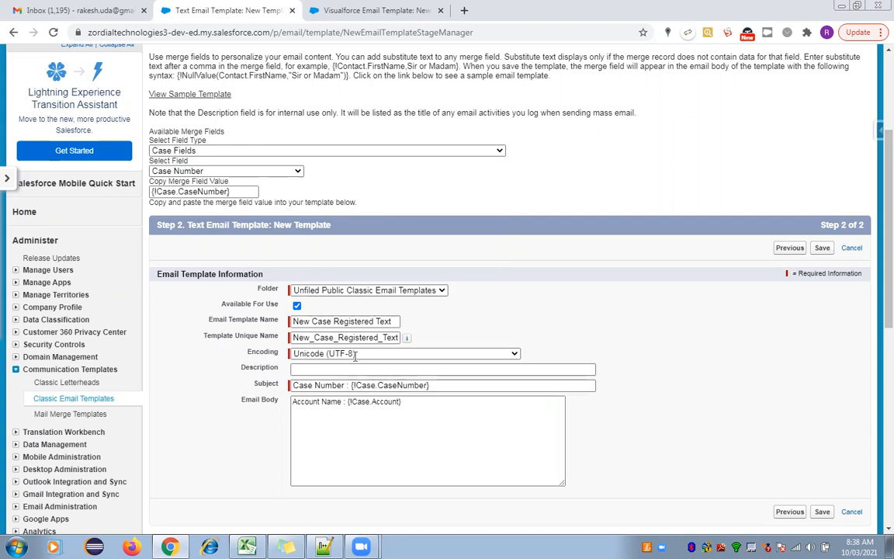
Add "Account Number : {!Account.AccountNumber}" below a blank line in the email body, copying the Account Number merge value from Account Fields.
left_click(205, 151)
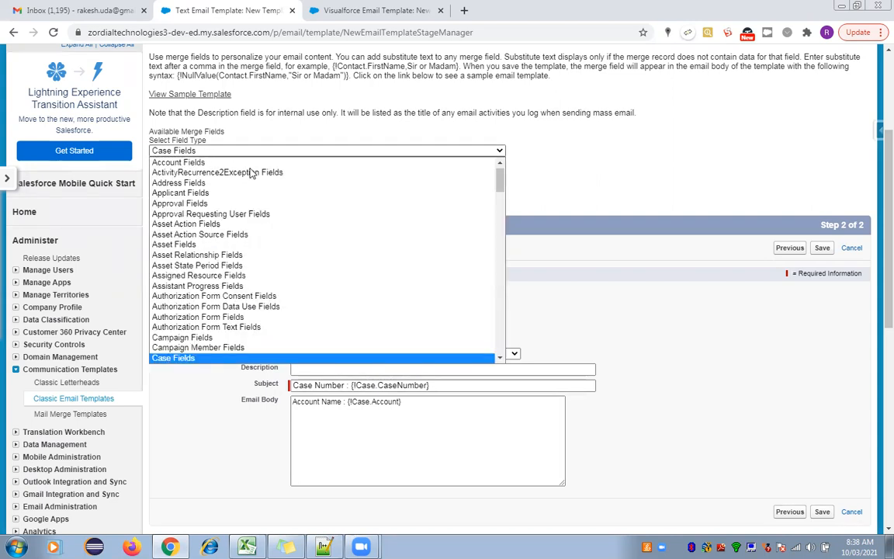
scroll(232, 172, "up", 1)
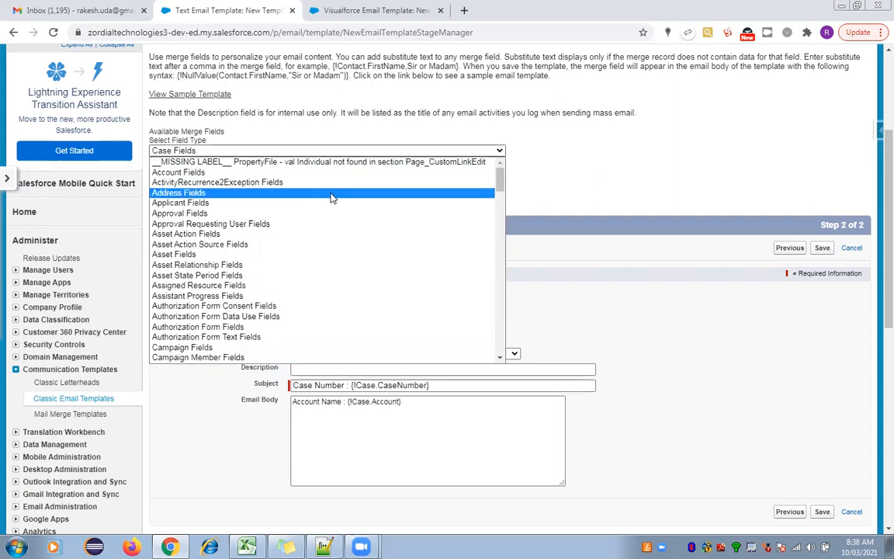
left_click(216, 174)
left_click(198, 171)
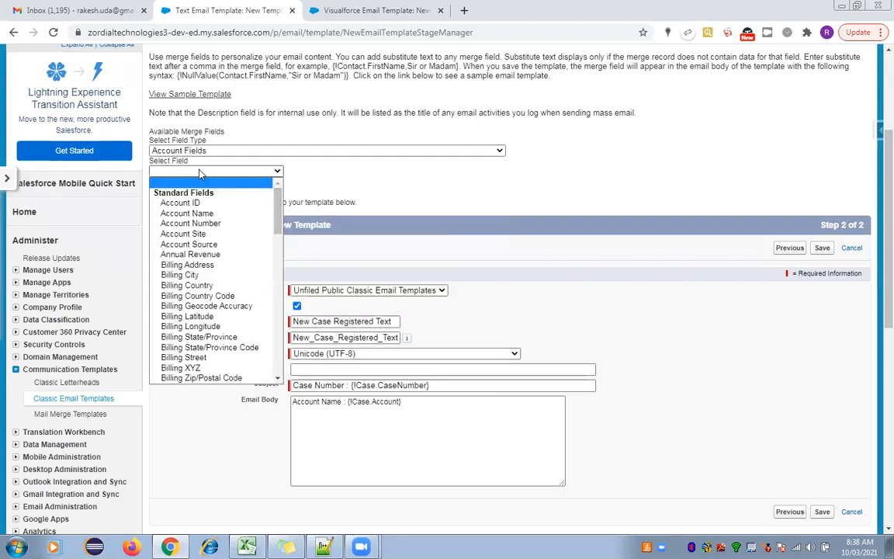
left_click(186, 222)
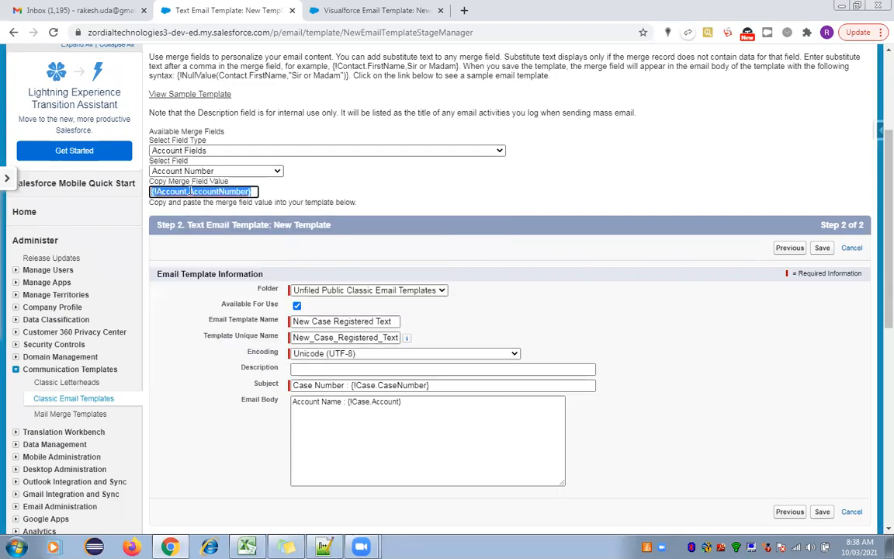
left_click(190, 190)
key("ctrl+c")
left_click(442, 411)
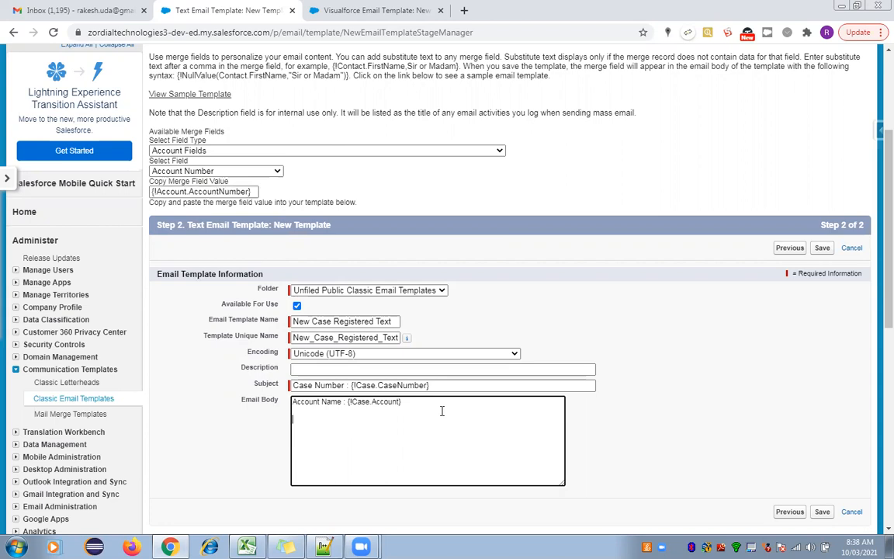
type("Account Number :")
key("ctrl+v")
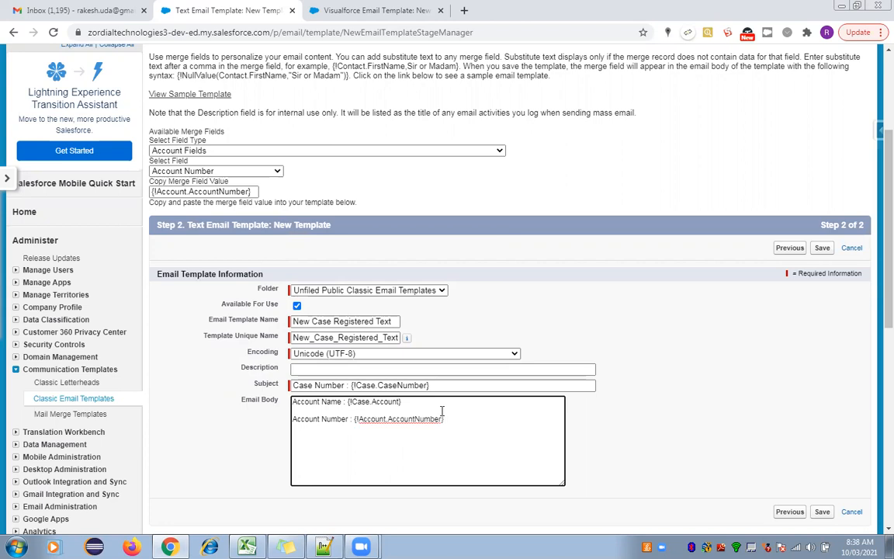
Change the available merge field type from Account Fields to Contact Fields.
scroll(876, 289, "down", 1)
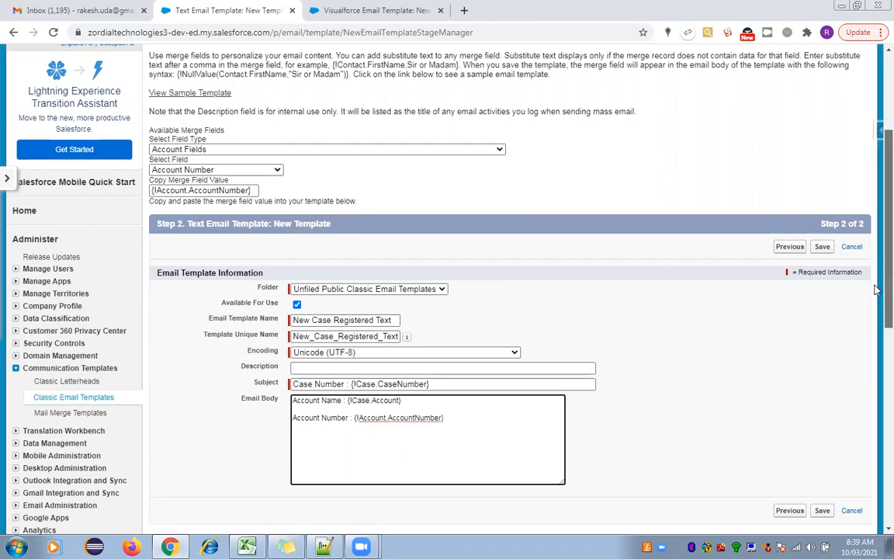
scroll(876, 289, "down", 1)
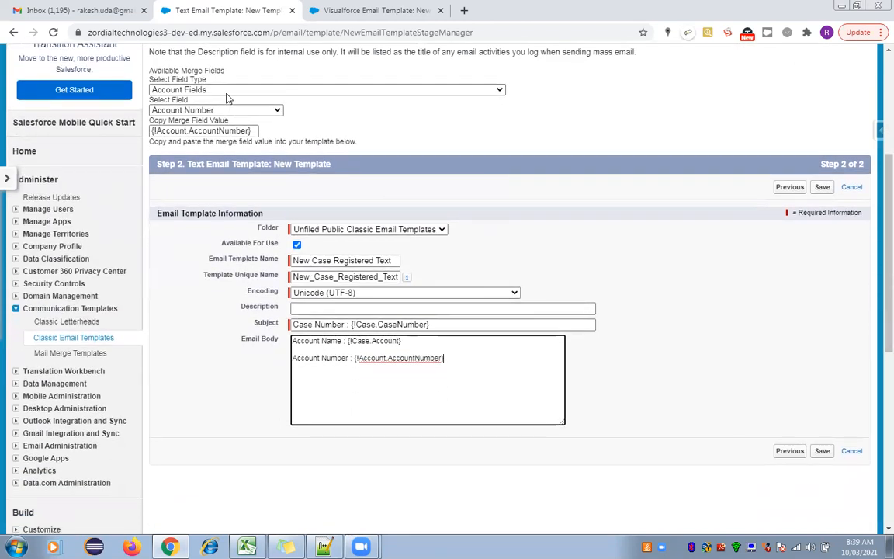
left_click(226, 91)
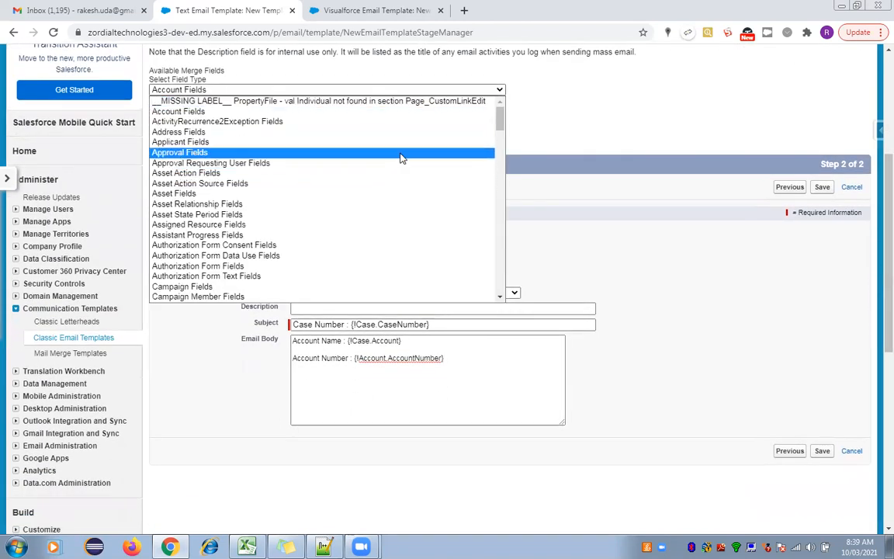
key("c")
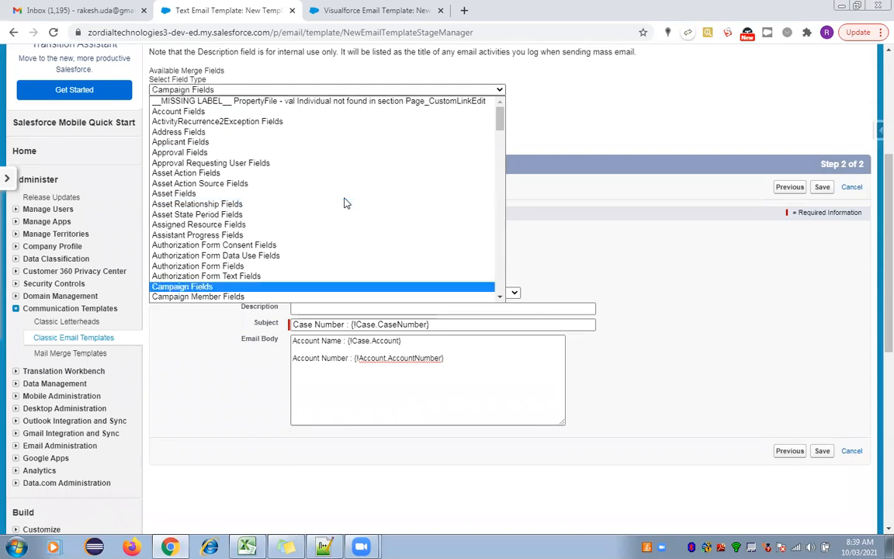
key("Down")
key("Down")
key("Down")
key("Down")
key("Down")
key("Down")
key("Down")
key("Down")
key("Down")
key("Down")
key("Down")
key("Down")
key("Down")
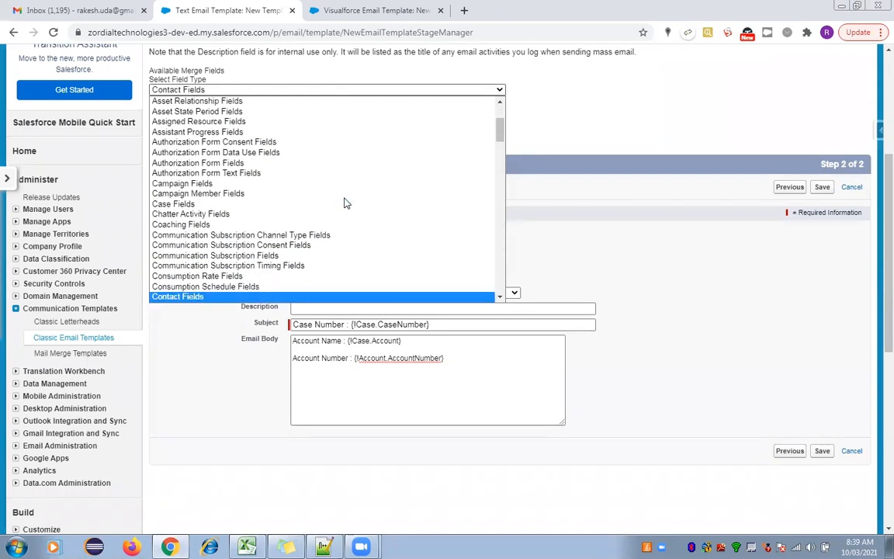
key("Down")
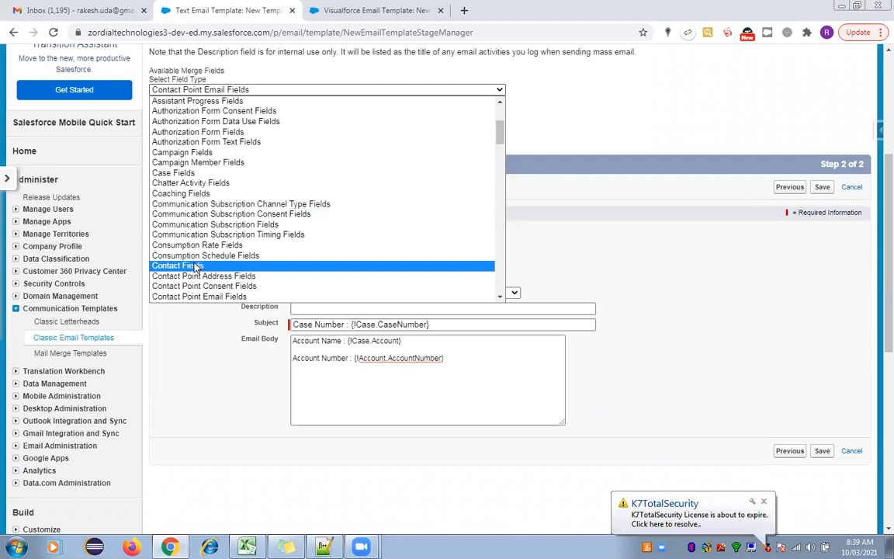
left_click(195, 267)
Add the line "Contact Last Name : {!Contact.LastName}" at the end of the email body, copying the merge value of the contact's Last Name field.
left_click(196, 109)
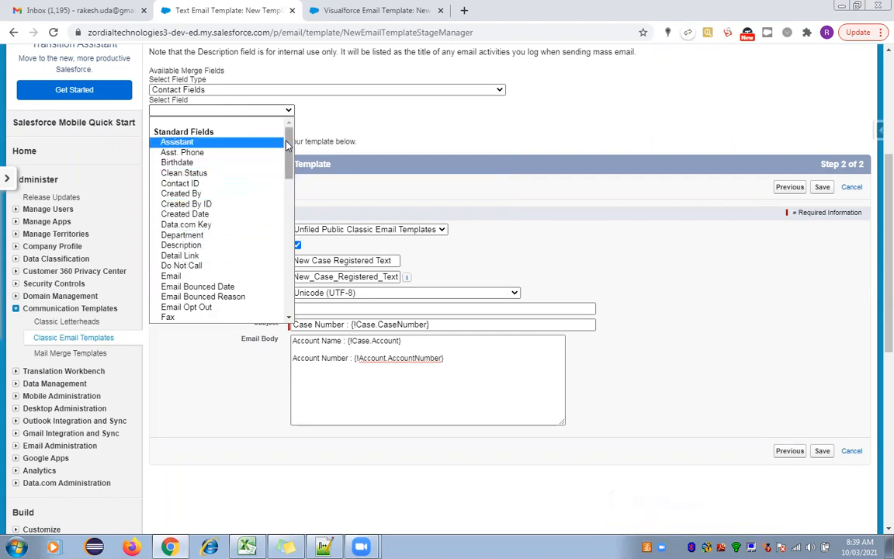
scroll(287, 153, "down", 1)
left_click_drag(286, 153, 286, 194)
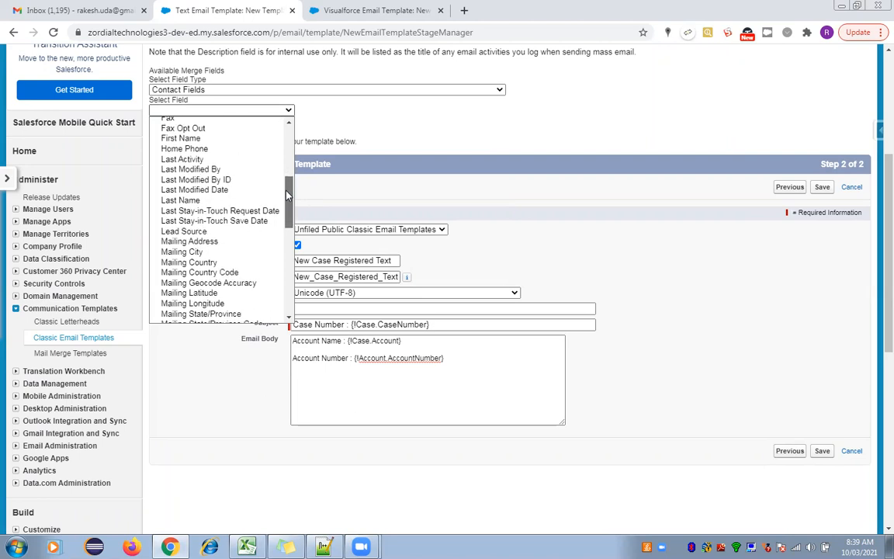
left_click(180, 201)
key("ctrl+c")
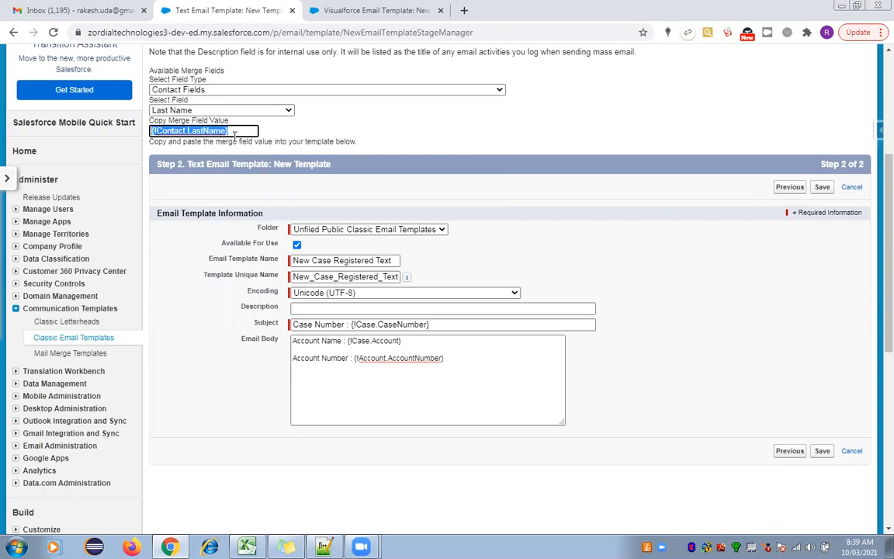
left_click(309, 378)
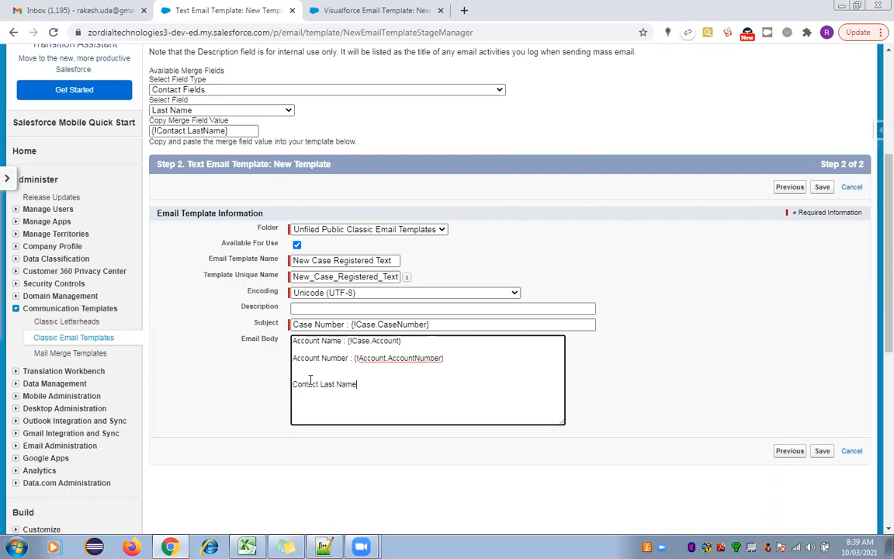
key("ctrl+v")
Check the object names in the three body merge fields, save the text email template and review its preview.
double_click(359, 340)
double_click(372, 357)
double_click(379, 384)
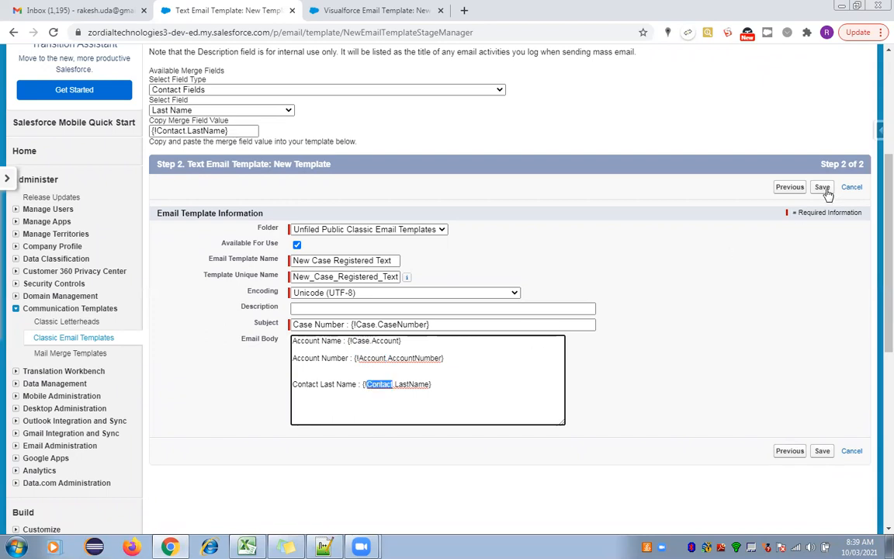
left_click(824, 189)
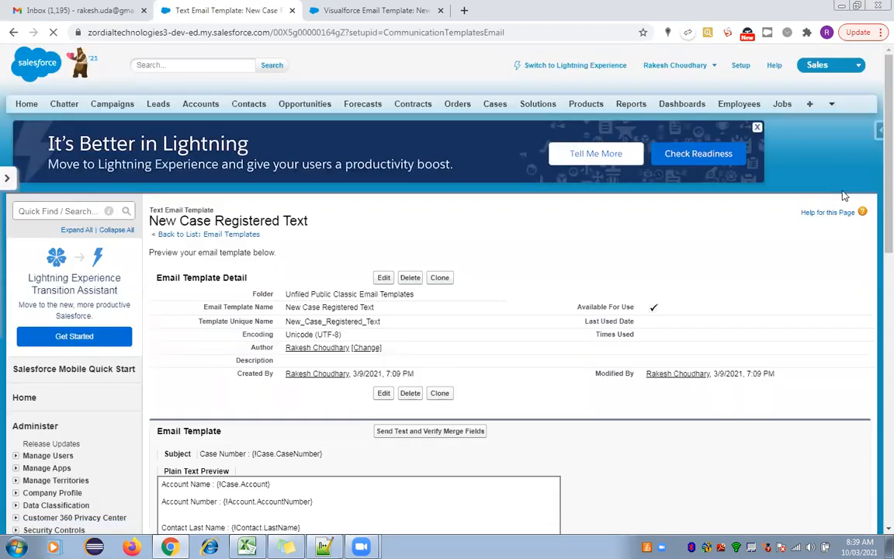
scroll(862, 202, "down", 2)
scroll(876, 223, "up", 2)
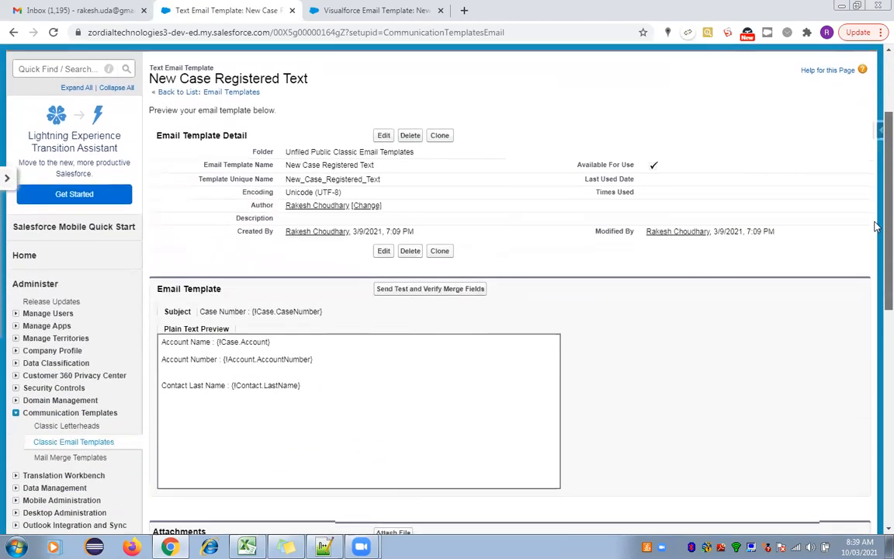
key("ctrl+a")
scroll(875, 180, "up", 1)
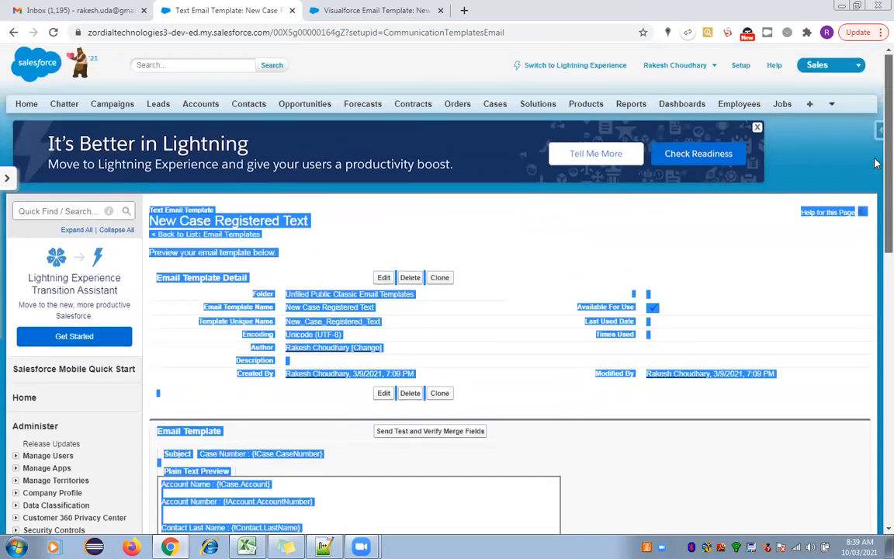
Find Email Alerts in Setup, open its list in a new browser tab past the workflow introduction, and close the Visualforce template tab.
left_click(64, 211)
type("Email Ale")
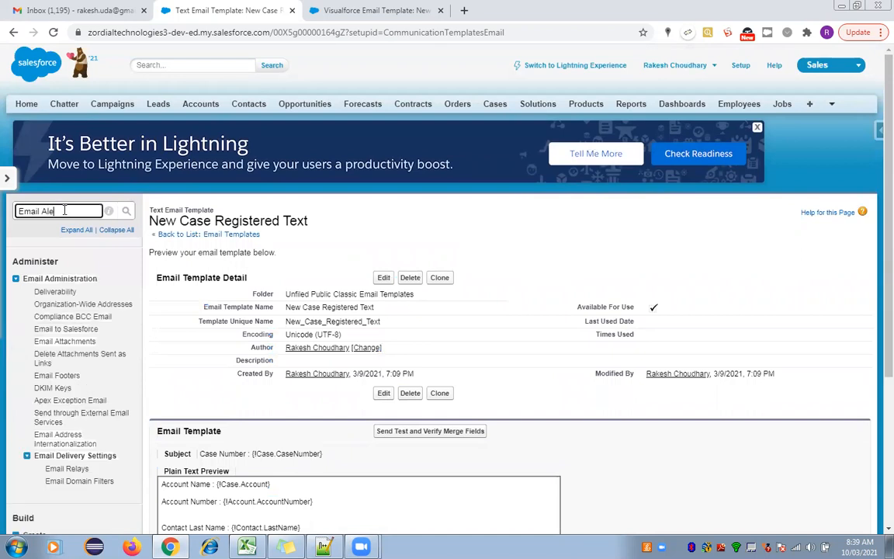
type("r")
right_click(66, 304)
left_click(90, 315)
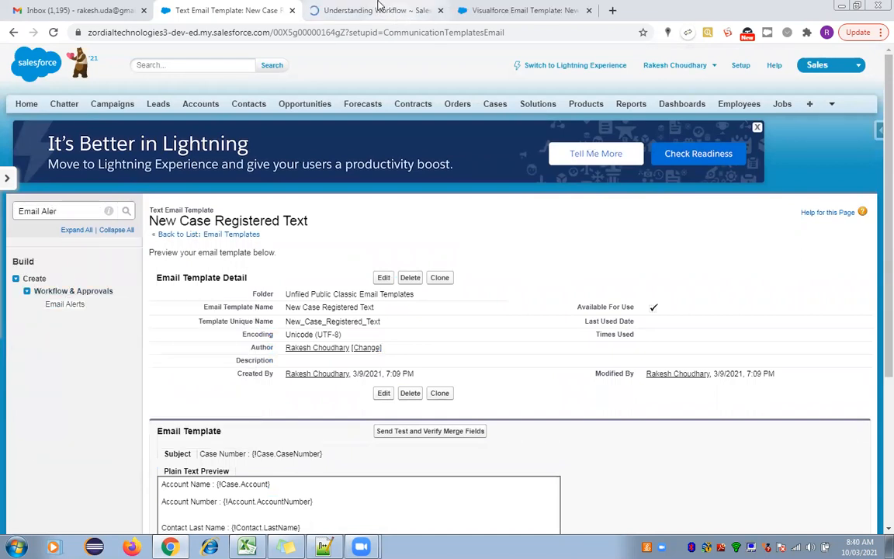
left_click(365, 10)
left_click(589, 11)
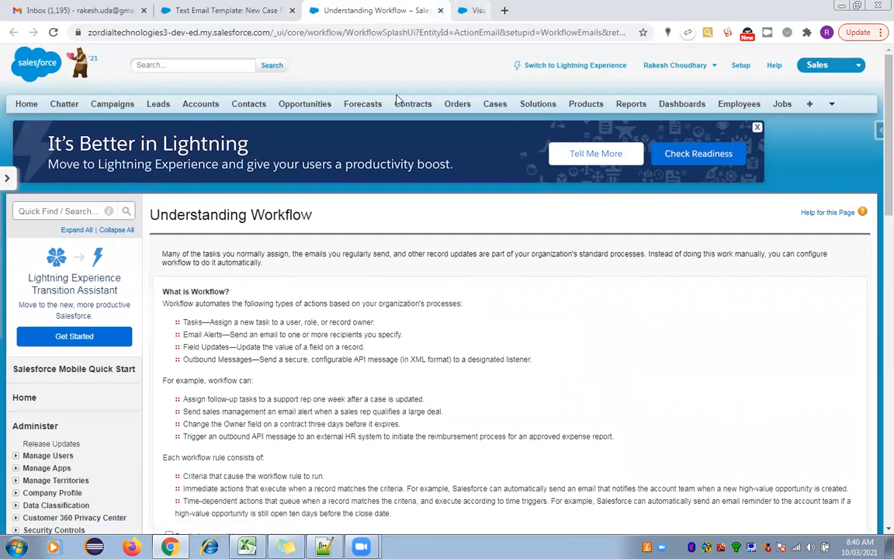
scroll(875, 229, "down", 2)
scroll(875, 230, "down", 3)
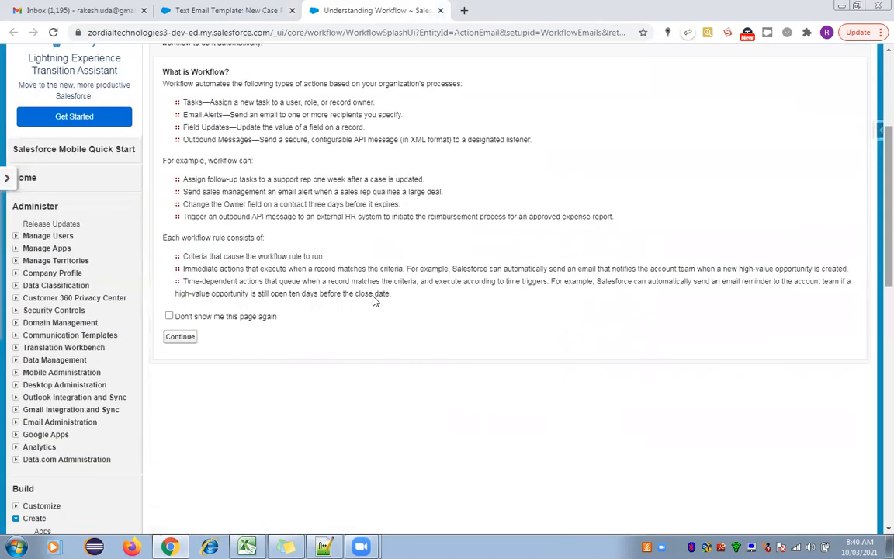
left_click(178, 337)
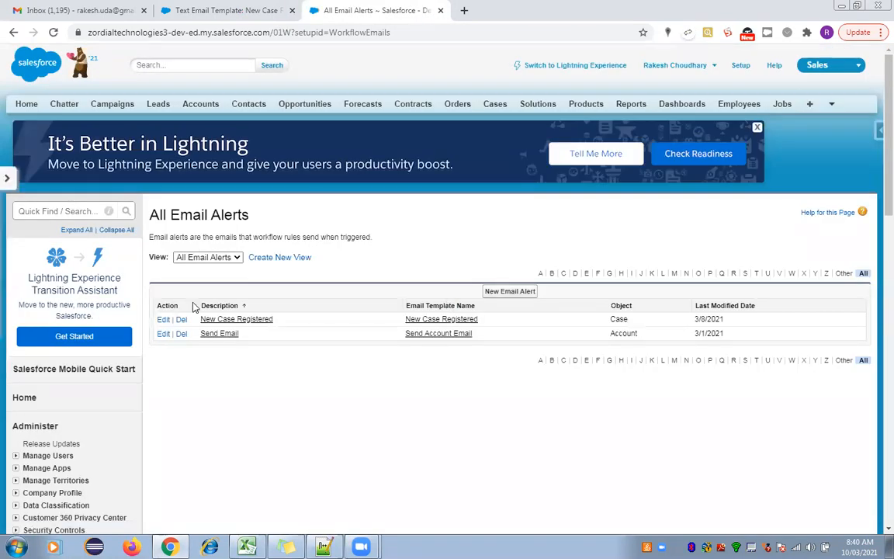
Open the existing New Case Registered email alert in a separate browser tab and start creating a new email alert.
right_click(259, 319)
key("Escape")
left_click(517, 291)
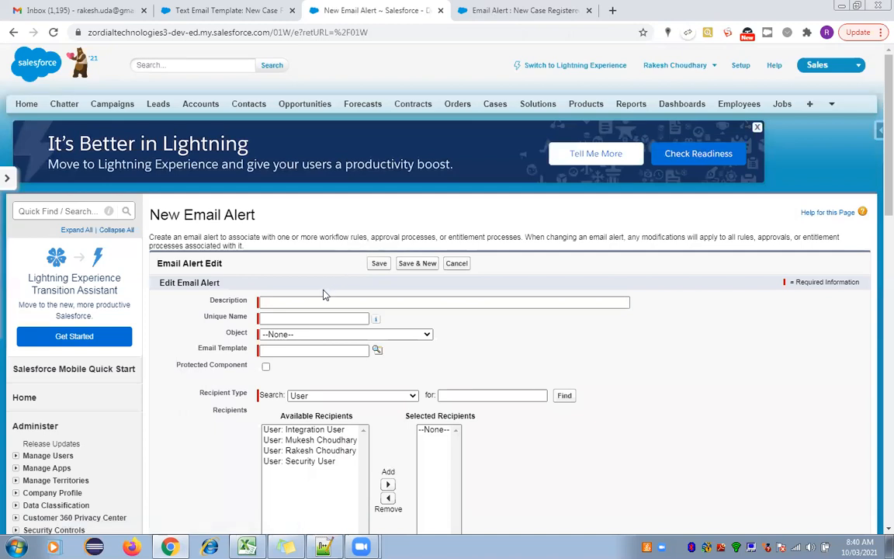
left_click(309, 302)
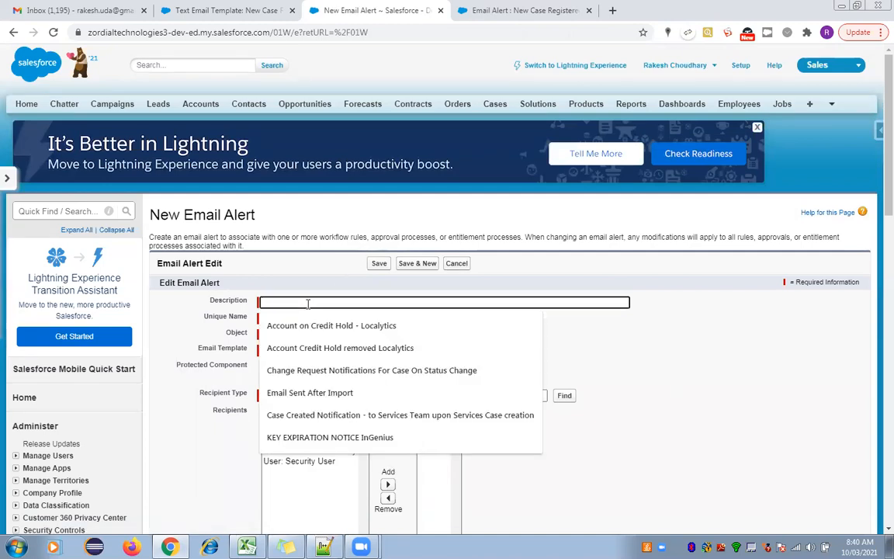
type("Ne")
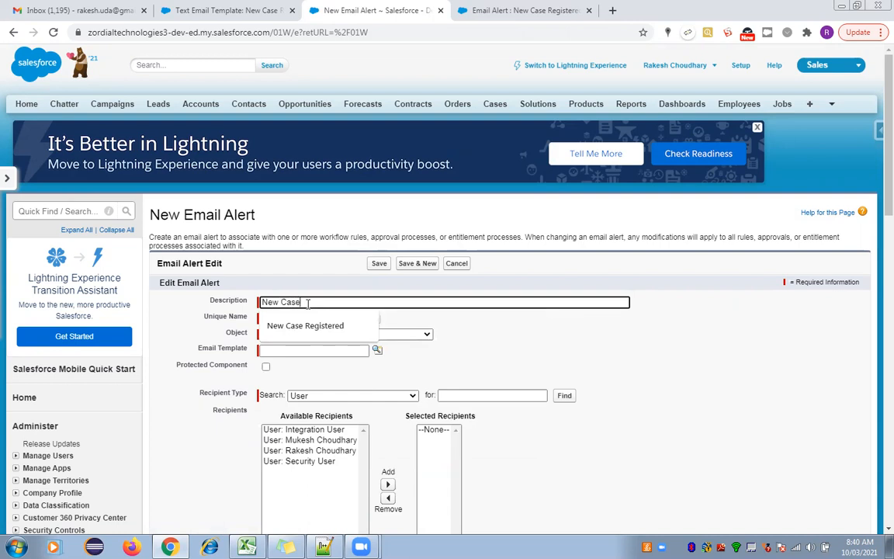
type("w Case")
key("BackSpace")
left_click(412, 317)
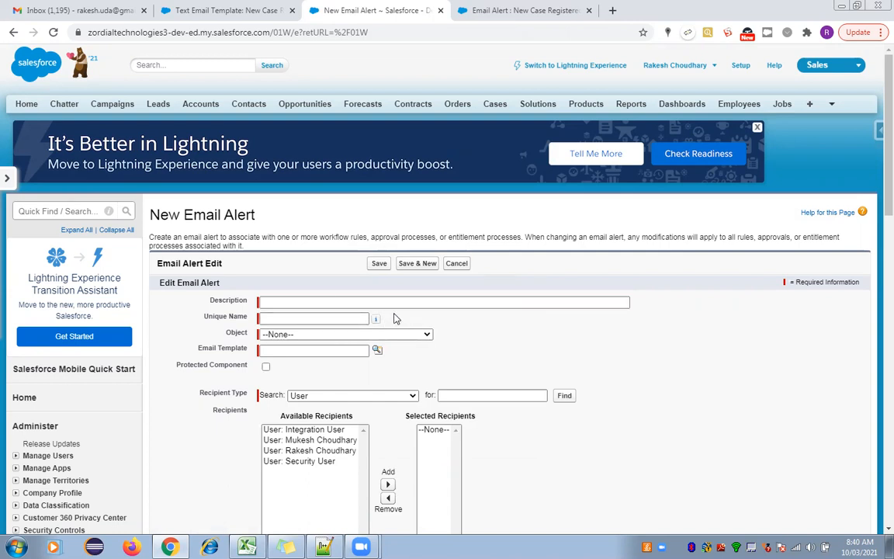
Set the new email alert's object to Case.
double_click(159, 264)
left_click(261, 350)
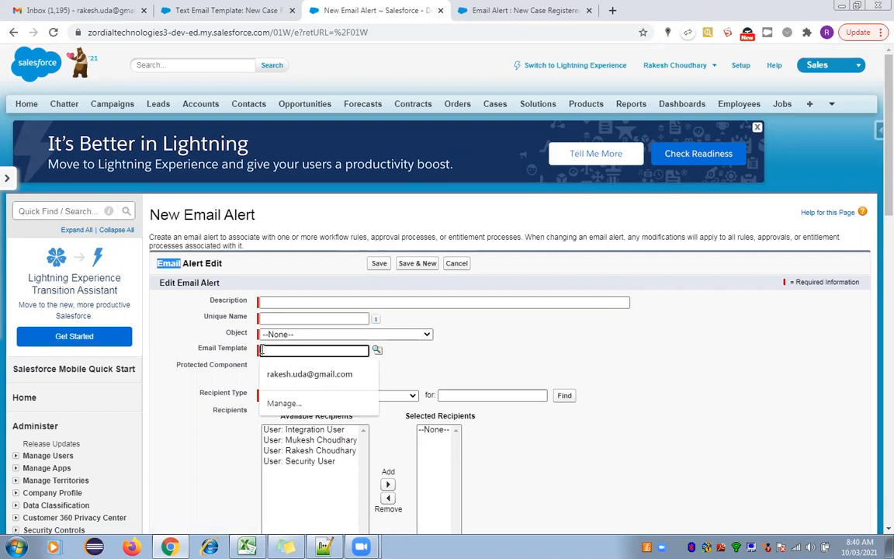
left_click_drag(192, 350, 247, 351)
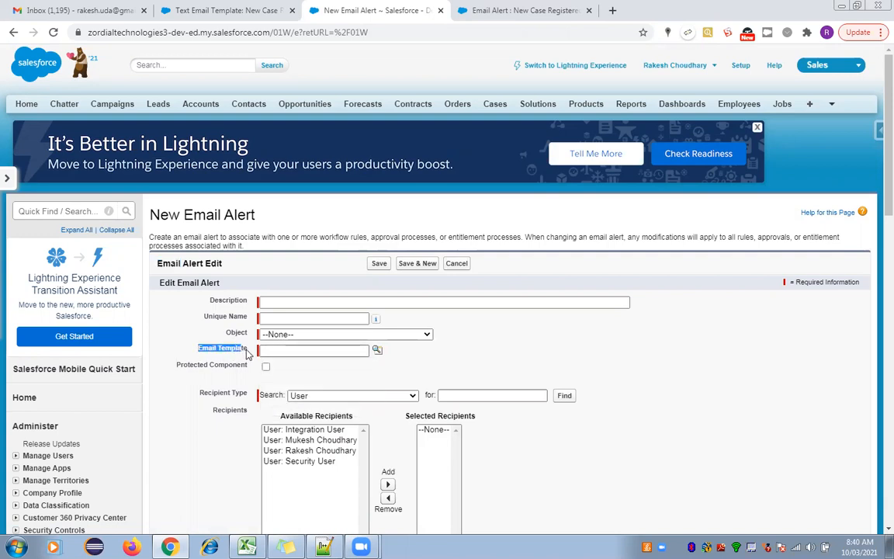
left_click(284, 335)
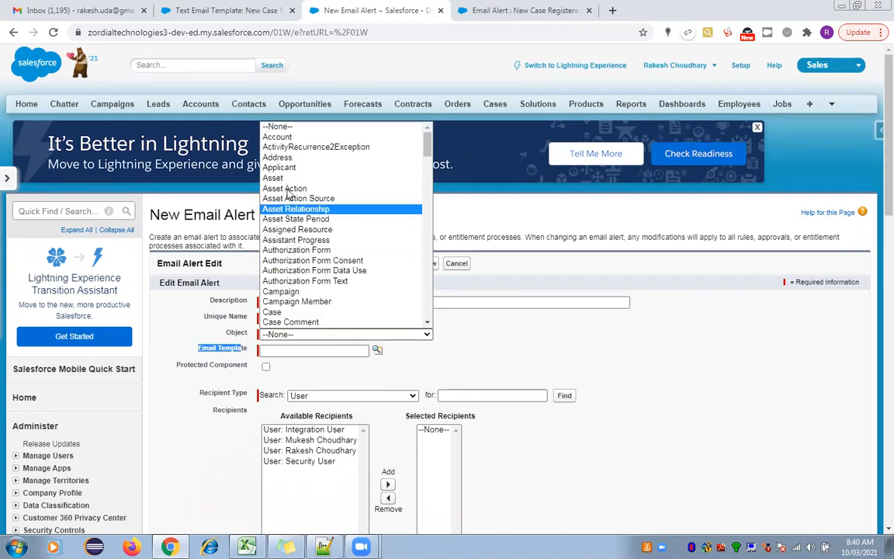
left_click(282, 313)
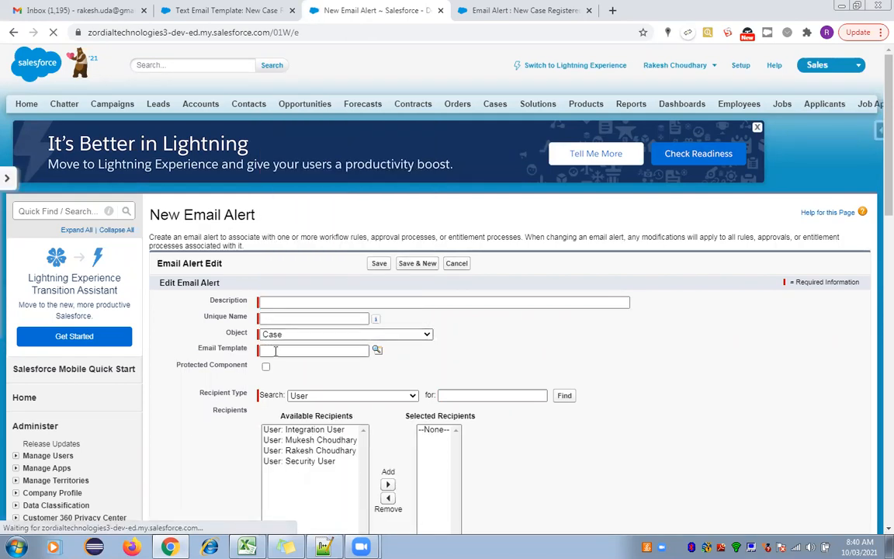
Set the alert's email template to New Case Registered Text, copying the name from the template page and choosing it in the lookup.
left_click(220, 11)
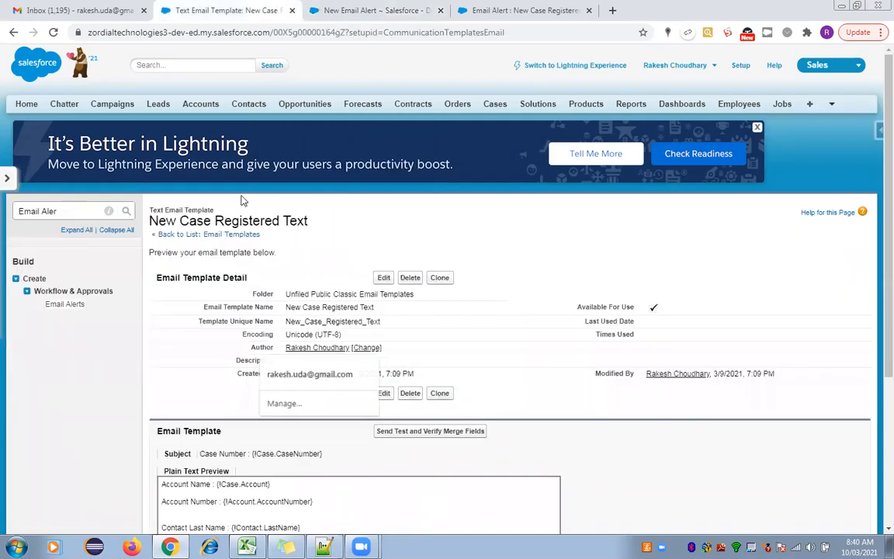
left_click_drag(308, 222, 152, 223)
key("ctrl+c")
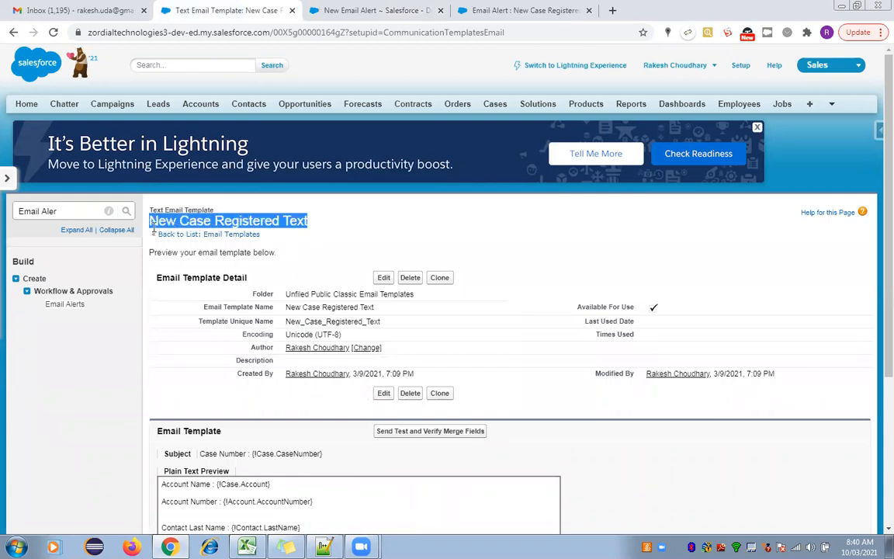
left_click(371, 8)
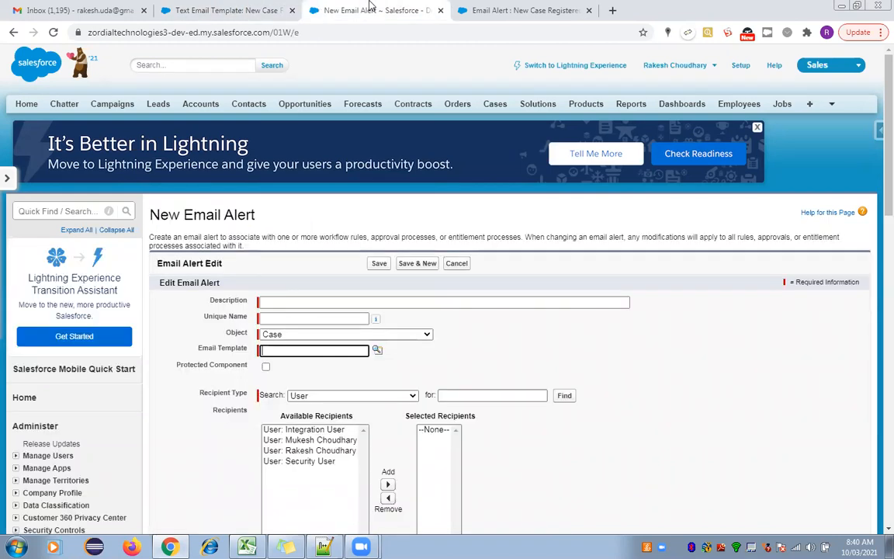
left_click(299, 349)
key("ctrl+v")
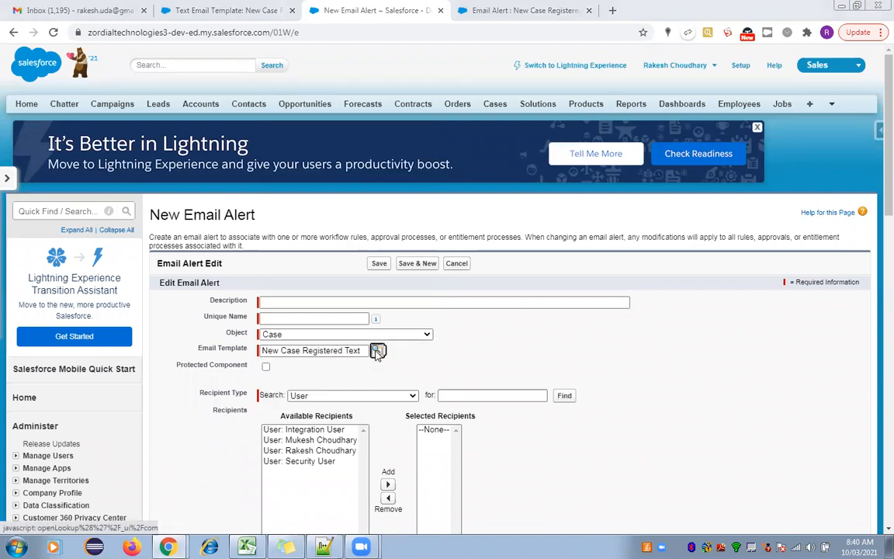
left_click(377, 350)
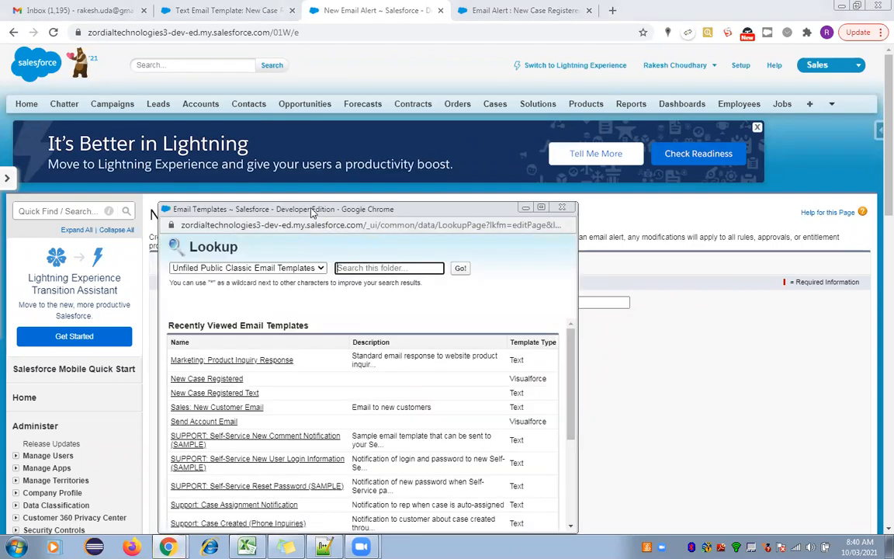
left_click_drag(257, 210, 284, 175)
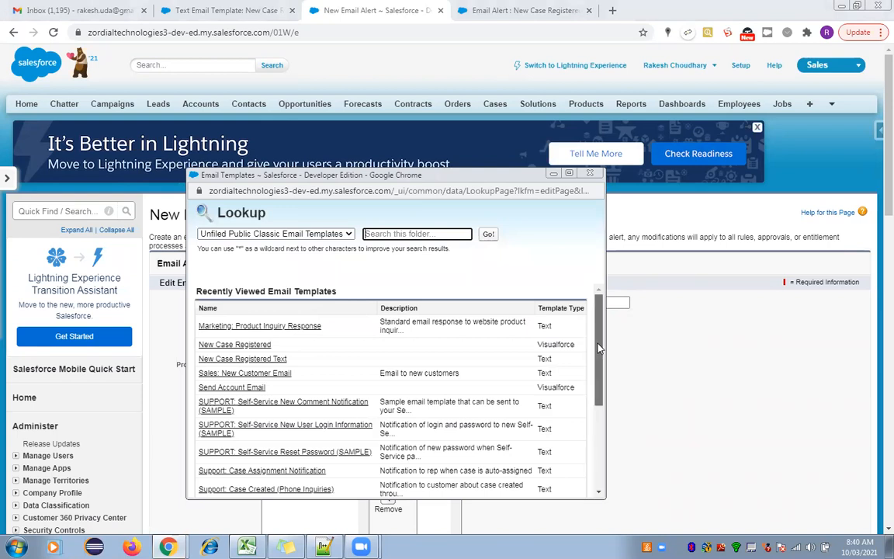
left_click(249, 360)
left_click(344, 377)
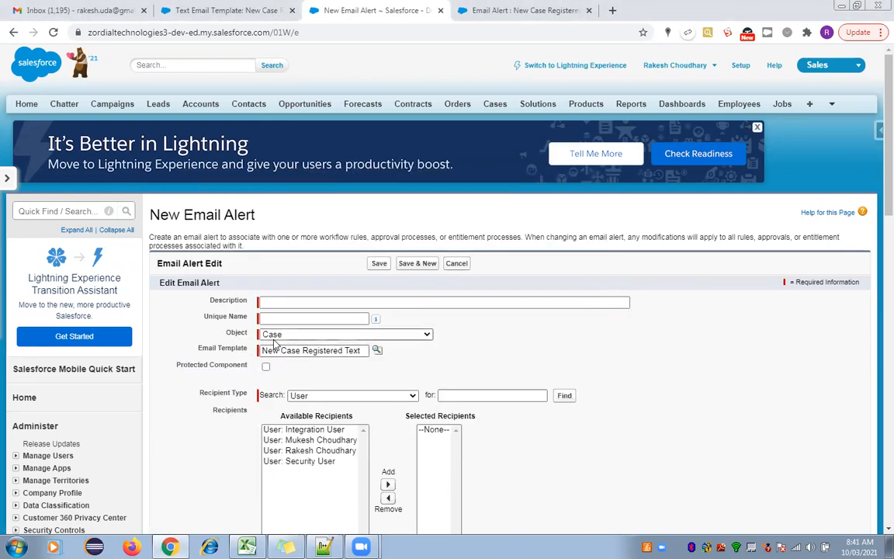
Compare the merge fields in the New Case Registered Text template's subject and body with the object selected for the new email alert.
left_click(211, 10)
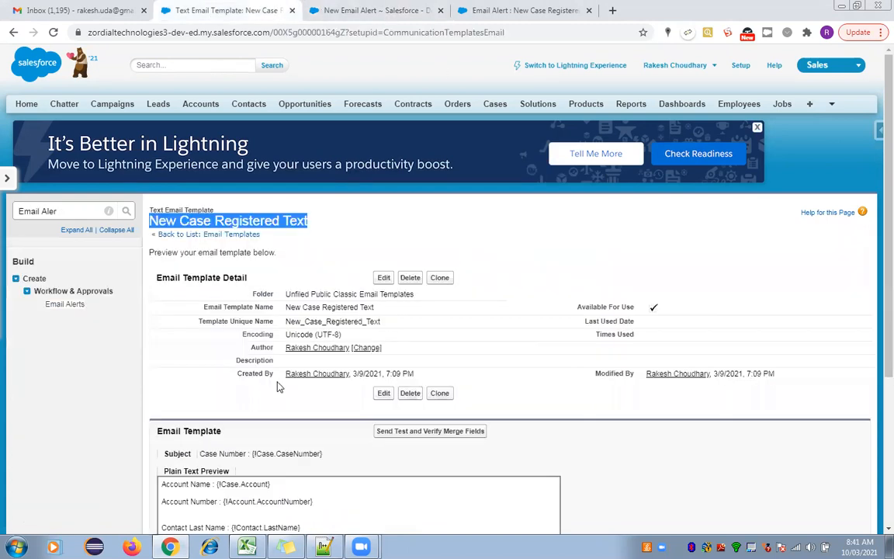
scroll(874, 225, "down", 2)
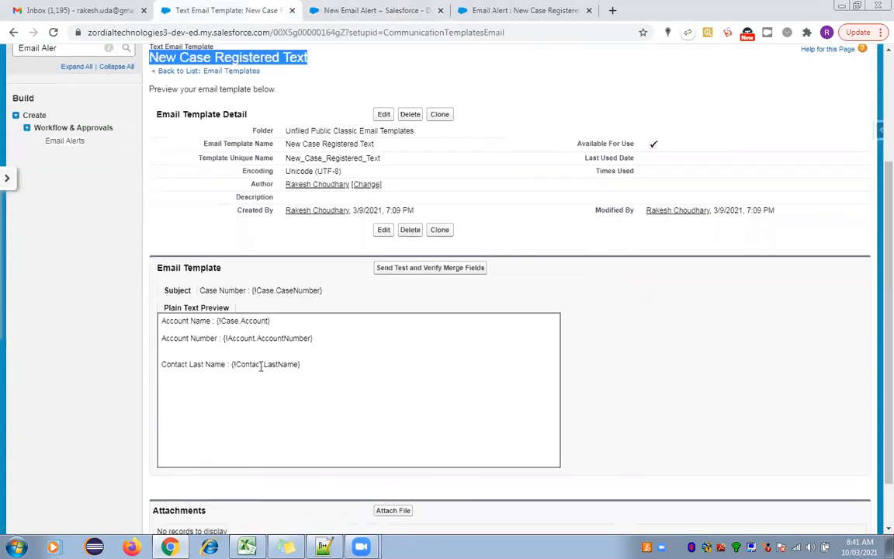
double_click(229, 320)
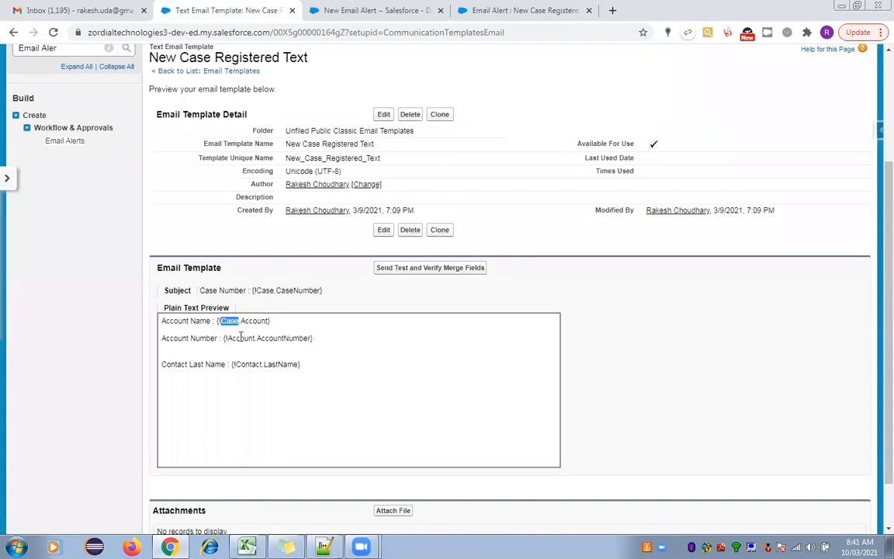
double_click(215, 289)
left_click_drag(277, 322, 140, 321)
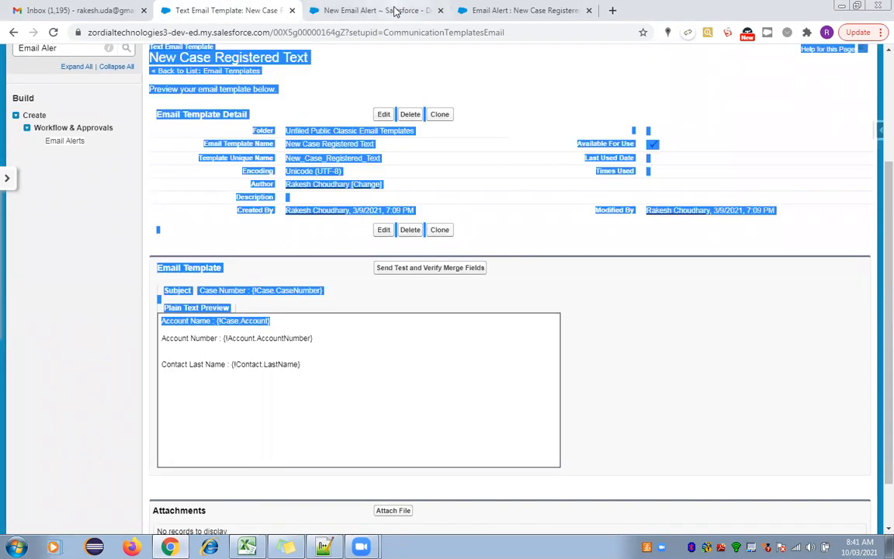
left_click(361, 10)
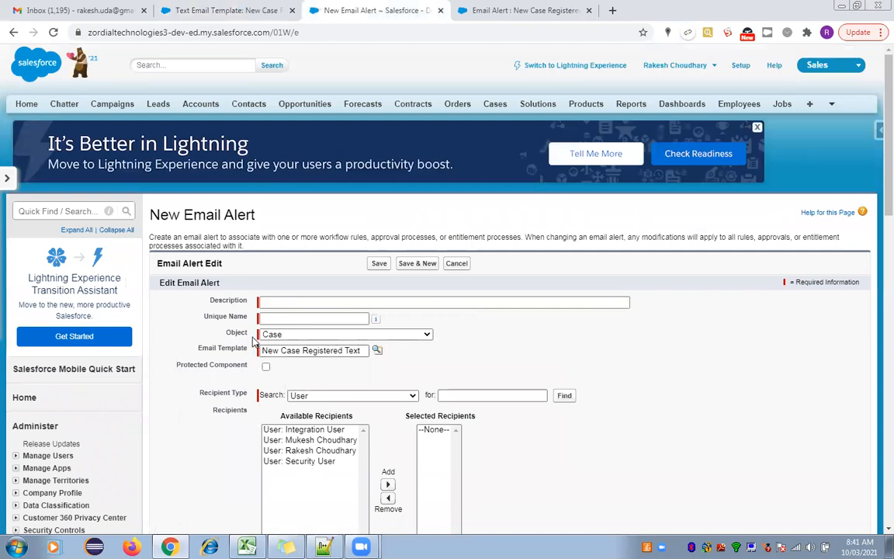
left_click(225, 11)
left_click(315, 155)
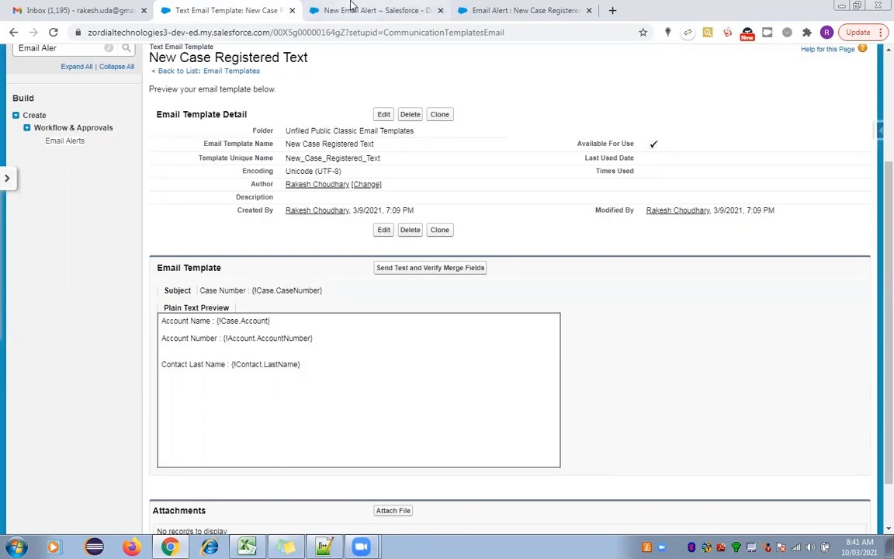
left_click(318, 10)
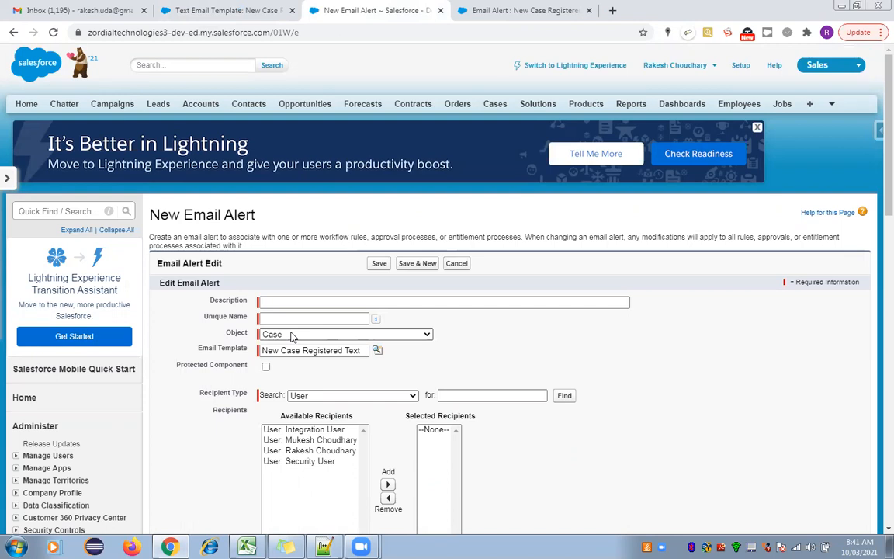
left_click(292, 335)
left_click(292, 335)
left_click(214, 7)
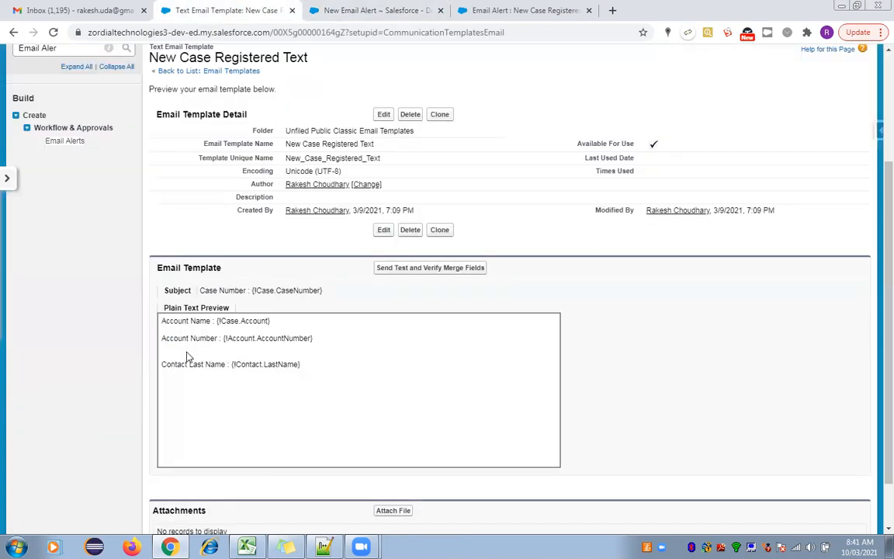
left_click(323, 13)
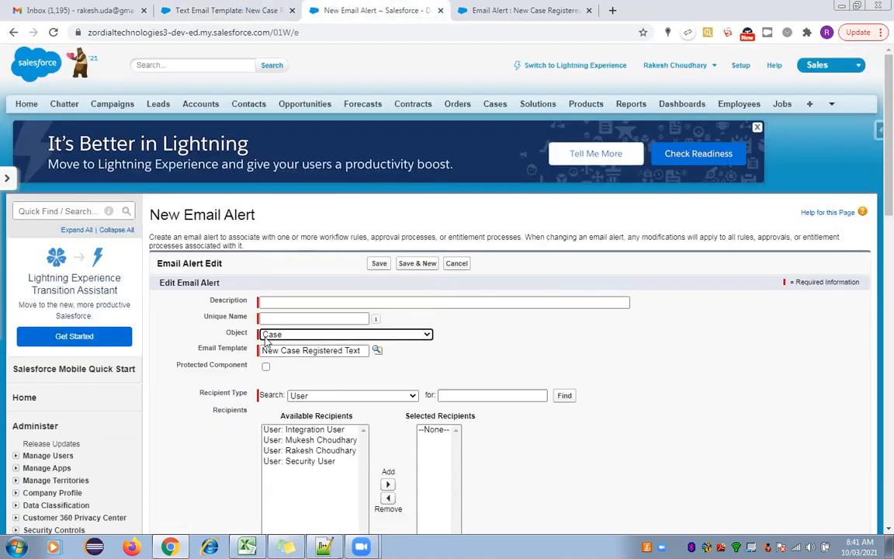
left_click(215, 8)
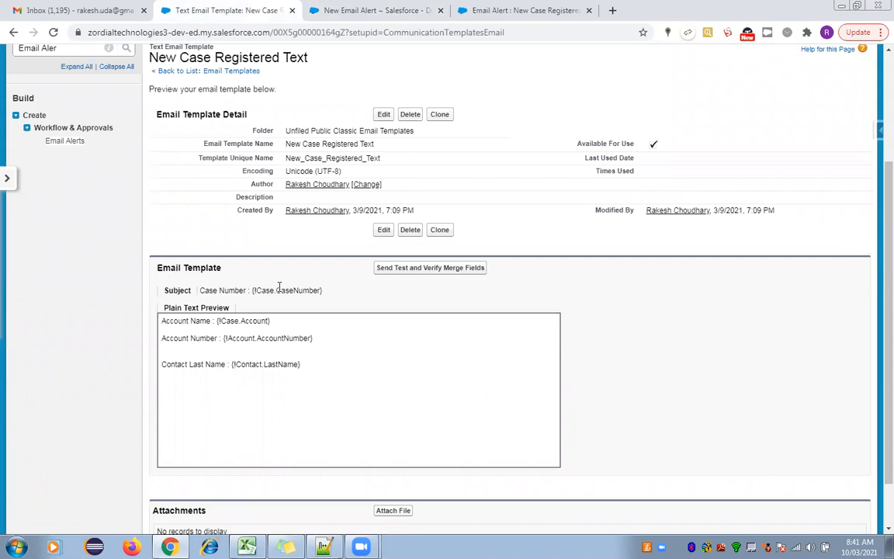
left_click(348, 7)
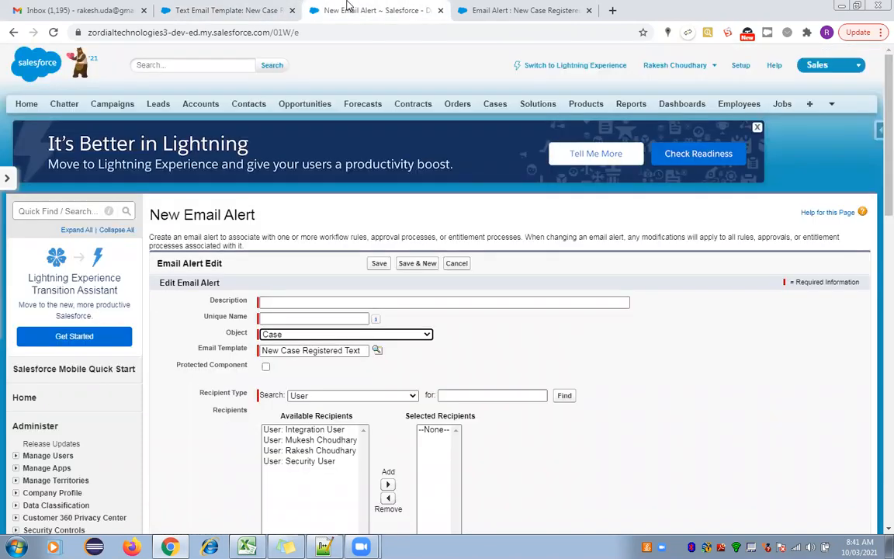
Open the New Case Registered workflow rule from the existing email alert and examine its workflow actions.
left_click(466, 9)
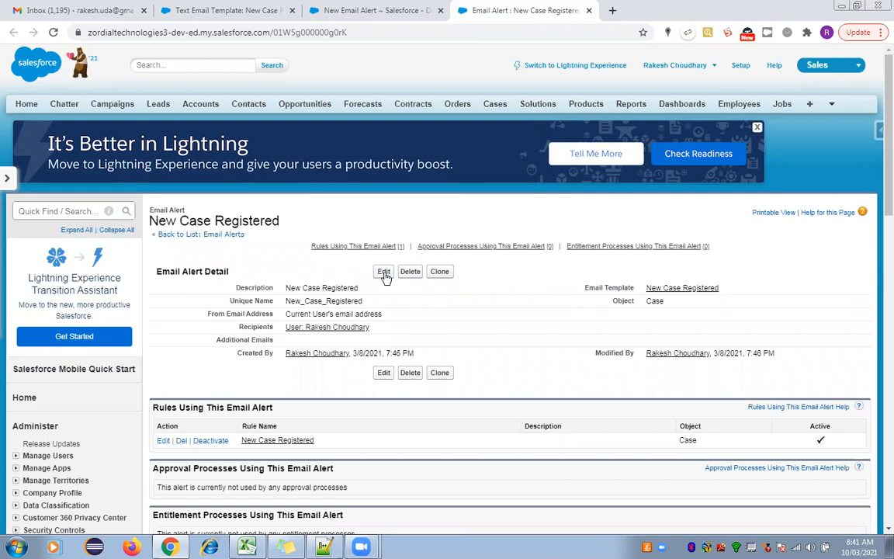
left_click(277, 440)
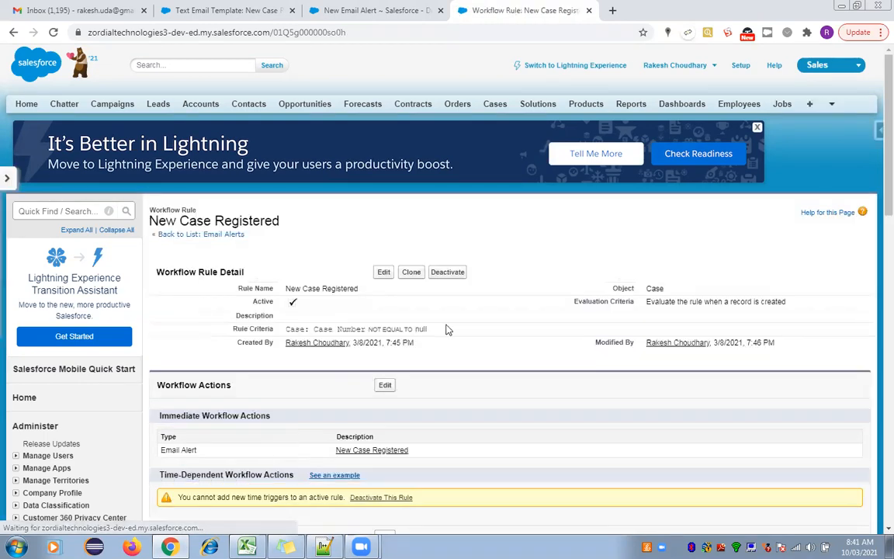
scroll(875, 195, "down", 1)
scroll(875, 195, "down", 2)
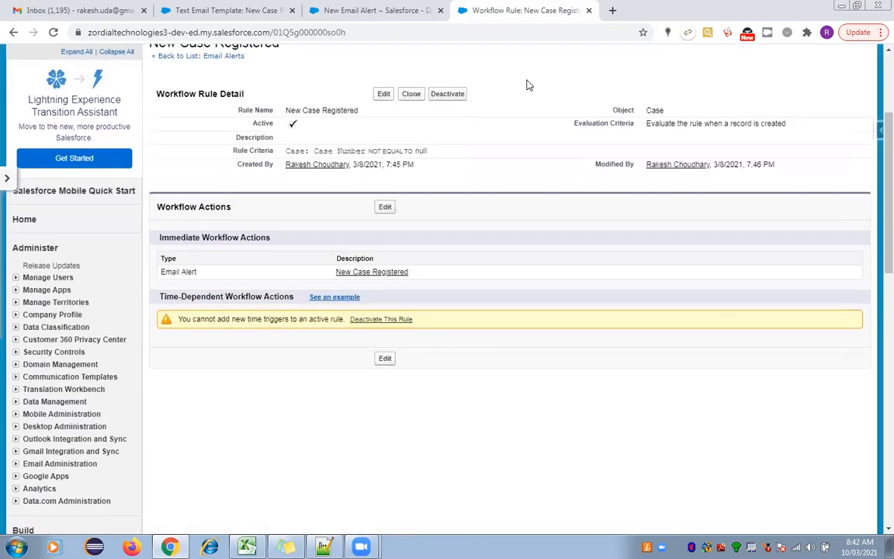
Set the new email alert's description to New Case Registered Text and let the unique name fill in from it.
left_click(364, 10)
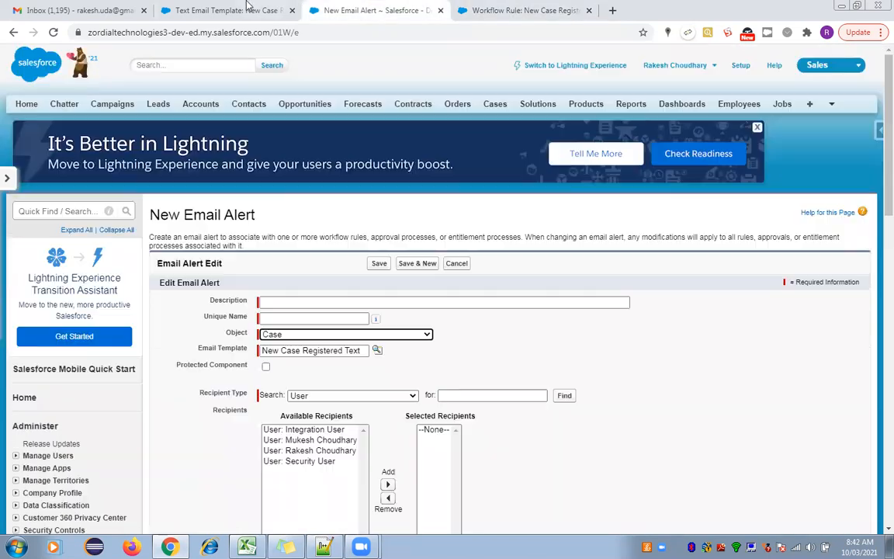
left_click(280, 301)
type("New Case Registered Text")
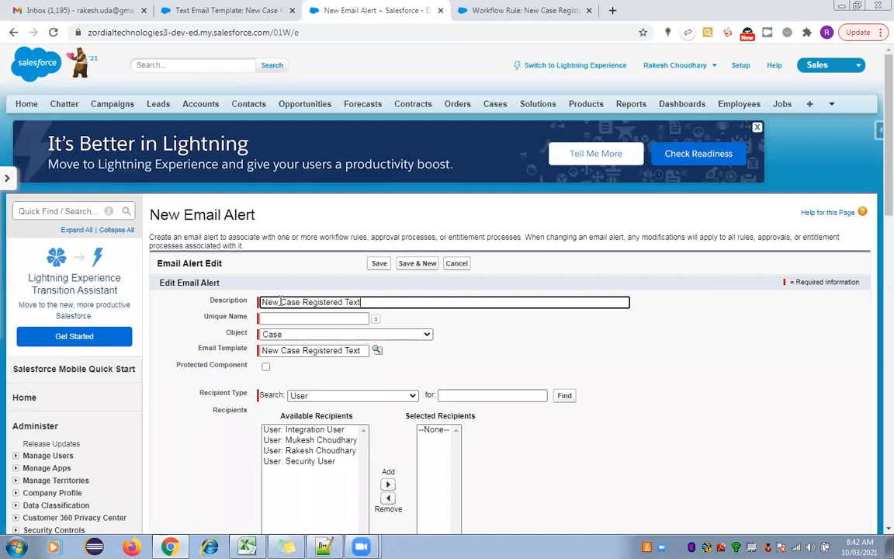
left_click(461, 373)
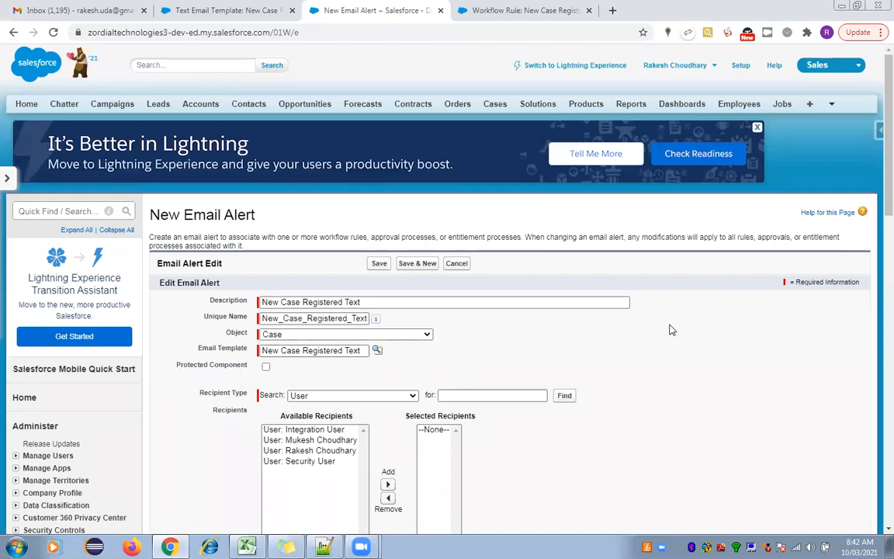
Add the same user who receives the existing alert as recipient of the new email alert and save it.
scroll(875, 206, "down", 1)
scroll(875, 206, "down", 4)
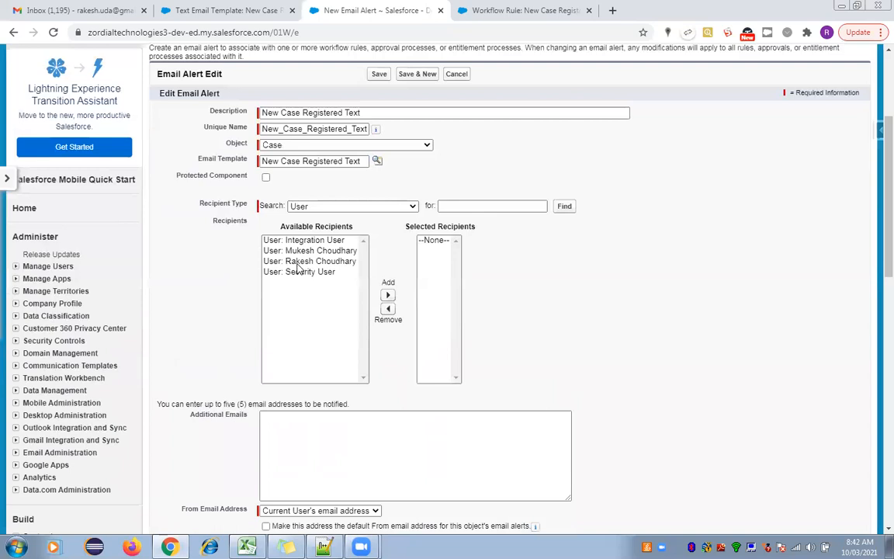
left_click(298, 262)
left_click(388, 295)
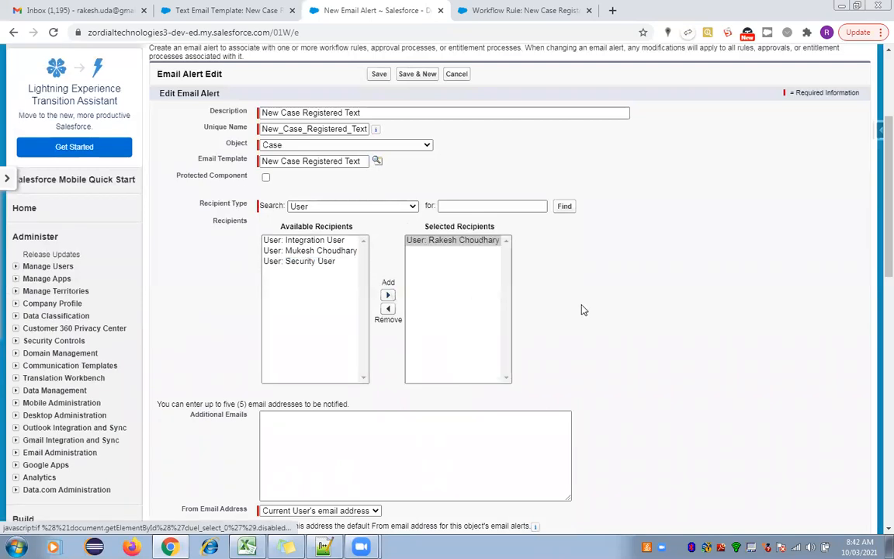
scroll(543, 334, "down", 5)
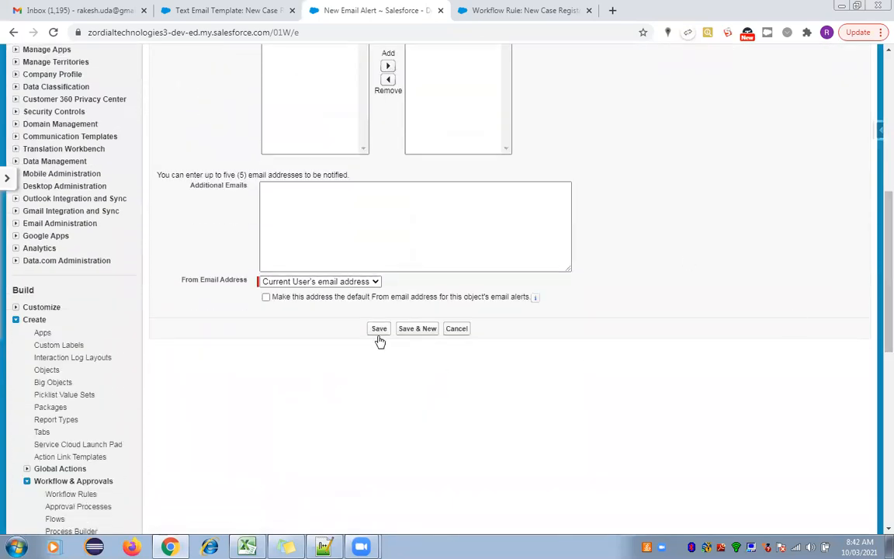
left_click(379, 333)
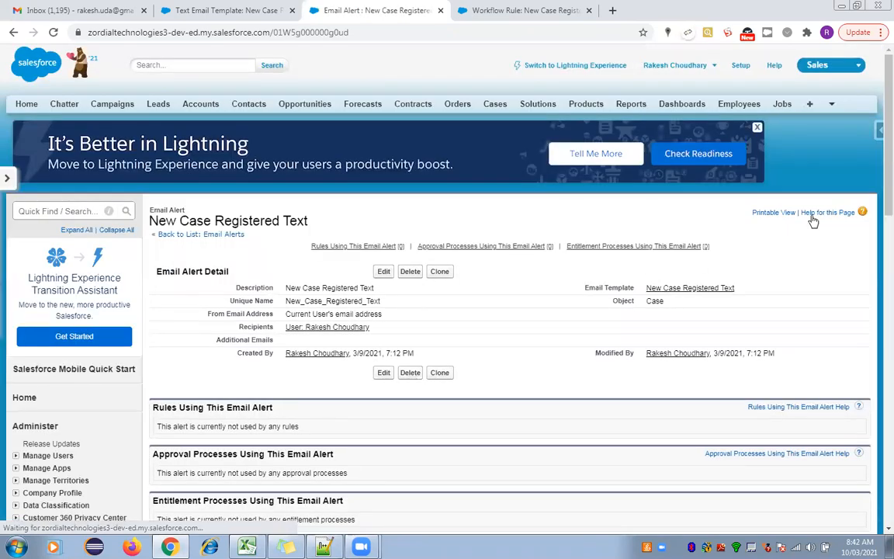
Edit the New Case Registered workflow rule's actions and remove its New Case Registered email alert, confirming the removal.
scroll(388, 186, "down", 1)
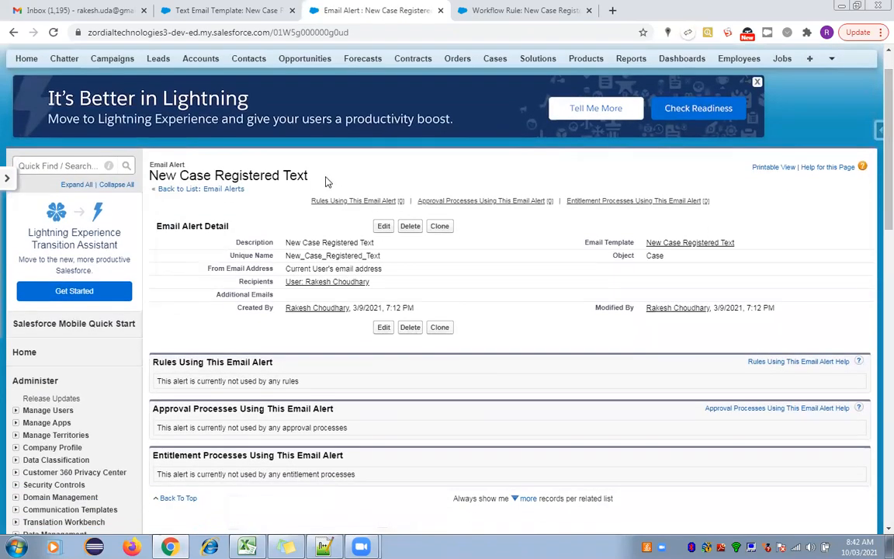
mouse_move(308, 177)
left_mouse_down()
mouse_move(150, 185)
mouse_move(310, 180)
left_mouse_up()
left_click(146, 180)
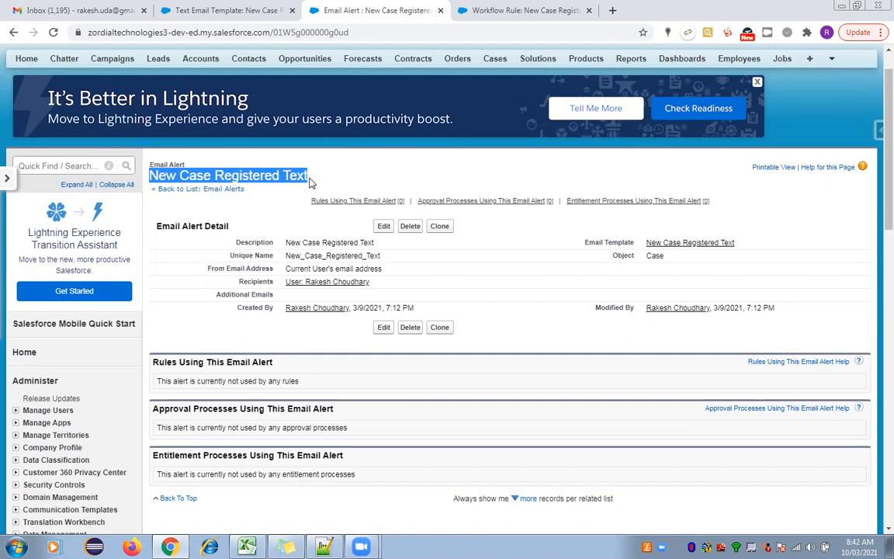
left_click(489, 16)
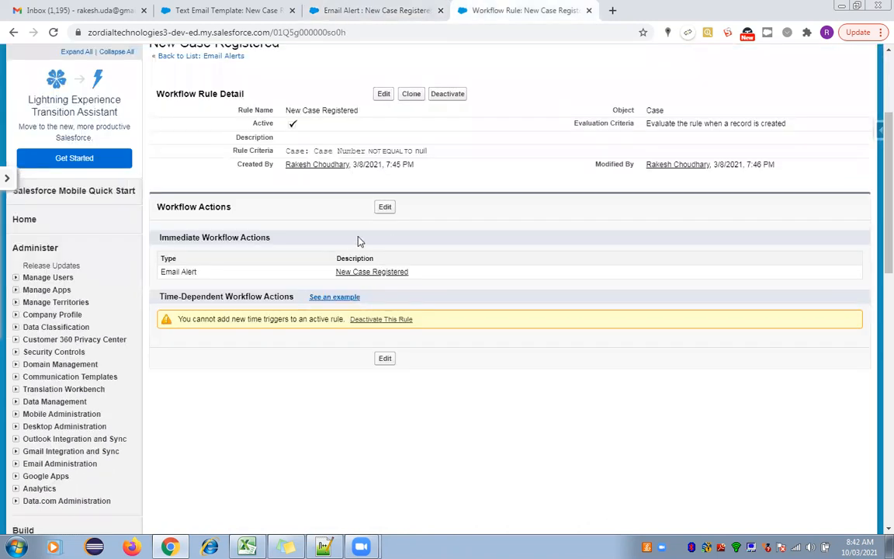
left_click(383, 213)
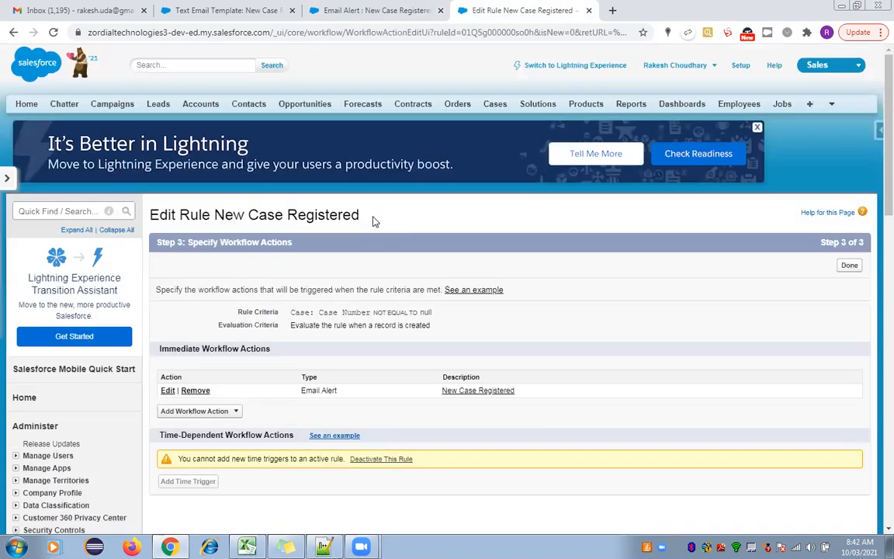
left_click(196, 391)
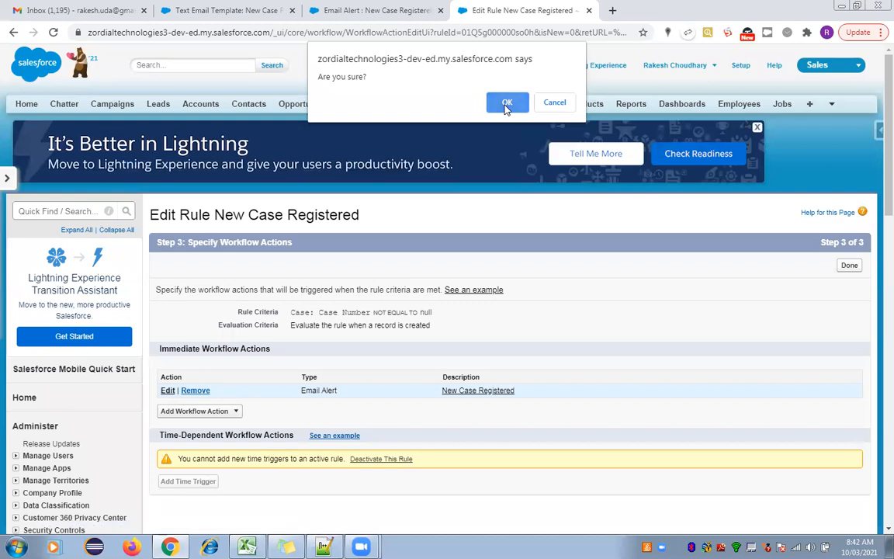
left_click(507, 104)
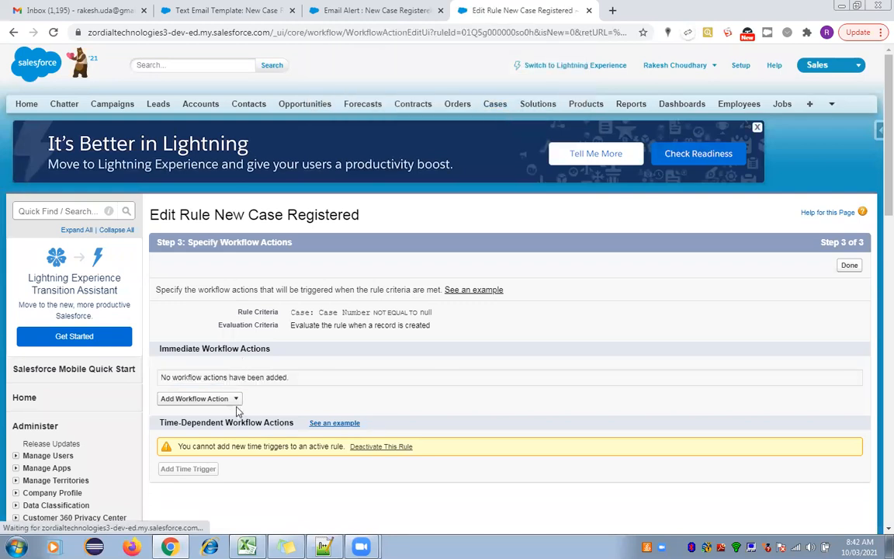
Add the existing New Case Registered Text email alert as the rule's immediate workflow action and finish editing the rule.
left_click(237, 404)
left_click(186, 423)
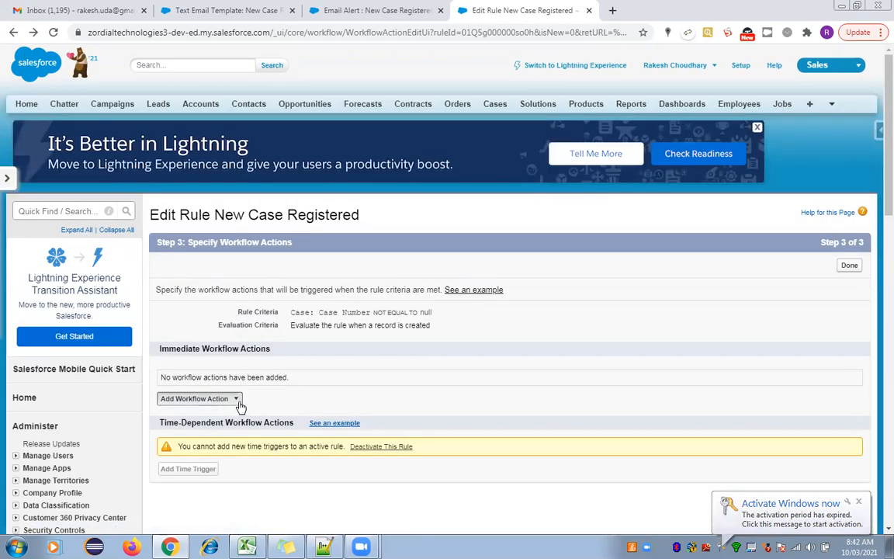
left_click(236, 399)
left_click(199, 466)
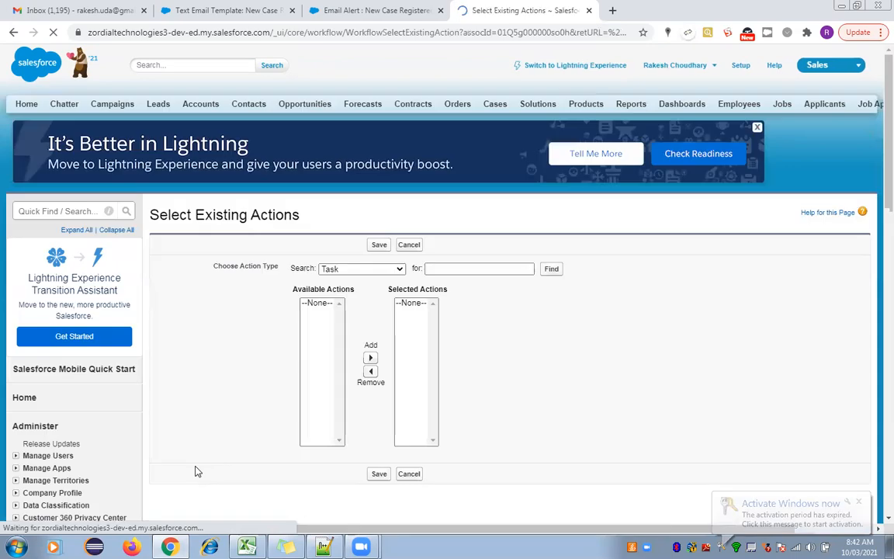
left_click(350, 269)
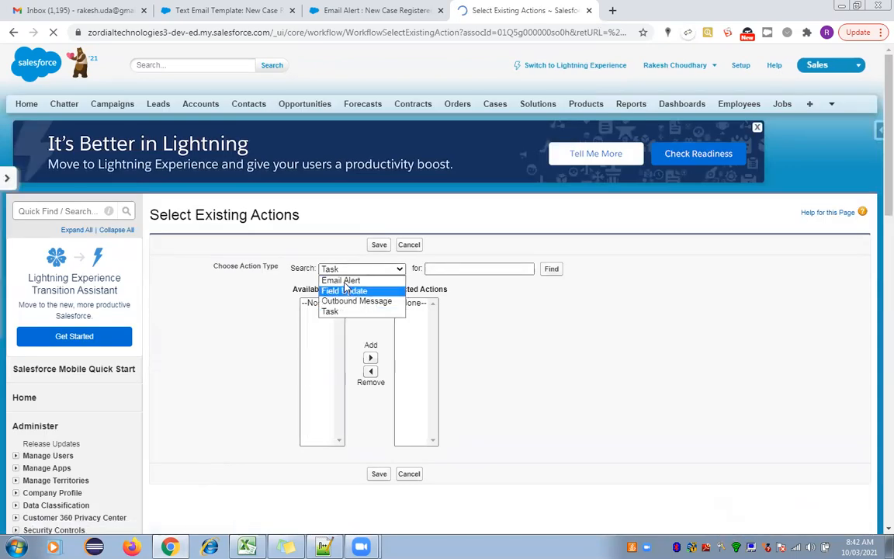
left_click(380, 281)
left_click(404, 314)
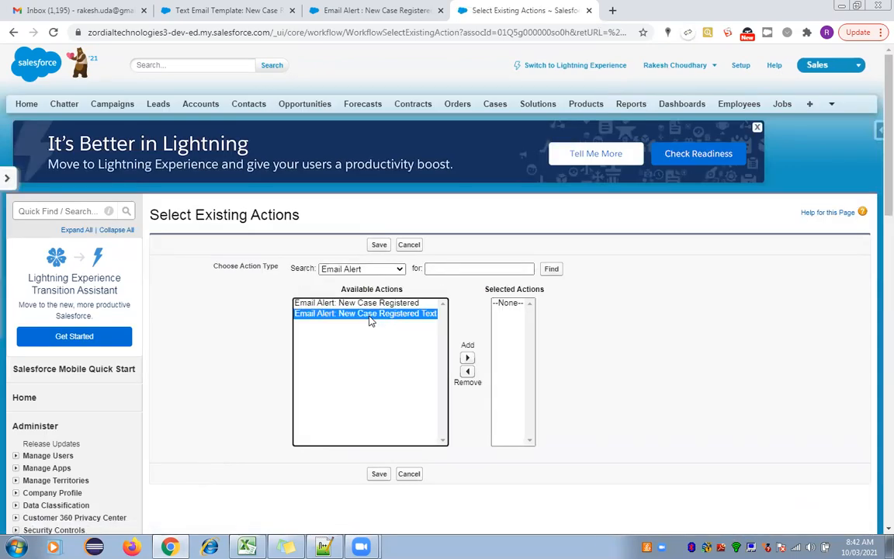
left_click(467, 360)
left_click(379, 474)
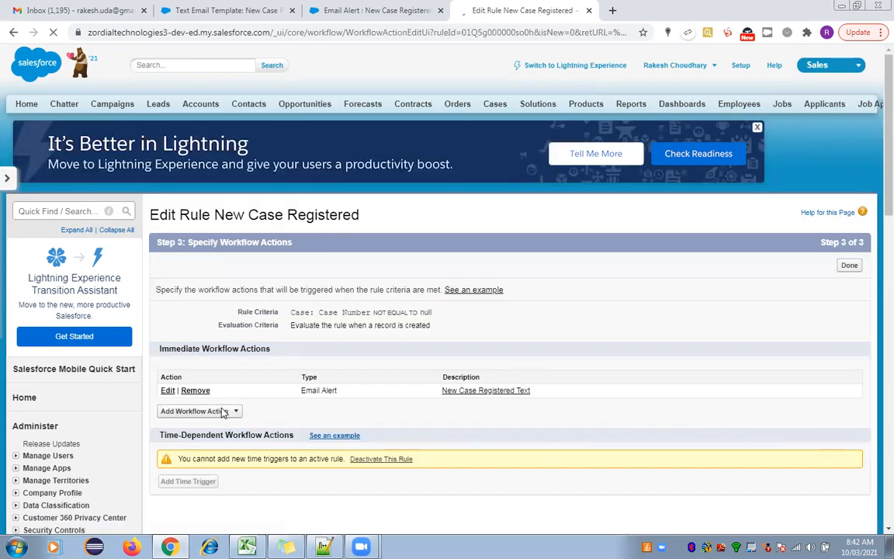
left_click(849, 264)
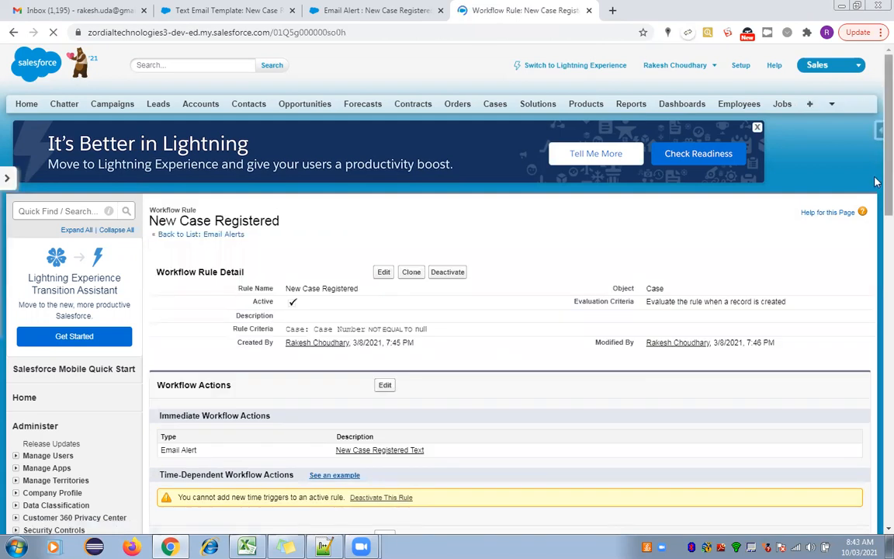
Check the email alert assigned to the workflow rule and return to the New Case Registered Text template page.
left_click_drag(887, 192, 876, 199)
scroll(876, 204, "down", 2)
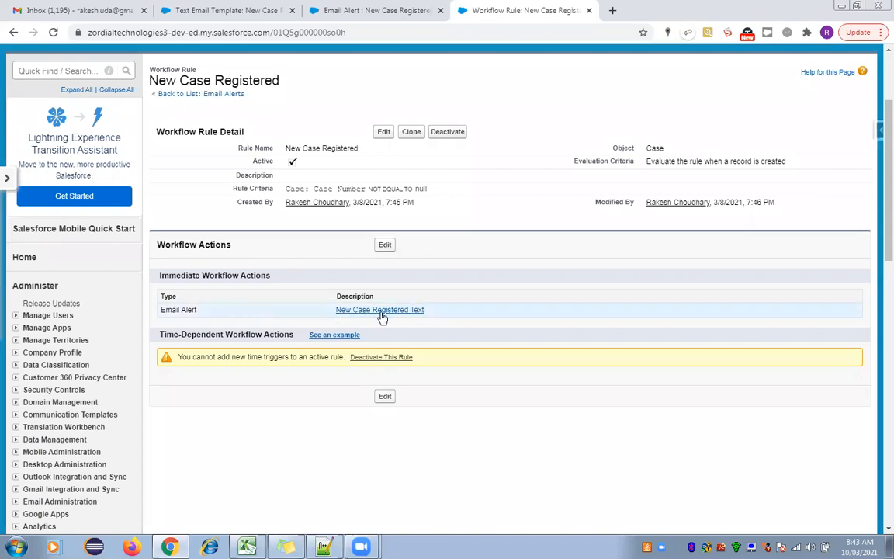
left_click(208, 9)
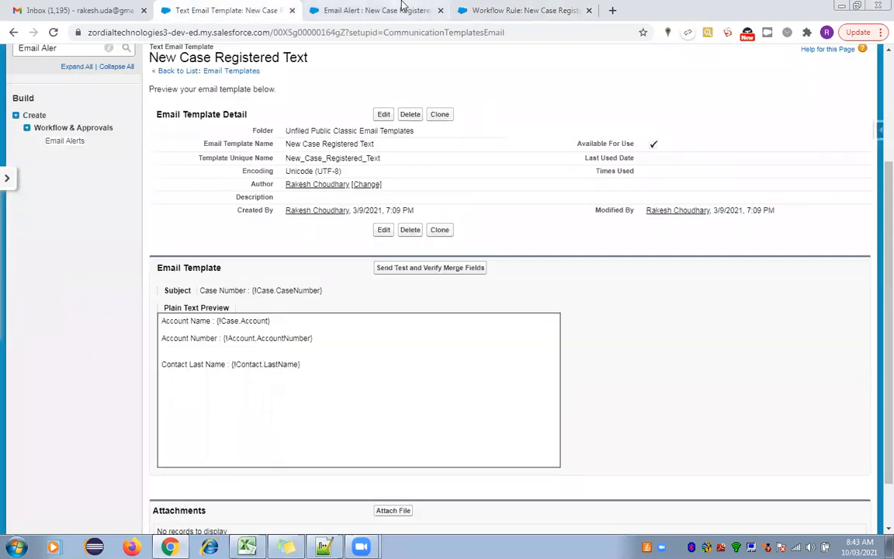
Check the New Case Registered workflow rule's immediate action and open the WebToCase.html form from the desktop.
left_click(494, 7)
scroll(784, 117, "up", 2)
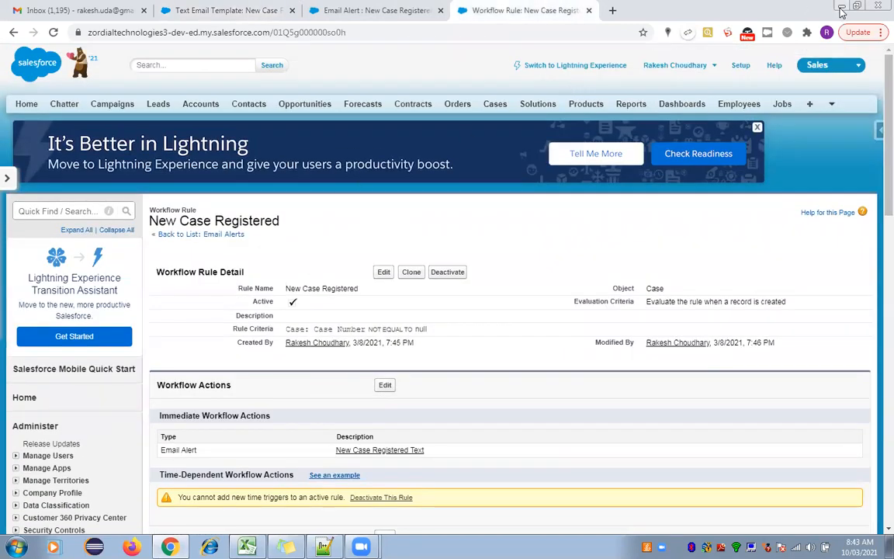
left_click(842, 8)
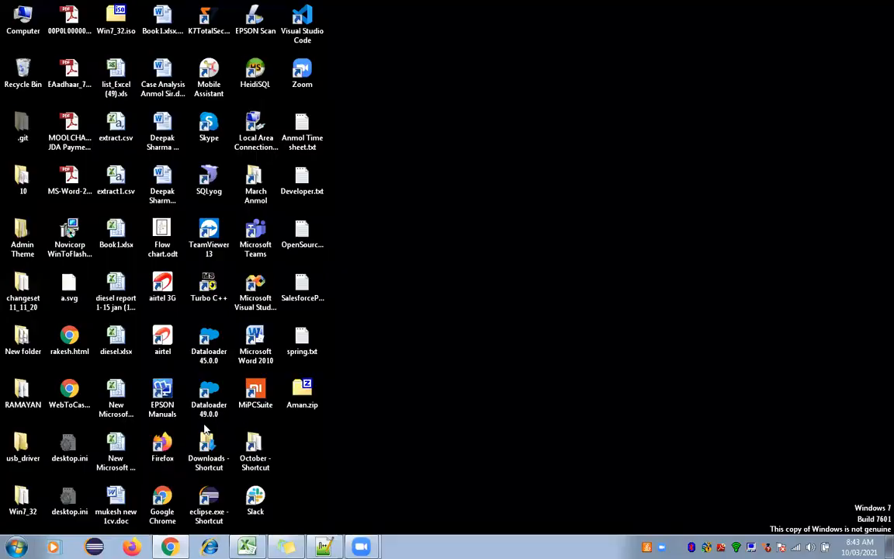
double_click(51, 400)
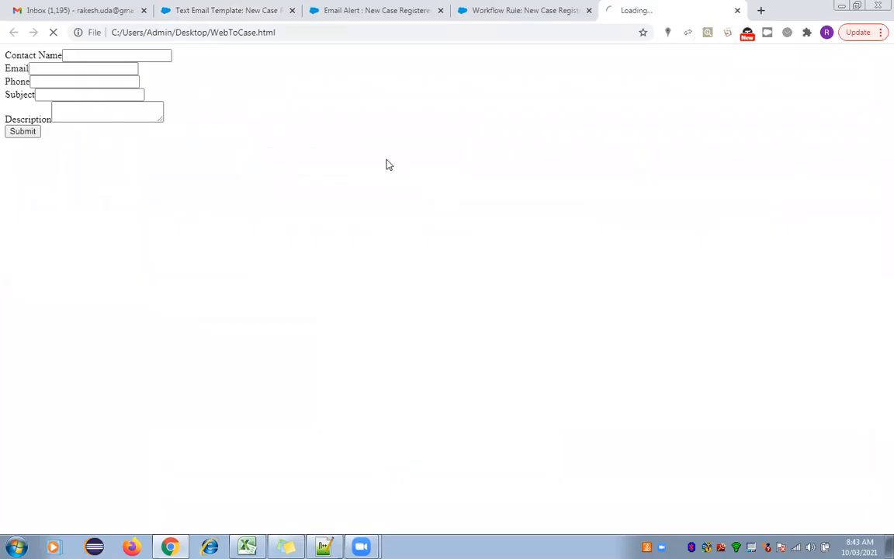
Submit a web case with the contact's email and phone number and the subject Test 1234567, and close the form page.
left_click(70, 68)
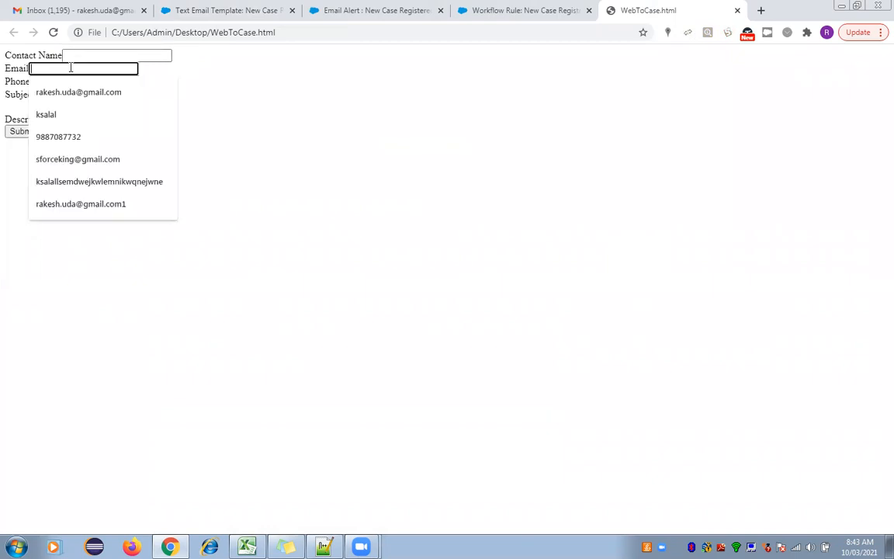
left_click(77, 92)
left_click(56, 82)
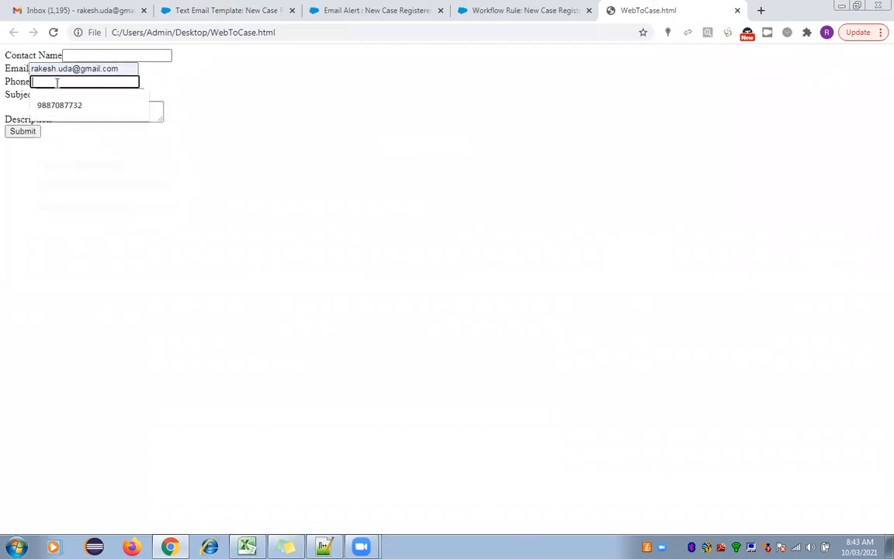
left_click(58, 104)
left_click(54, 94)
type("Test1234567")
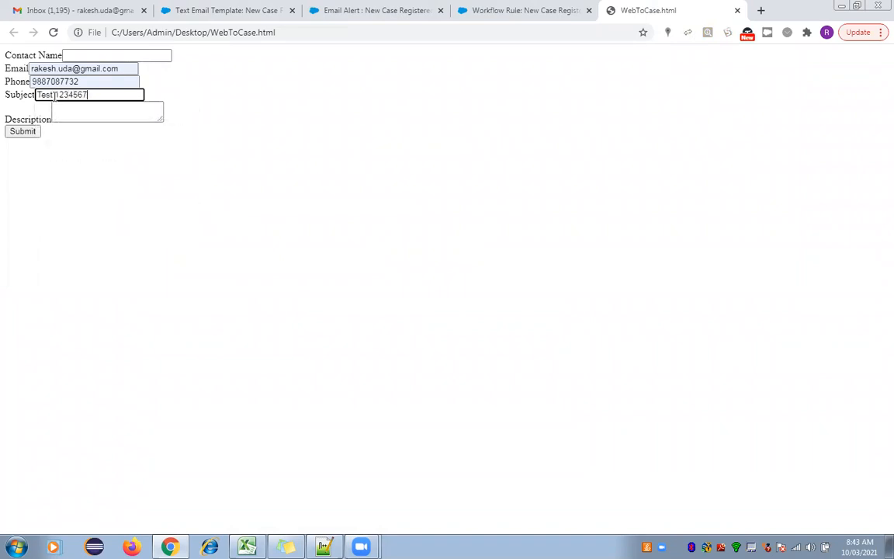
left_click(21, 132)
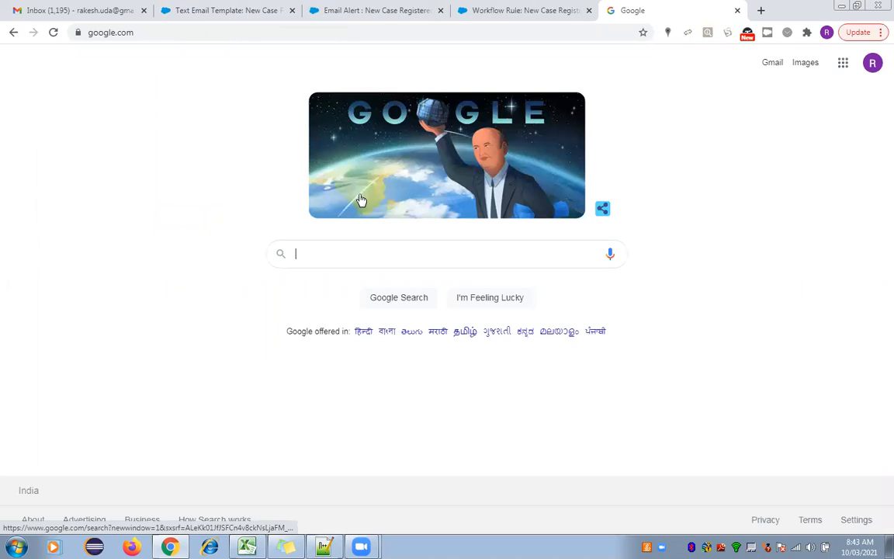
left_click(738, 11)
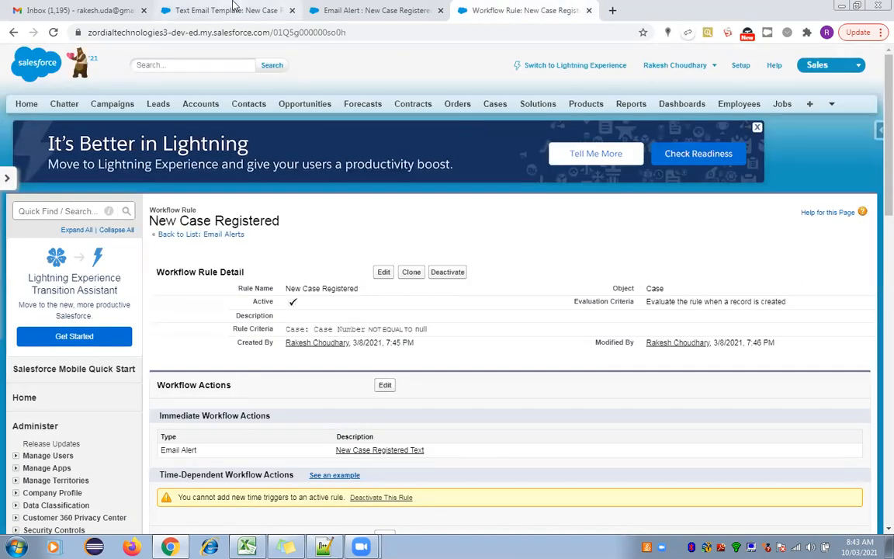
Open Cases in a separate tab, list All Open Cases and review the details of the Test 1234567 case.
left_click(233, 8)
scroll(789, 246, "up", 3)
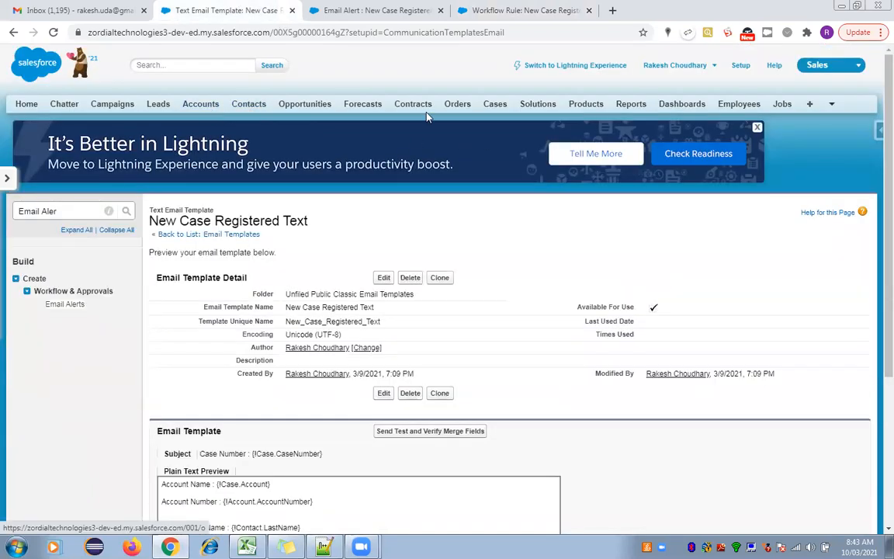
right_click(493, 104)
left_click(512, 112)
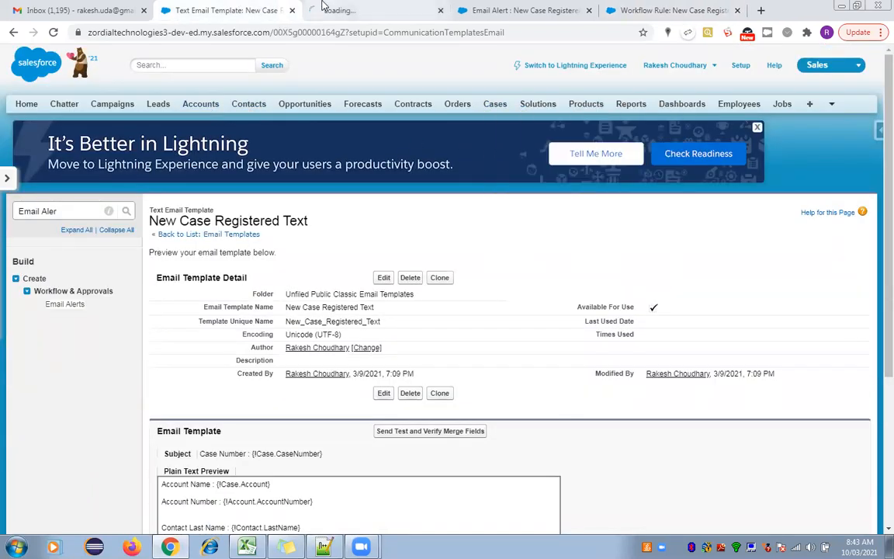
left_click(334, 9)
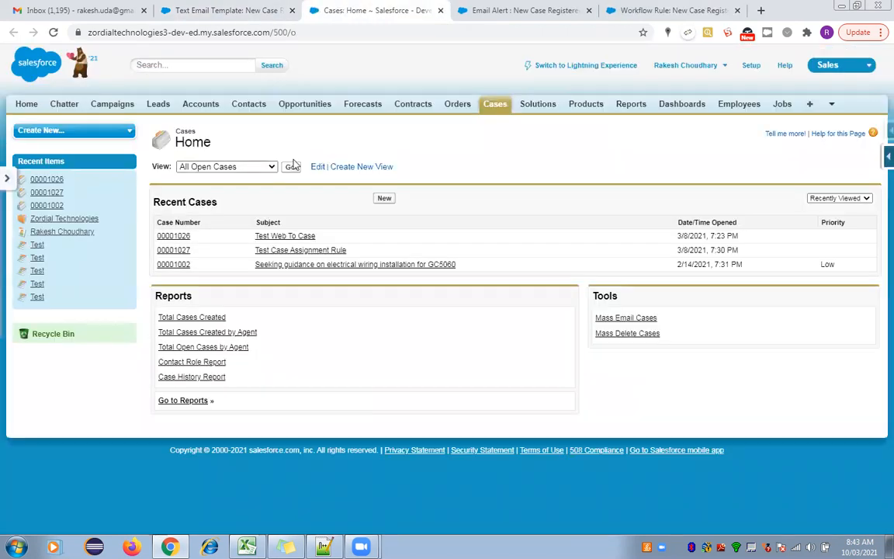
left_click(290, 168)
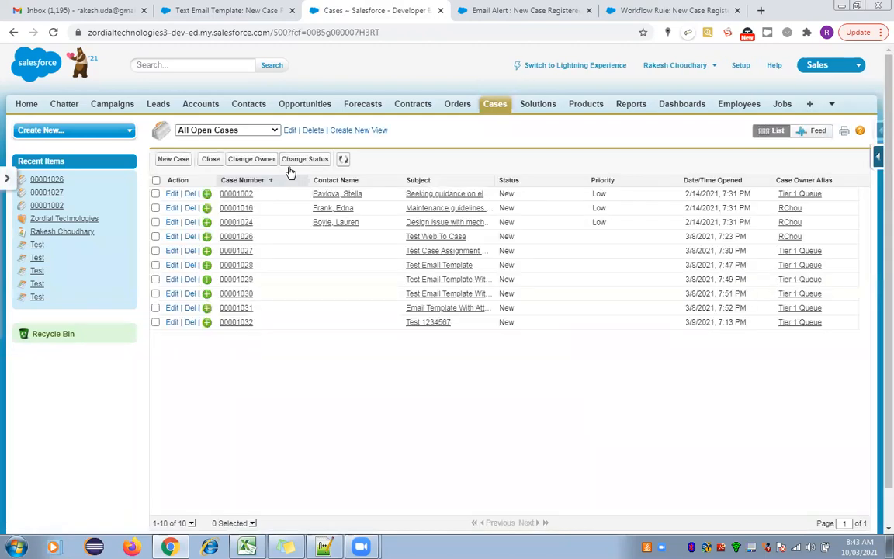
left_click(423, 326)
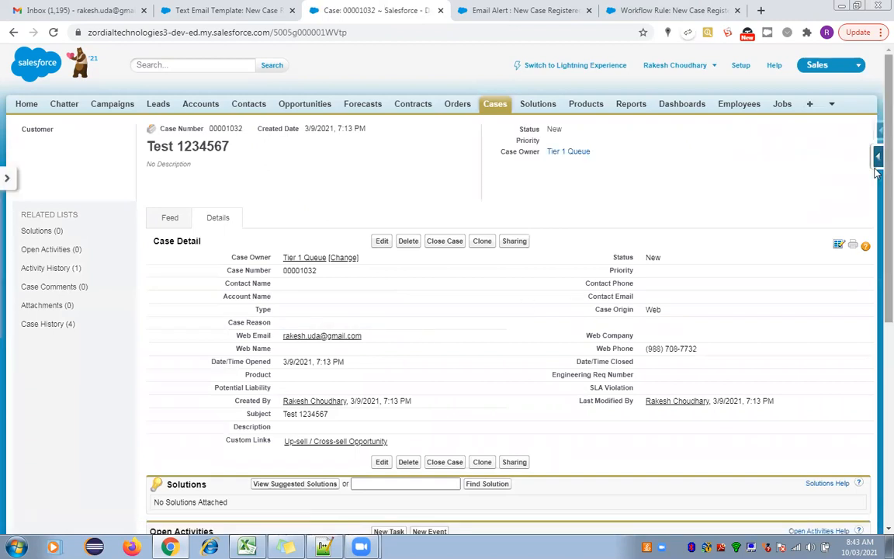
scroll(875, 225, "down", 1)
scroll(876, 226, "down", 1)
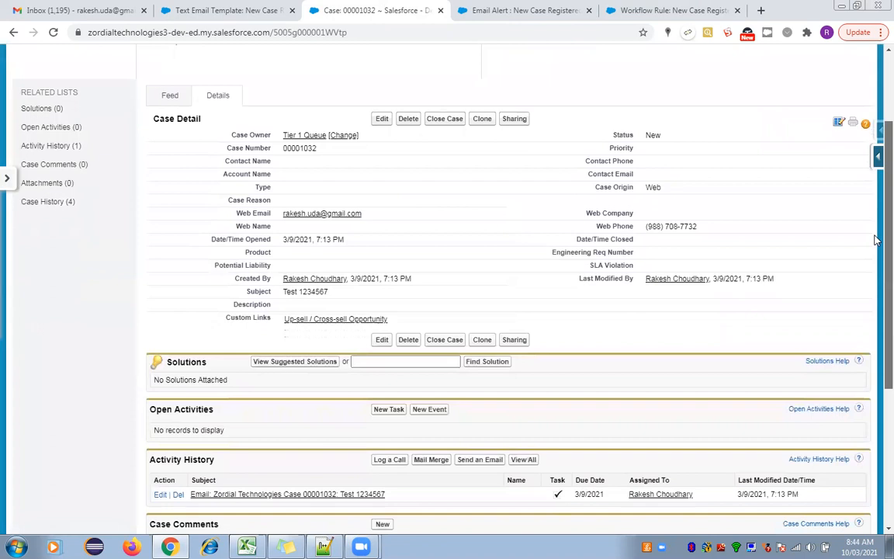
Refresh the Gmail inbox and open the new Case Number email to inspect its account and contact lines.
left_click(43, 9)
left_click(210, 106)
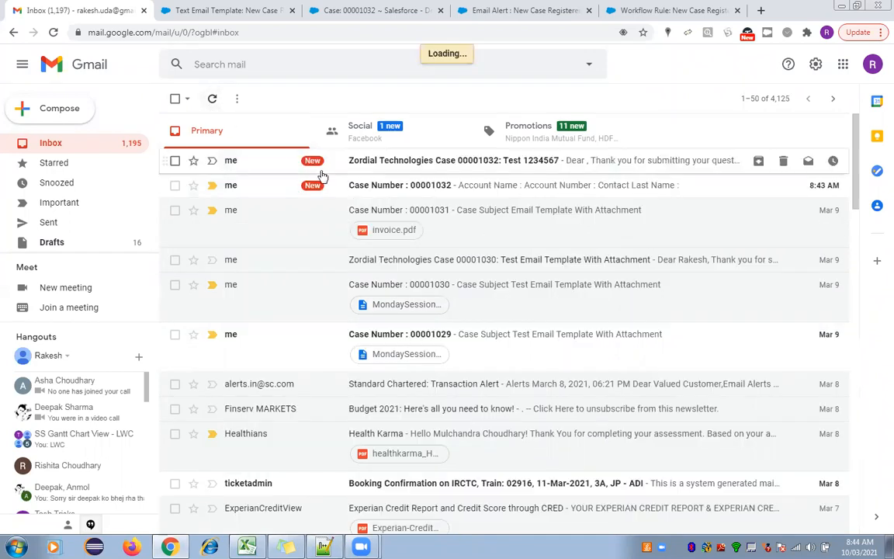
left_click(373, 188)
left_click_drag(206, 326, 291, 328)
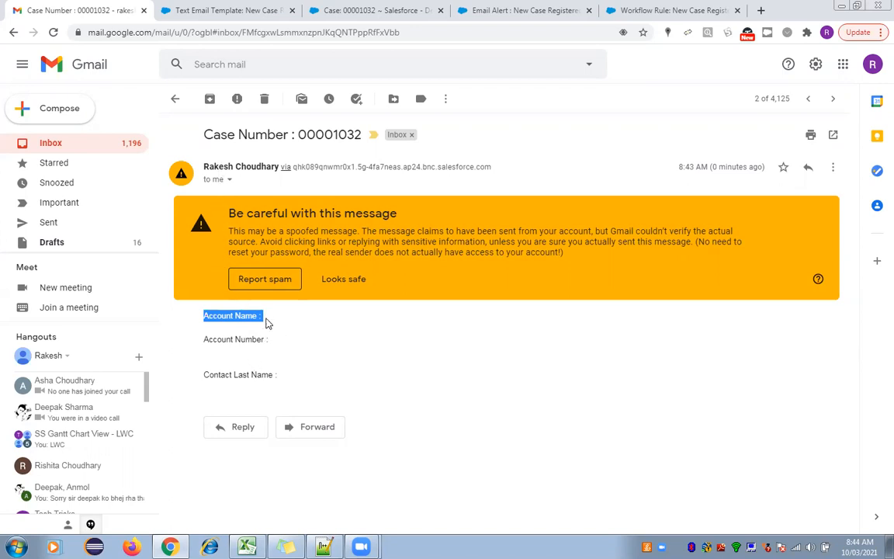
Examine the account and contact merge fields in the New Case Registered Text template's plain text preview.
left_click(188, 8)
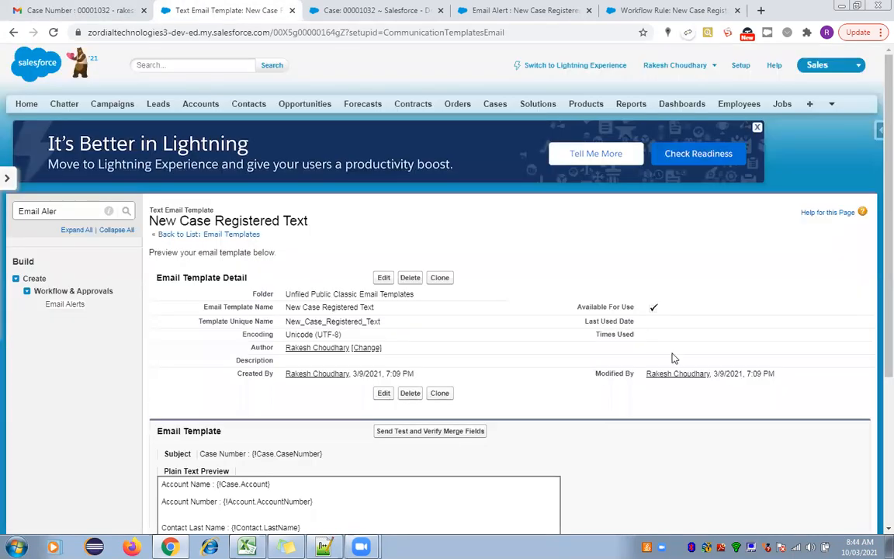
scroll(543, 333, "down", 4)
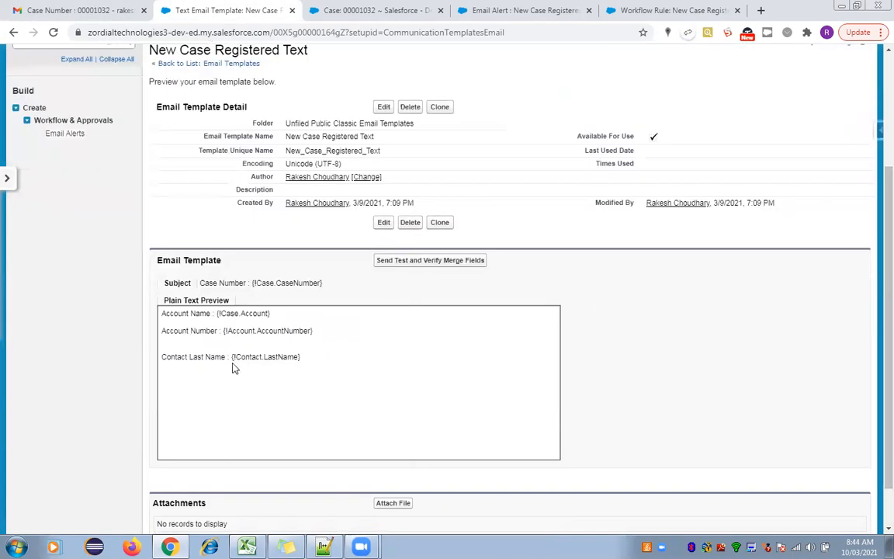
double_click(243, 356)
double_click(240, 331)
double_click(229, 313)
double_click(259, 314)
double_click(226, 313)
Edit the text template and replace the Account Name line's merge field in the body with {!Case.CaseNumber} copied from the subject.
left_click(384, 107)
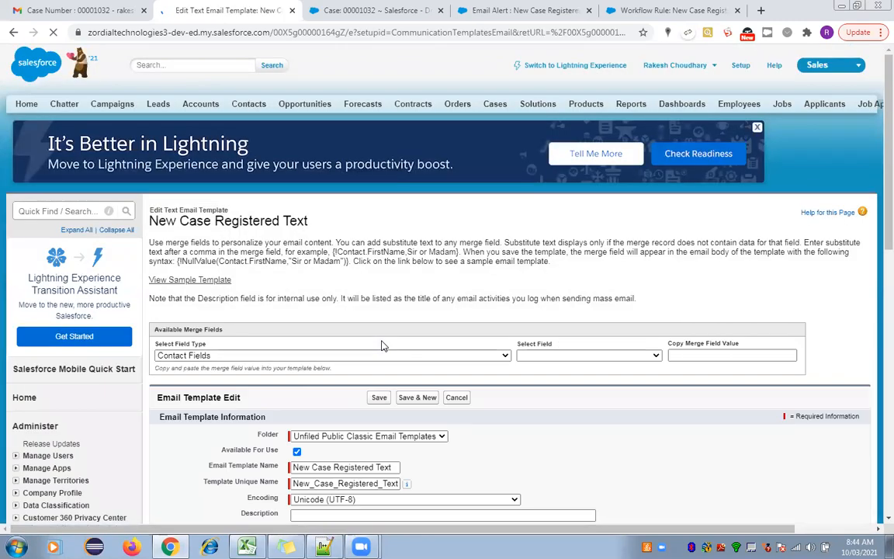
scroll(877, 233, "down", 3)
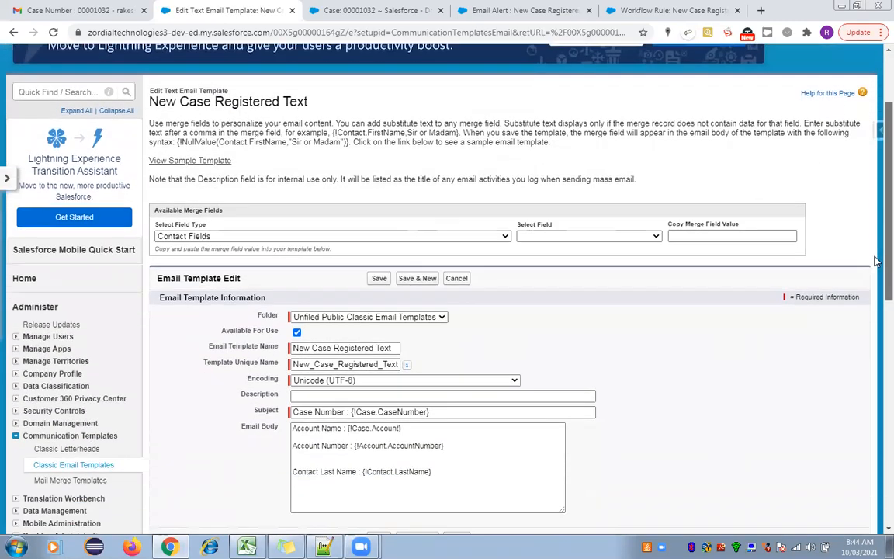
double_click(384, 338)
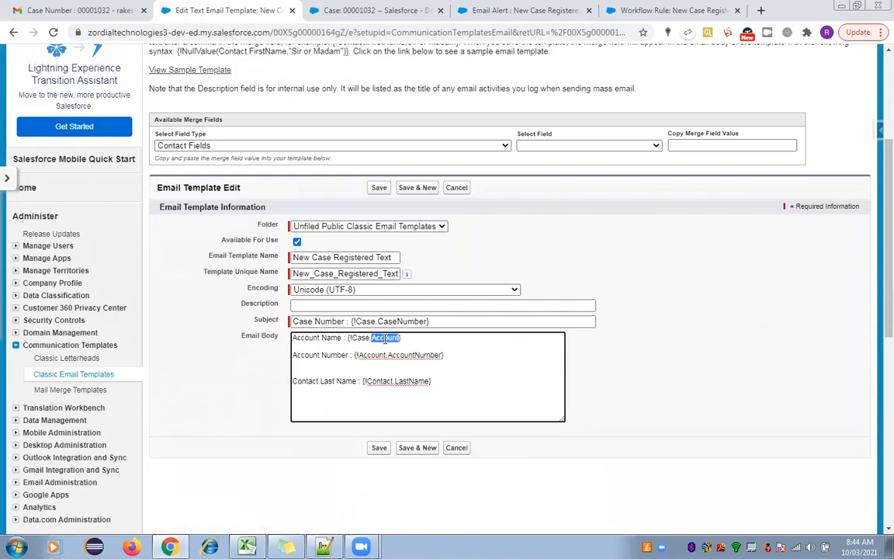
left_click(403, 339)
left_click_drag(426, 324, 351, 321)
key("ctrl+c")
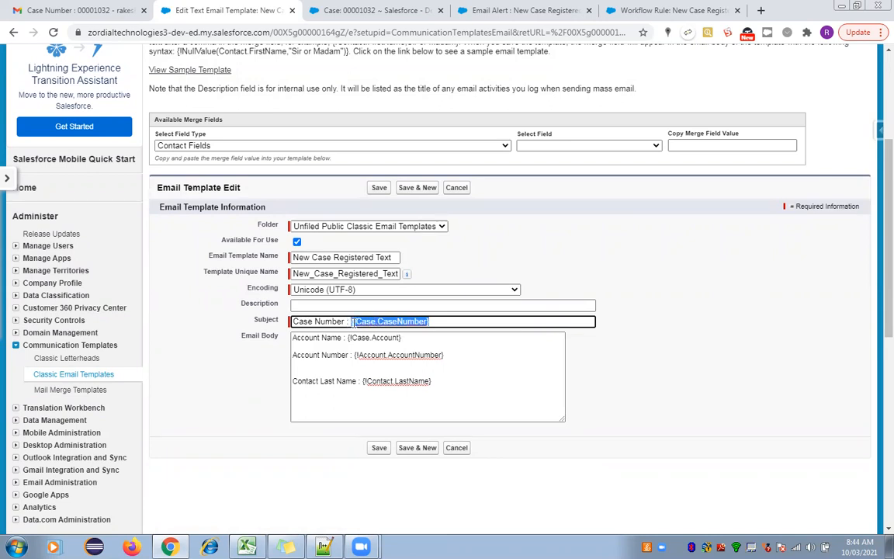
left_click_drag(402, 339, 351, 339)
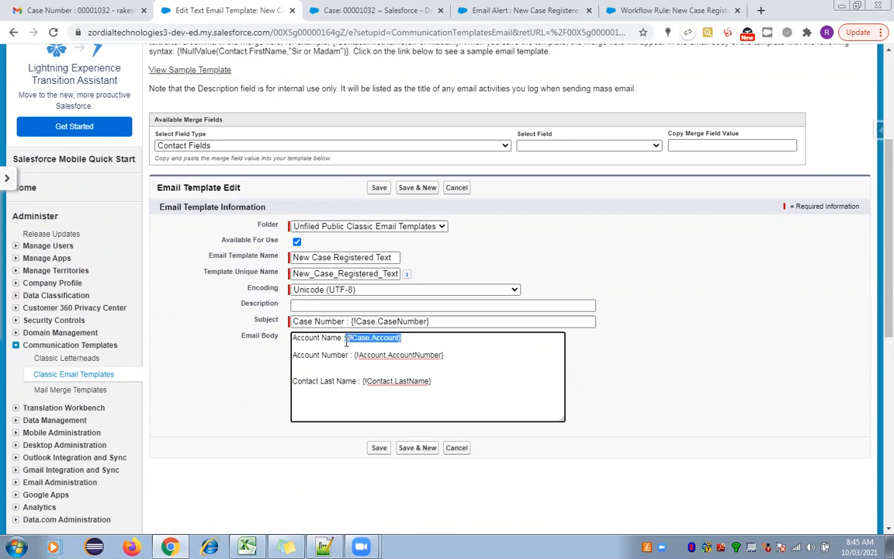
key("ctrl+v")
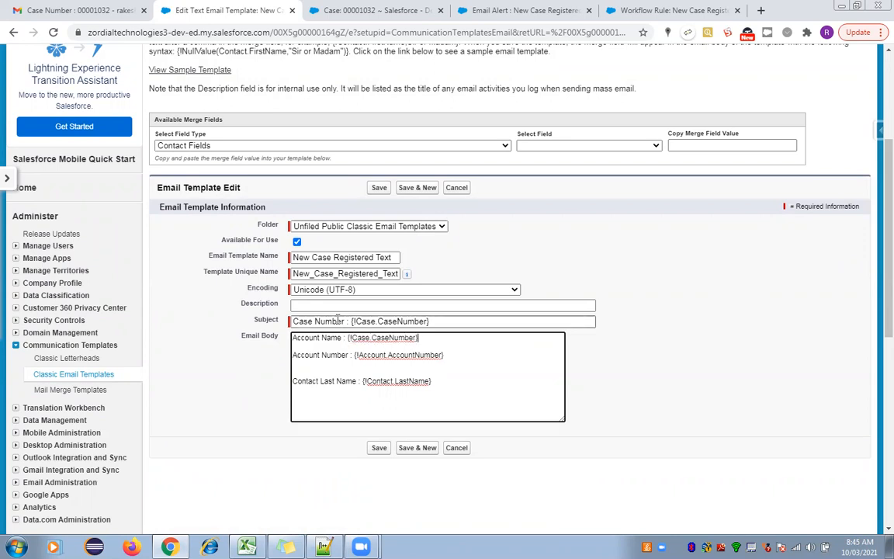
Select Subject from the Case Fields merge fields and copy its value {!Case.Subject}.
left_click(326, 147)
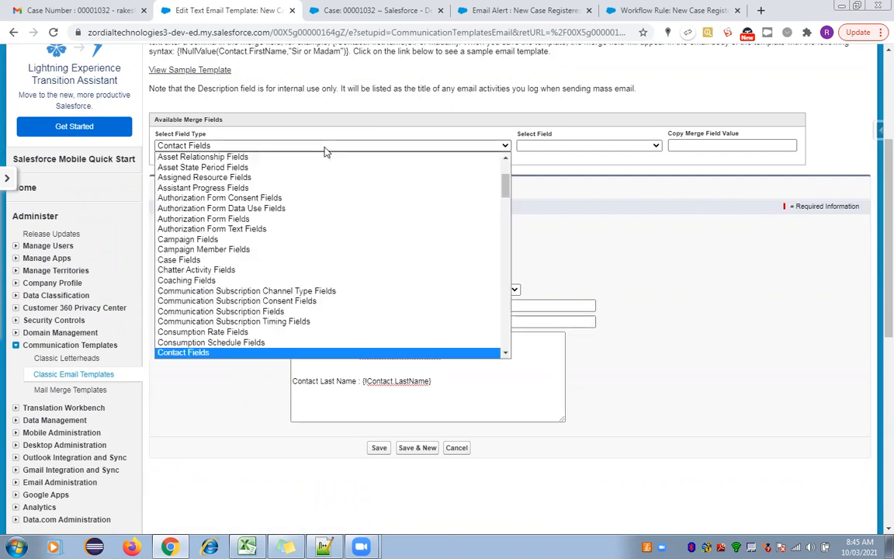
left_click(211, 259)
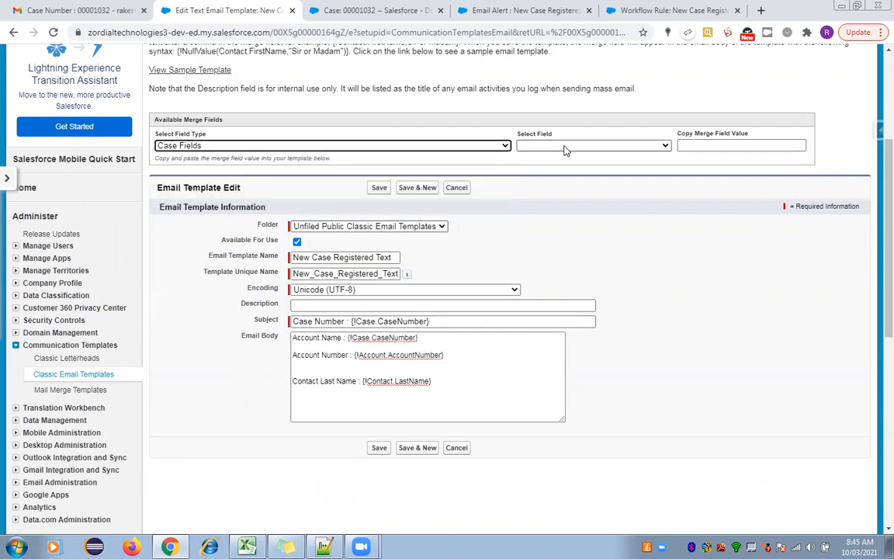
left_click(565, 148)
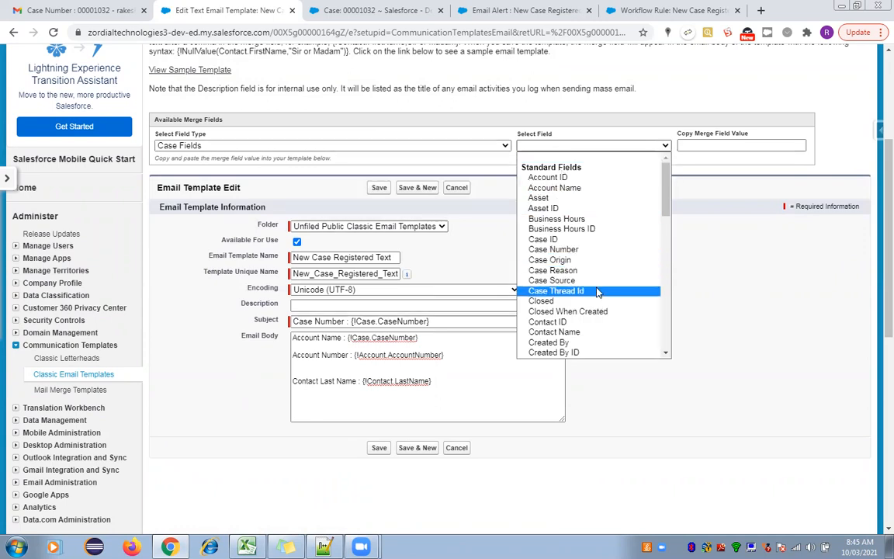
left_click_drag(664, 208, 660, 331)
left_click(543, 291)
key("ctrl+c")
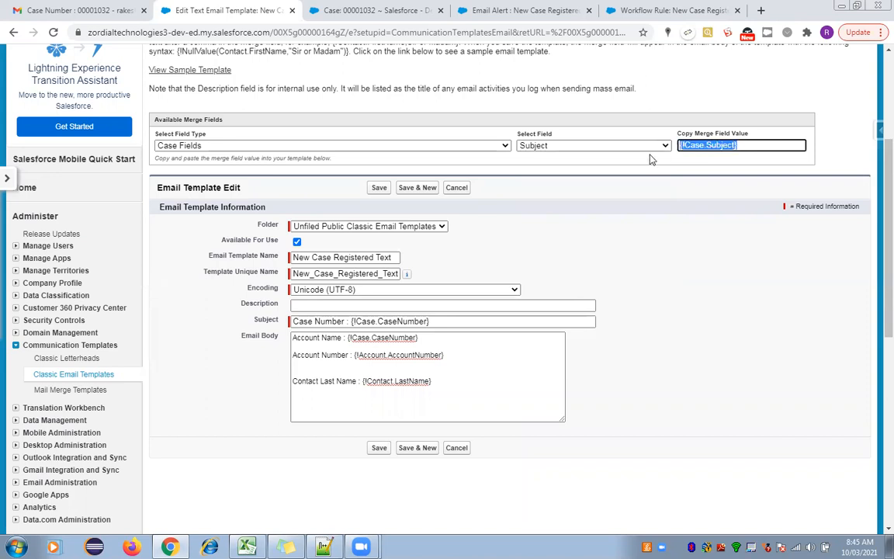
Set the template's subject to "Case Subject: {!Case.Subject}" and save the template.
left_click_drag(439, 321, 312, 322)
key("ctrl+v")
type("Subject:")
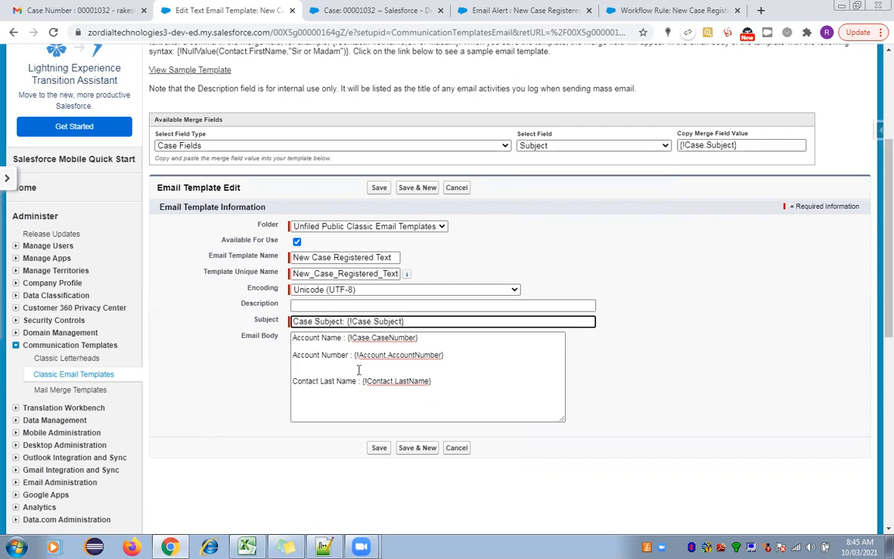
left_click(378, 450)
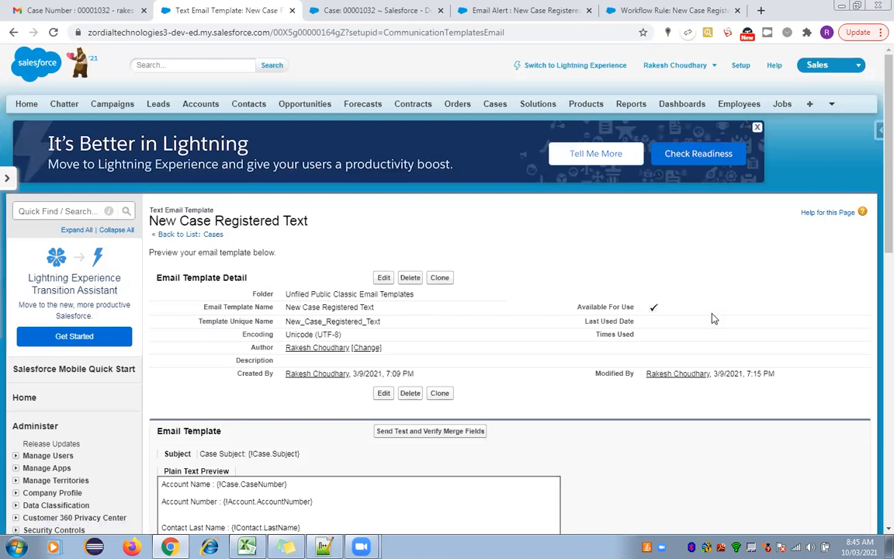
Open the WebToCase.html form from the desktop and fill in the contact's email and phone number.
left_click(841, 6)
double_click(68, 393)
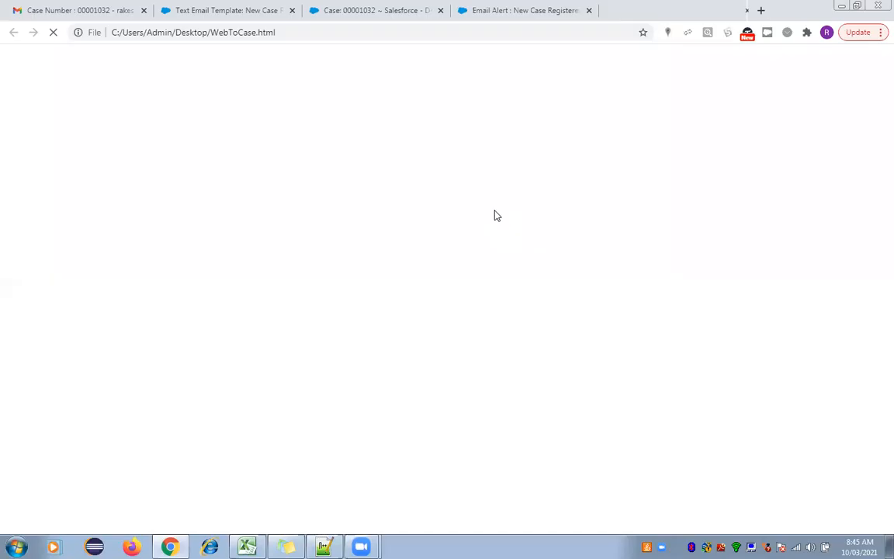
left_click(39, 68)
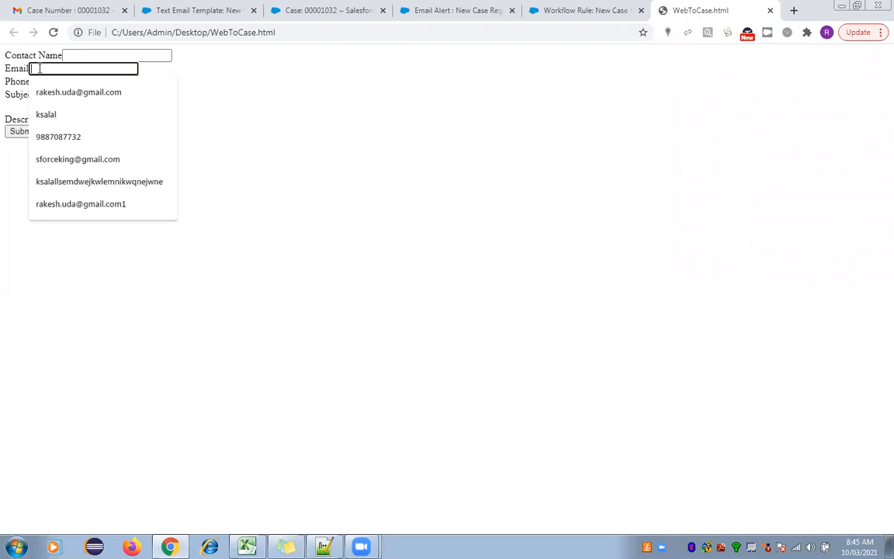
left_click(52, 90)
left_click(59, 81)
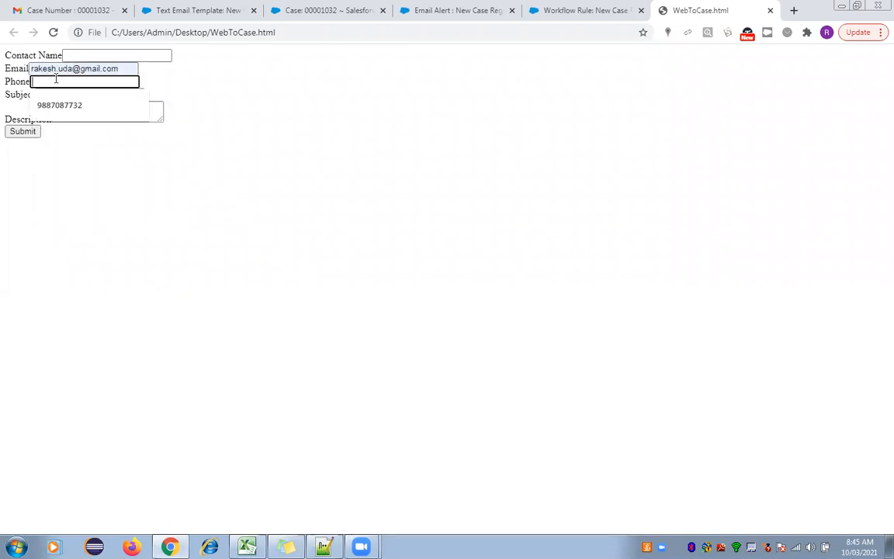
left_click(51, 102)
Set the case subject to "Test Email Template Text 11" and submit the web form.
left_click(47, 95)
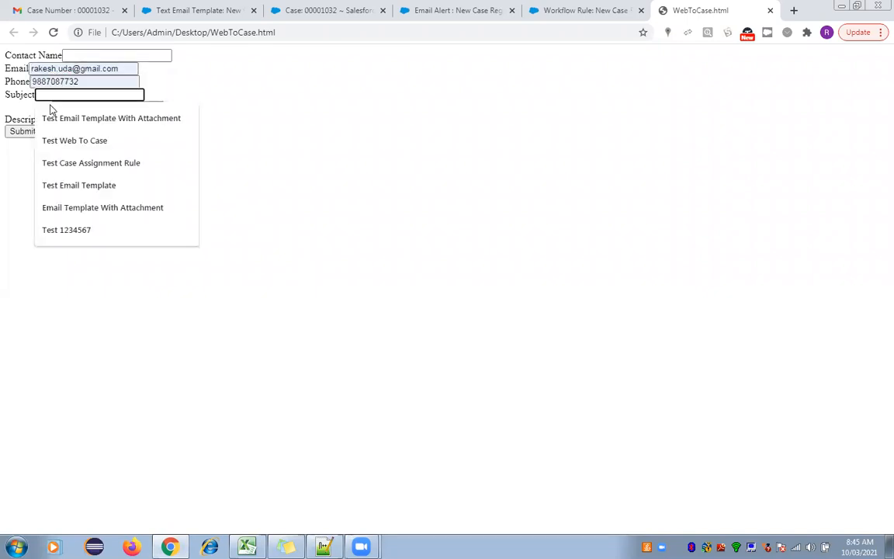
left_click(52, 111)
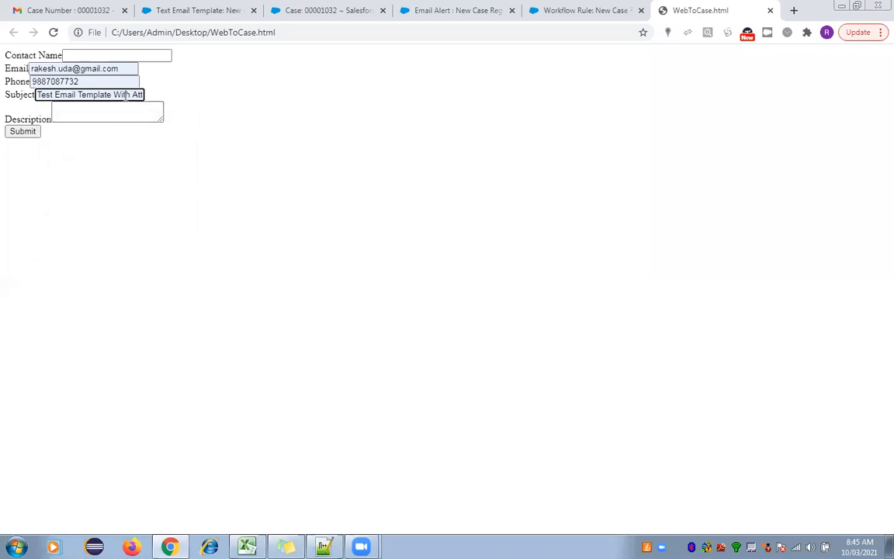
key("Right")
key("Right")
key("Right")
key("Right")
key("Right")
key("Right")
key("Right")
key("Right")
key("Right")
key("Right")
key("Right")
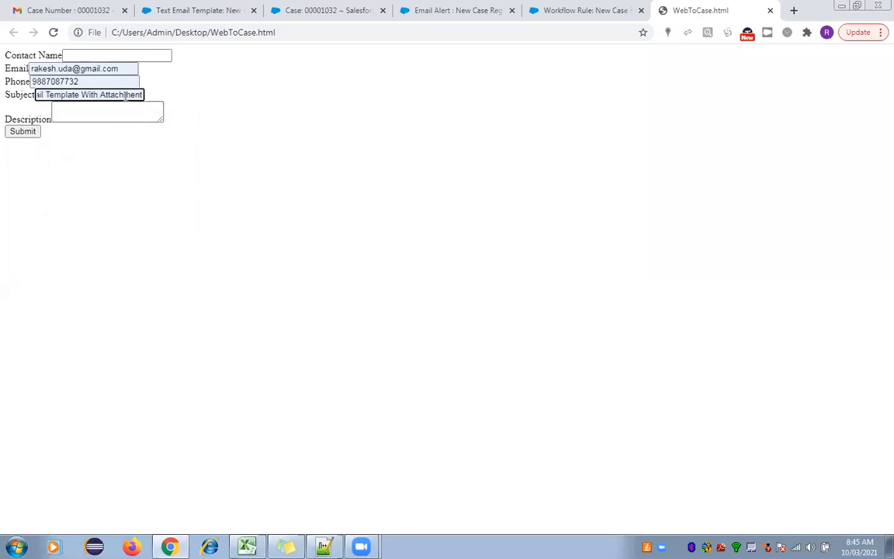
key("BackSpace")
key("BackSpace")
key("BackSpace")
key("BackSpace")
key("BackSpace")
key("BackSpace")
key("BackSpace")
key("BackSpace")
key("BackSpace")
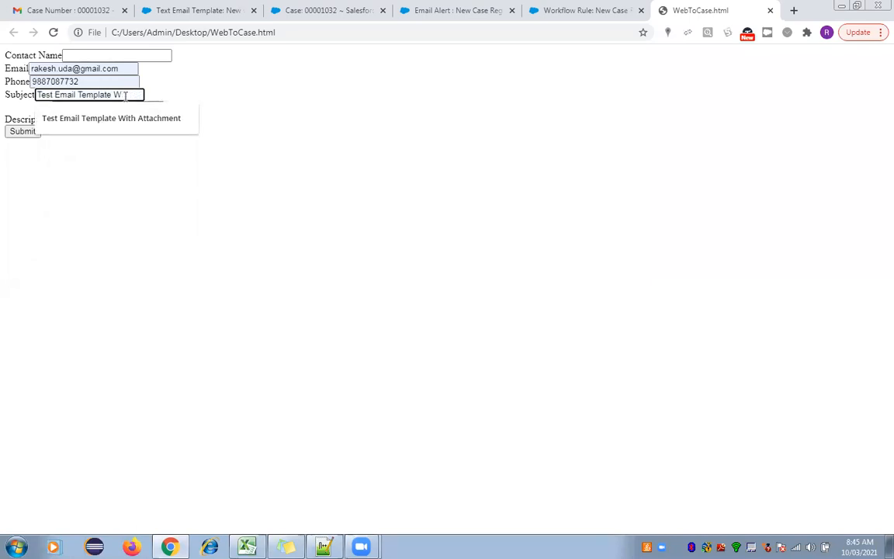
type("Text 11")
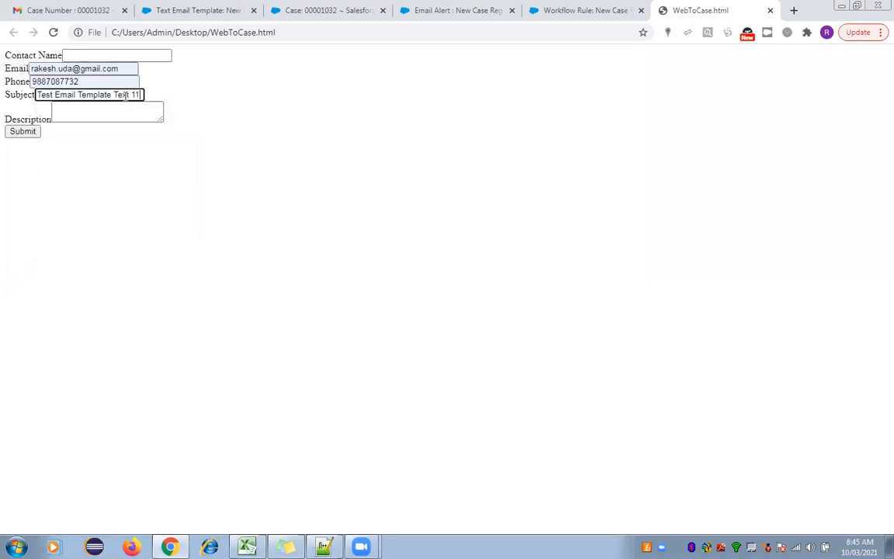
left_click(23, 133)
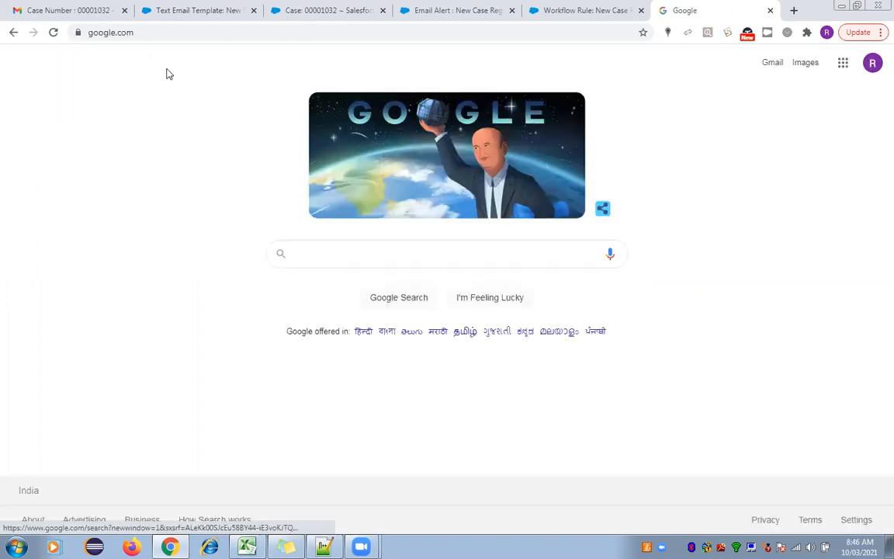
Switch to Gmail, open the new "Case Subject: Test Email Template Text 11" email and examine its Account Name line.
left_click(62, 7)
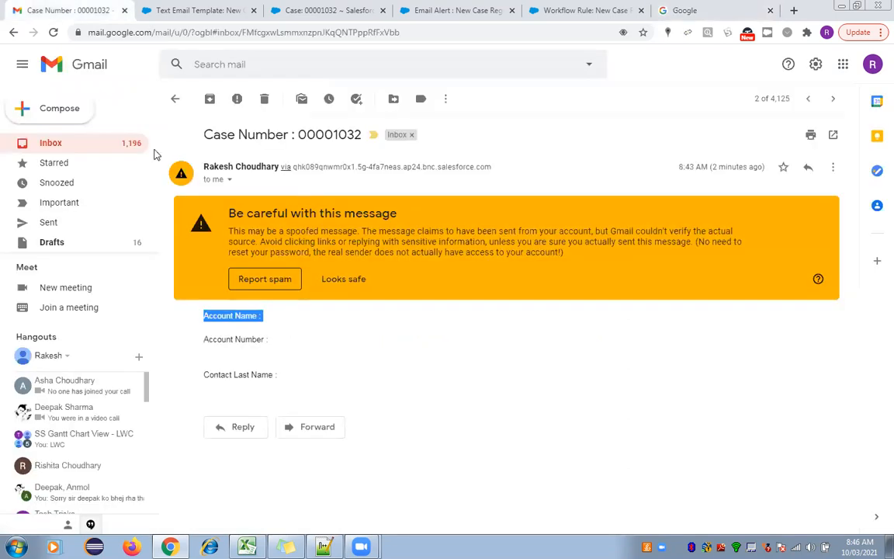
left_click(175, 98)
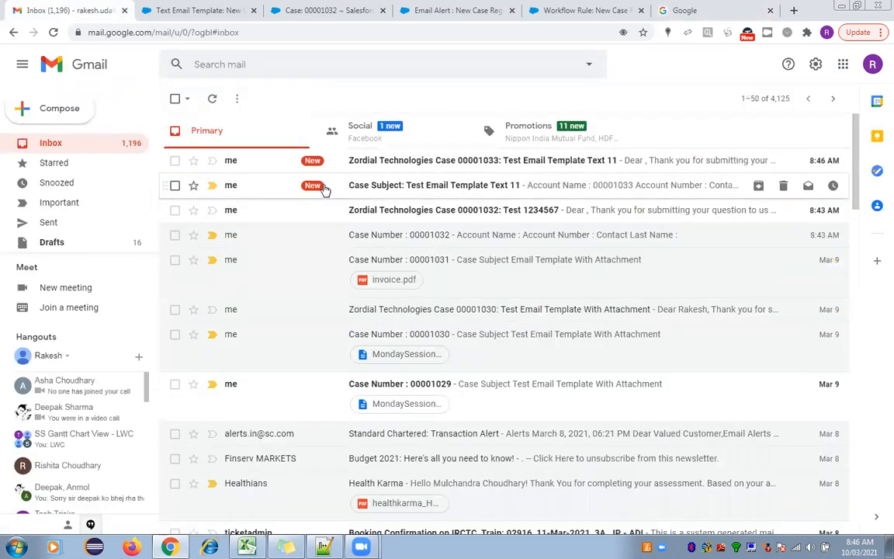
left_click(437, 190)
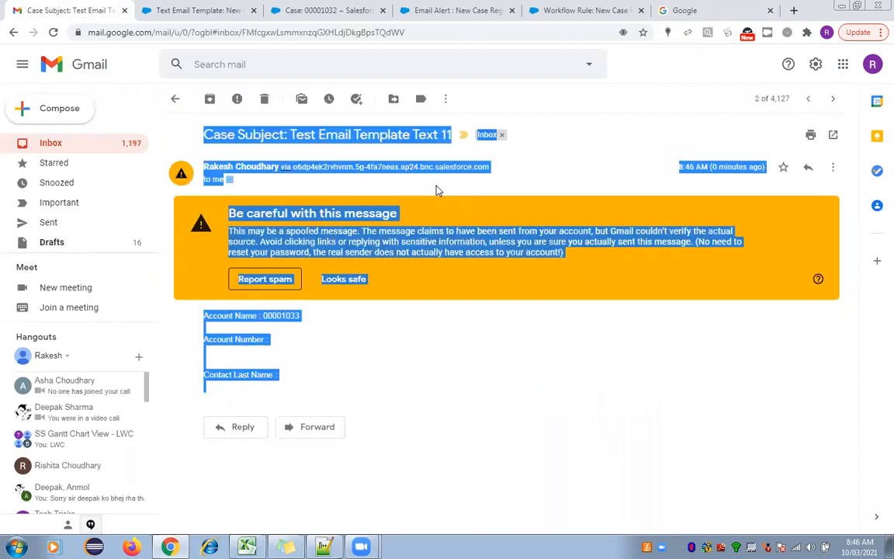
double_click(218, 315)
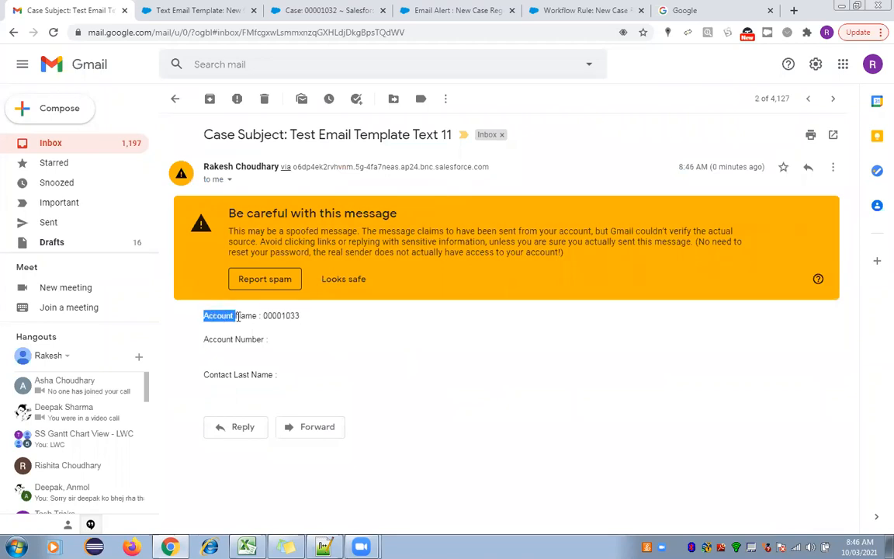
double_click(282, 315)
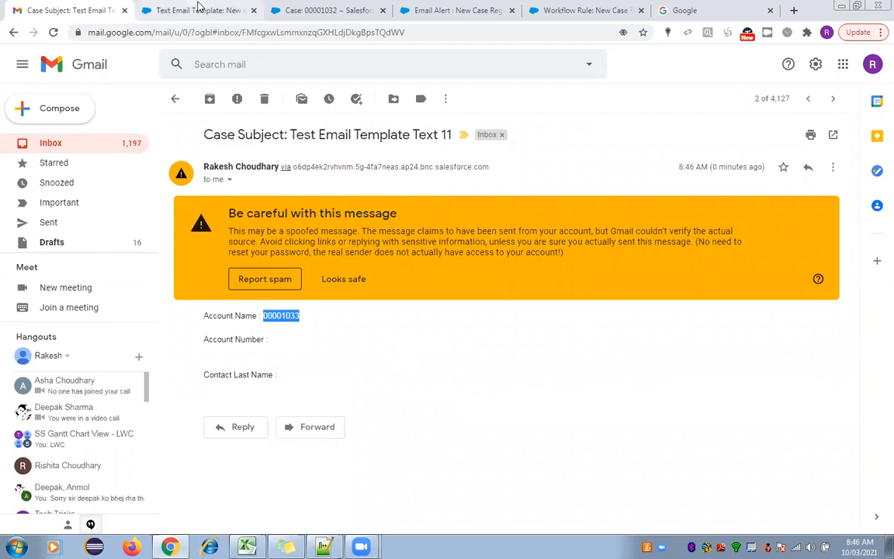
Compare the case, account and contact merge fields in the template's plain text preview with the values in the received email.
left_click(198, 10)
scroll(875, 283, "down", 1)
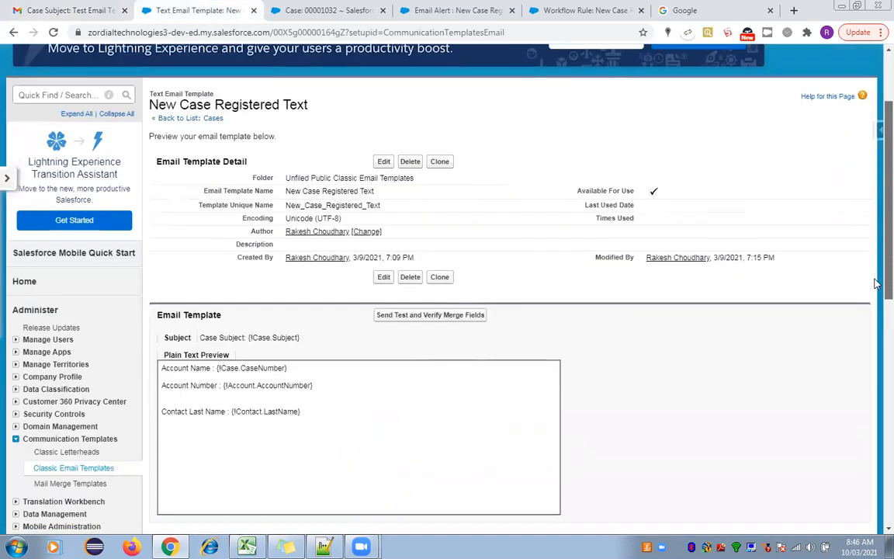
scroll(875, 284, "down", 1)
left_click_drag(290, 334, 218, 335)
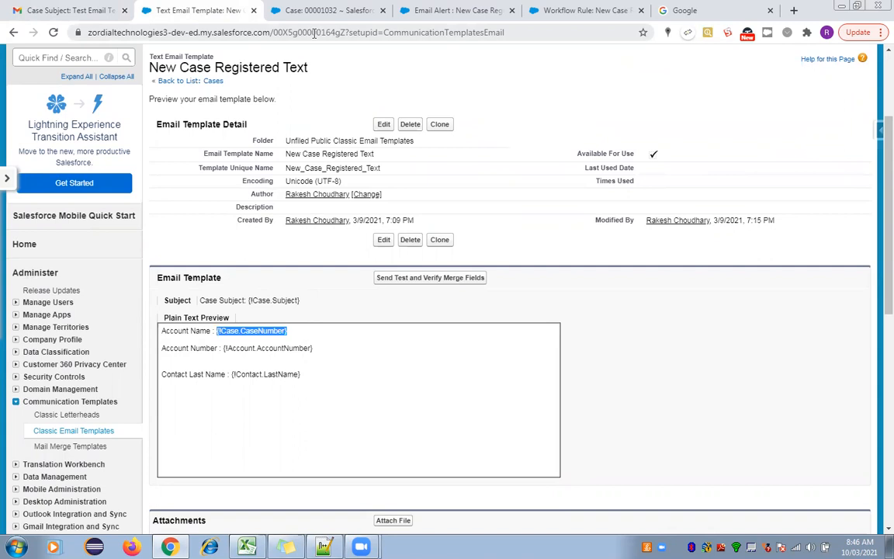
left_click_drag(303, 377, 163, 336)
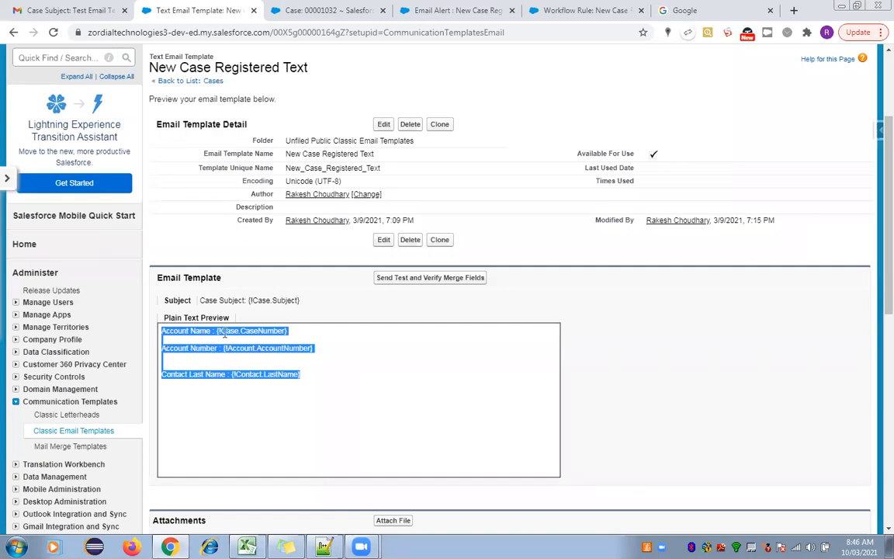
left_click(81, 12)
left_click(172, 6)
left_click(179, 368)
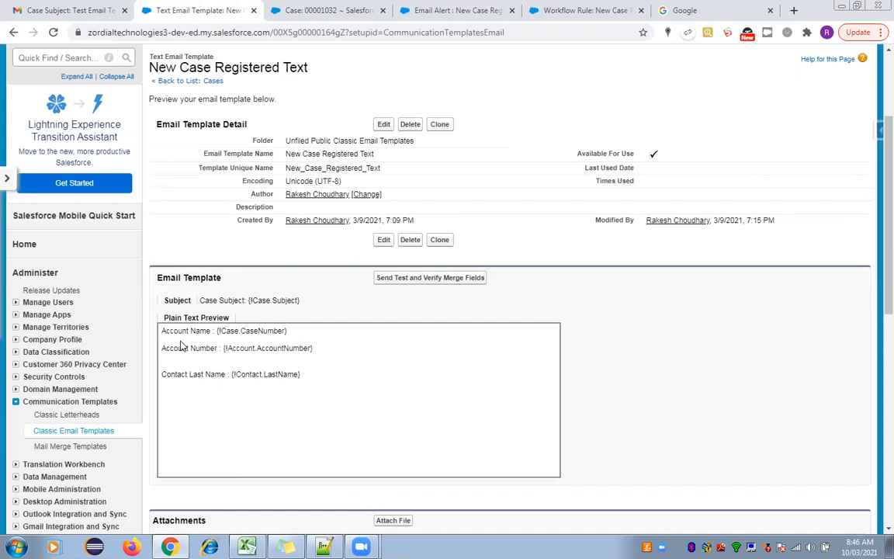
left_click(43, 11)
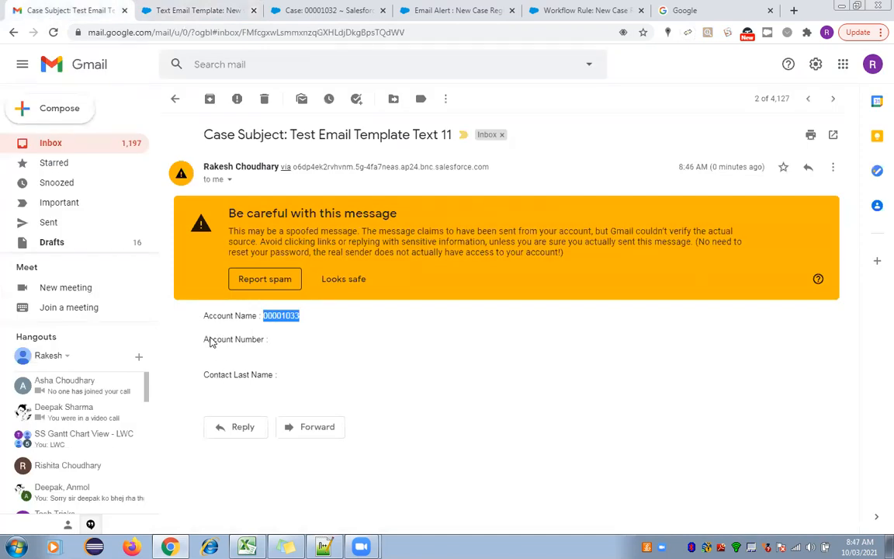
left_click(171, 10)
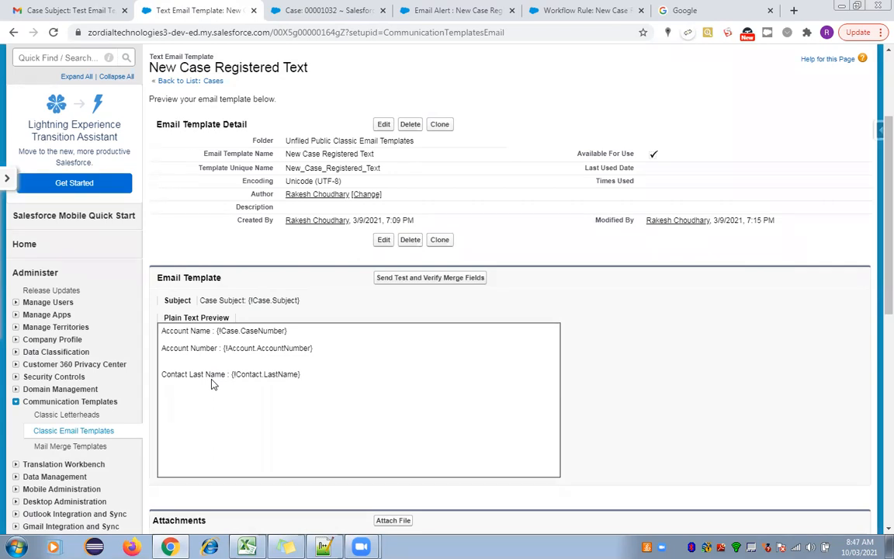
scroll(875, 358, "down", 4)
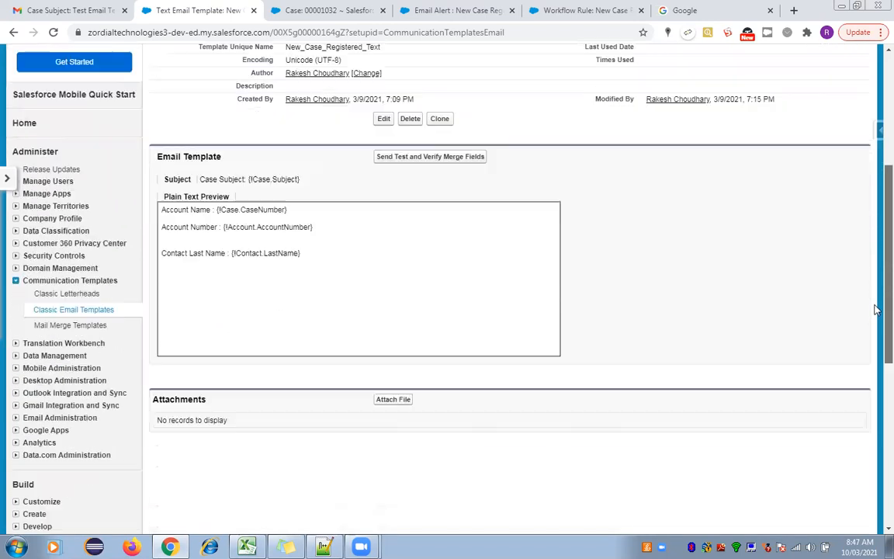
Return to the Gmail inbox list, then review the open case record and the New Case Registered Text template page.
left_click(31, 9)
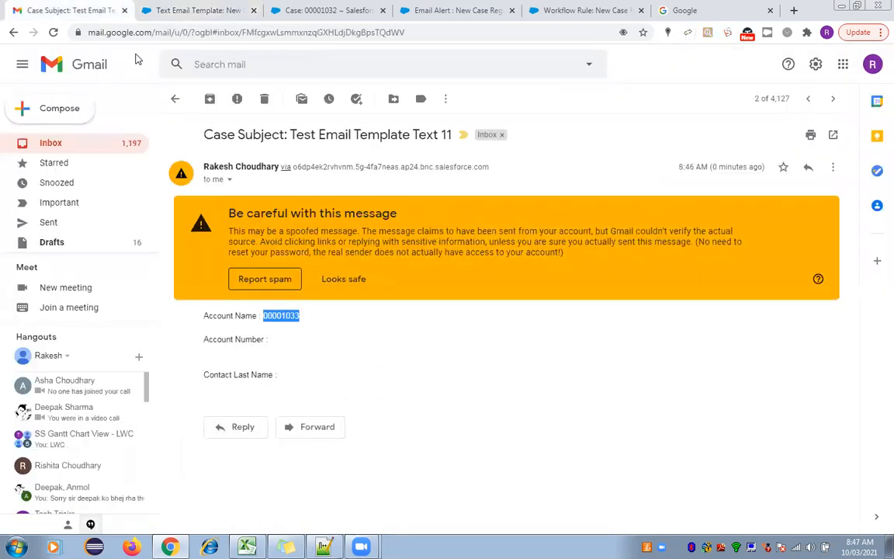
left_click(175, 98)
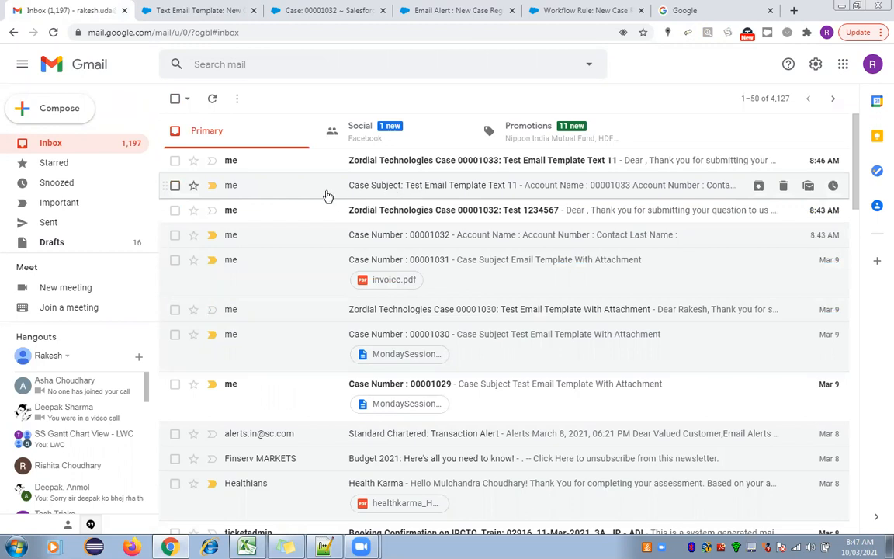
left_click(279, 11)
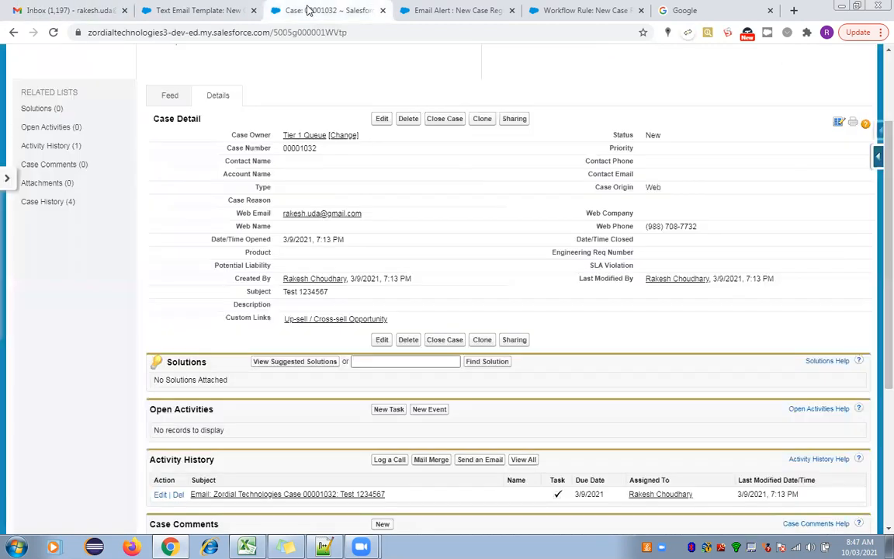
left_click(214, 6)
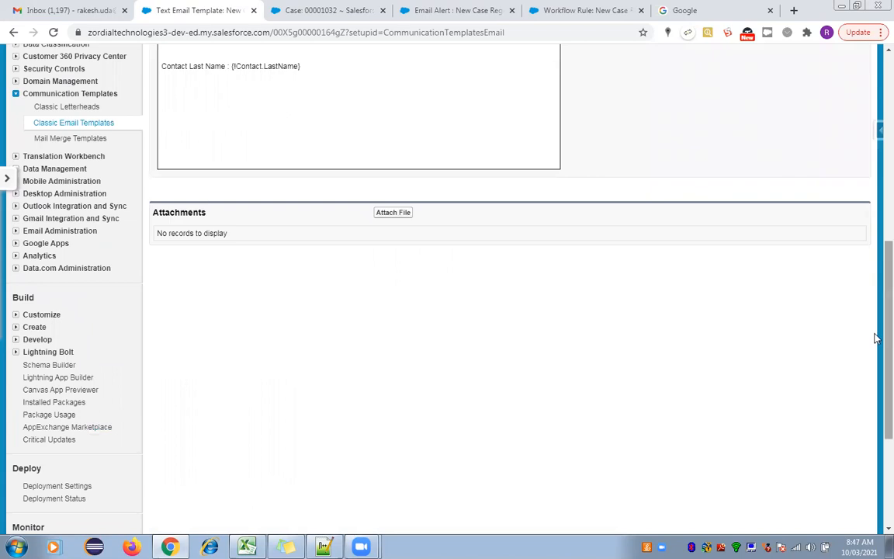
scroll(876, 218, "up", 4)
scroll(875, 219, "up", 2)
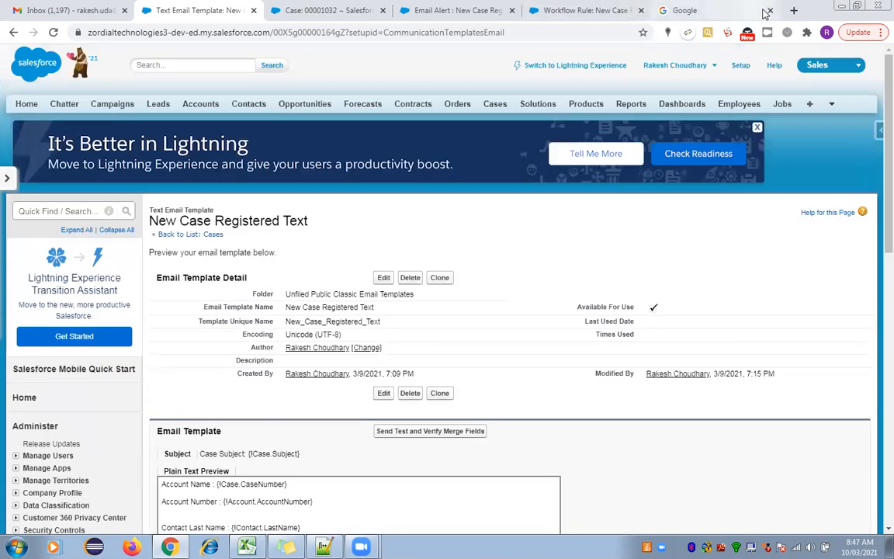
Close the Google page, search Setup for "email tem", open Classic Email Templates and start a new template.
left_click(770, 11)
left_click(57, 211)
type("email tem")
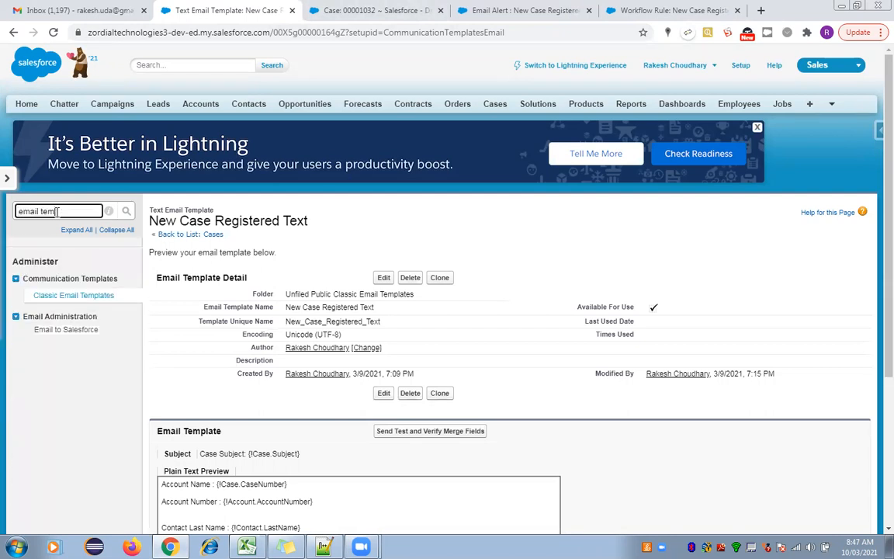
left_click(79, 298)
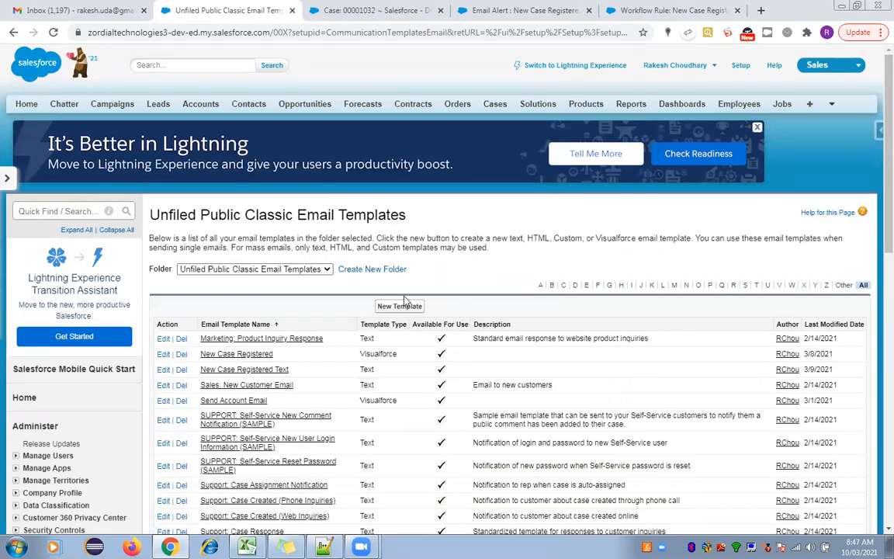
left_click(396, 307)
Close the case, email alert and workflow rule pages, and choose HTML (using Classic Letterhead) as the new template's type.
left_click(440, 10)
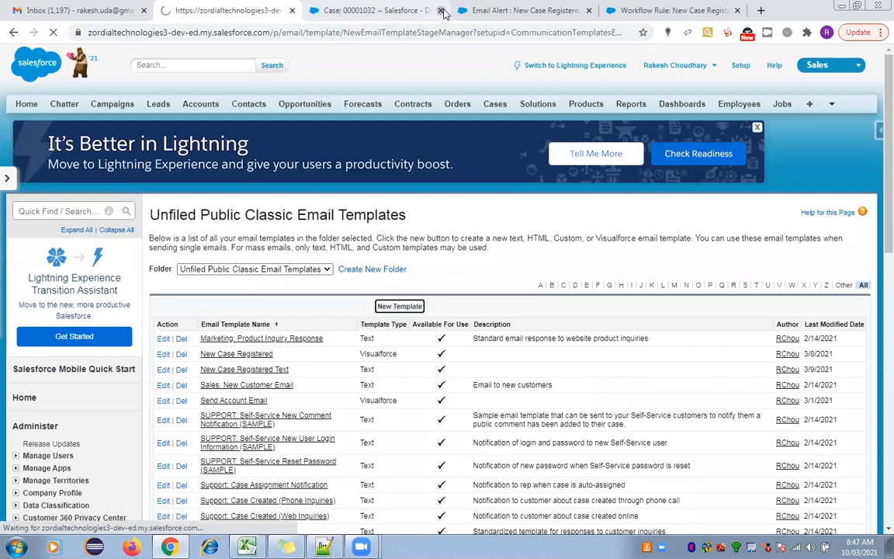
left_click(440, 10)
left_click(441, 10)
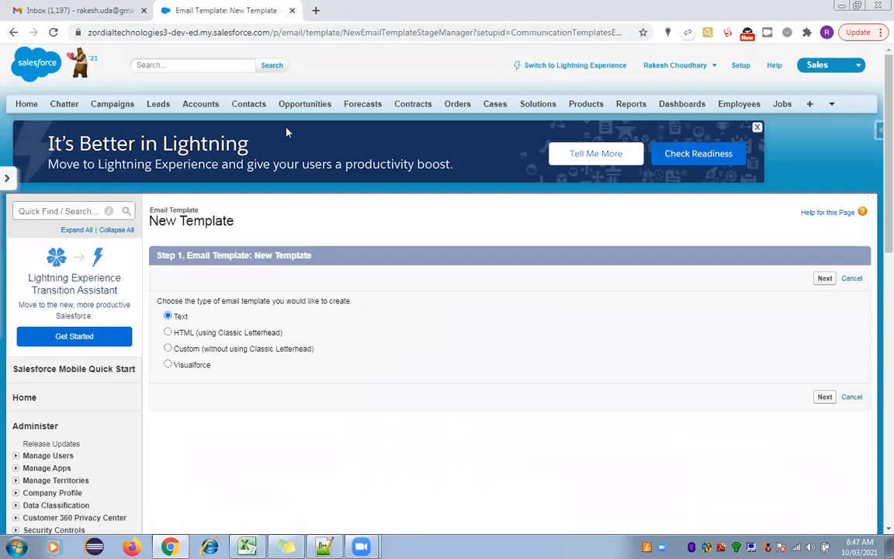
left_click(179, 334)
Open the "Standard Chartered: Transaction Alert" email in Gmail and examine the logo and date in its letterhead.
left_click(84, 9)
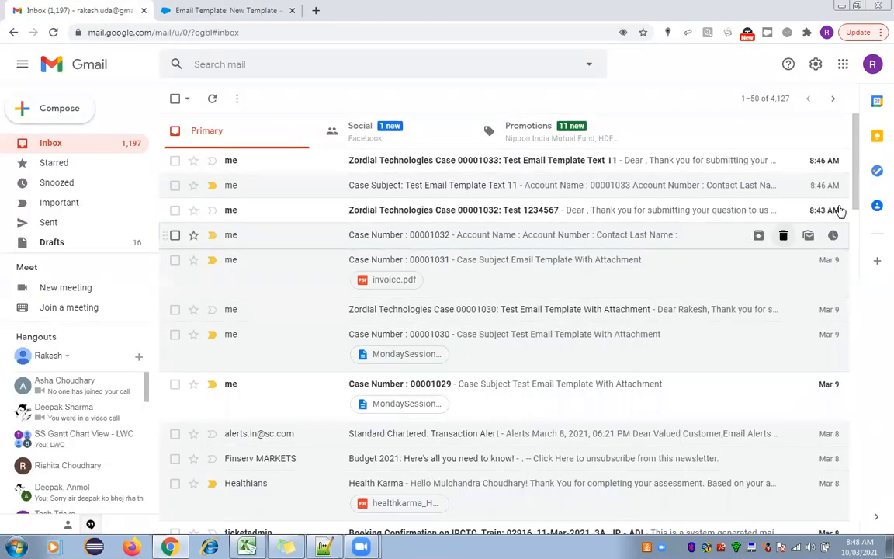
scroll(658, 248, "down", 3)
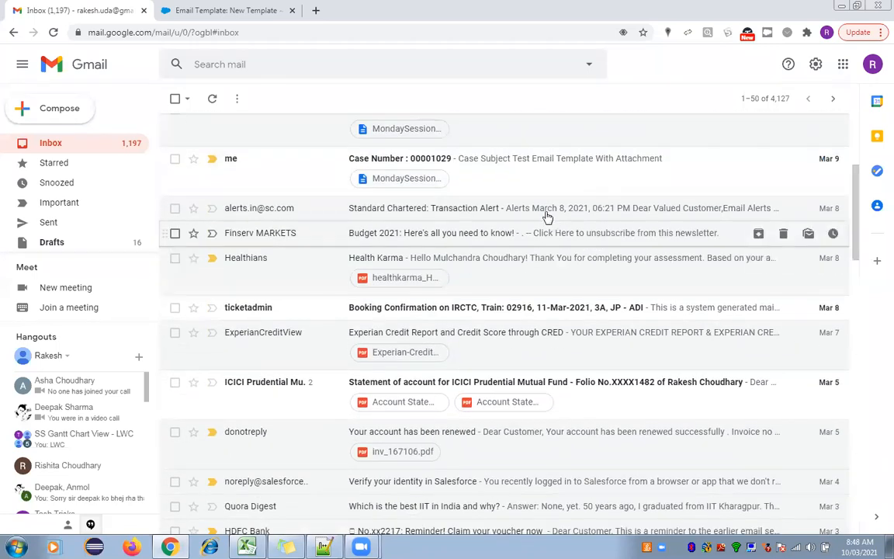
left_click(541, 209)
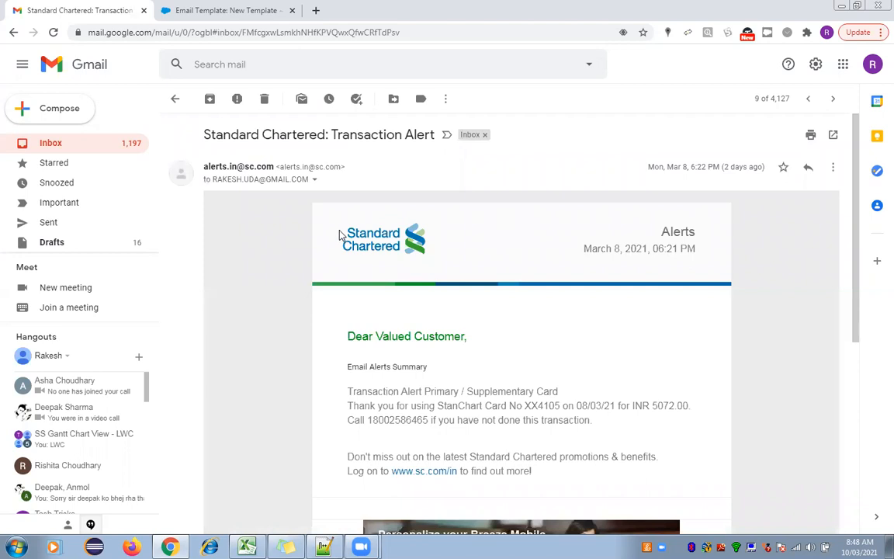
left_click_drag(339, 235, 379, 225)
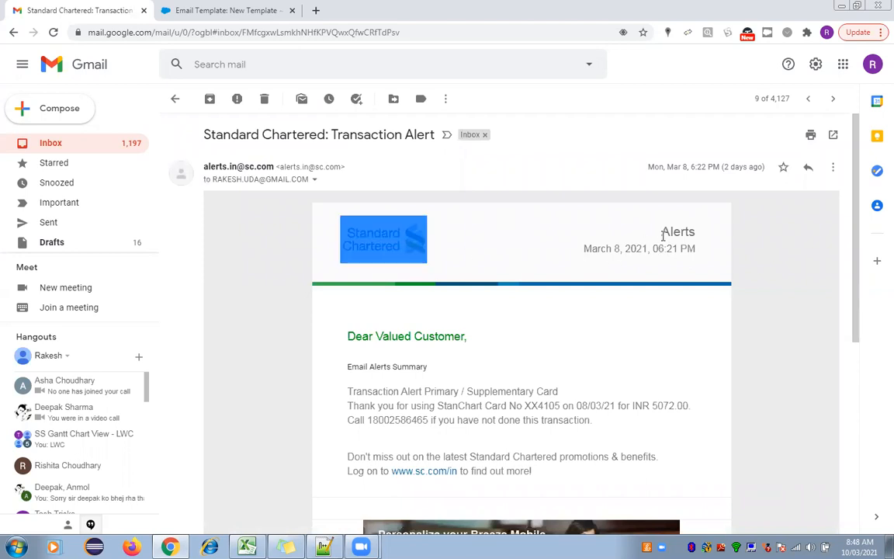
left_click_drag(664, 235, 633, 259)
left_click(578, 253)
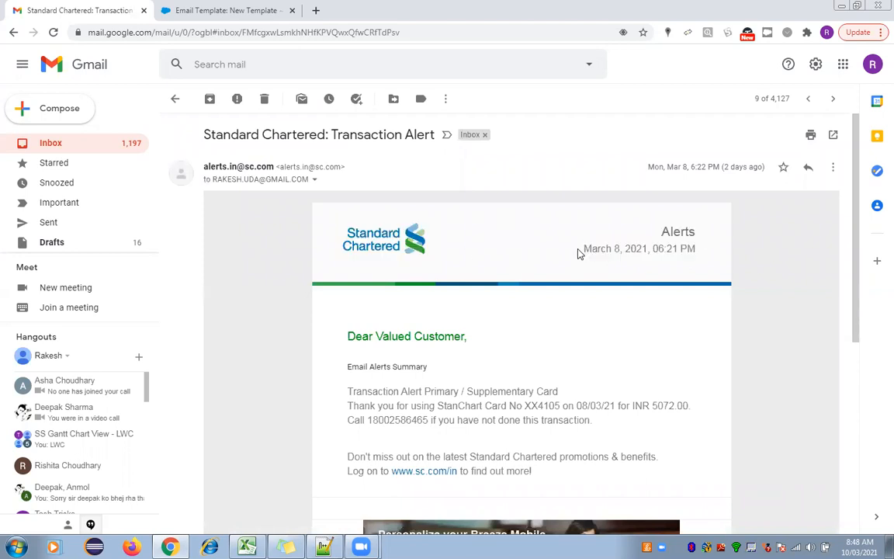
Review the Standard Chartered alert email's body and footer, return to the inbox, and switch back to the Salesforce New Template page.
left_click_drag(854, 248, 855, 345)
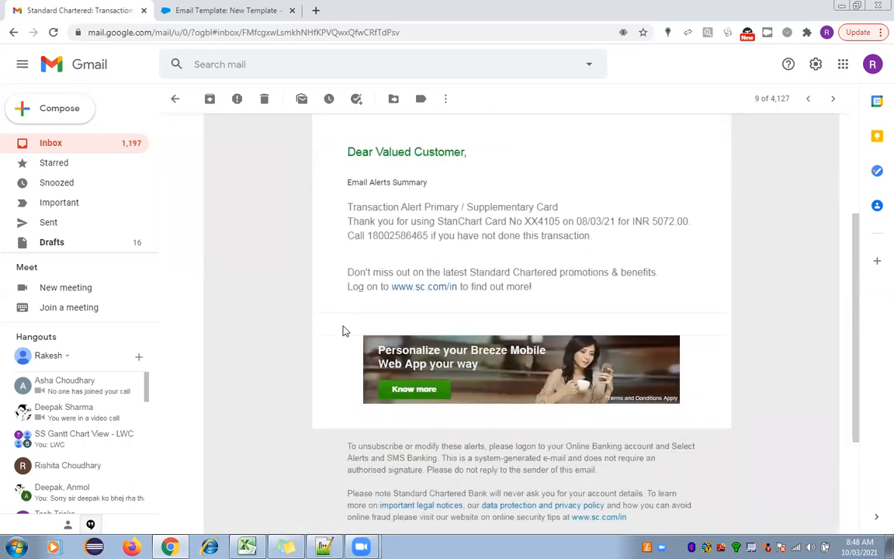
left_click_drag(857, 371, 858, 286)
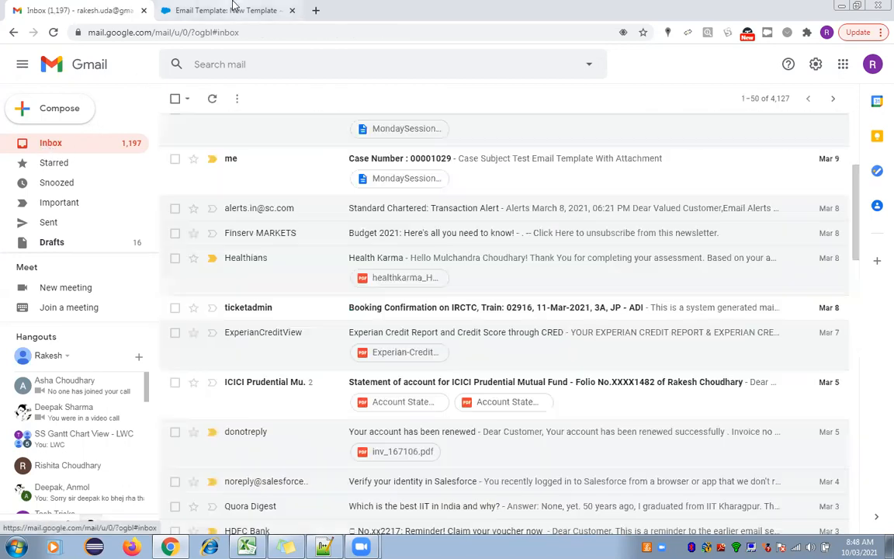
left_click(233, 8)
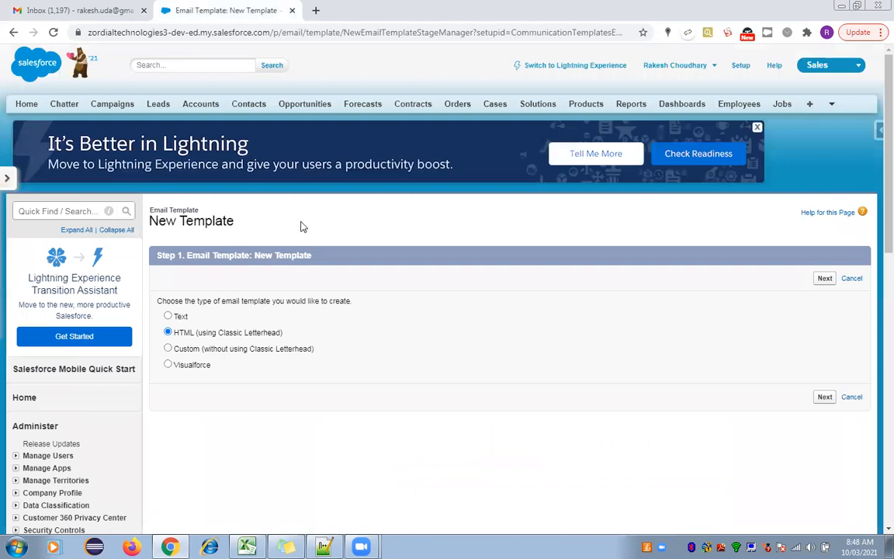
Continue with the HTML template type and open the letterhead list in a separate browser page.
left_click(823, 281)
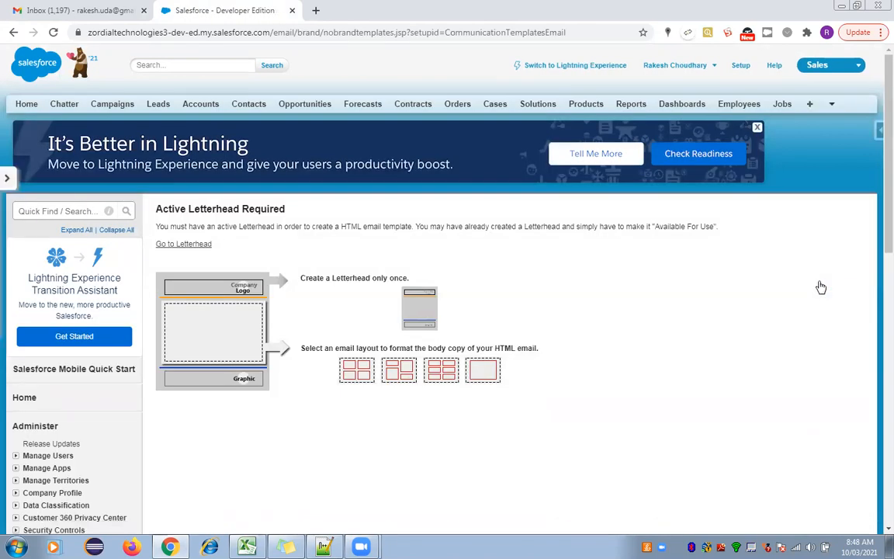
scroll(846, 295, "down", 4)
scroll(877, 388, "down", 5)
scroll(877, 339, "up", 10)
right_click(194, 247)
left_click(233, 256)
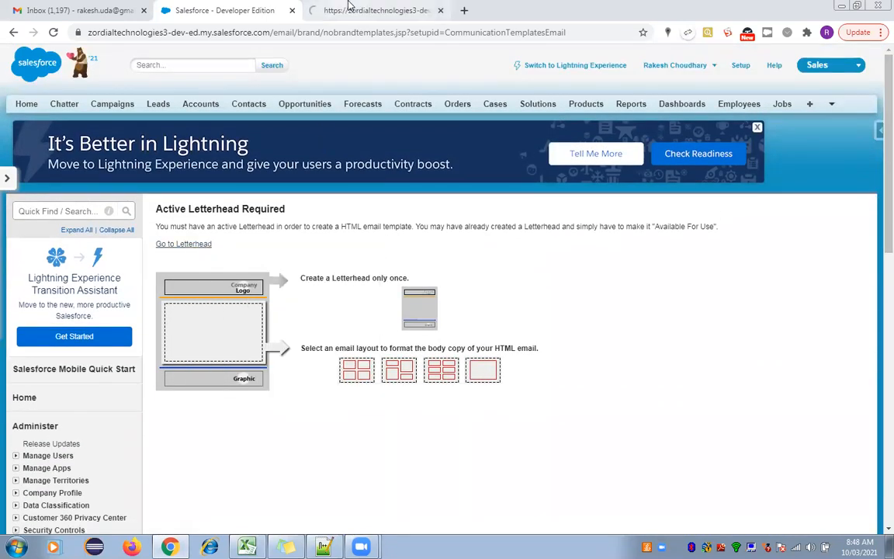
left_click(350, 8)
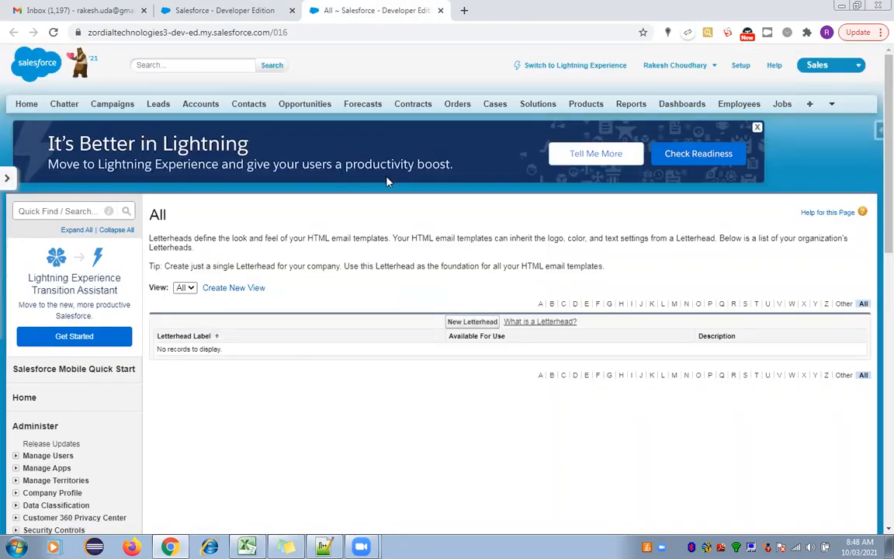
Create a Classic Letterhead labelled "Company Letter Head", make it available for use and save it.
left_click(468, 323)
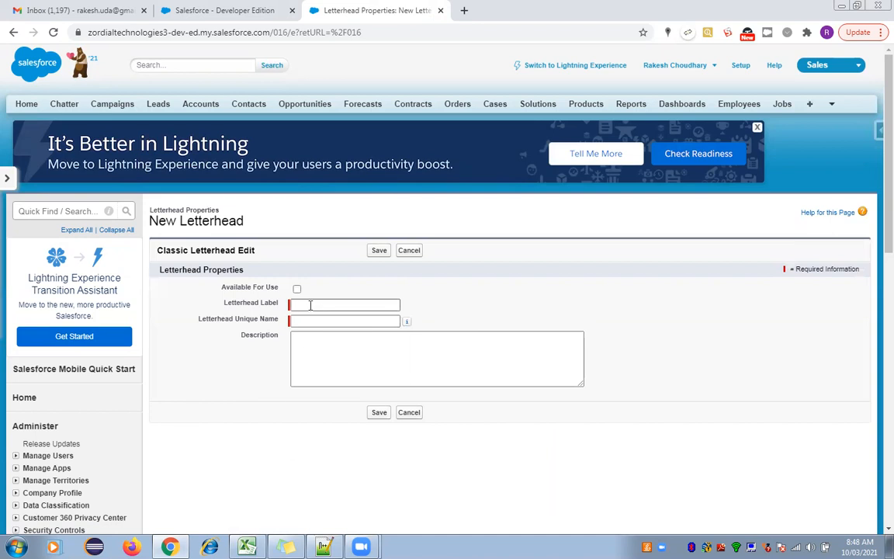
left_click(311, 305)
type("Company Letter Head")
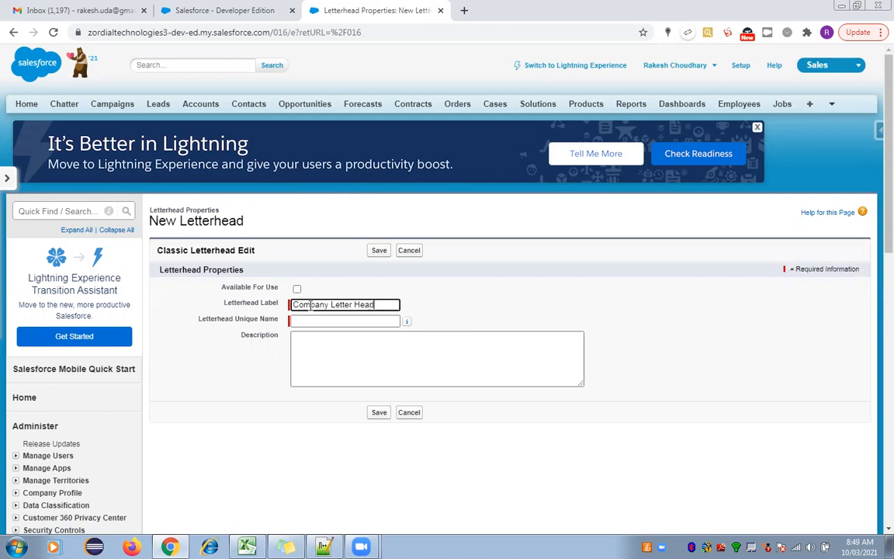
left_click(324, 277)
left_click(297, 288)
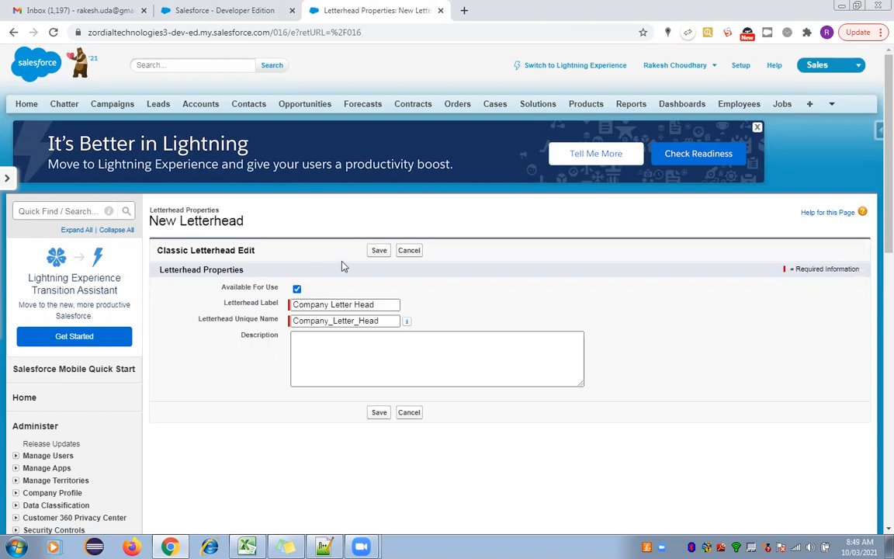
left_click(379, 251)
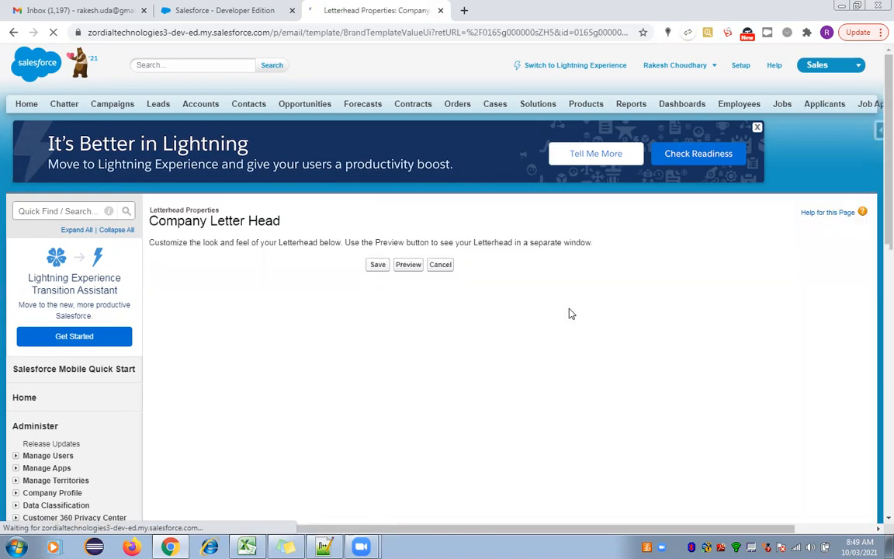
Reopen the "Standard Chartered: Transaction Alert" email in Gmail as a reference, and return to the Company Letter Head layout.
left_click_drag(887, 198, 875, 273)
left_click(77, 10)
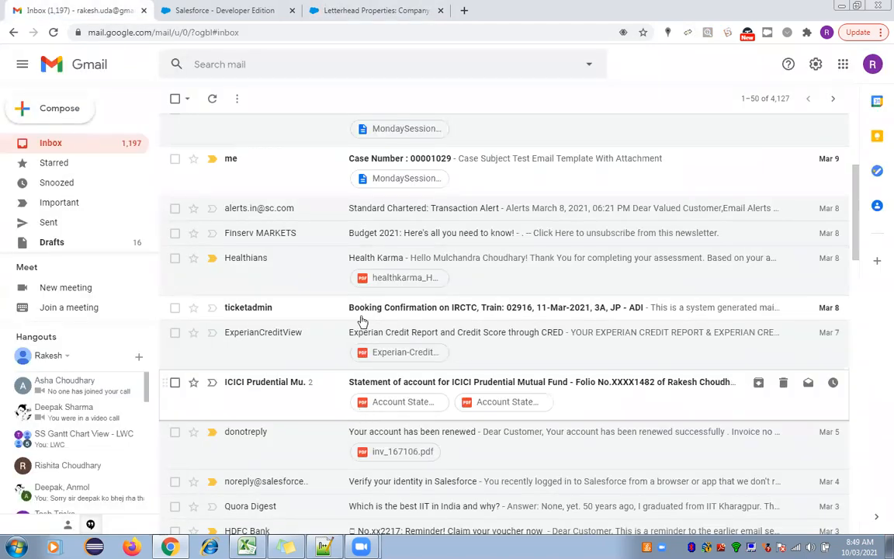
left_click(356, 208)
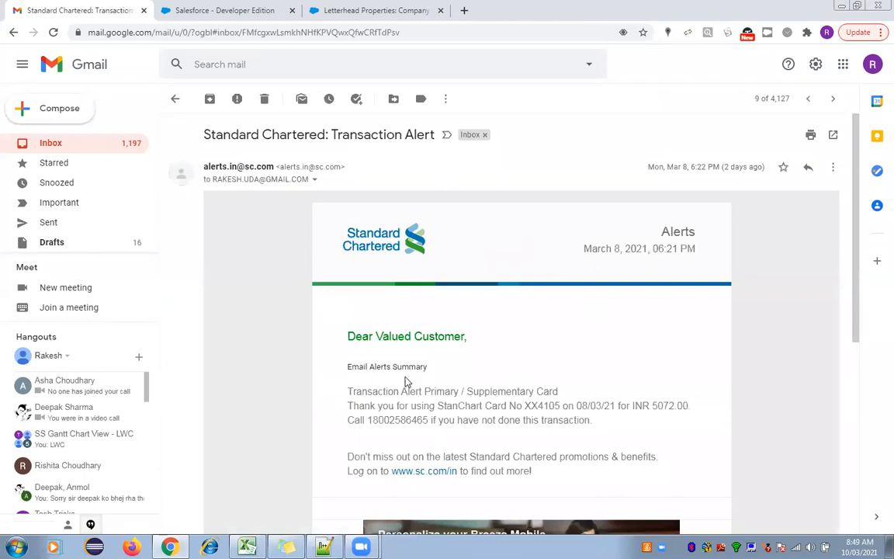
left_click(364, 10)
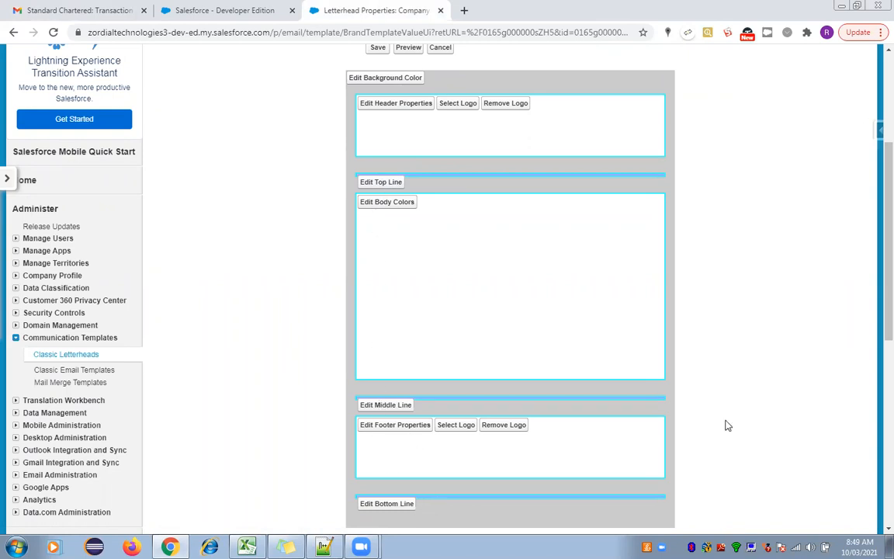
Examine the header, top line, body, middle line, footer and bottom line sections of the Company Letter Head layout.
scroll(877, 299, "up", 2)
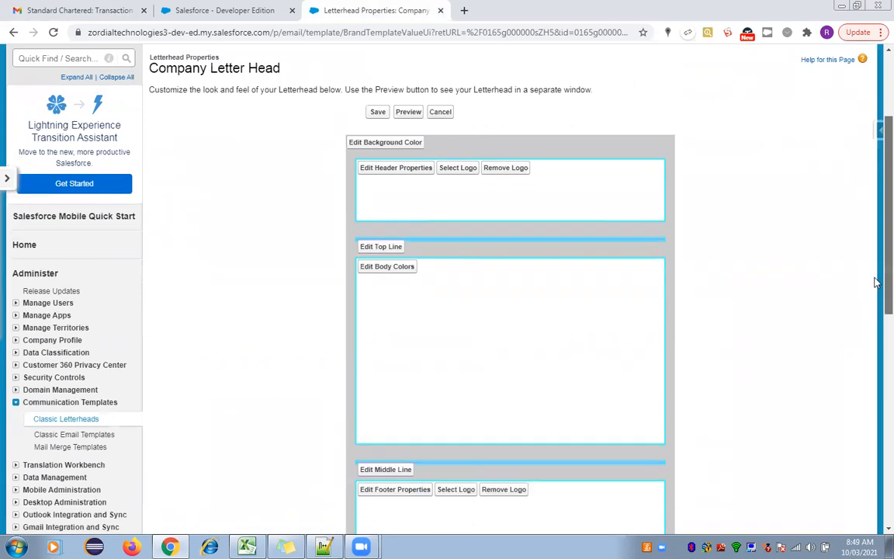
scroll(875, 281, "down", 3)
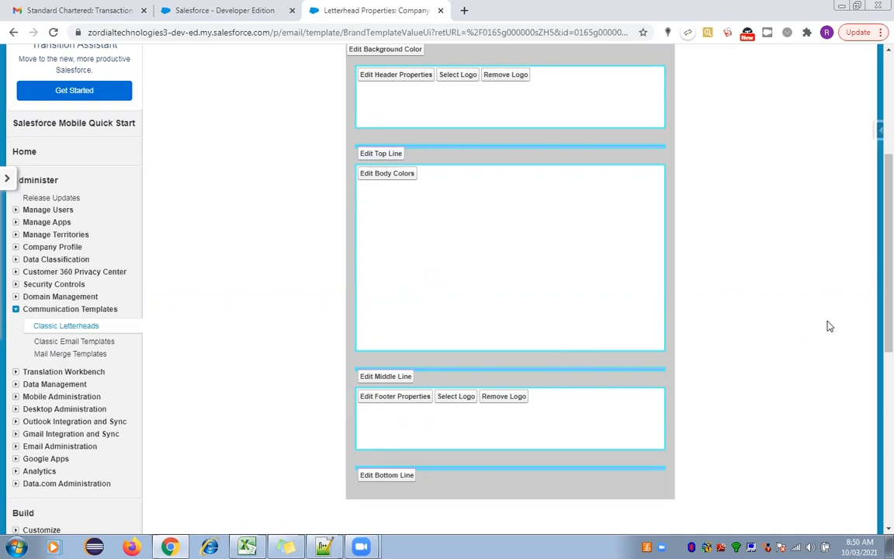
scroll(874, 295, "up", 1)
scroll(875, 278, "up", 1)
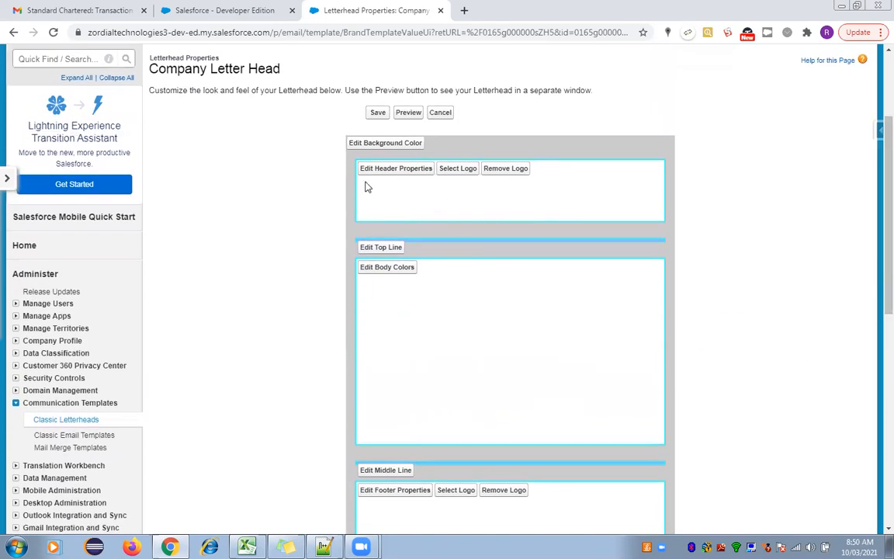
Go back to the Active Letterhead Required page, search Setup for "Email Tem" and open Classic Email Templates.
left_click(188, 6)
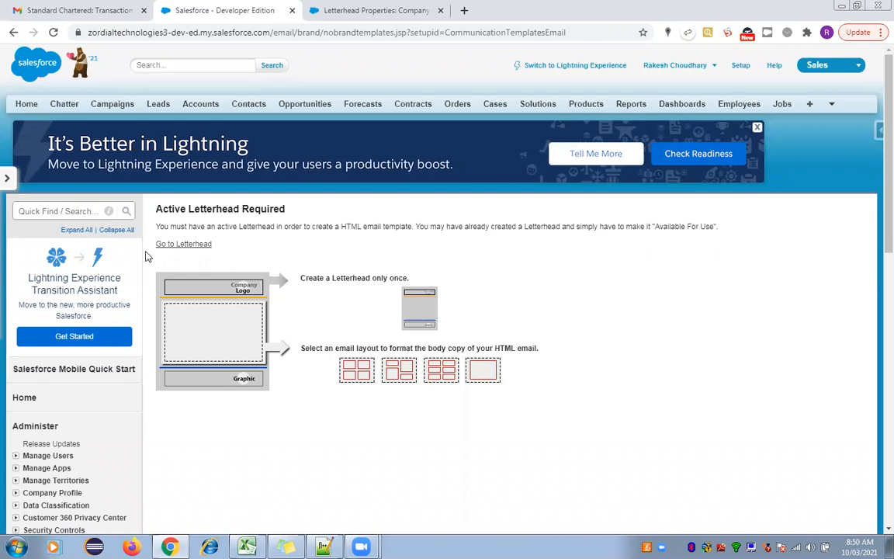
left_click(51, 210)
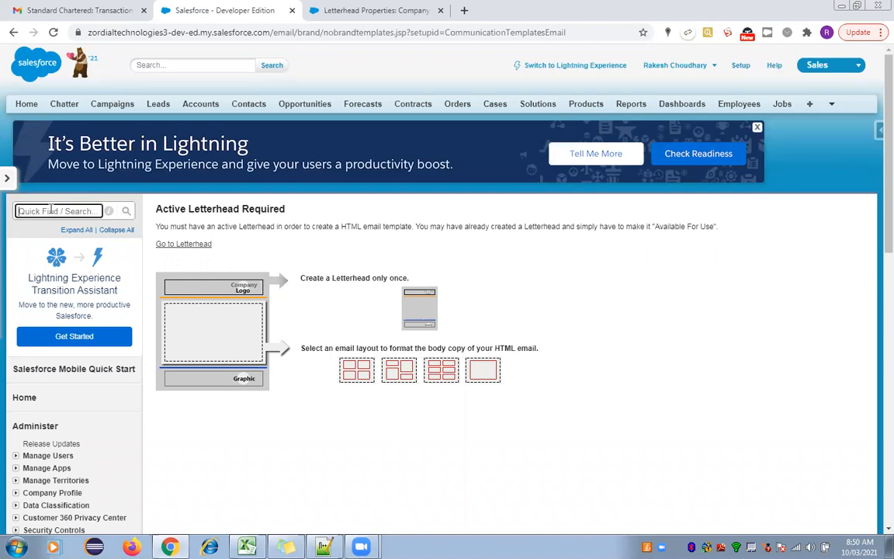
type("Email Tem")
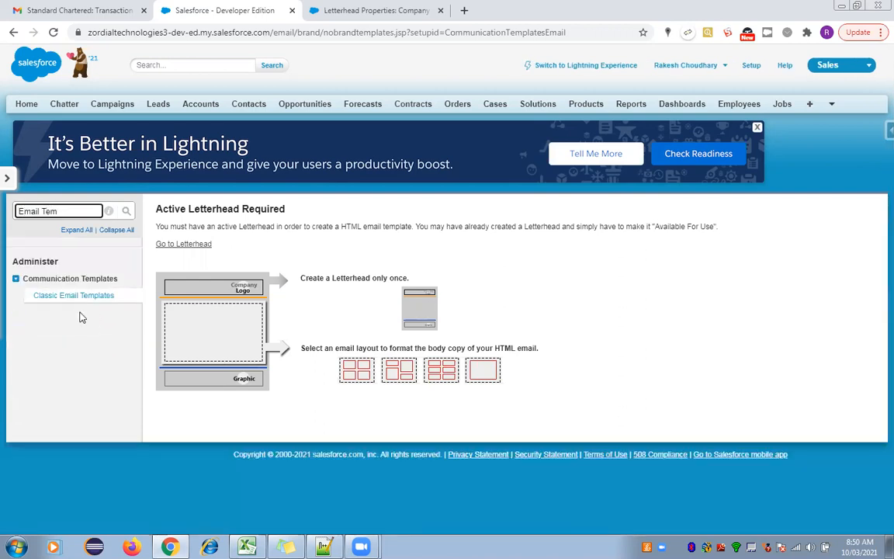
left_click(78, 300)
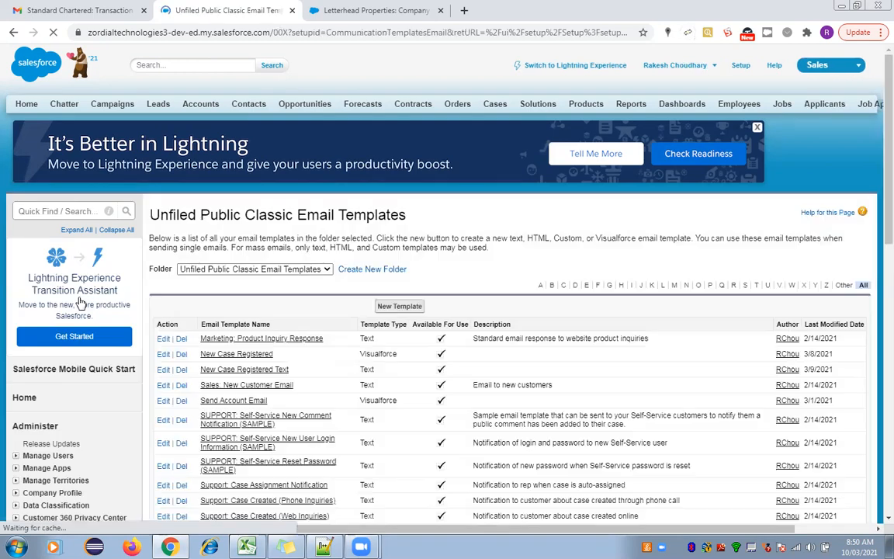
Start a new email template of the type Custom (without using Classic Letterhead).
left_click(398, 306)
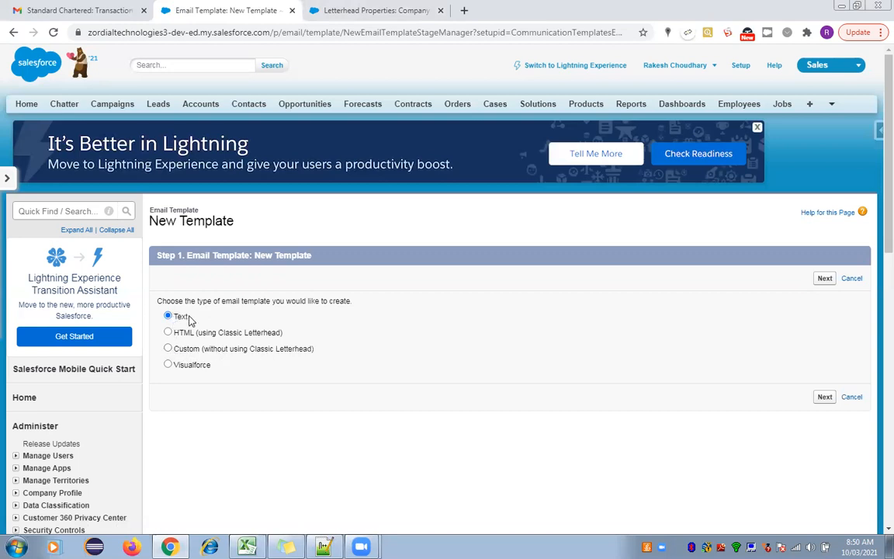
left_click(168, 348)
left_click(824, 278)
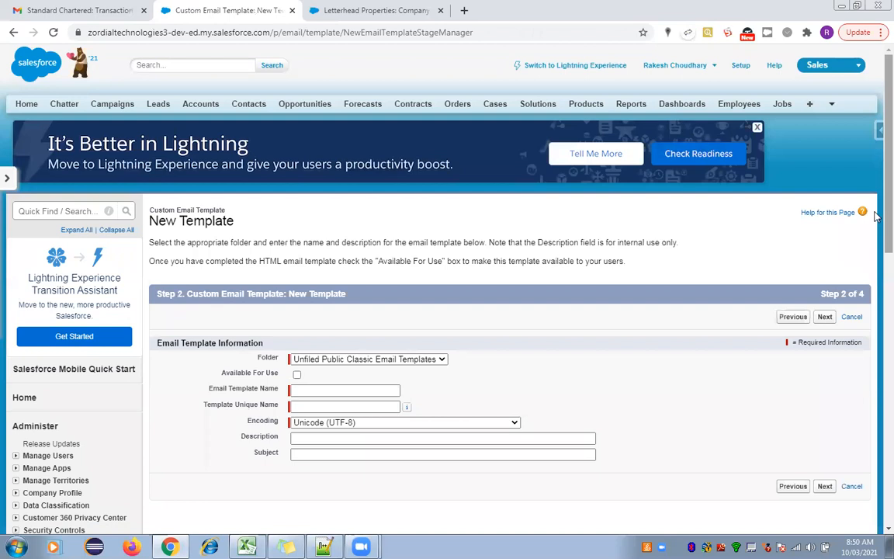
Make the custom template available for use and name it "New Case Registered Custom".
scroll(875, 216, "down", 3)
left_click(298, 172)
left_click(297, 187)
type("New Case Registered ")
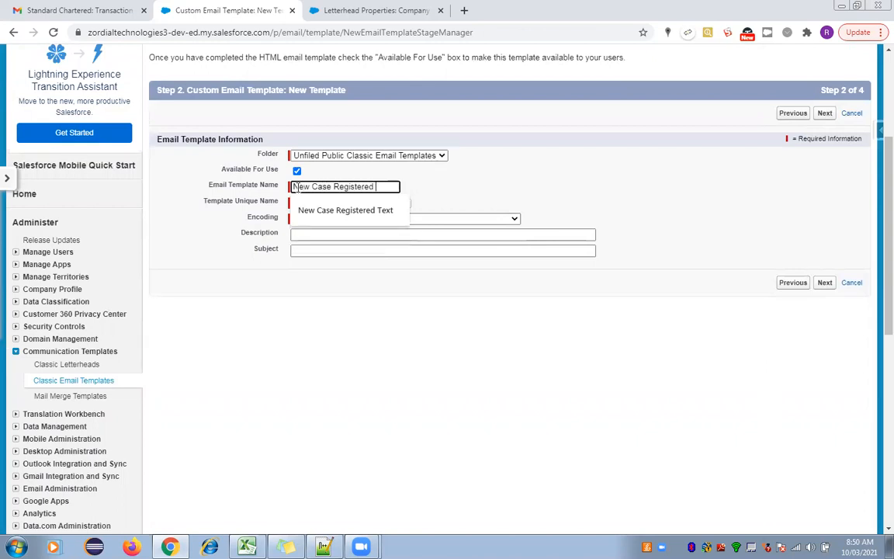
type("Custom")
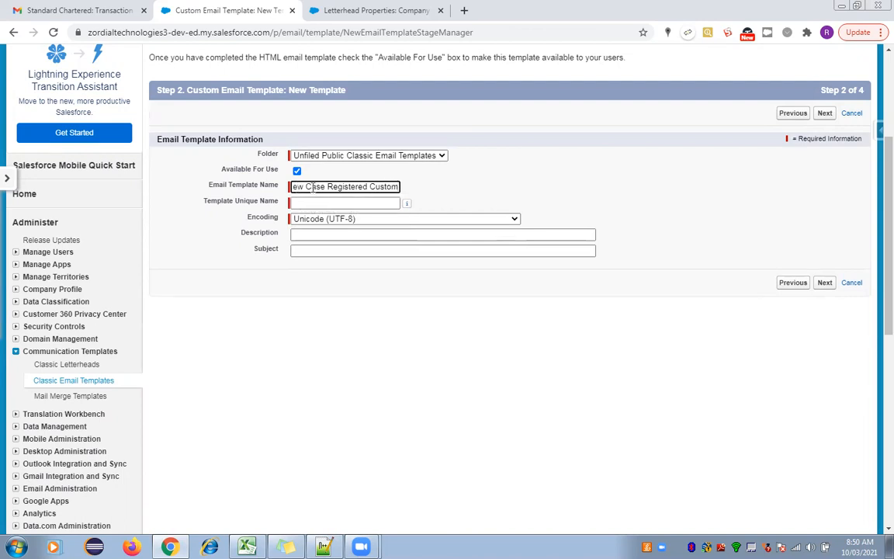
left_click(450, 183)
Set the custom template's subject to "Test" and continue to the HTML version step.
left_click(350, 251)
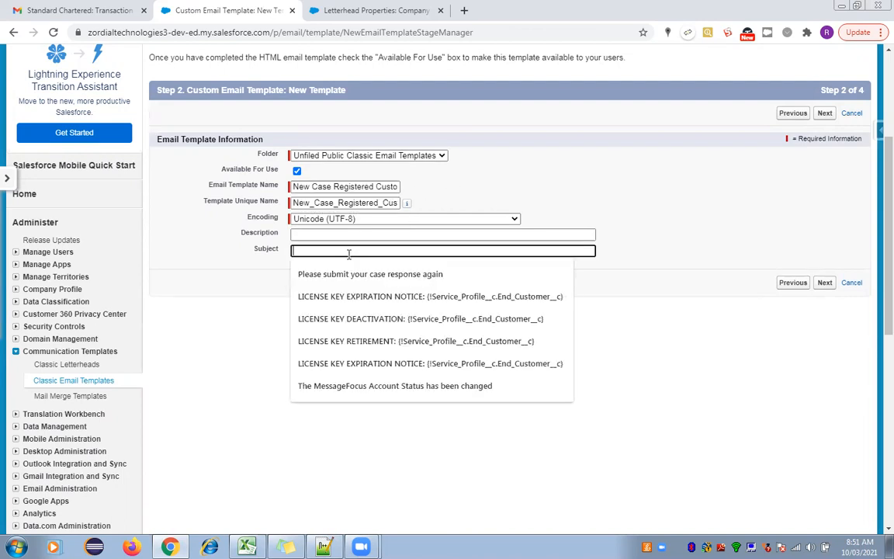
type("Tes")
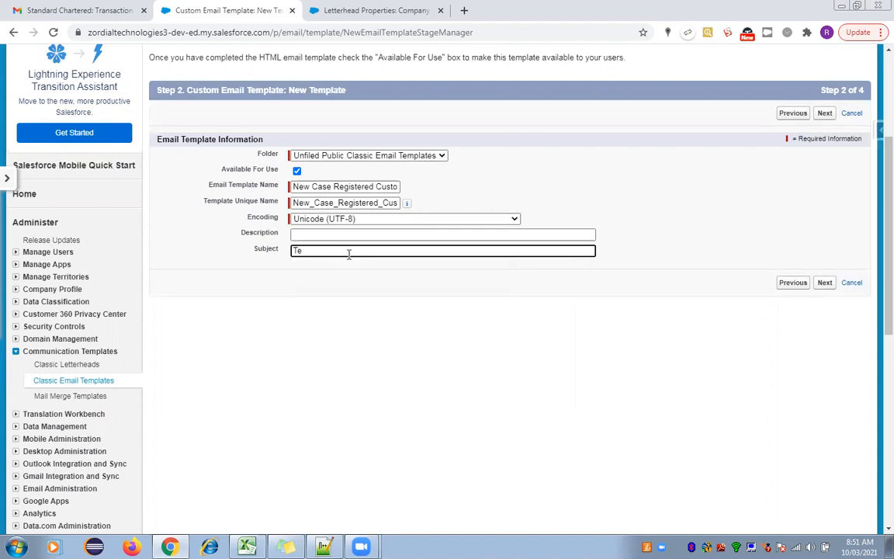
type("t")
left_click(823, 113)
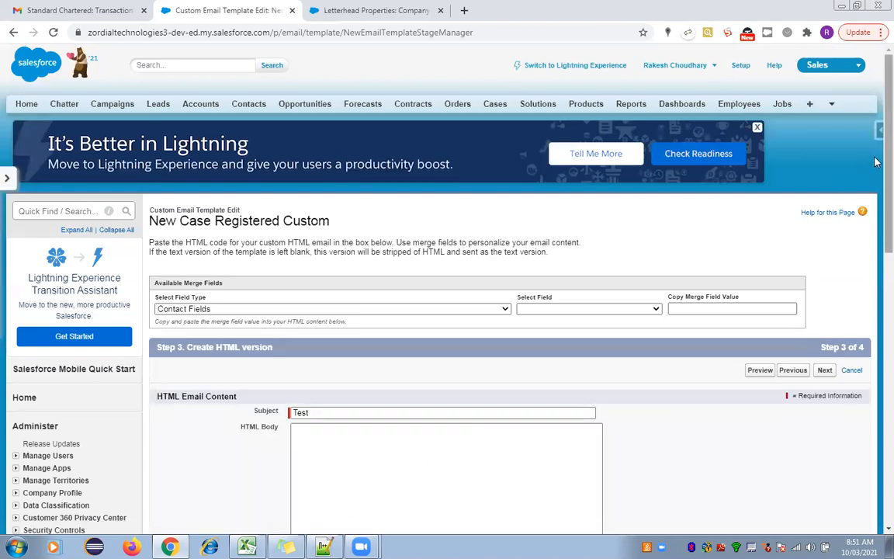
Examine the merge field type and field choices above the custom template's HTML body.
scroll(875, 161, "down", 4)
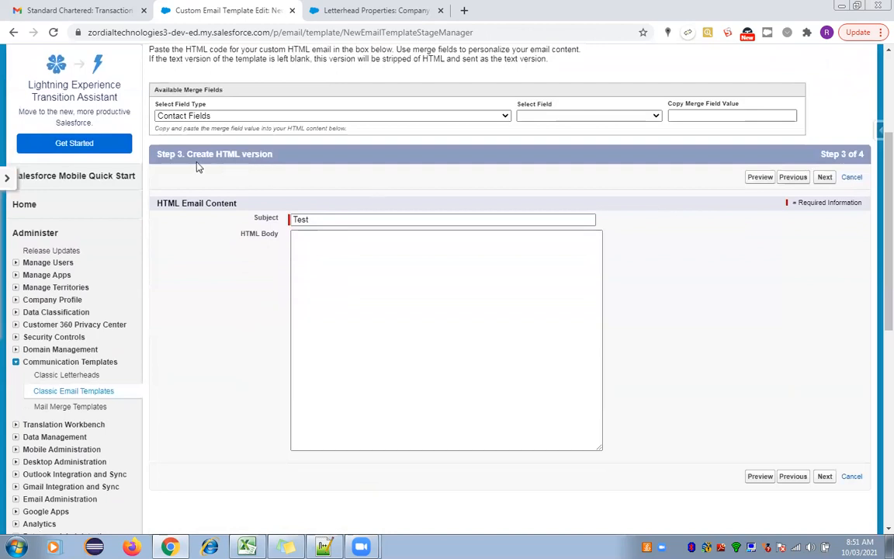
left_click(163, 116)
left_click(187, 118)
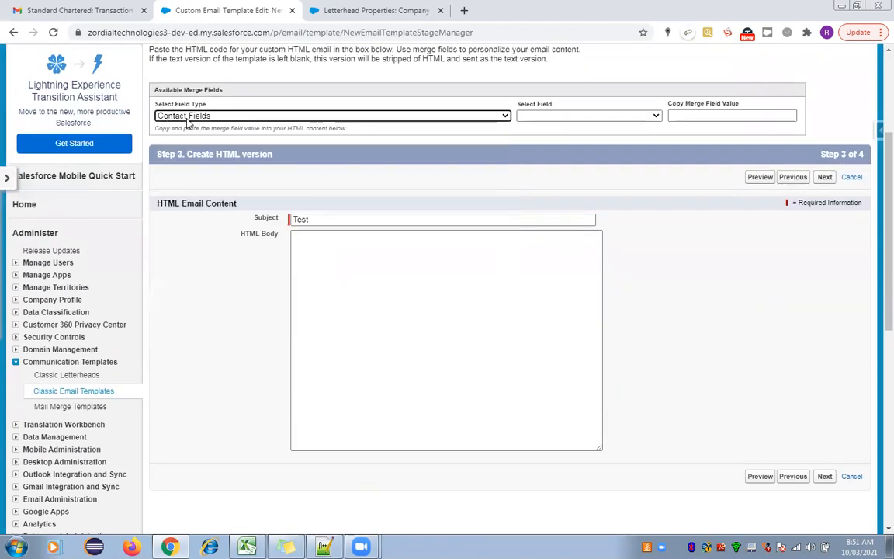
left_click(541, 115)
left_click(543, 115)
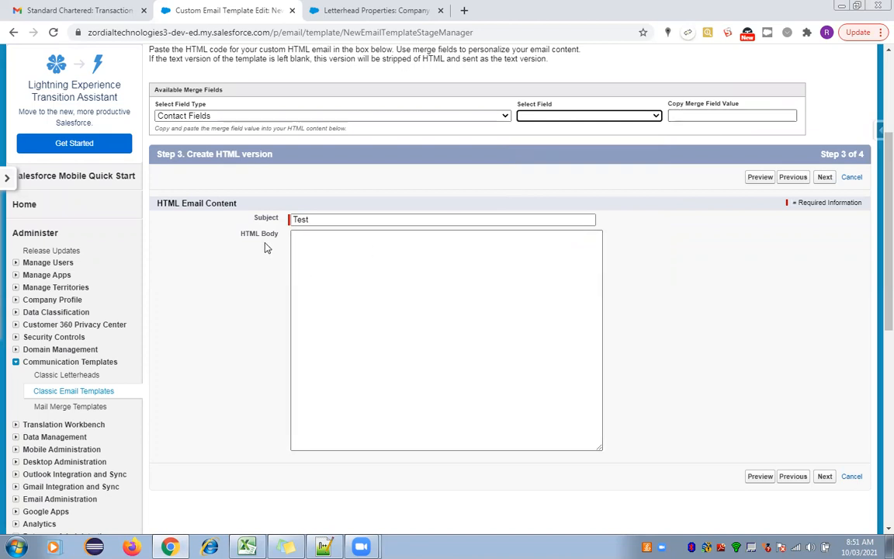
Replace the email template's subject with the contact Assistant merge field {!Contact.AssistantName} and discard the new template.
double_click(240, 234)
left_click_drag(264, 241, 277, 241)
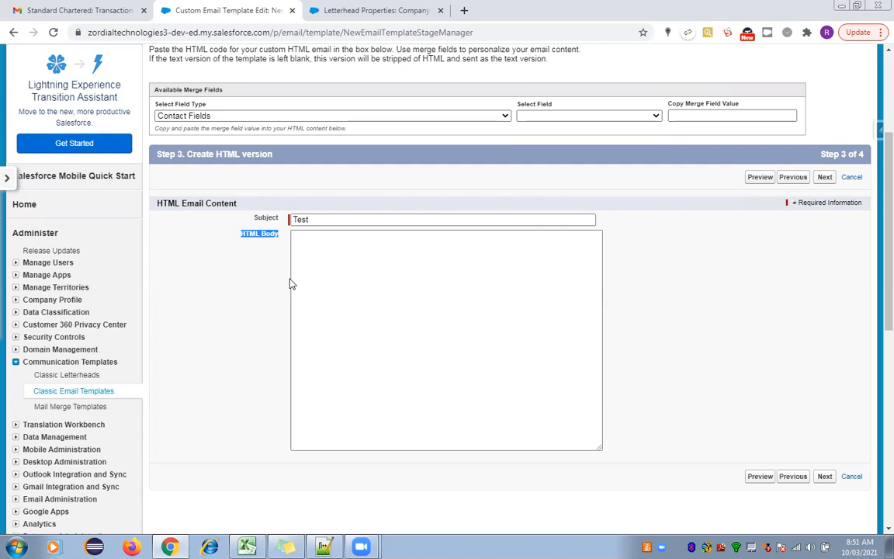
left_click(294, 242)
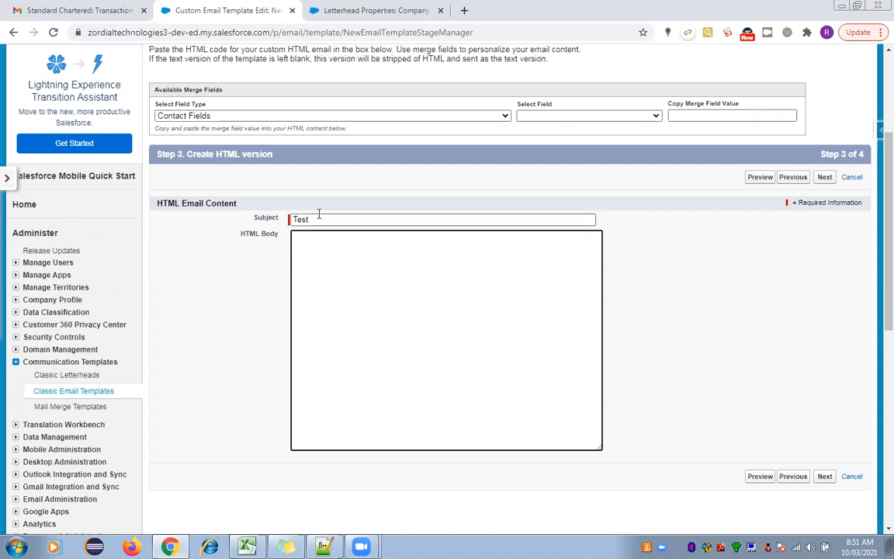
left_click_drag(319, 220, 286, 220)
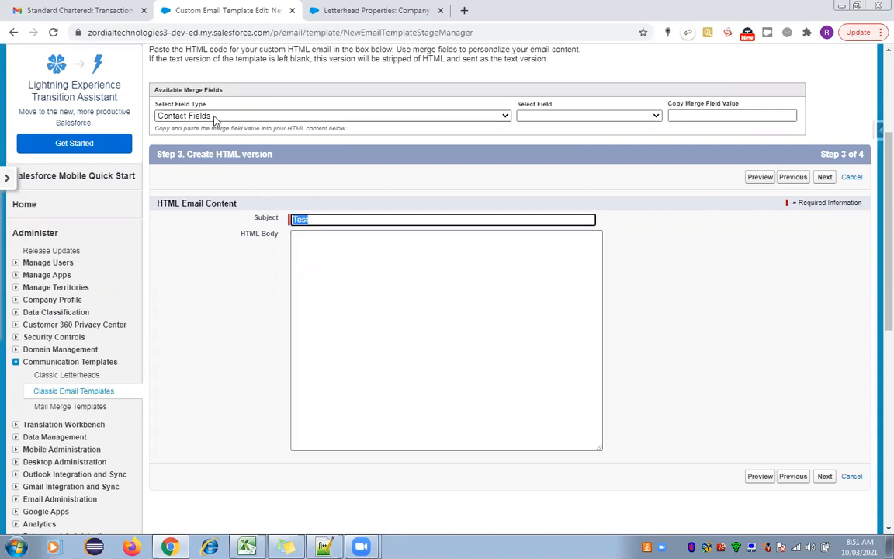
left_click(532, 118)
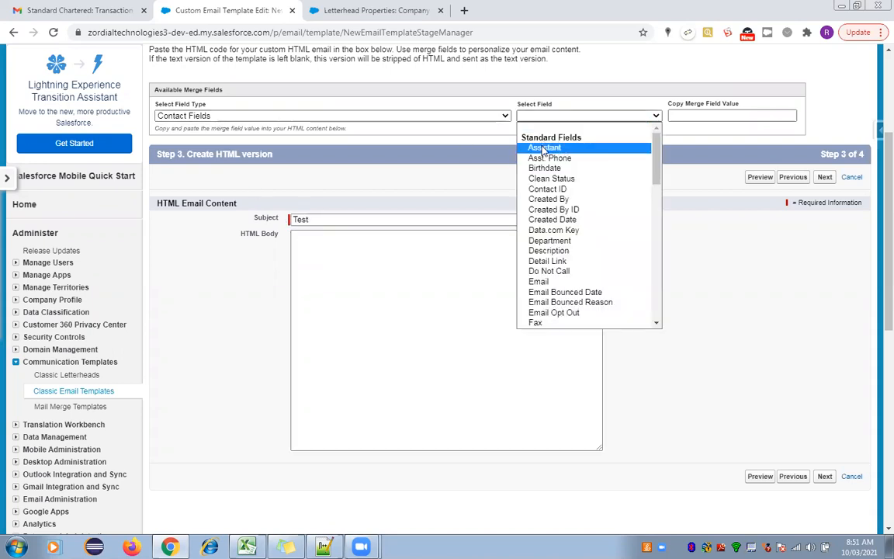
left_click(567, 145)
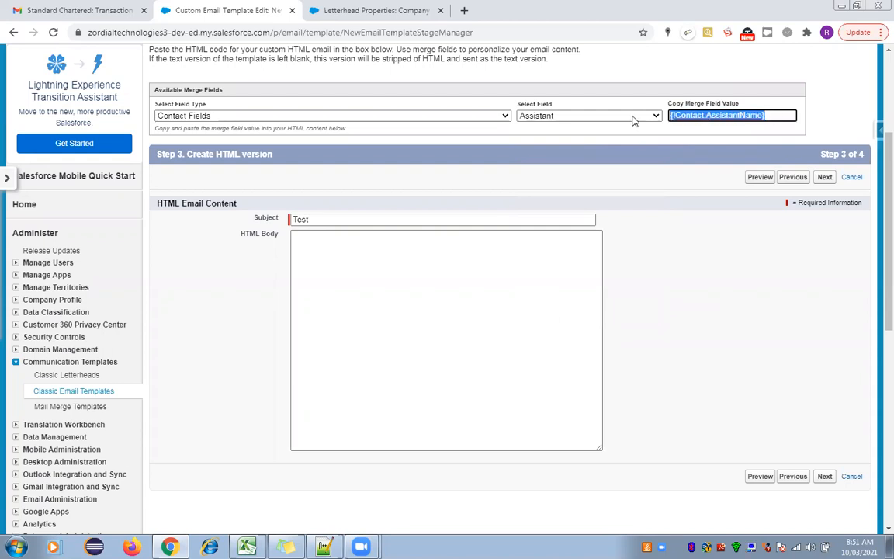
key("ctrl+c")
triple_click(311, 220)
key("ctrl+v")
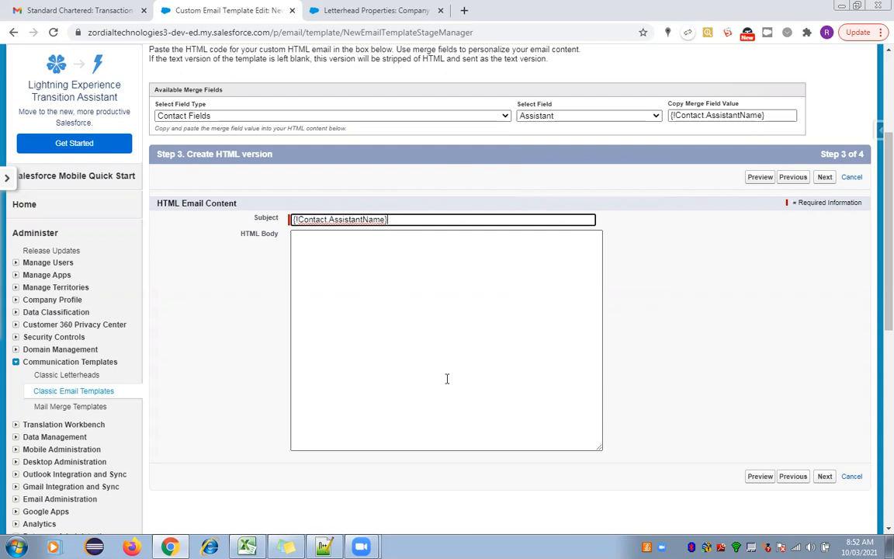
left_click(857, 180)
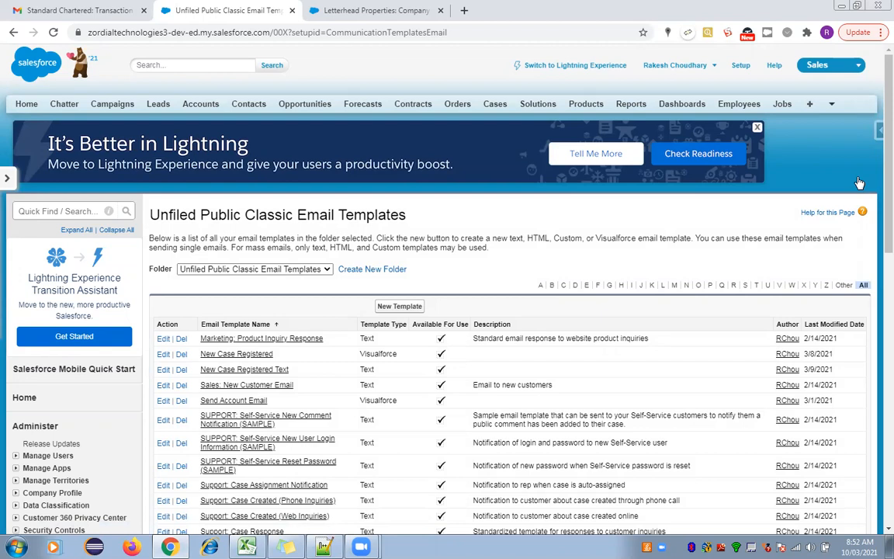
Close the letterhead properties tab and return to the list of classic email templates after a glance at the mailbox.
left_click(439, 11)
left_click(78, 10)
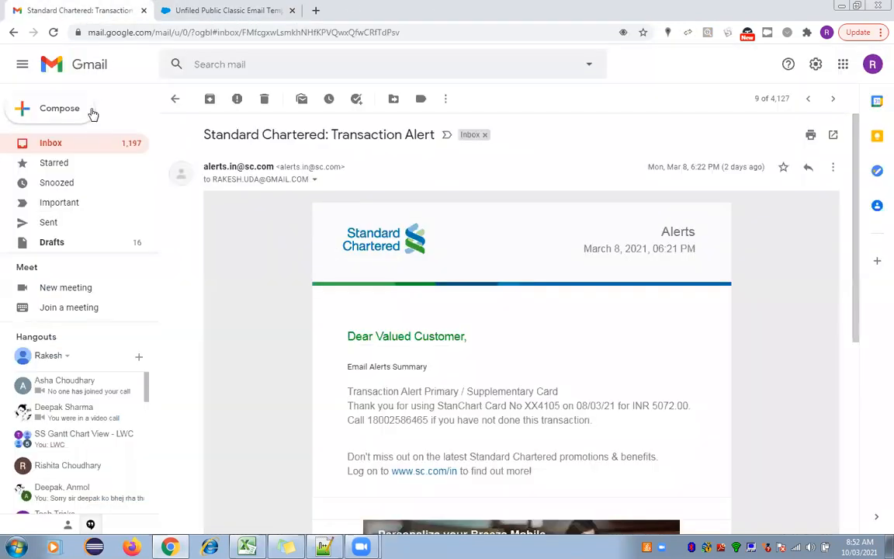
left_click(196, 8)
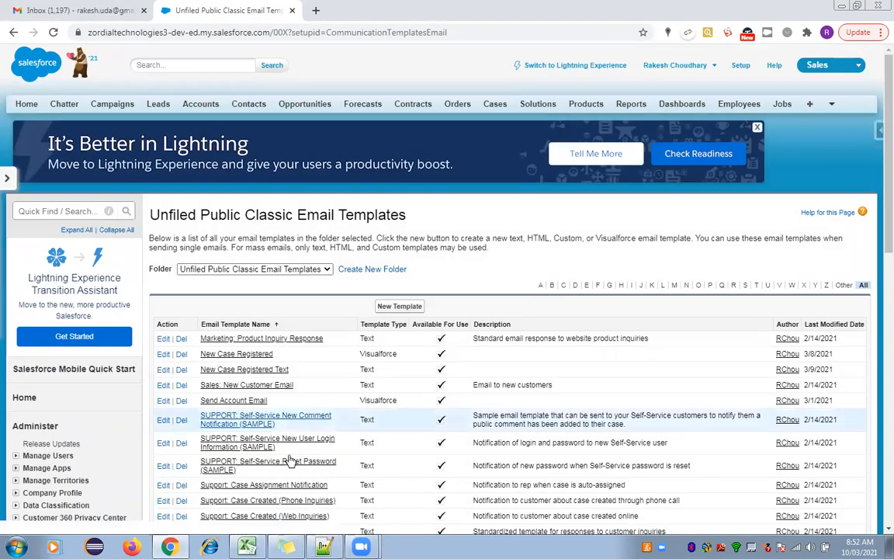
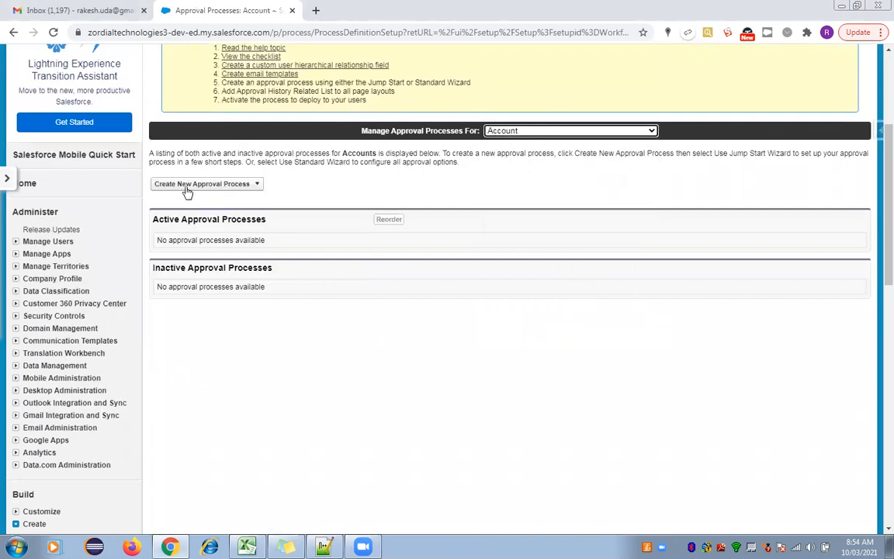
Start a new Account approval process with the Jump Start Wizard in a separate browser tab.
left_click(256, 186)
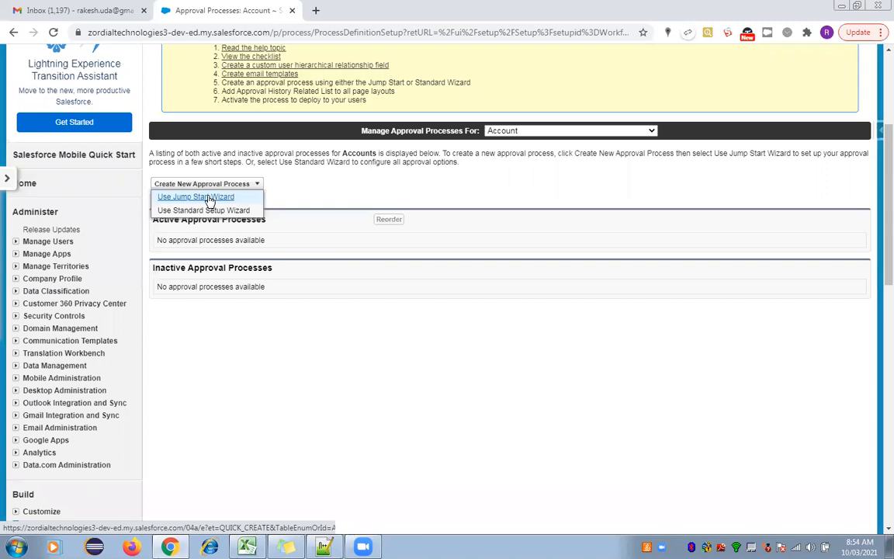
right_click(210, 201)
left_click(232, 208)
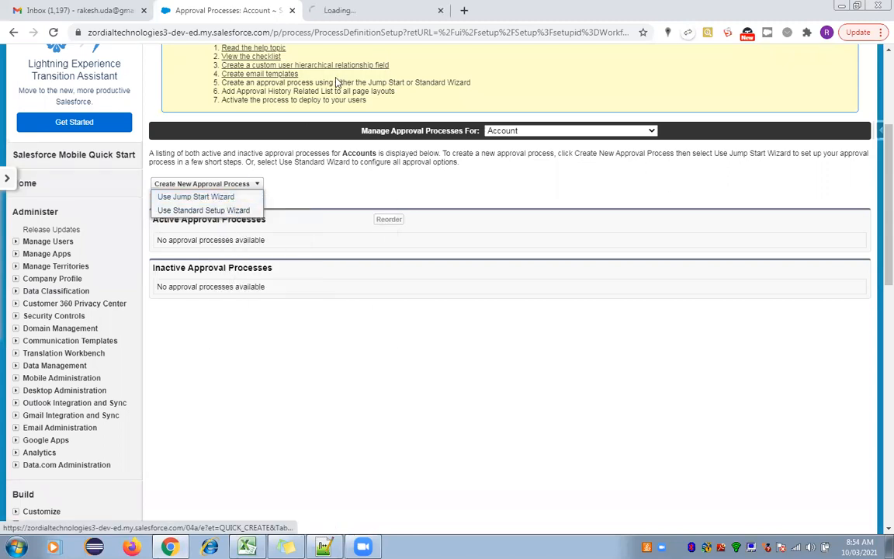
key("ctrl+Tab")
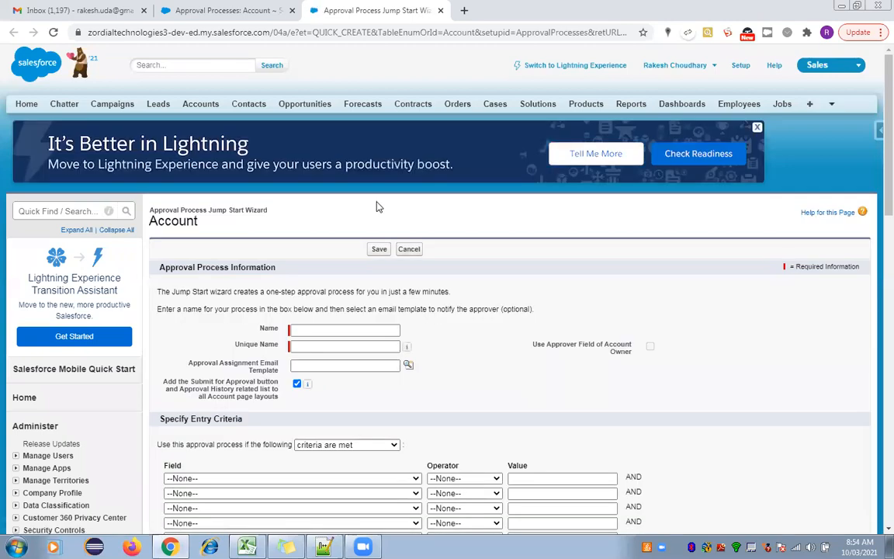
Name the approval process "Approve Account If Revenue More Than 50K" and let the unique name fill in from it.
scroll(875, 209, "down", 3)
left_click(350, 131)
type("Appr")
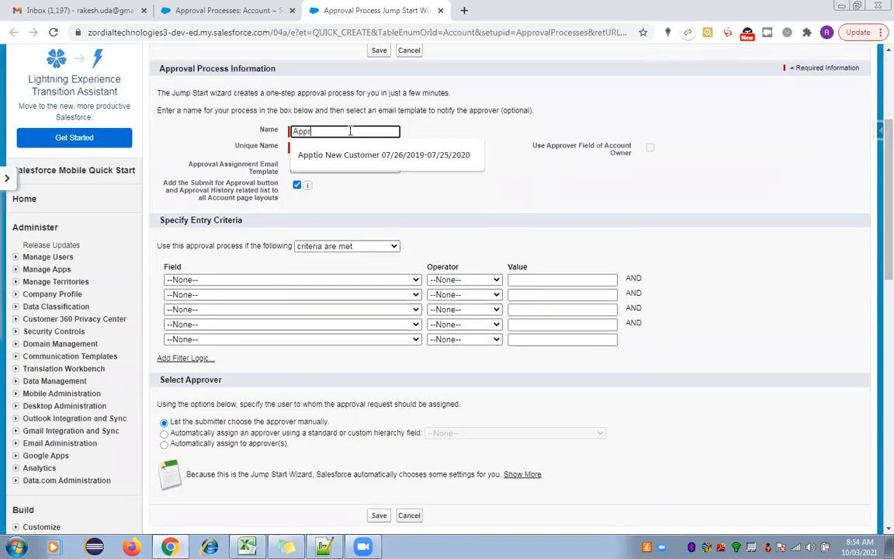
type("ove")
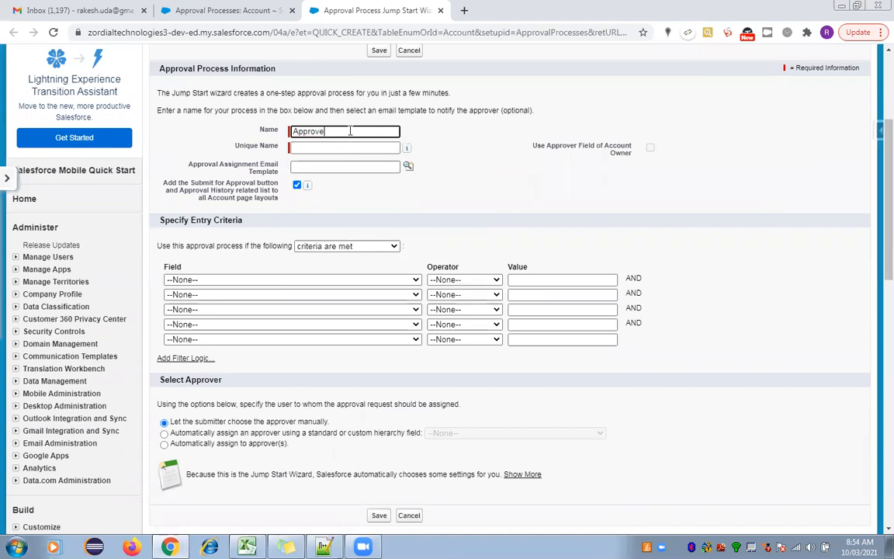
type(" Account If Revenue")
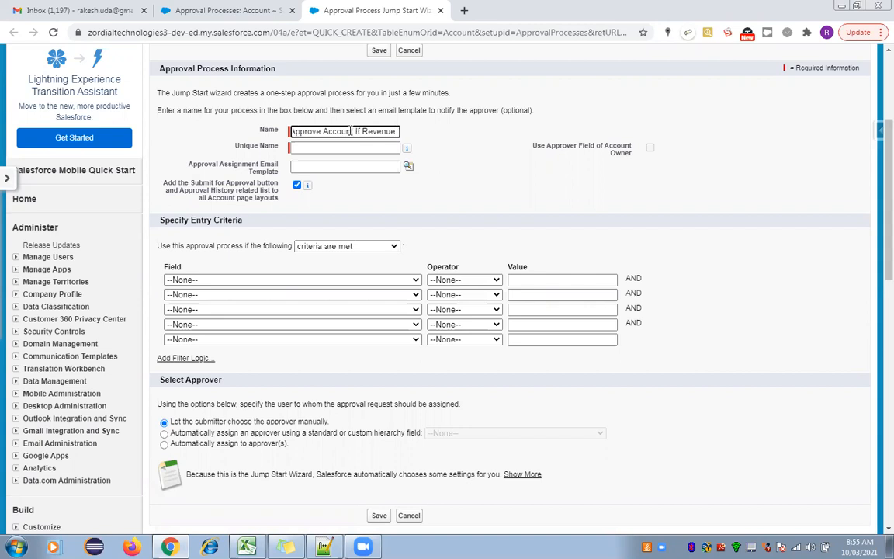
type(" Mo")
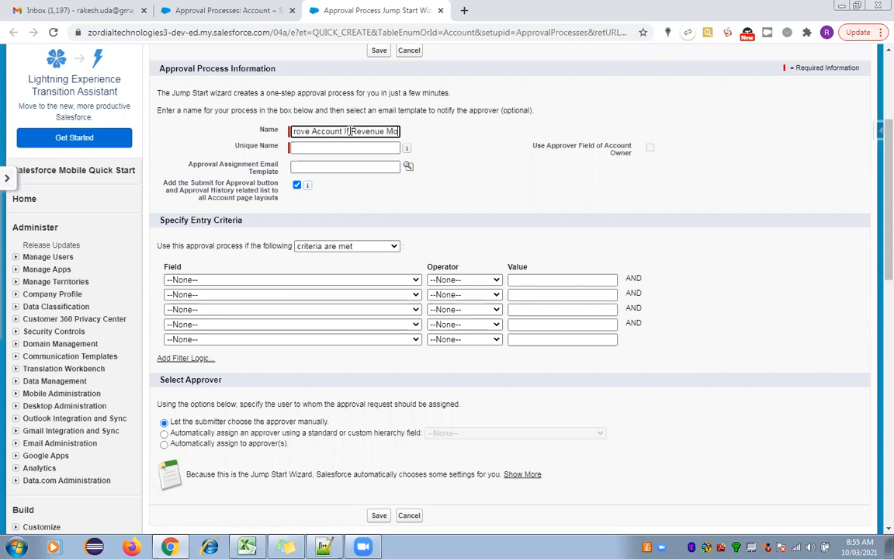
type("re Than ")
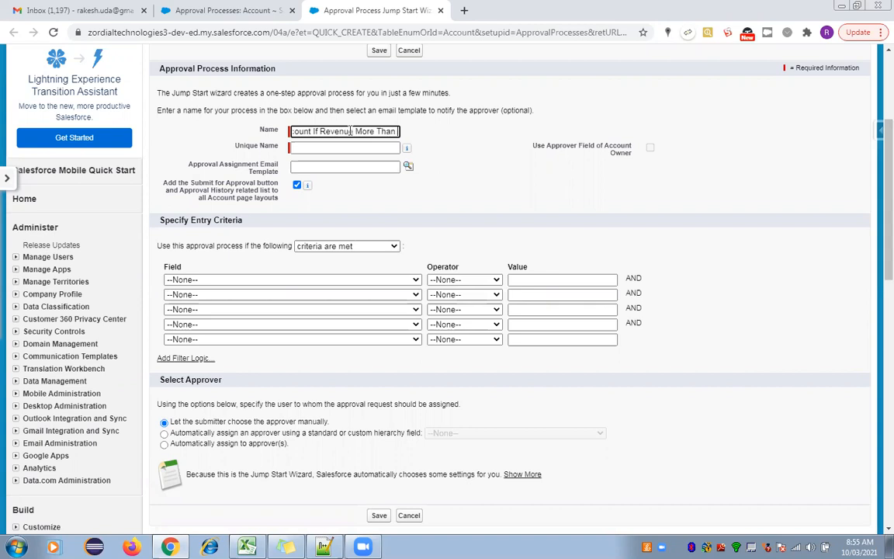
type("500")
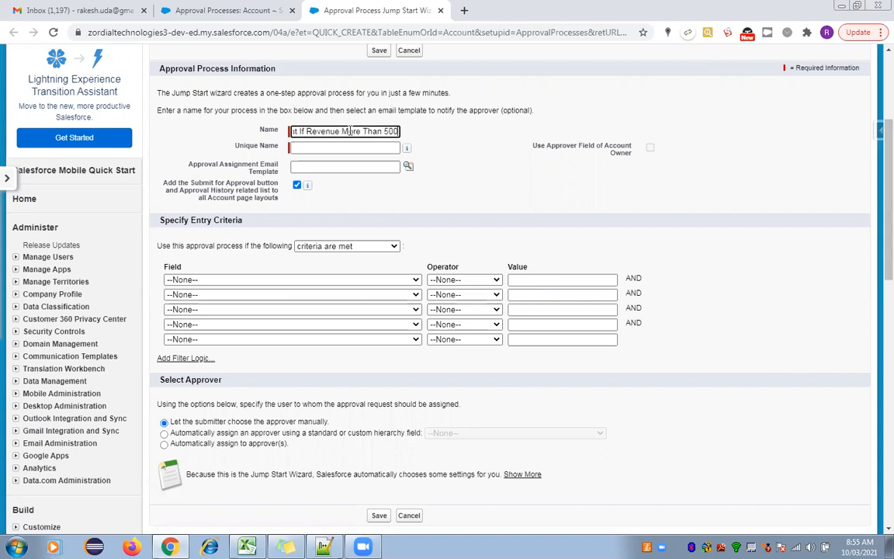
key("BackSpace")
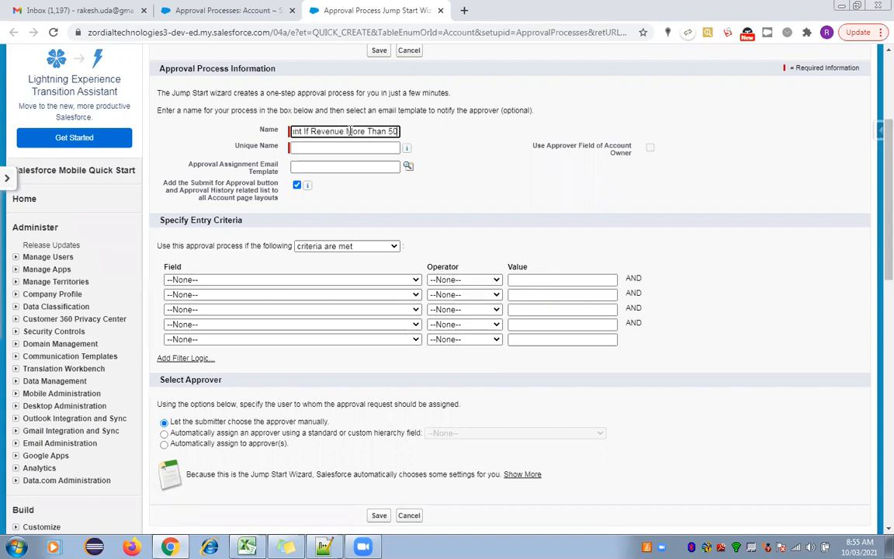
type("K")
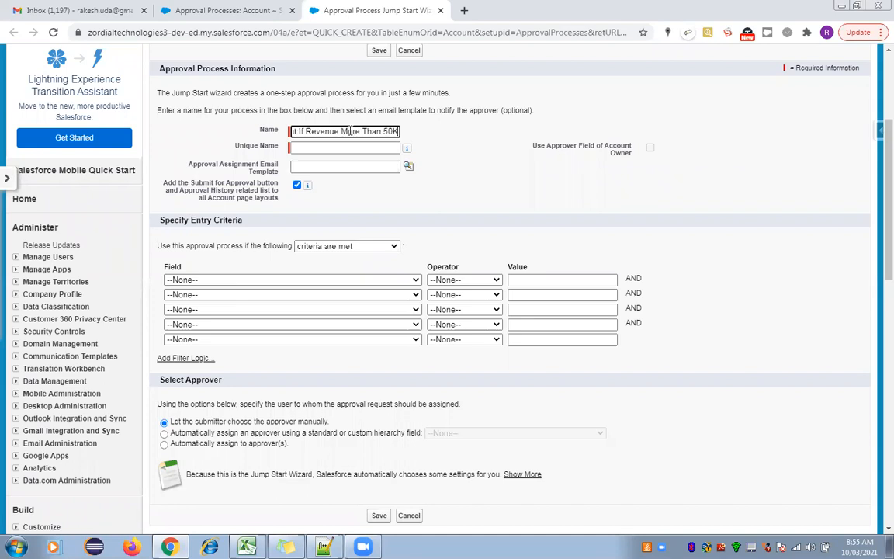
left_click(526, 170)
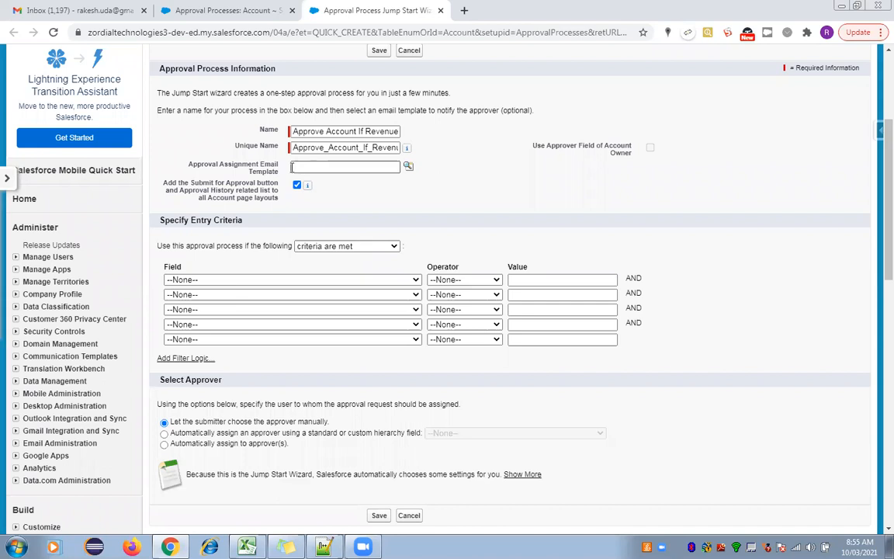
left_click(315, 168)
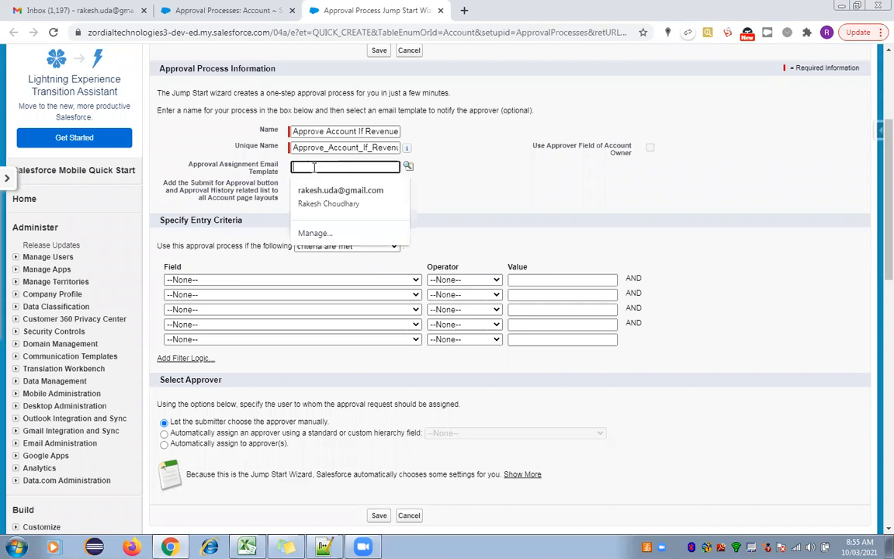
left_click(444, 180)
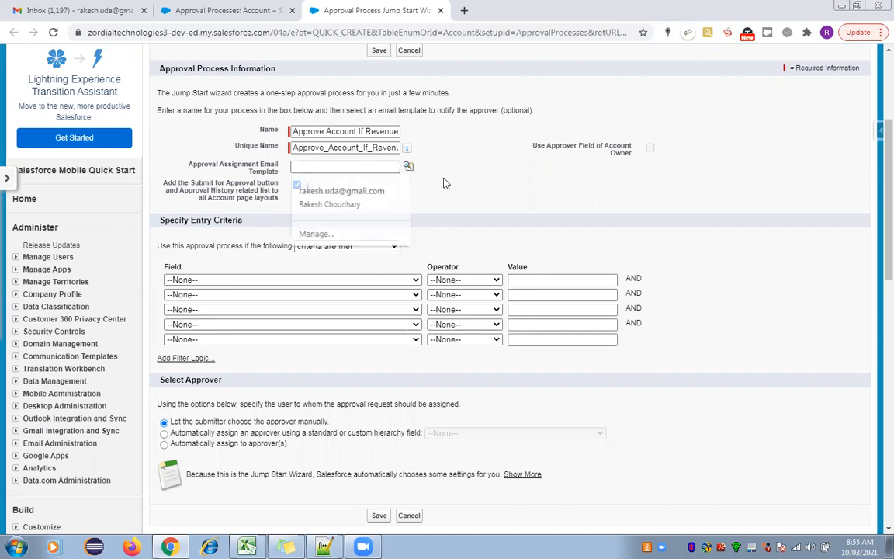
left_click(329, 167)
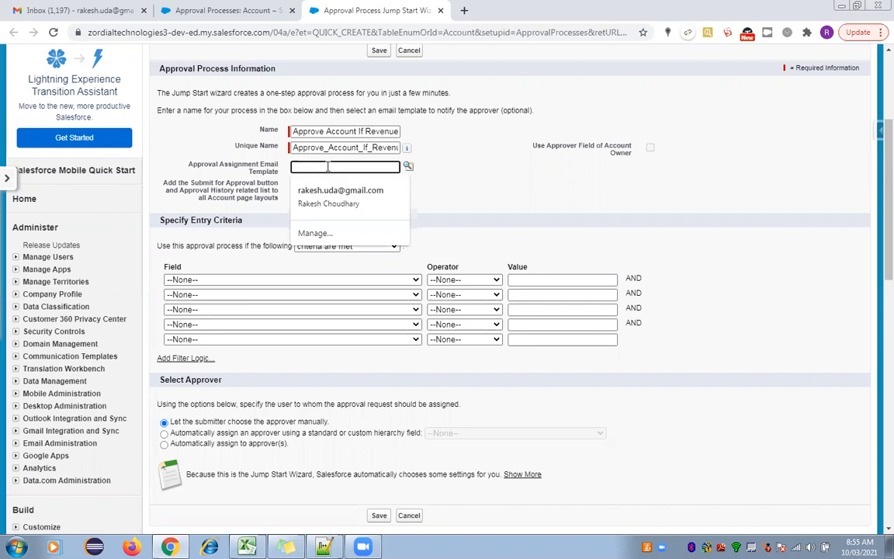
left_click(466, 200)
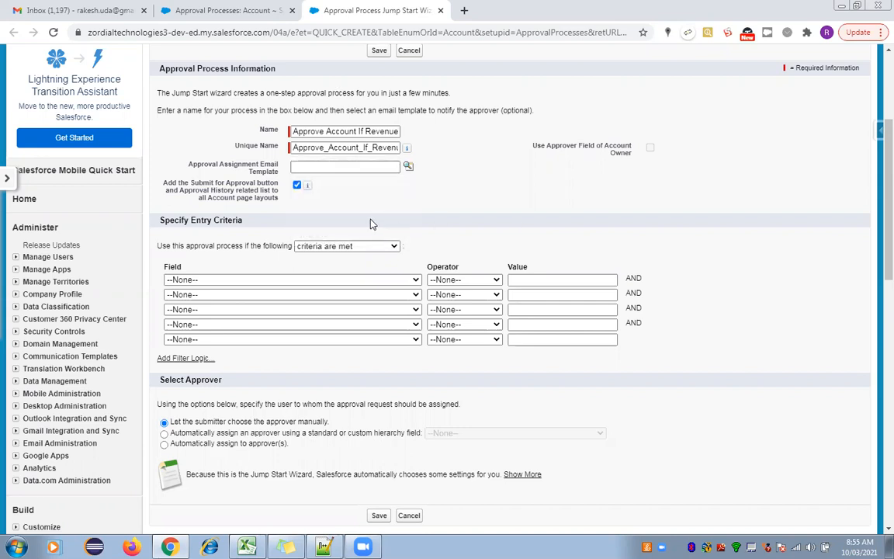
Set the first entry criterion to Account: Annual Revenue greater than 50000.
left_click(302, 280)
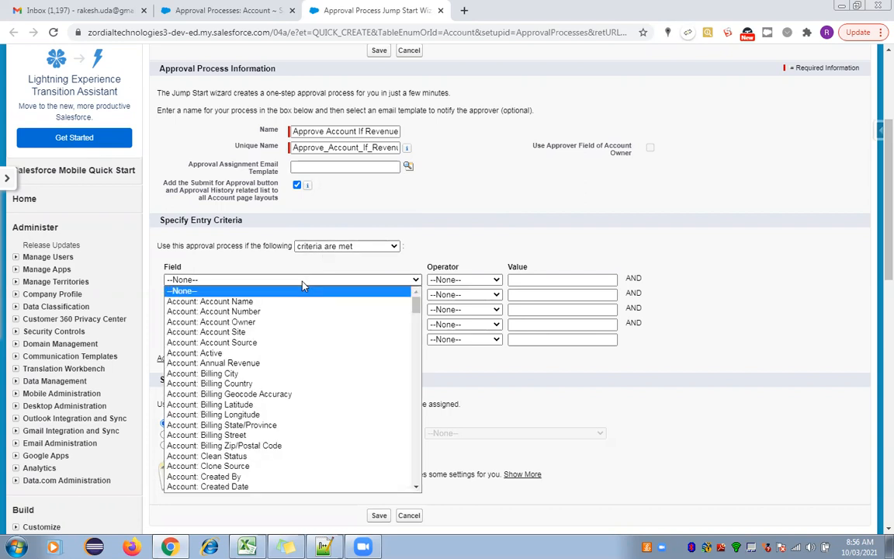
left_click(229, 363)
left_click(464, 280)
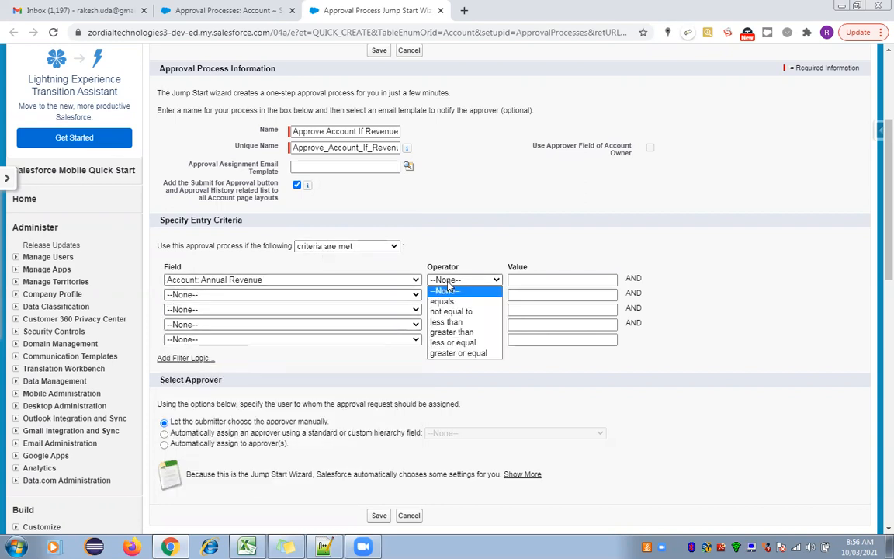
left_click(451, 333)
left_click(515, 280)
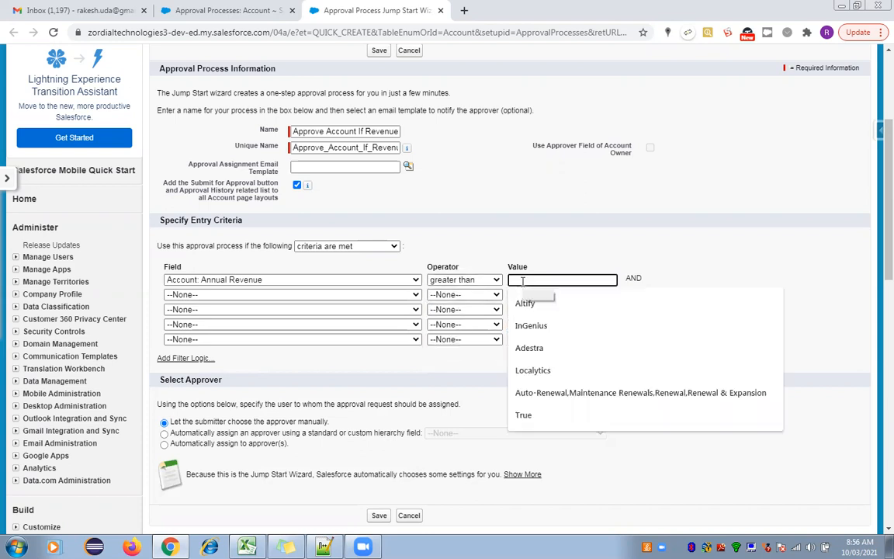
type("50000")
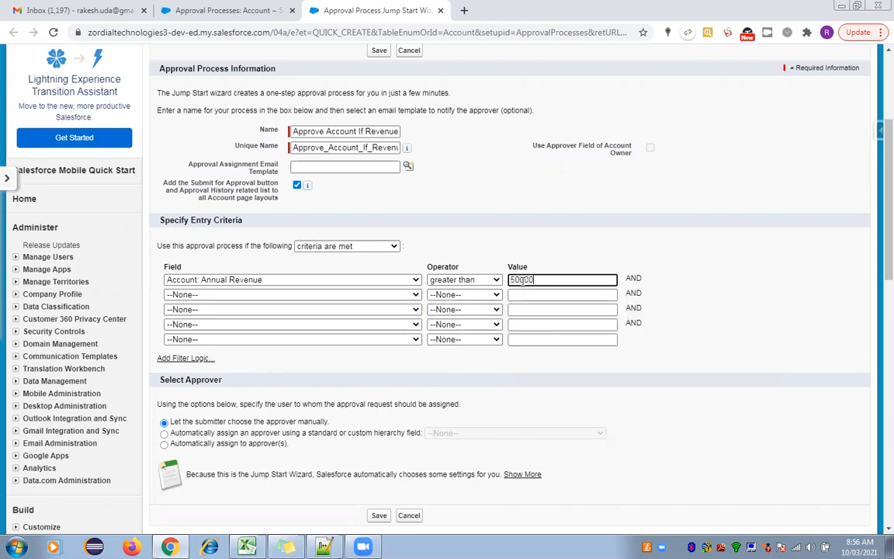
left_click(729, 314)
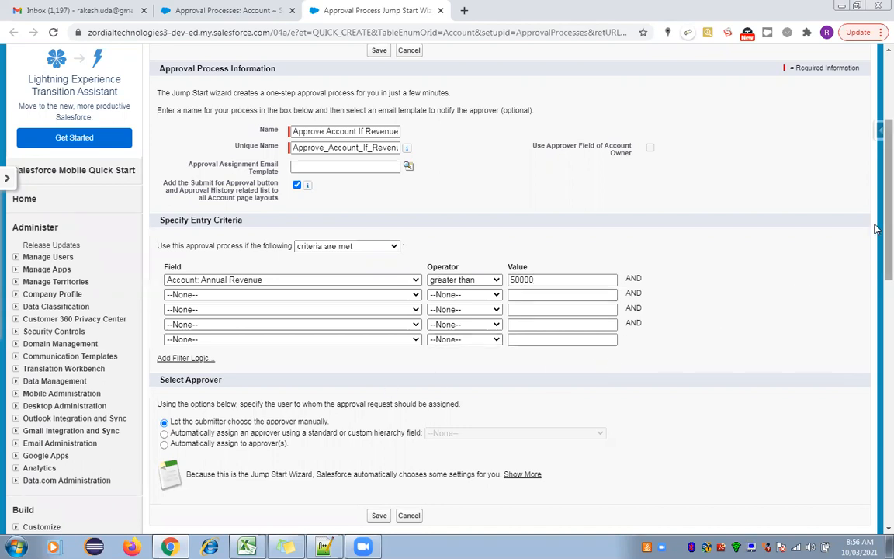
Assign approval requests automatically to a user approver, looking up the approver's name and selecting the matching user.
scroll(805, 286, "down", 4)
left_click(216, 262)
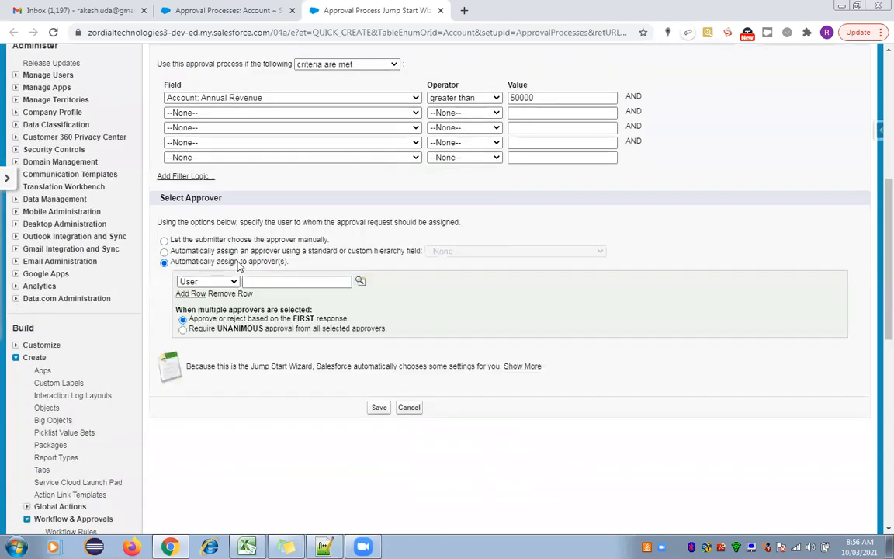
left_click(266, 282)
type("Rakesh")
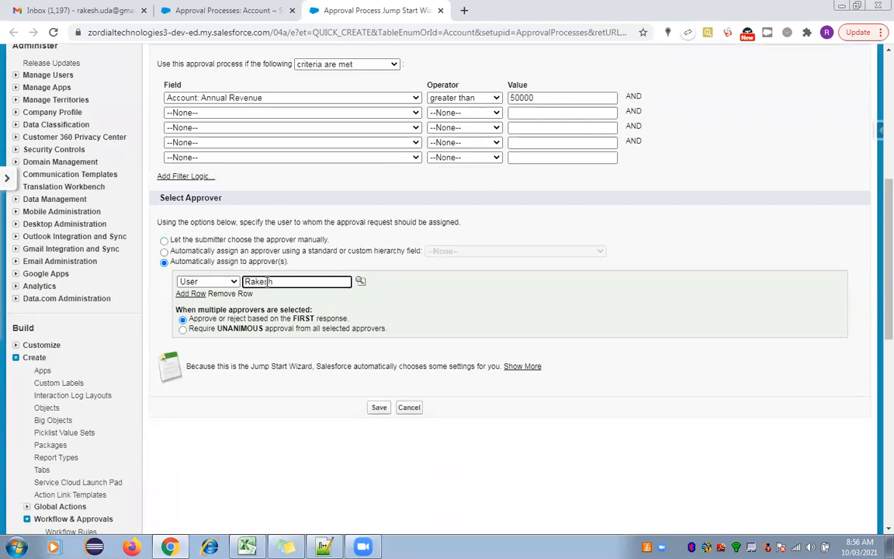
left_click(360, 280)
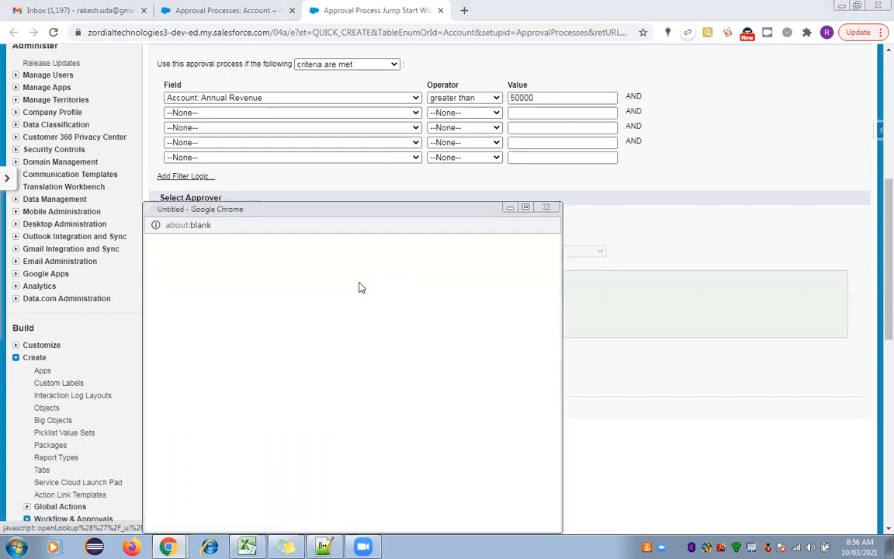
left_click_drag(319, 209, 415, 140)
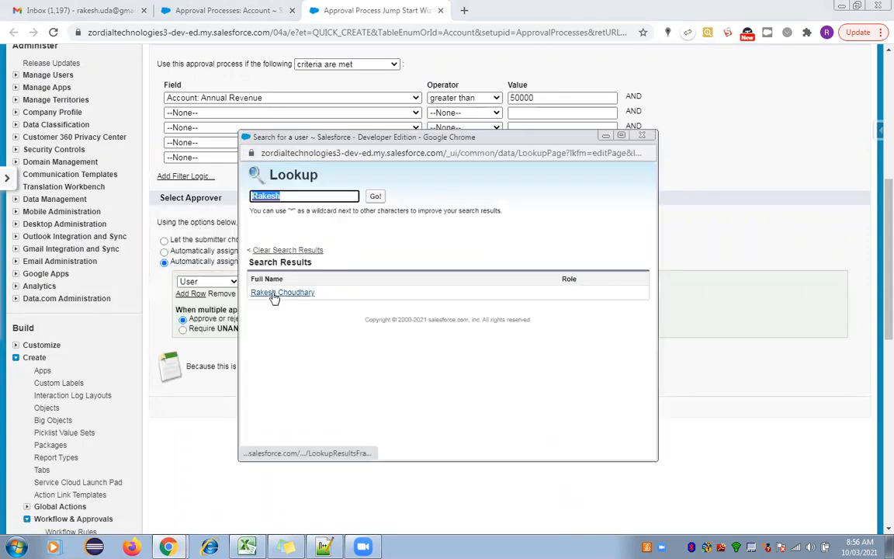
left_click(281, 293)
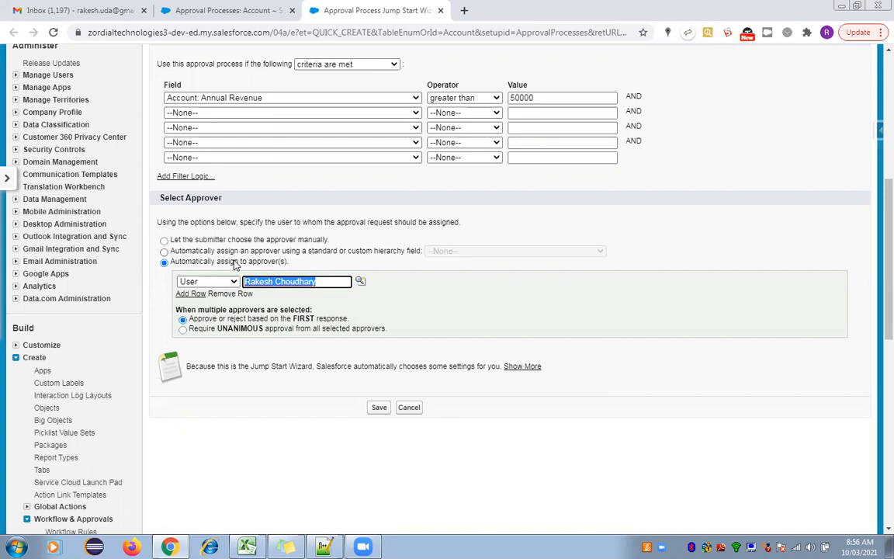
left_click(323, 281)
left_click_drag(323, 281, 243, 283)
Save the approval process, acknowledge the activation reminder, and open its detail page.
left_click(377, 410)
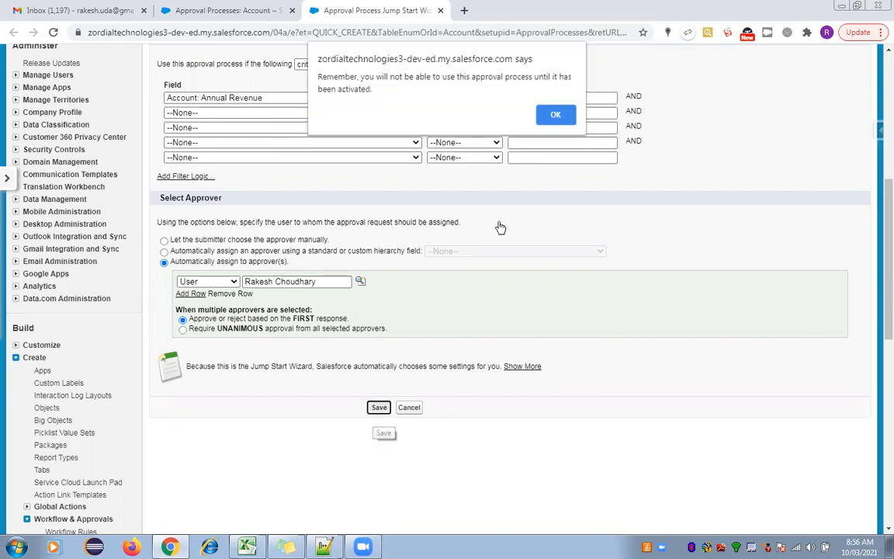
left_click(555, 114)
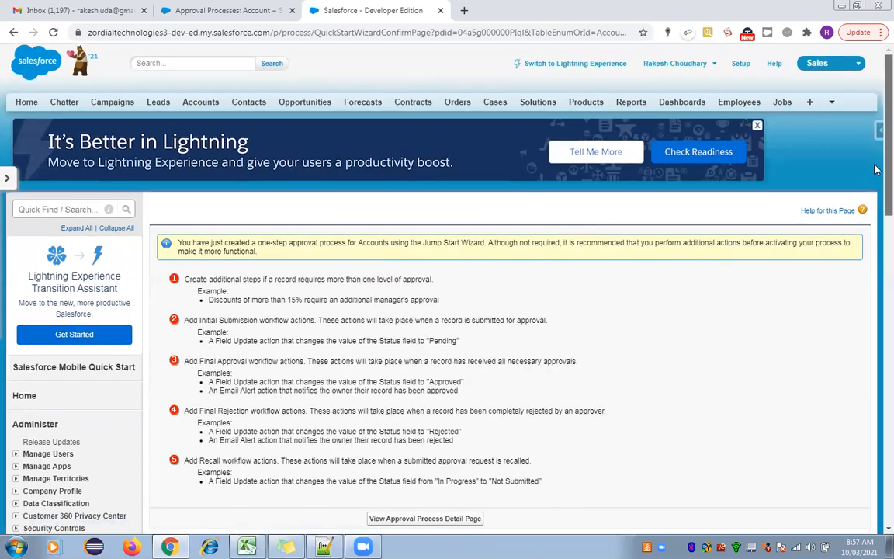
scroll(466, 338, "down", 3)
left_click(439, 364)
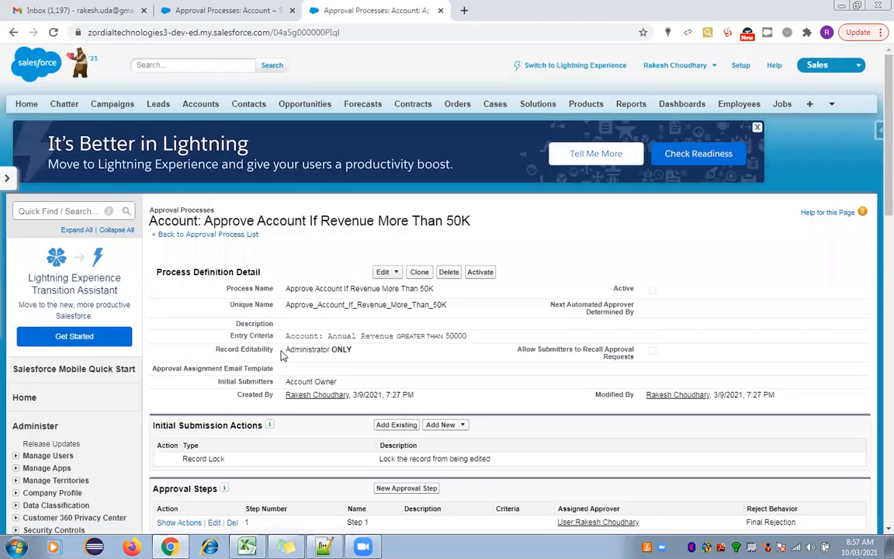
Review the approval process definition and the action types that can be added to the Initial Submission Actions.
left_click_drag(874, 178, 869, 228)
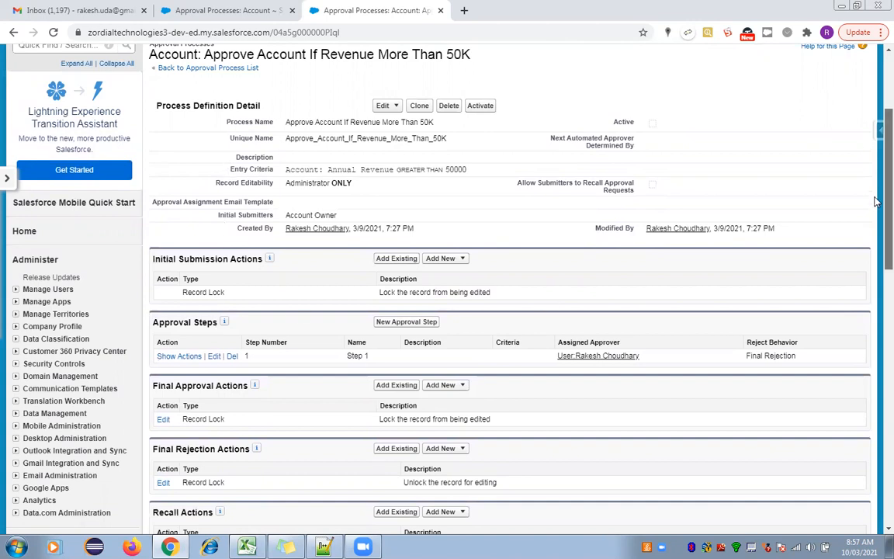
scroll(875, 202, "down", 2)
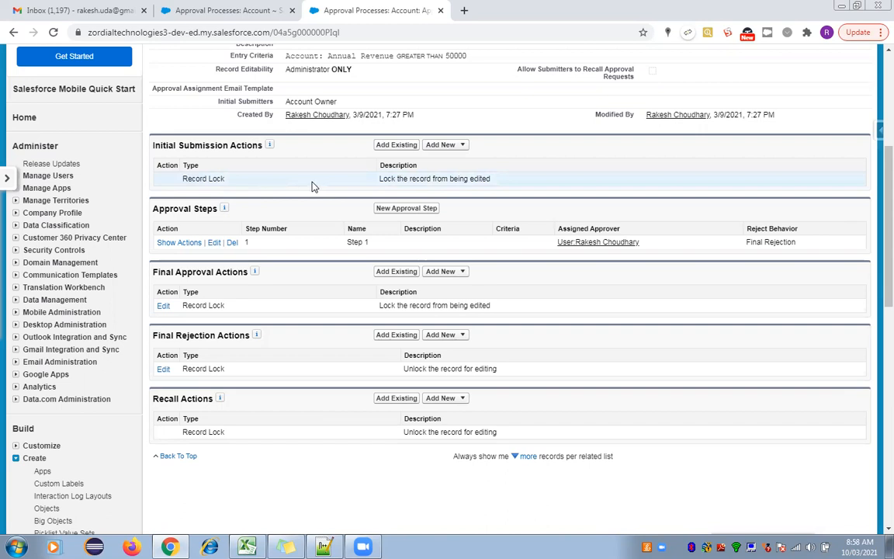
left_click(458, 145)
mouse_move(461, 146)
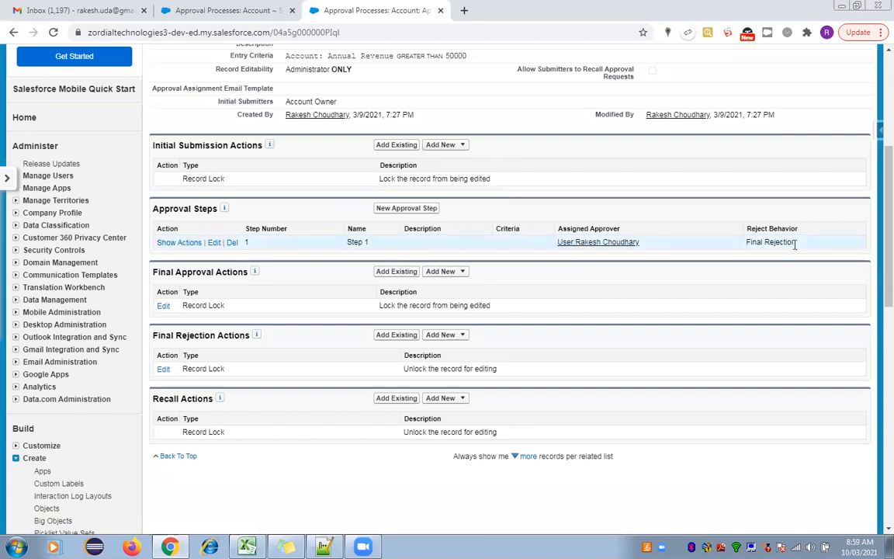
Open approval Step 1 for editing, check its step criteria, and save it with all records entering the step.
left_click(213, 243)
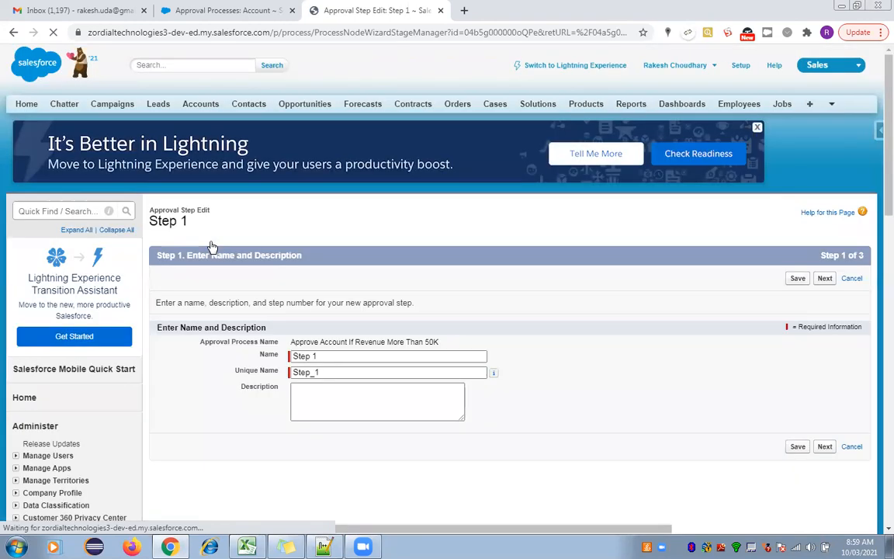
left_click(824, 280)
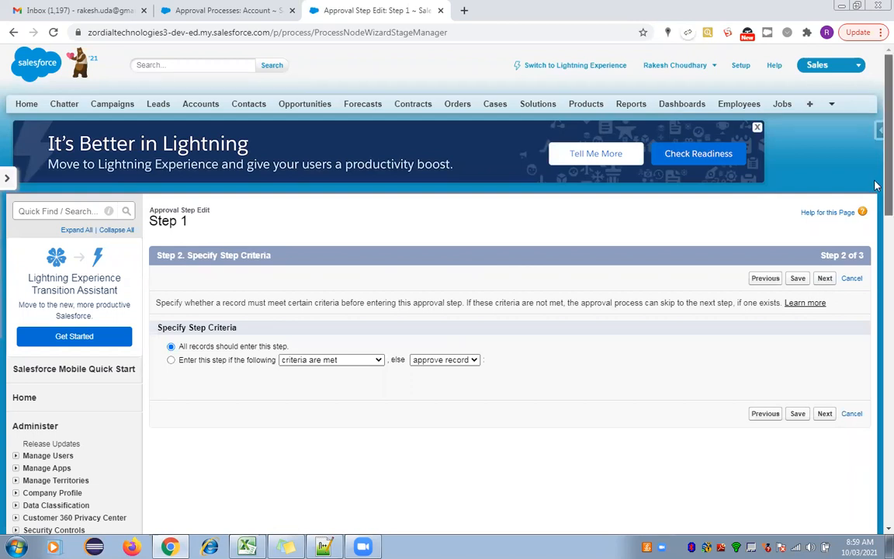
scroll(876, 185, "down", 2)
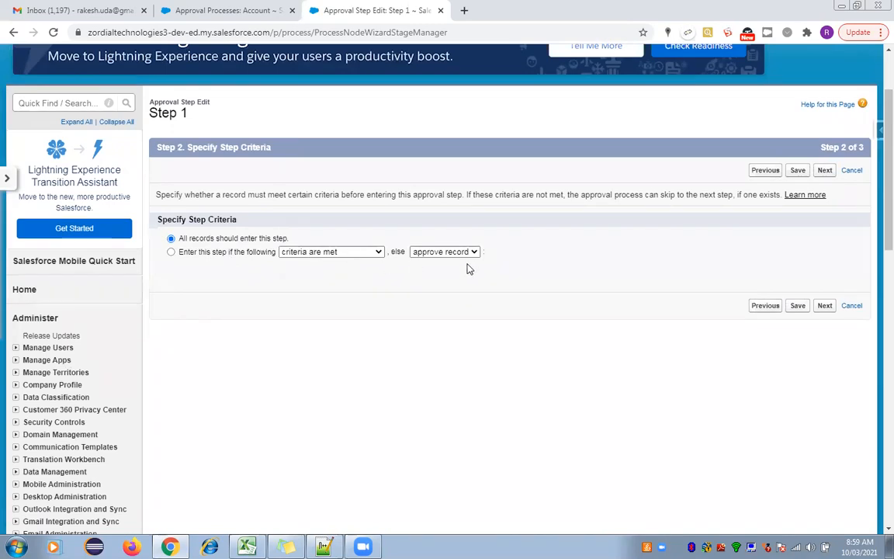
left_click(798, 170)
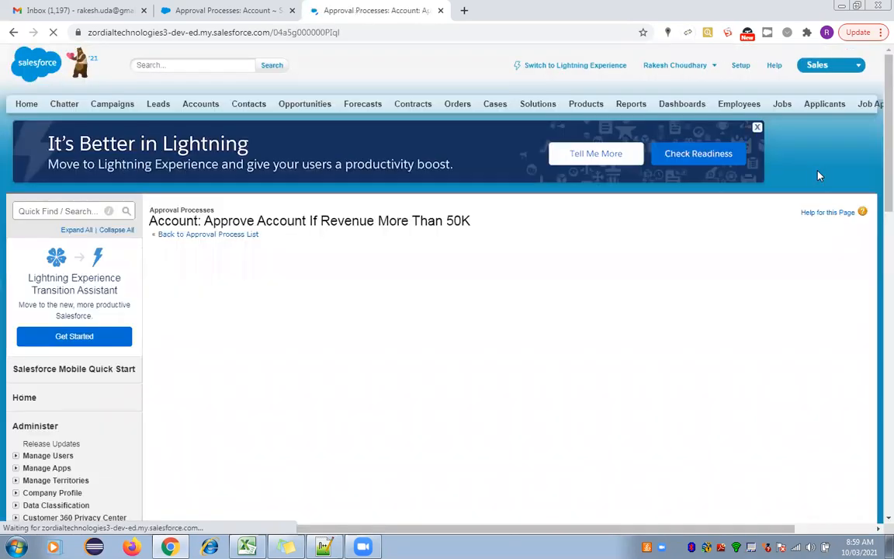
Examine the entry criteria, the final approval, final rejection and recall actions, and the approval and rejection actions of Step 1.
scroll(875, 225, "down", 5)
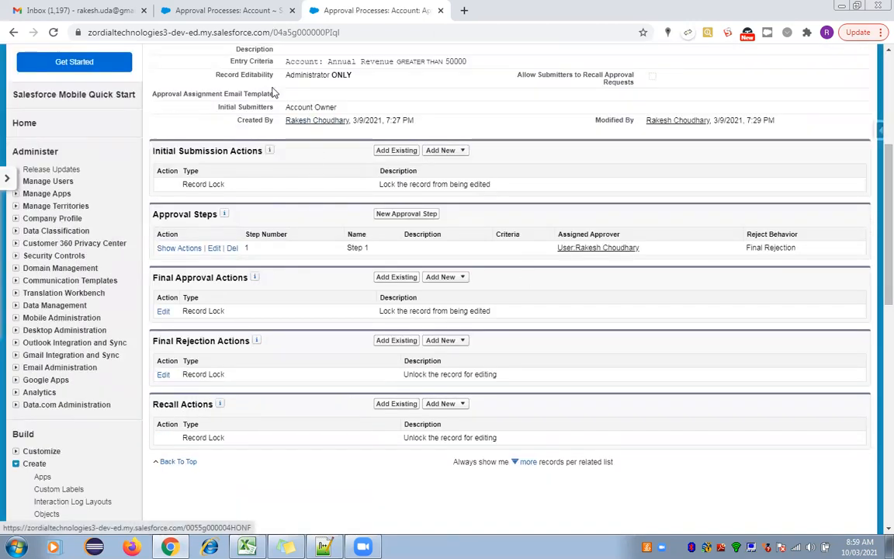
left_click_drag(231, 62, 470, 65)
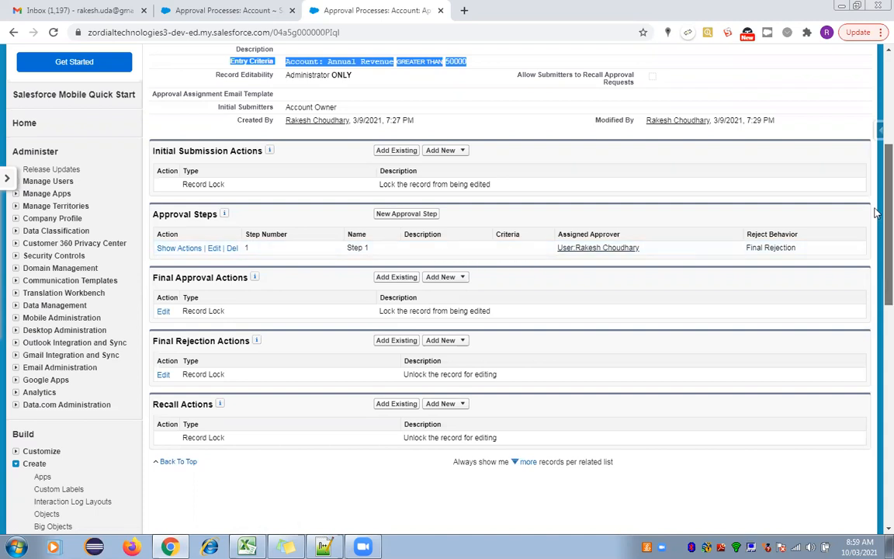
scroll(876, 243, "down", 2)
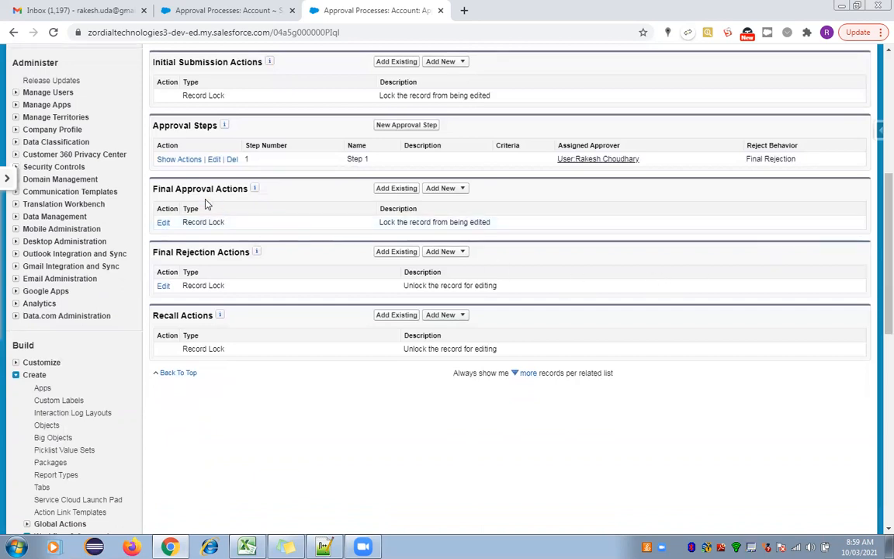
left_click(465, 191)
scroll(873, 249, "up", 1)
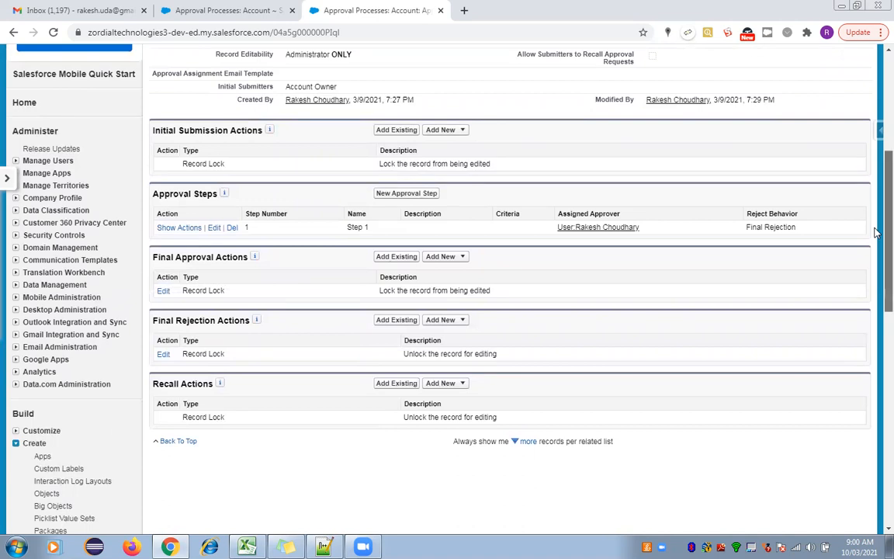
scroll(874, 237, "down", 1)
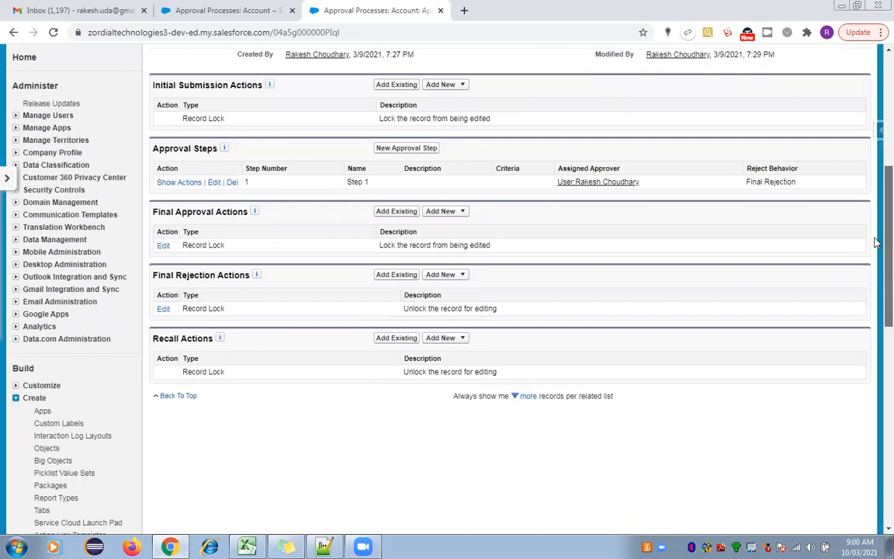
scroll(873, 246, "down", 1)
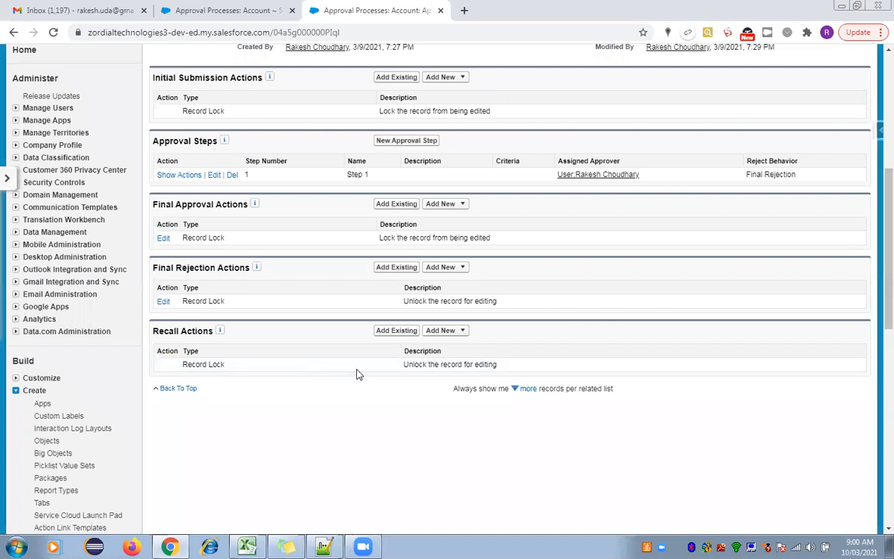
left_click_drag(497, 364, 405, 375)
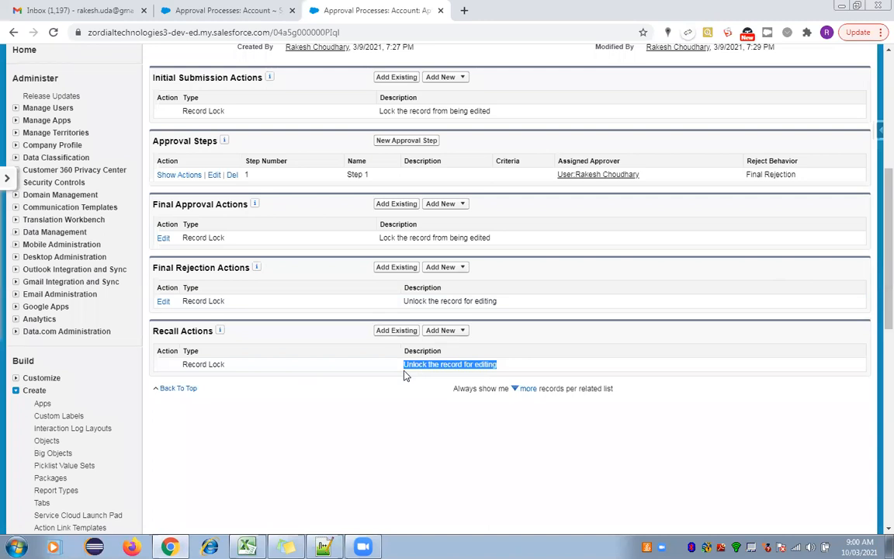
left_click(461, 332)
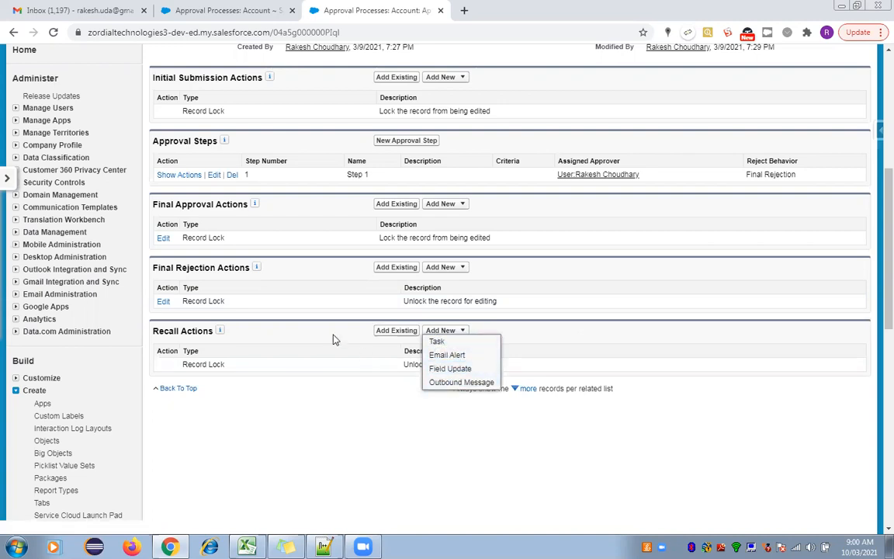
left_click_drag(876, 301, 876, 258)
scroll(875, 265, "down", 1)
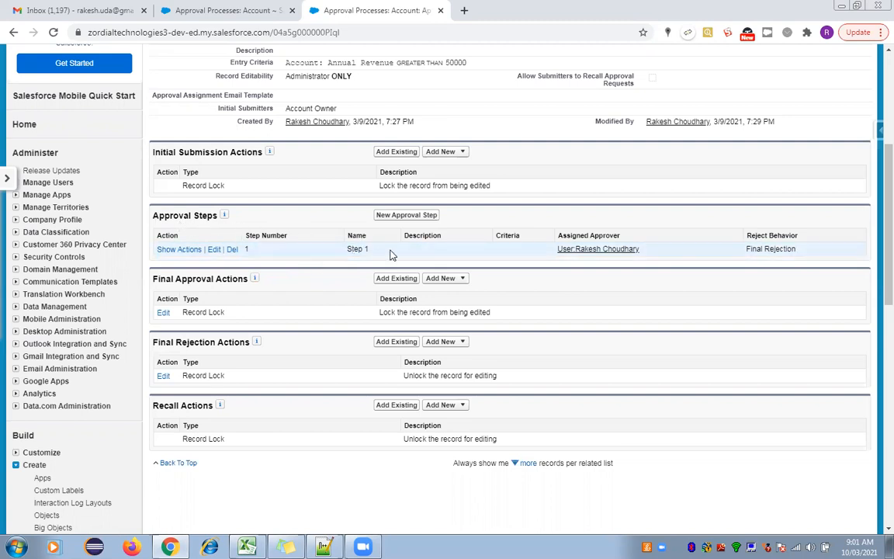
left_click(172, 249)
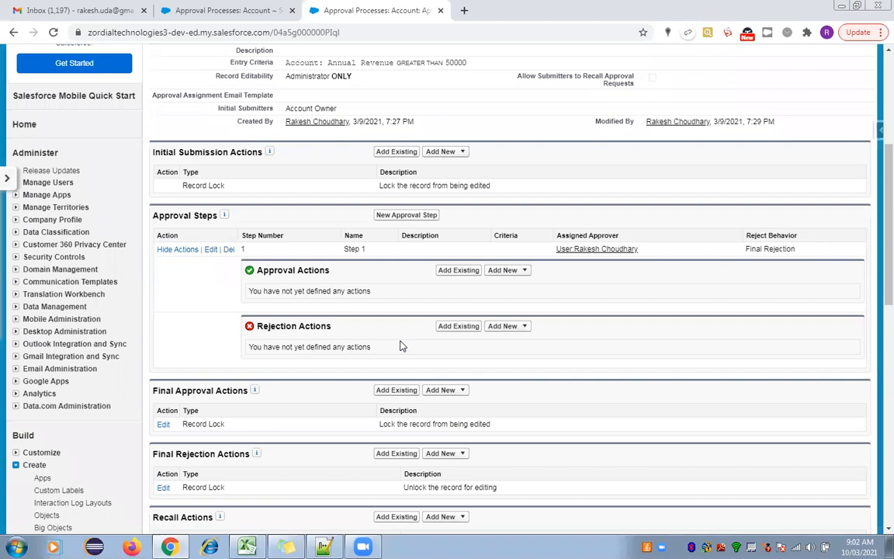
Activate the "Approve Account If Revenue More Than 50K" approval process and confirm the activation.
scroll(792, 132, "up", 3)
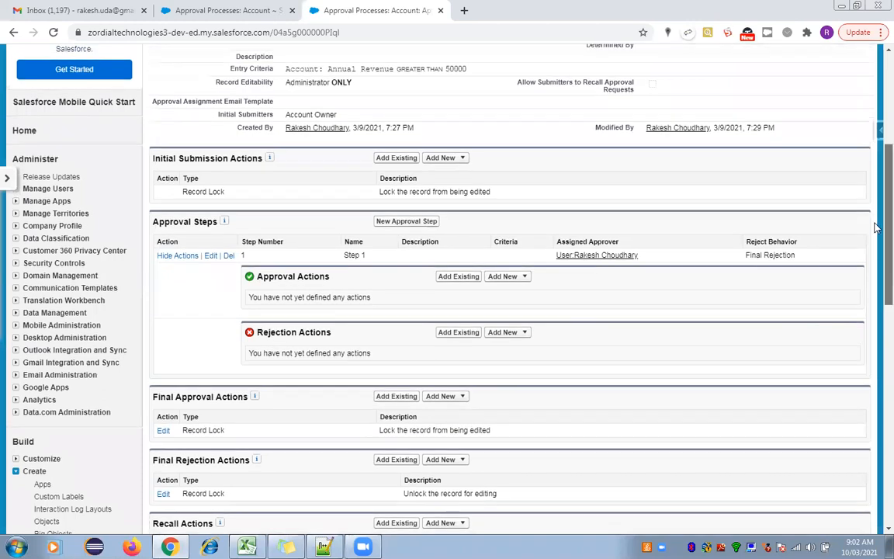
scroll(786, 132, "up", 1)
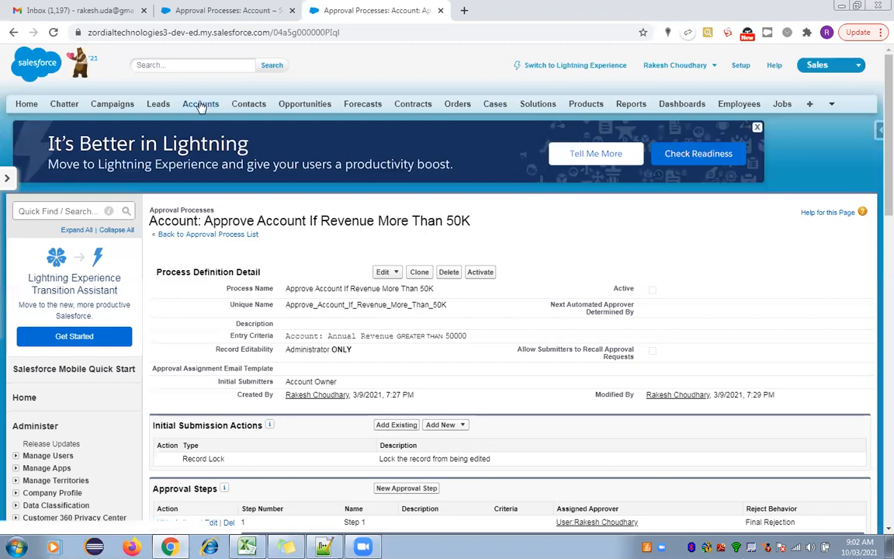
left_click(480, 272)
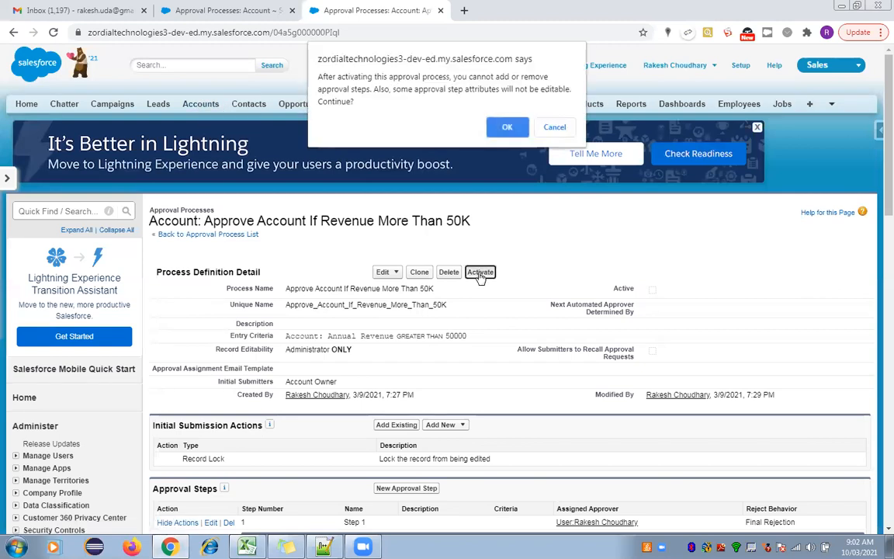
left_click(505, 126)
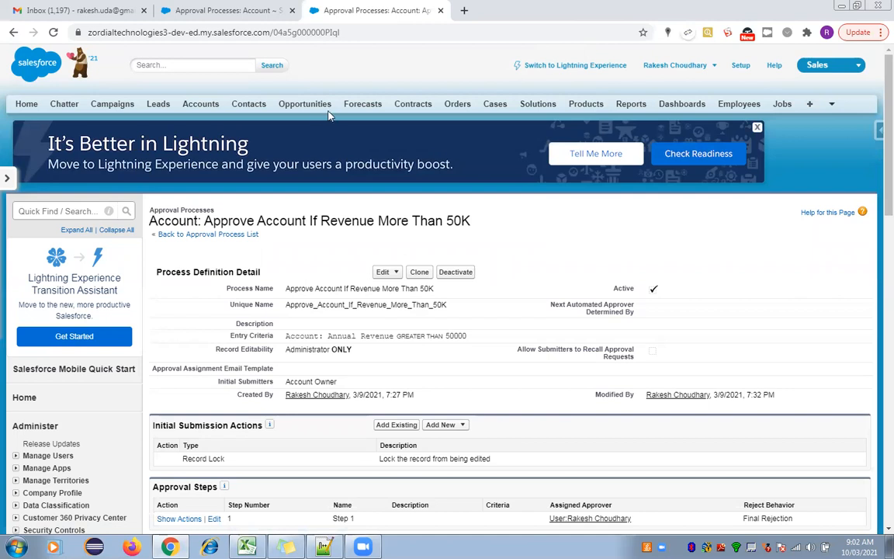
Open the Accounts home page in a separate browser tab and start a new account record.
right_click(200, 104)
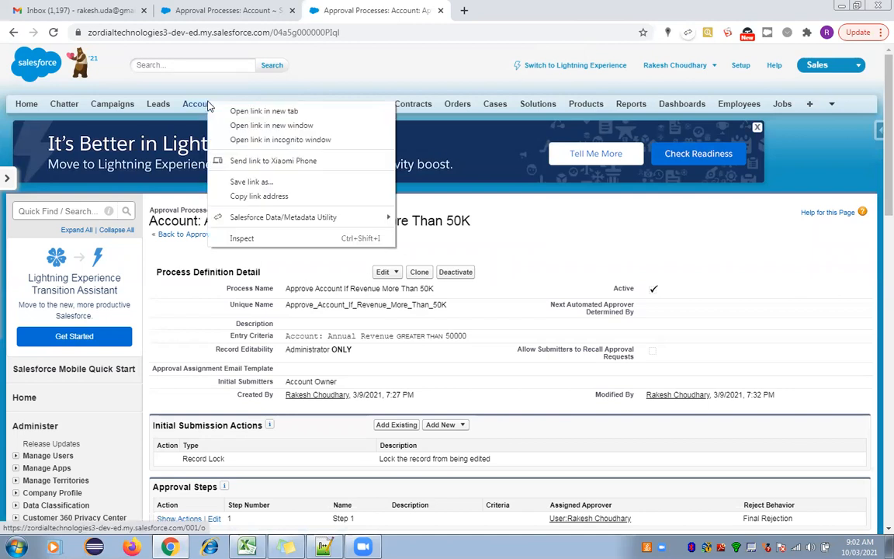
left_click(234, 112)
left_click(503, 10)
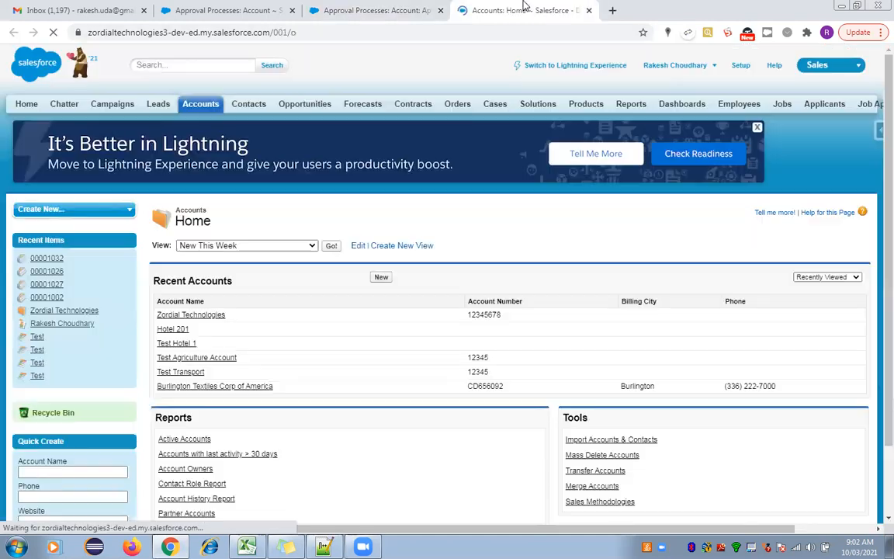
left_click(382, 277)
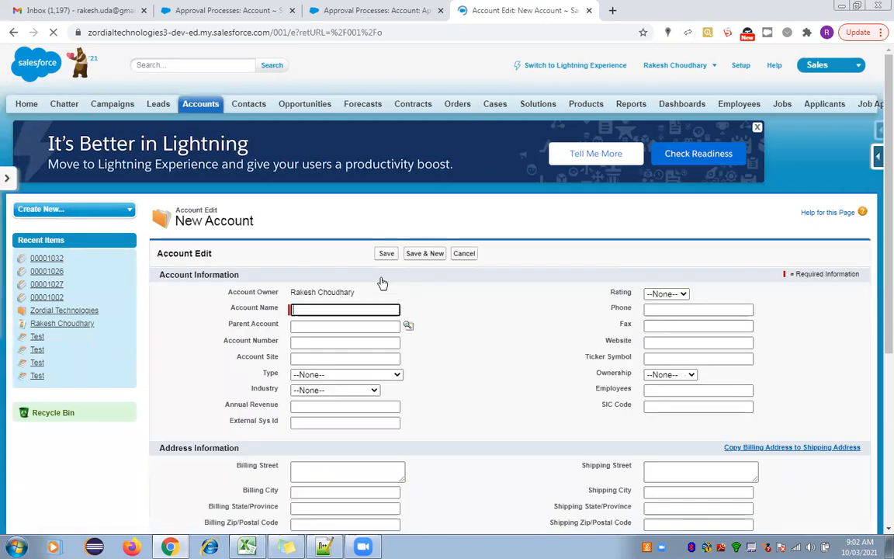
Enter "Test Account Approval" as the account name of the new account.
left_click(347, 309)
type("Test A")
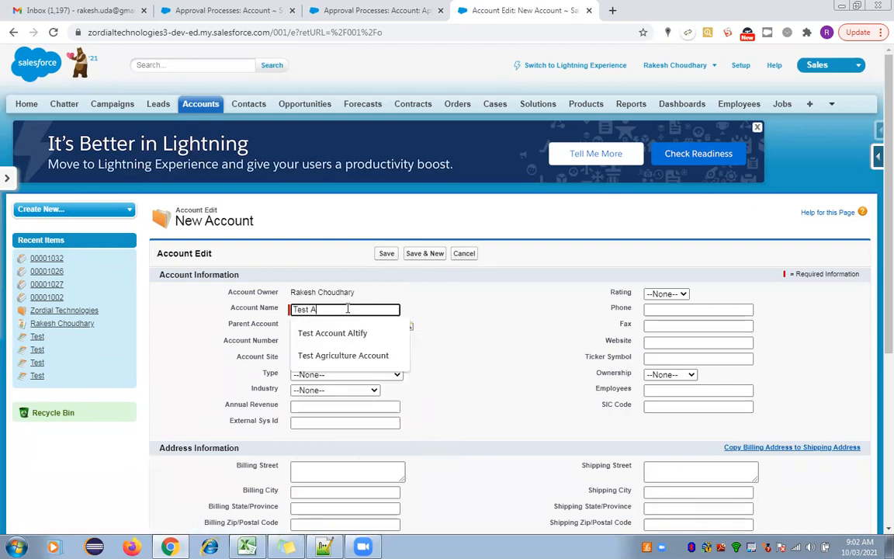
type("ccou")
left_click(465, 290)
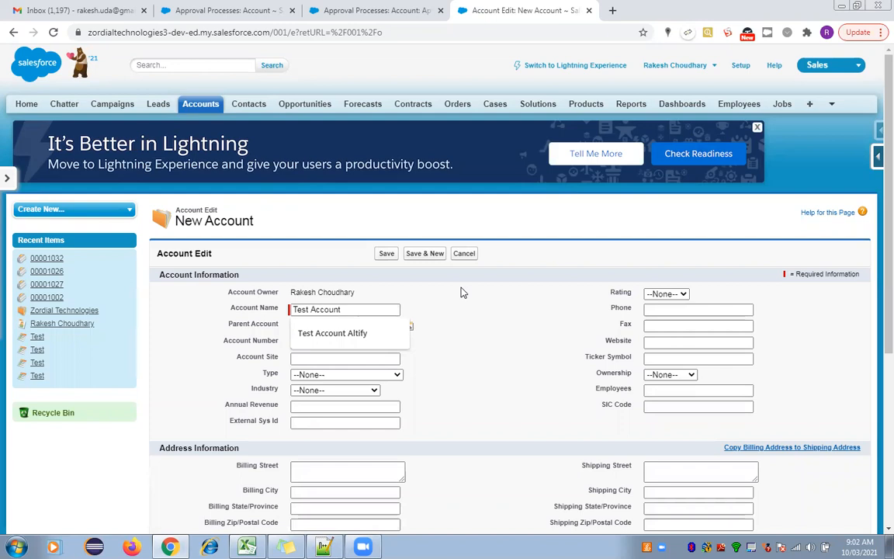
left_click(369, 309)
type("nt Approval")
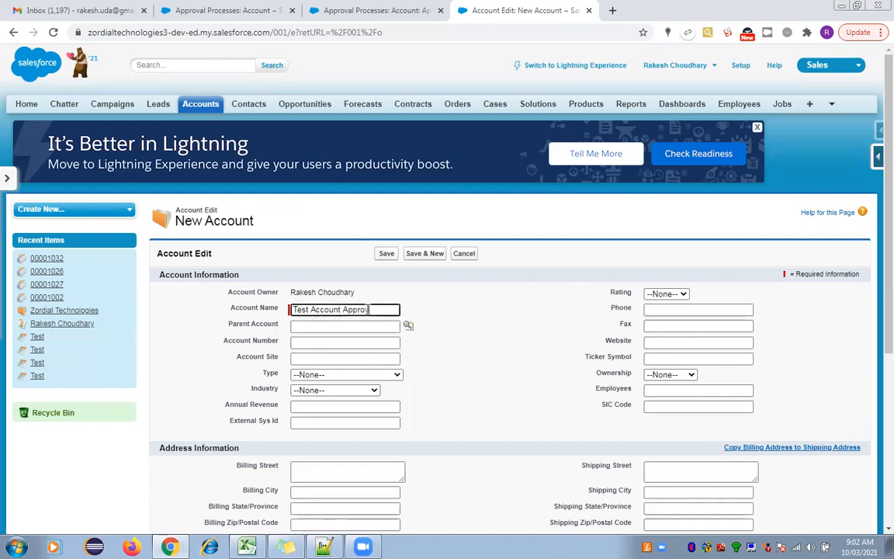
Complete the account name as "Test Account Approval Process", set the annual revenue to 10000 and save the account.
type(" Process")
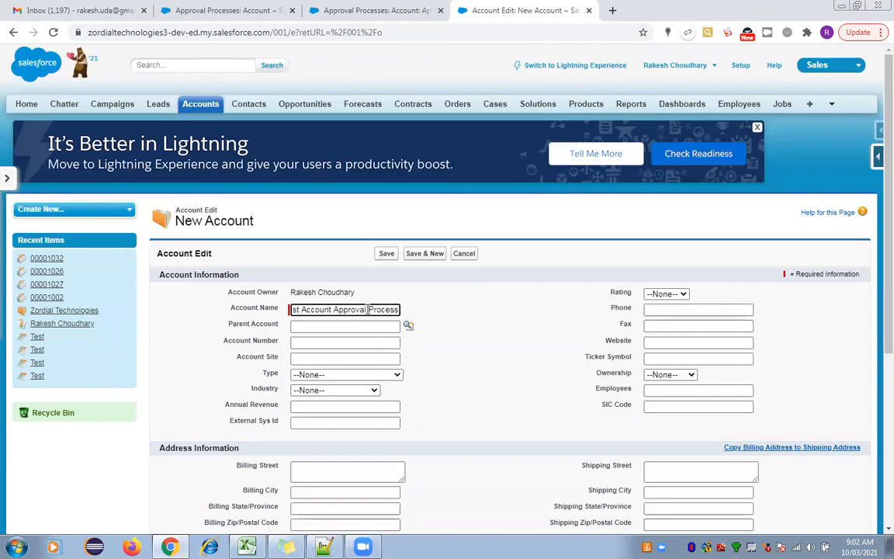
left_click(550, 332)
left_click_drag(887, 225, 609, 315)
left_click(329, 251)
type("10000")
left_click(386, 101)
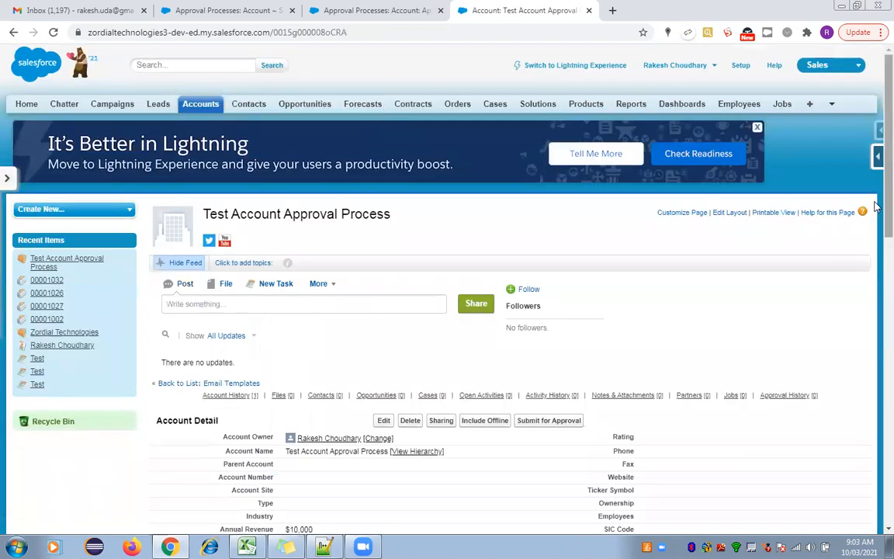
Look over the saved account record and compare it with the entry criteria of the account approval process.
scroll(875, 273, "down", 5)
left_click_drag(875, 273, 875, 465)
scroll(876, 466, "up", 9)
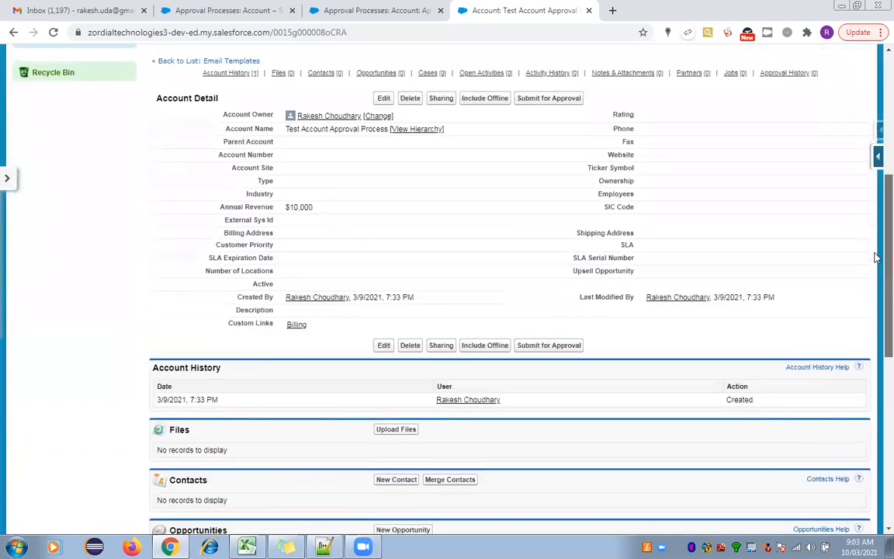
scroll(628, 210, "down", 3)
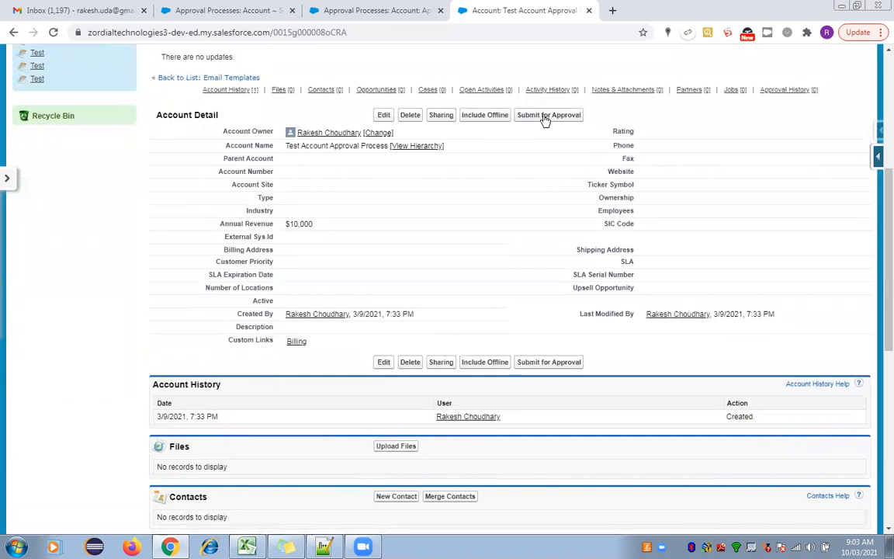
left_click(324, 9)
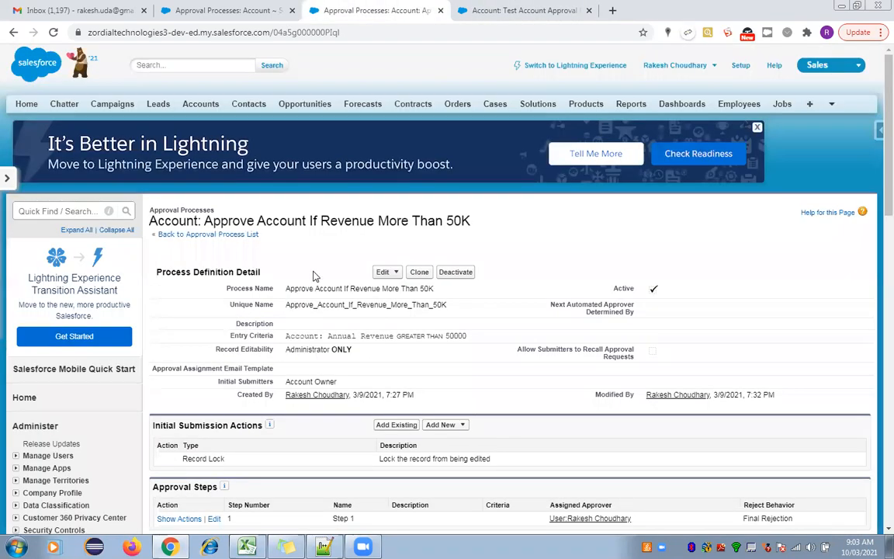
left_click_drag(285, 336, 475, 339)
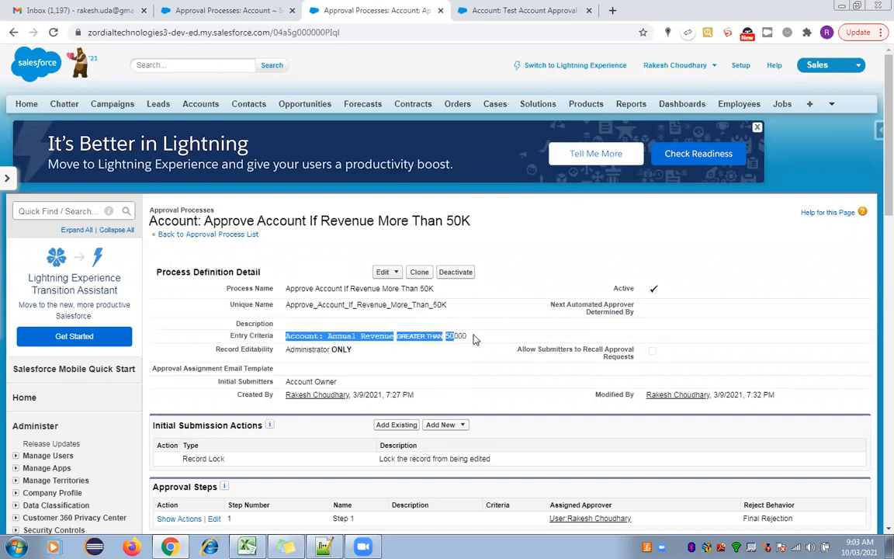
Try to submit the account with the 10000 annual revenue for approval, and return to its record.
left_click(524, 10)
left_click(557, 115)
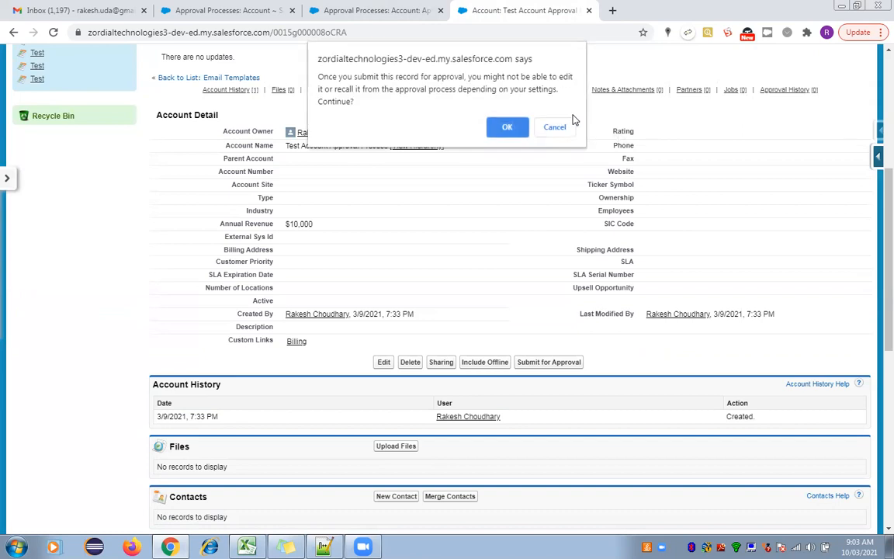
left_click(504, 125)
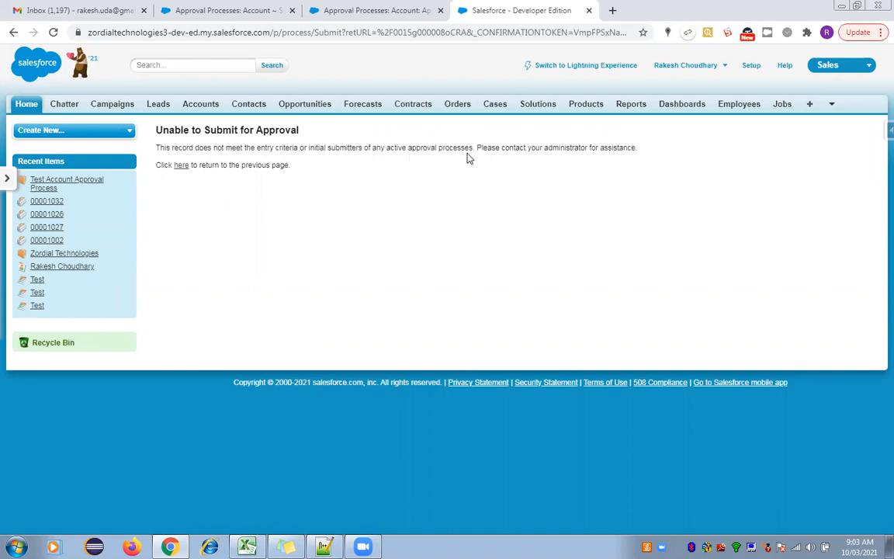
left_click(13, 31)
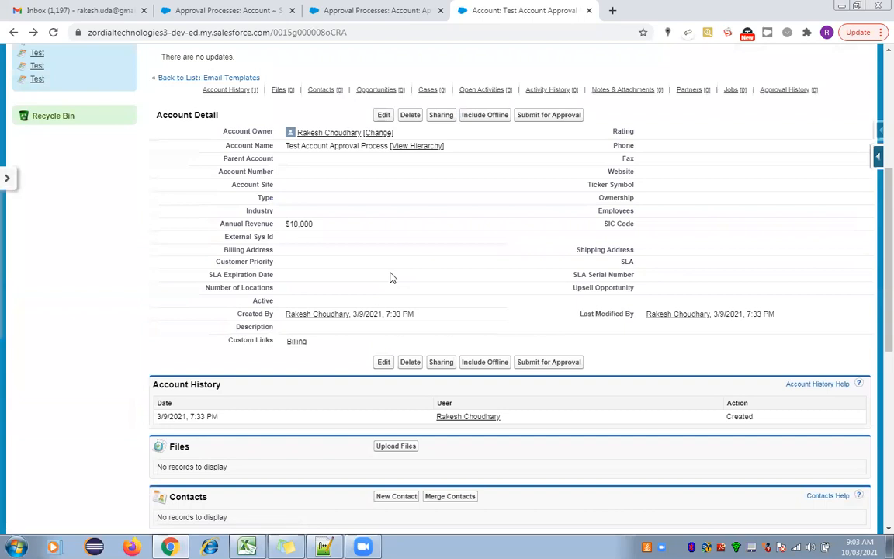
Recheck the entry criteria of the approval process, and set the test account's annual revenue to 51000 and save it.
left_click(363, 10)
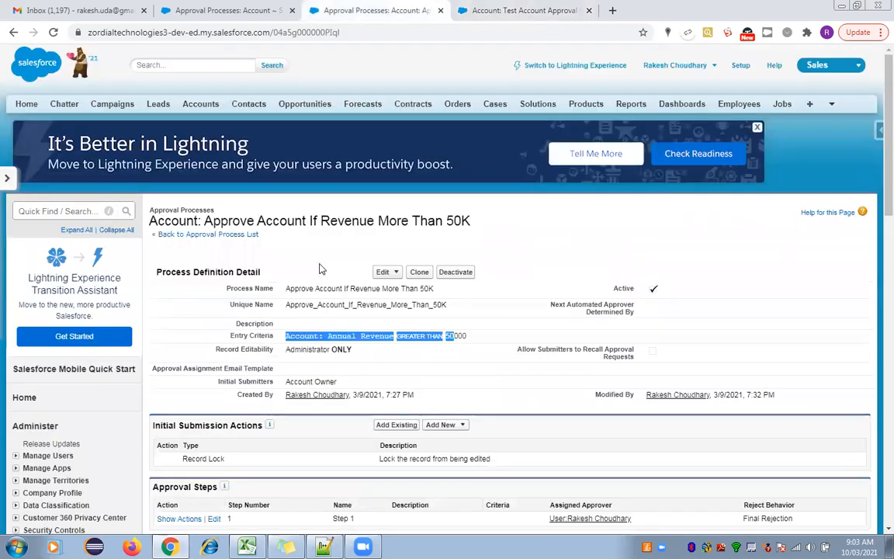
left_click_drag(229, 338, 475, 342)
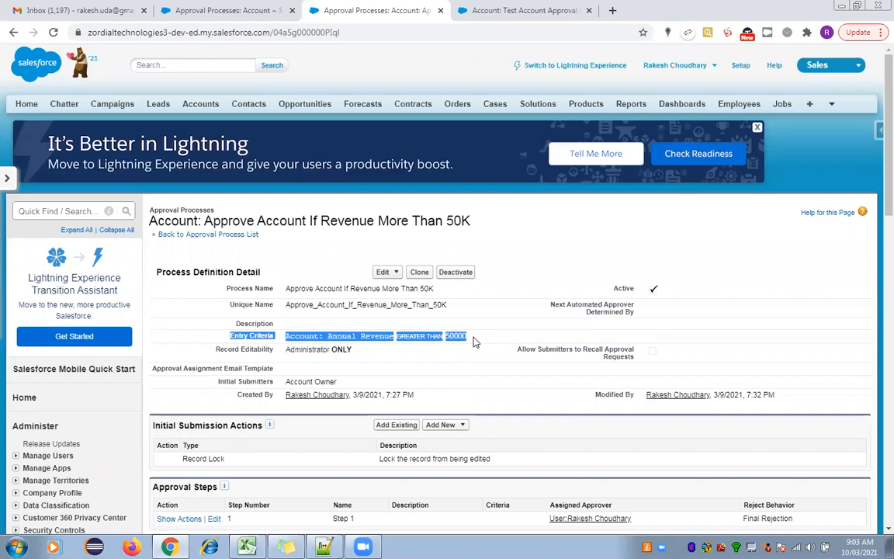
left_click(514, 9)
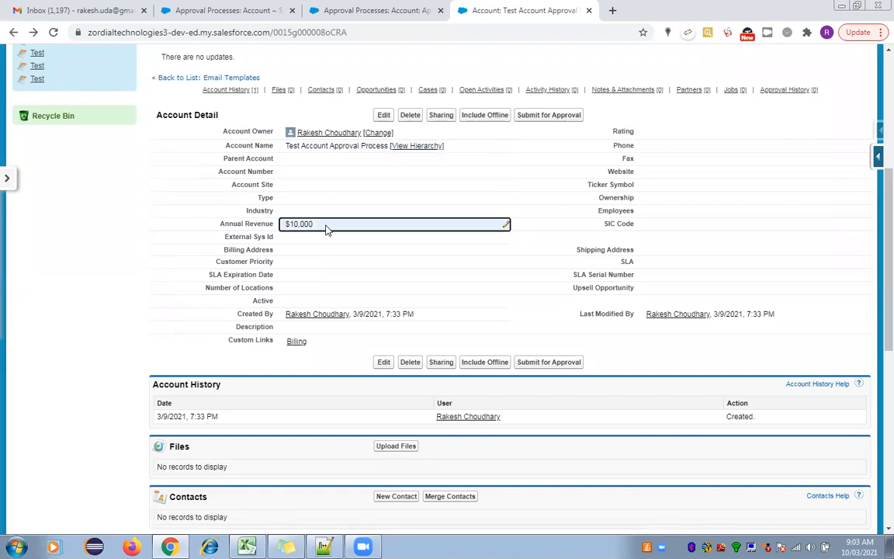
double_click(326, 227)
key("BackSpace")
type("51000")
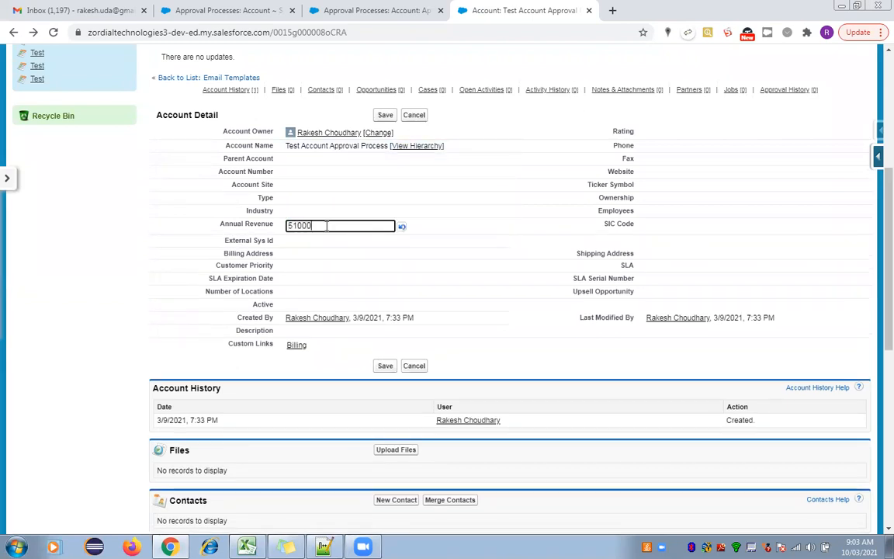
left_click(125, 235)
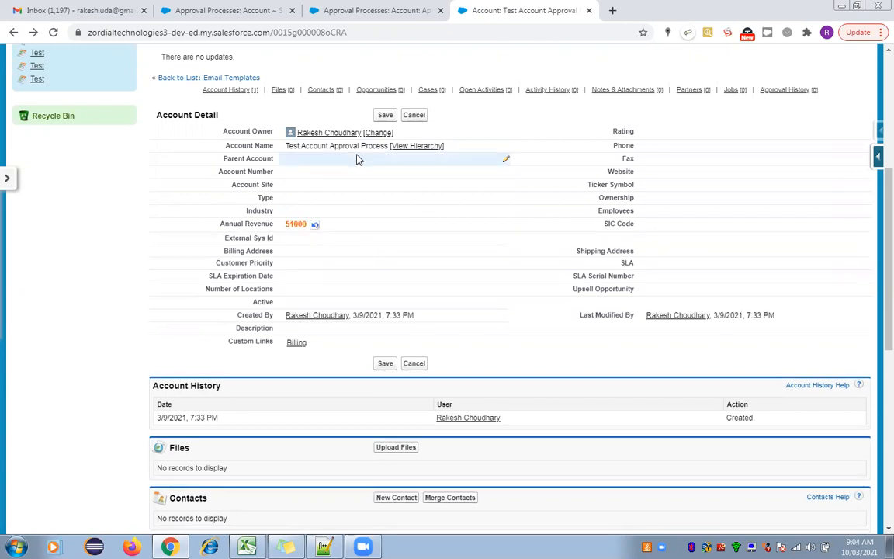
left_click(385, 114)
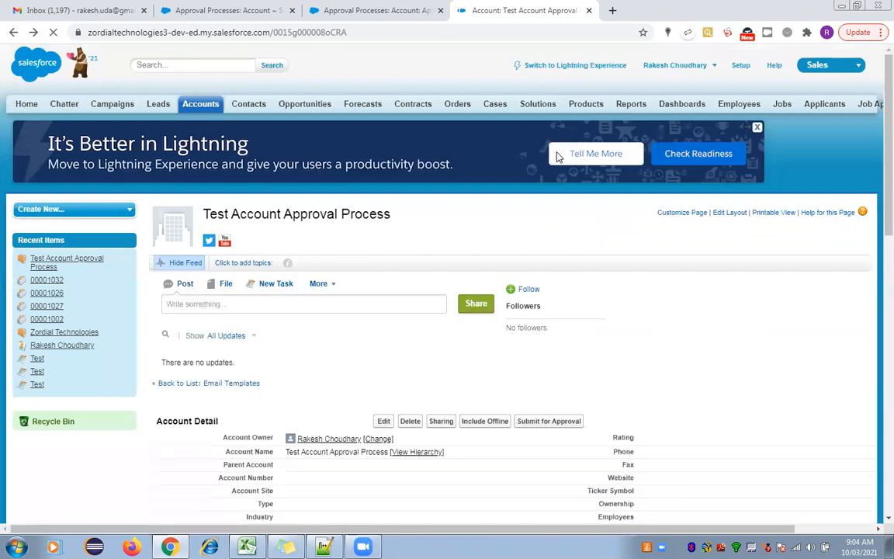
Submit the "Test Account Approval Process" account for approval and confirm the submission.
left_click_drag(877, 145, 875, 213)
scroll(875, 214, "down", 2)
left_click(543, 193)
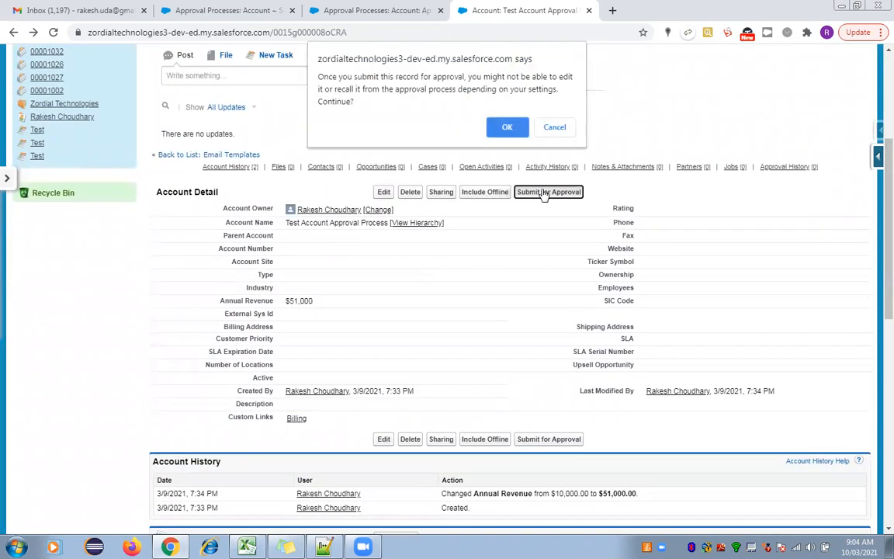
left_click(503, 128)
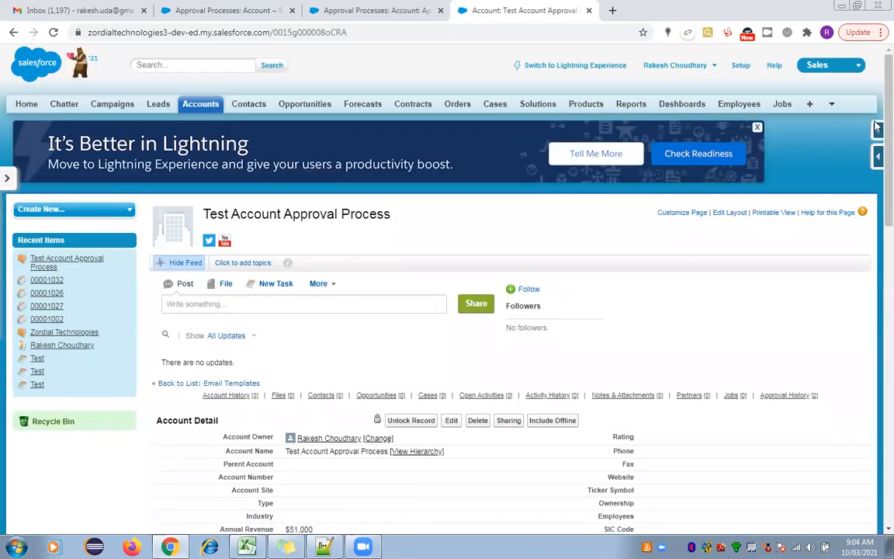
Approve the pending Step 1 request in the account's approval history with the comment "Approved".
scroll(877, 132, "down", 2)
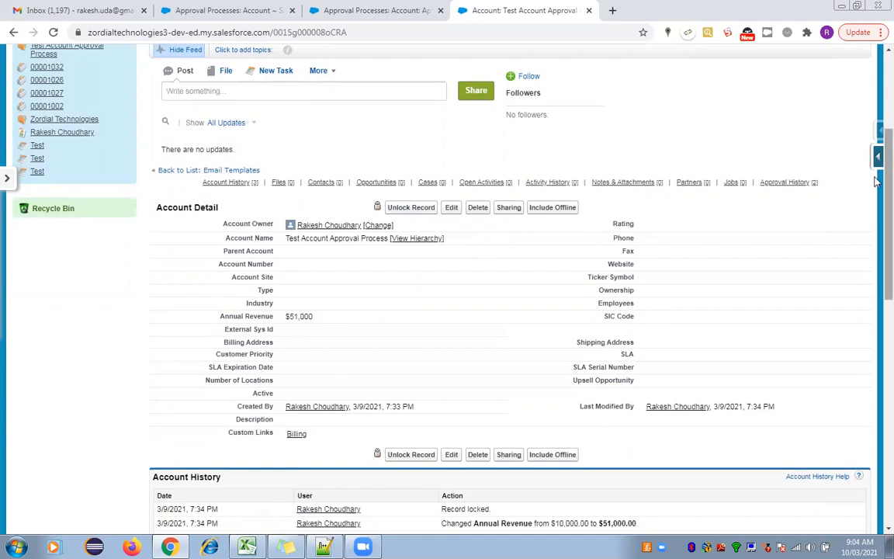
scroll(876, 305, "down", 3)
scroll(875, 305, "down", 6)
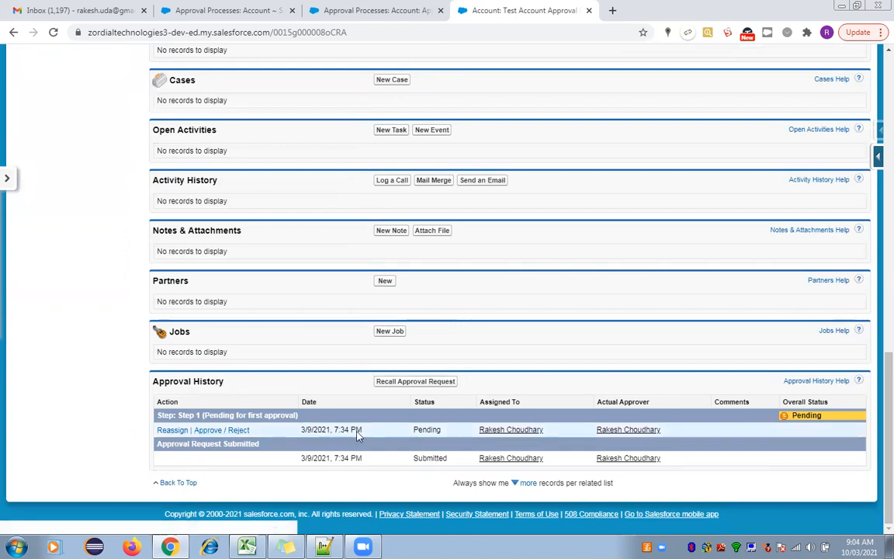
double_click(422, 431)
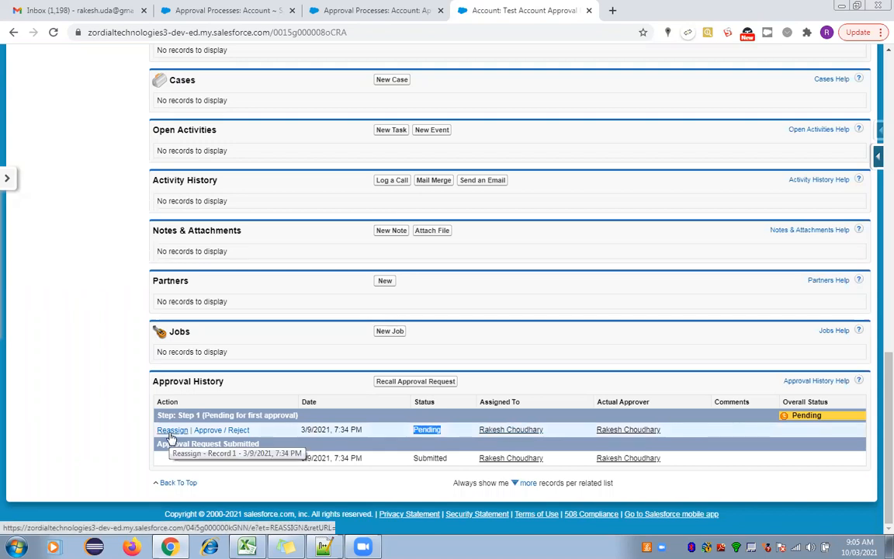
left_click(235, 433)
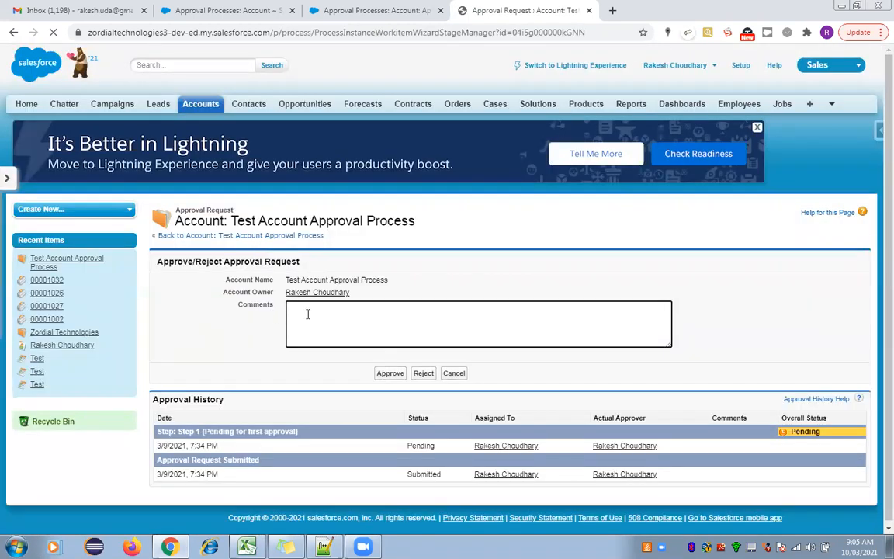
type("Approved")
left_click(390, 375)
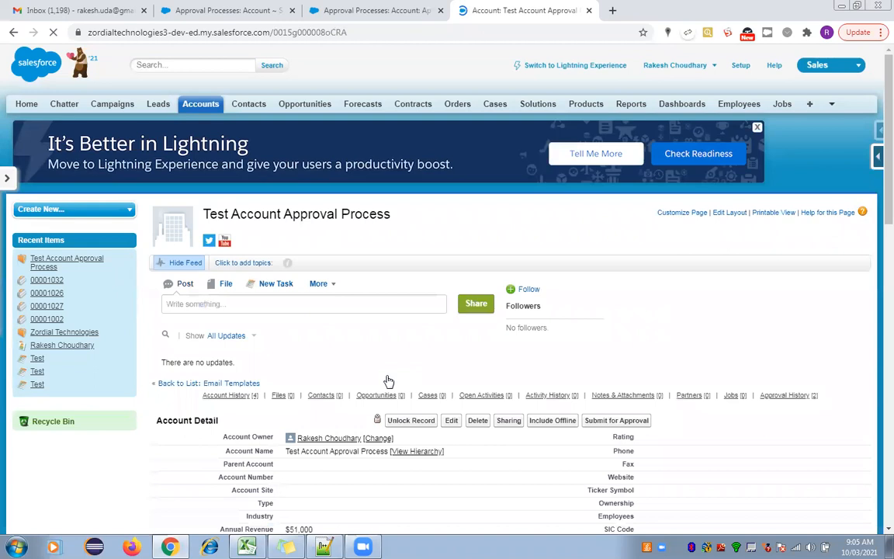
Check the status and comment of Step 1 in the account's approval history.
left_click_drag(877, 158, 877, 475)
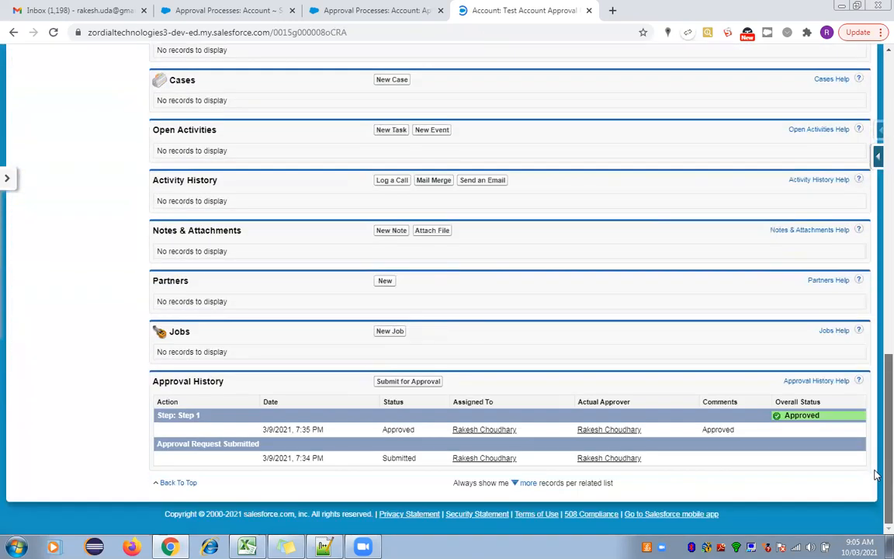
double_click(714, 431)
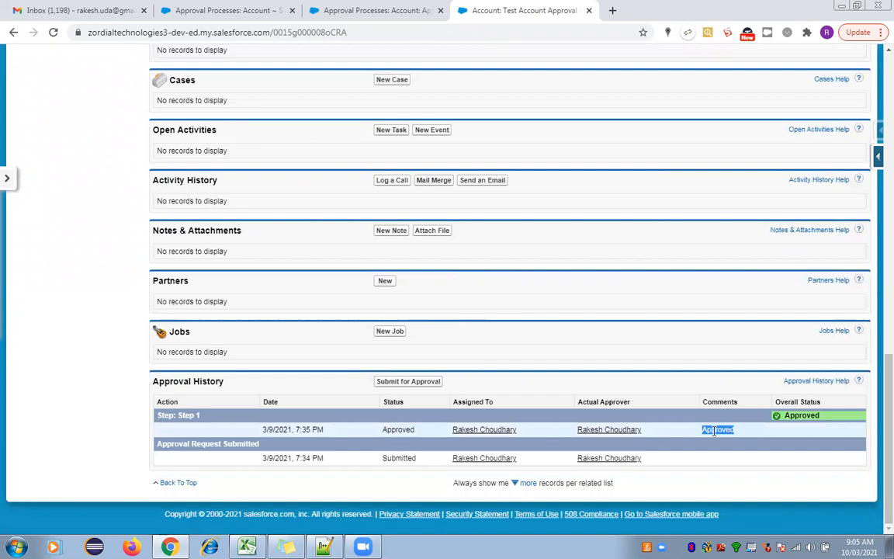
left_click_drag(877, 465, 877, 158)
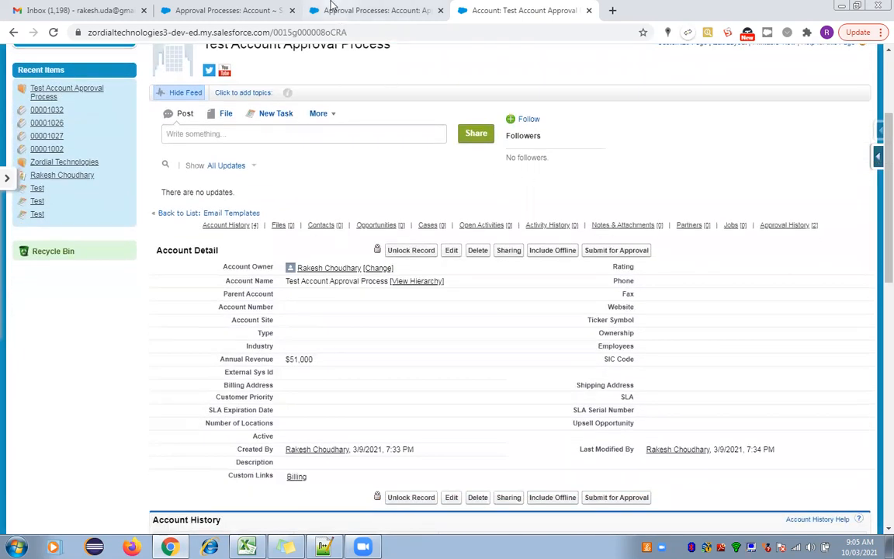
Review the approval process's actions, particularly the record lock setting under the final approval actions.
left_click(331, 6)
scroll(877, 279, "down", 4)
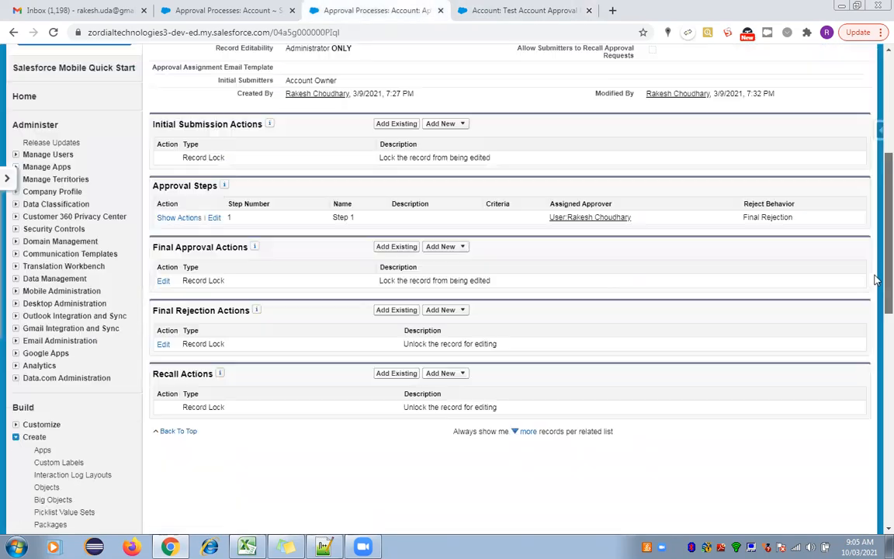
scroll(876, 280, "down", 2)
scroll(876, 273, "up", 1)
scroll(875, 256, "up", 1)
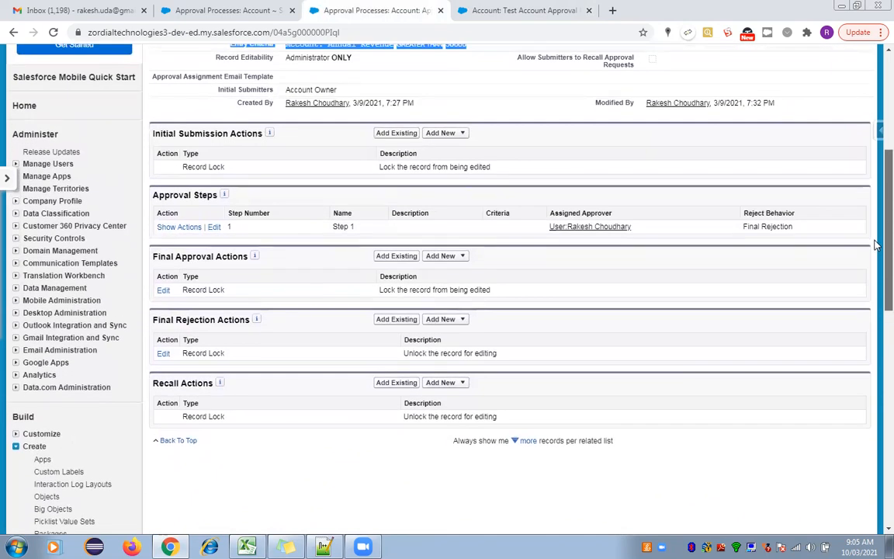
scroll(788, 221, "down", 1)
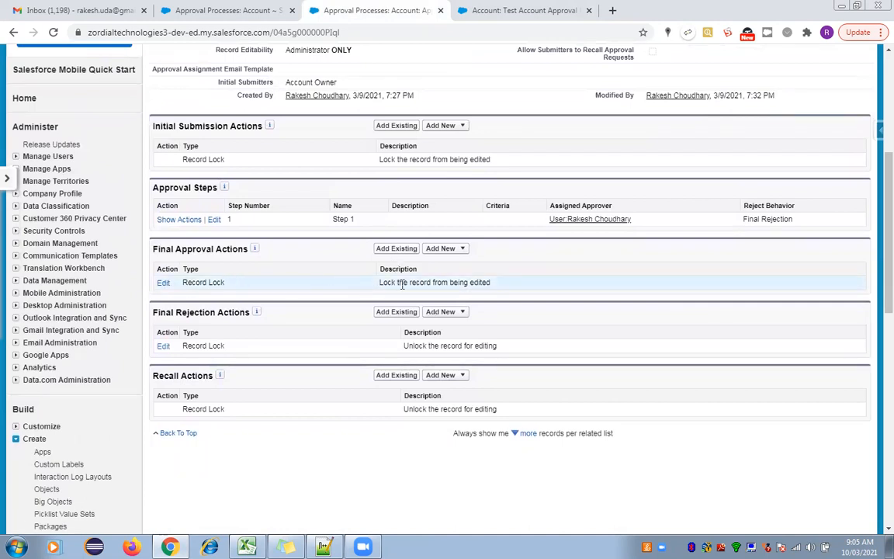
left_click_drag(371, 284, 493, 285)
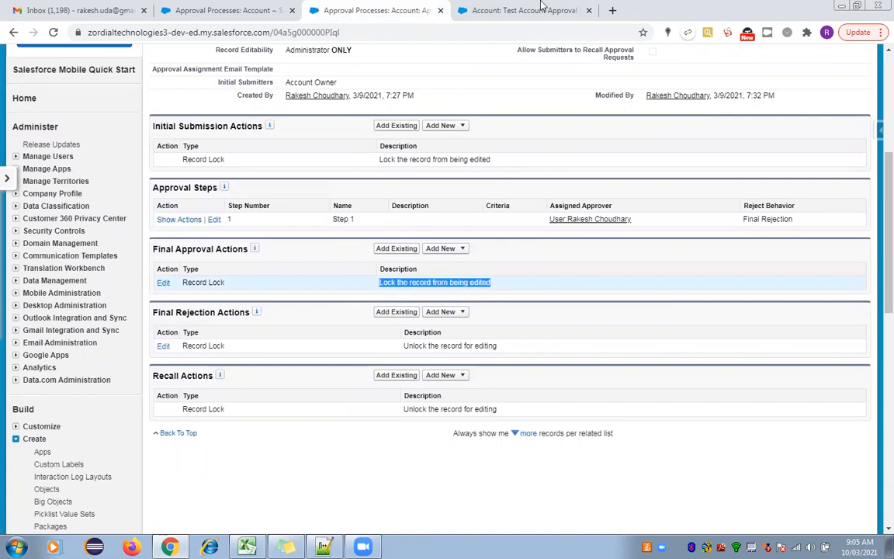
Examine the account's record lock, account history and approval history, and return to the approval process definition.
left_click(490, 10)
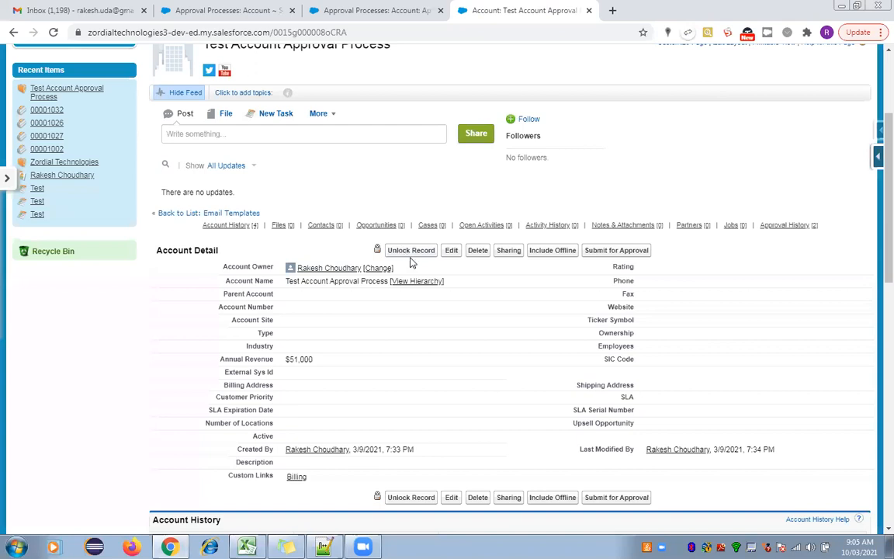
scroll(875, 183, "down", 1)
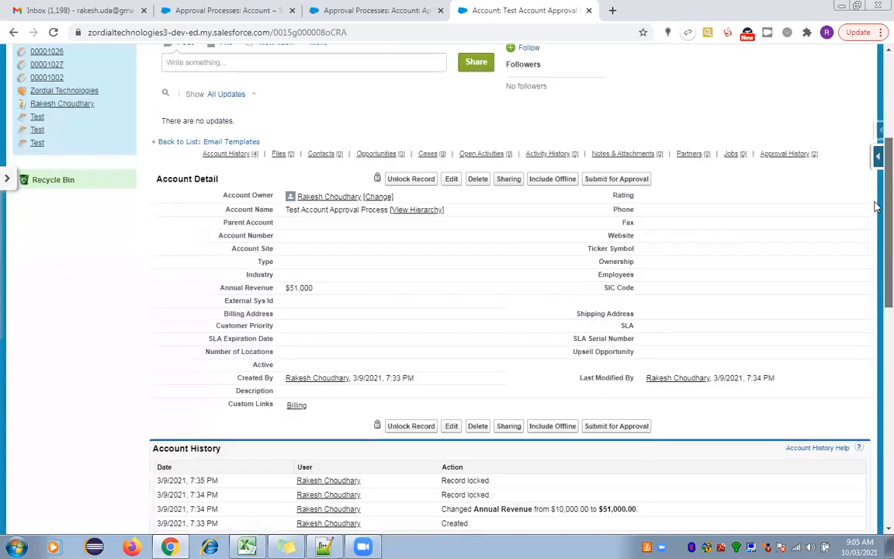
scroll(874, 279, "down", 2)
scroll(874, 280, "down", 6)
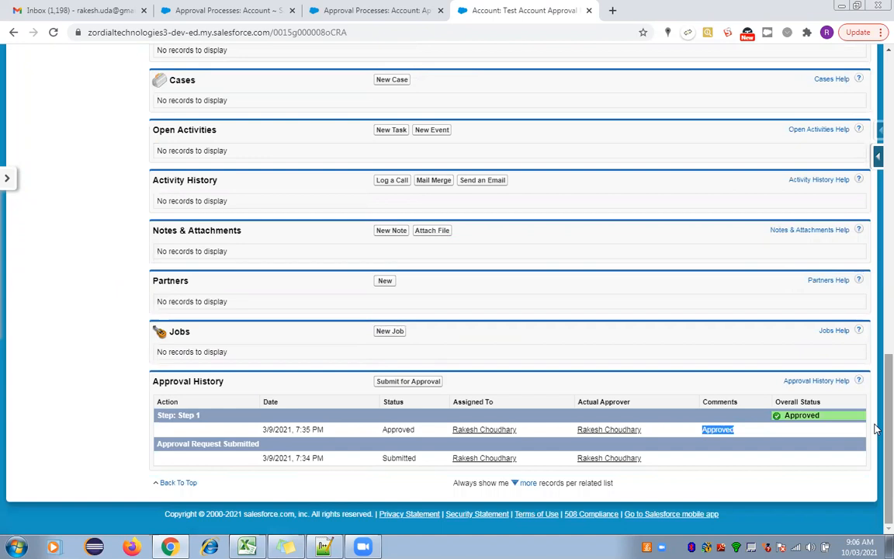
scroll(875, 429, "up", 7)
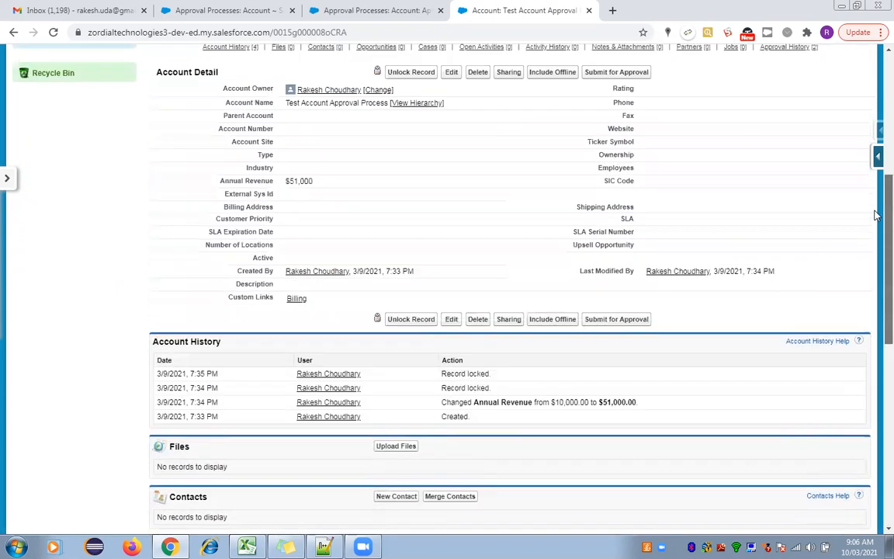
scroll(875, 215, "up", 4)
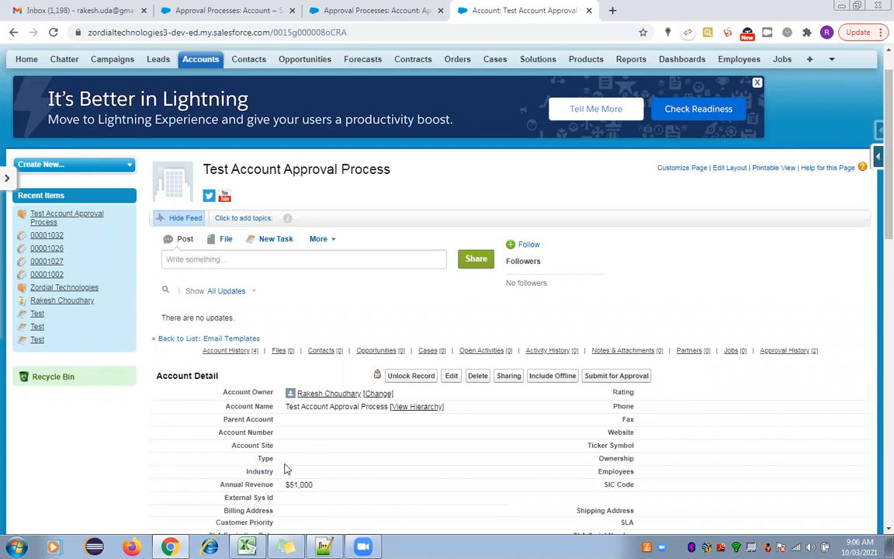
left_click(374, 10)
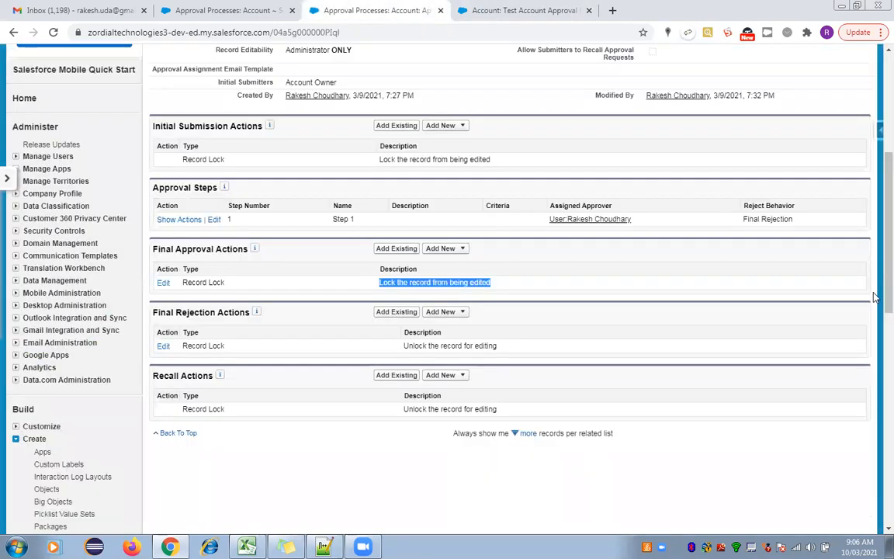
Clone the approval process for accounts with revenue above 50K and name the copy "Approve Account V1".
scroll(873, 238, "up", 3)
scroll(876, 238, "down", 1)
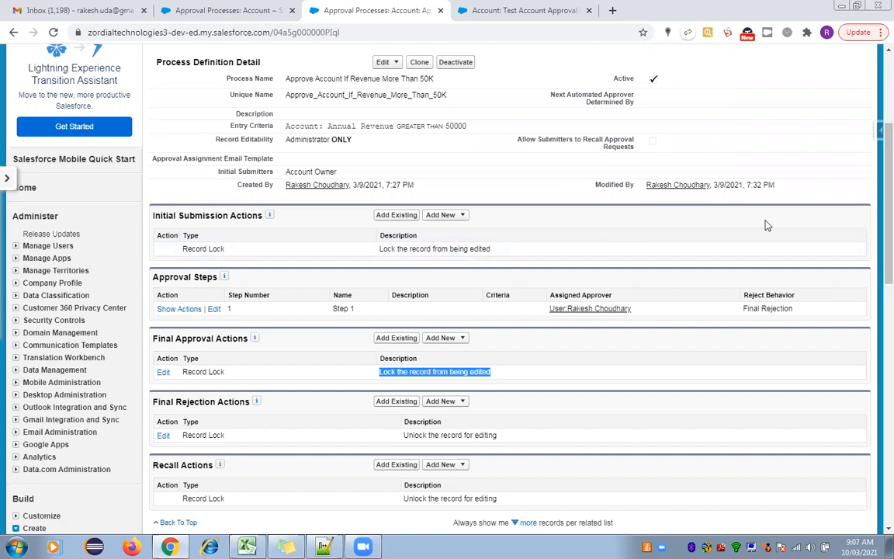
scroll(549, 187, "up", 3)
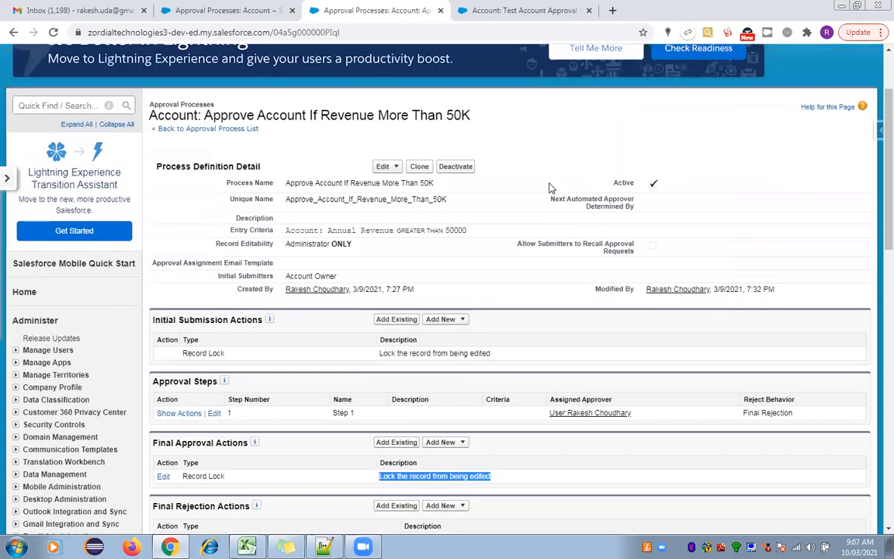
left_click(419, 167)
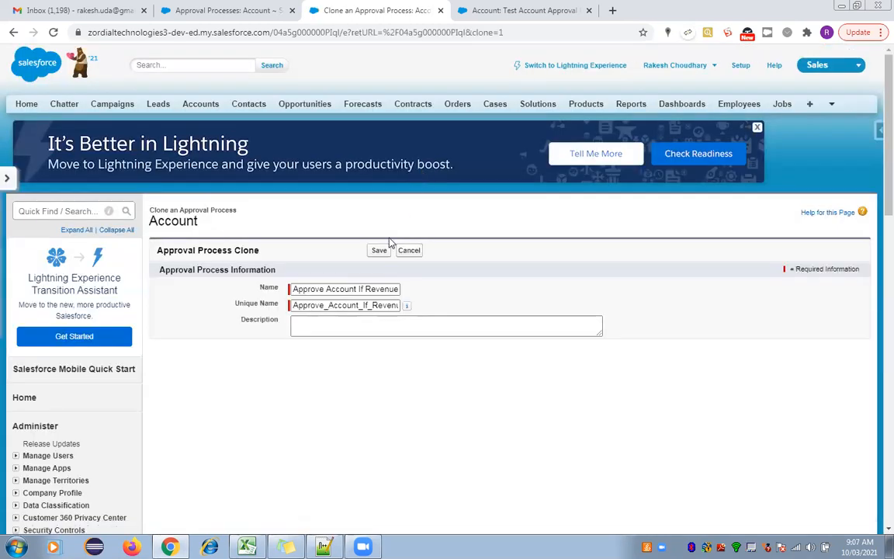
left_click(342, 289)
type("More Than 50K")
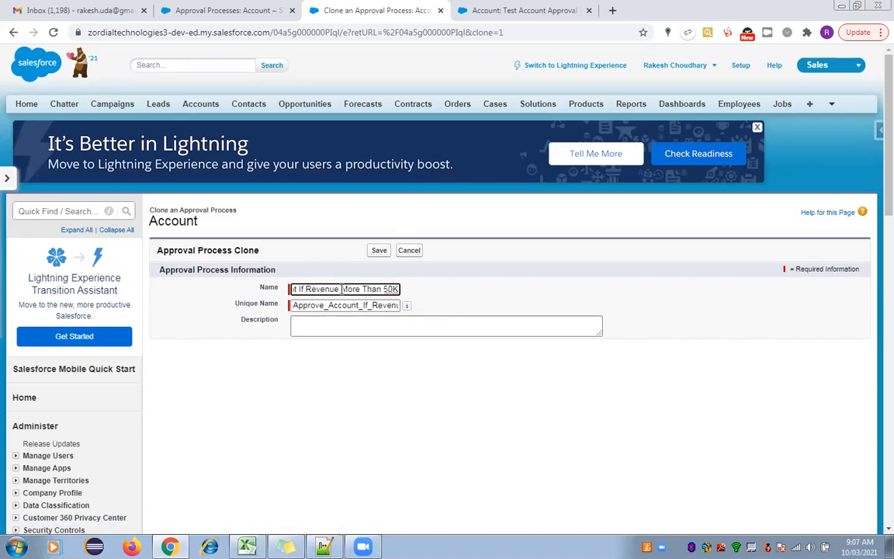
key("BackSpace")
key("BackSpace")
key("BackSpace")
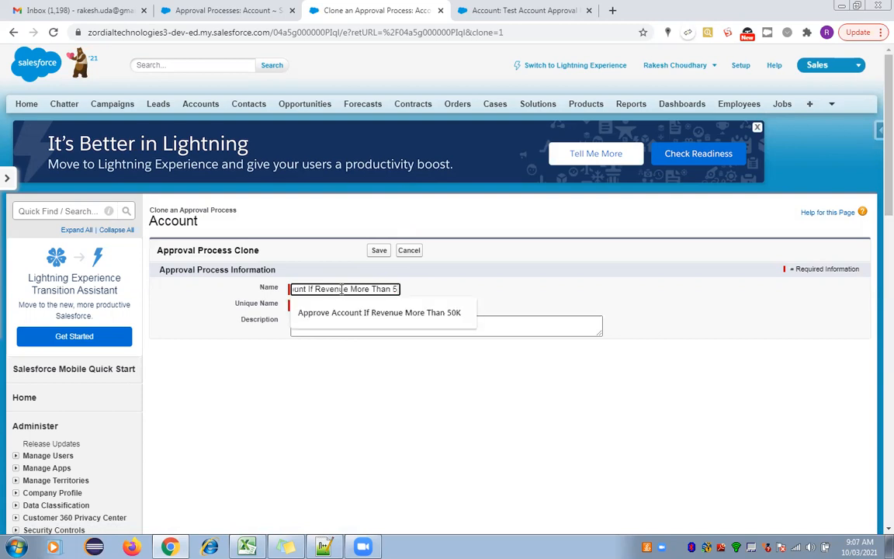
key("BackSpace")
key("BackSpace")
key("BackSpace")
key("BackSpace")
key("BackSpace")
key("BackSpace")
key("BackSpace")
key("BackSpace")
key("BackSpace")
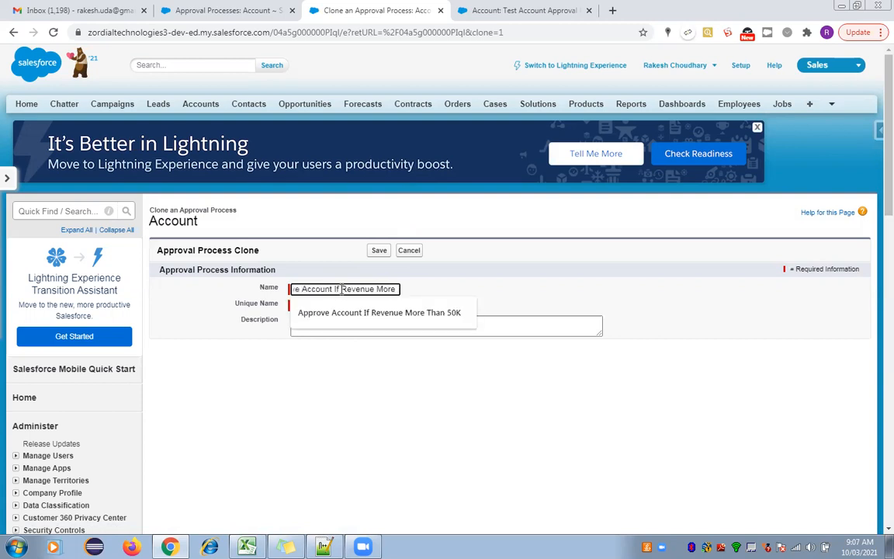
key("BackSpace")
key("BackSpace")
key("BackSpace")
key("BackSpace")
key("BackSpace")
key("BackSpace")
key("BackSpace")
key("BackSpace")
key("BackSpace")
key("BackSpace")
key("BackSpace")
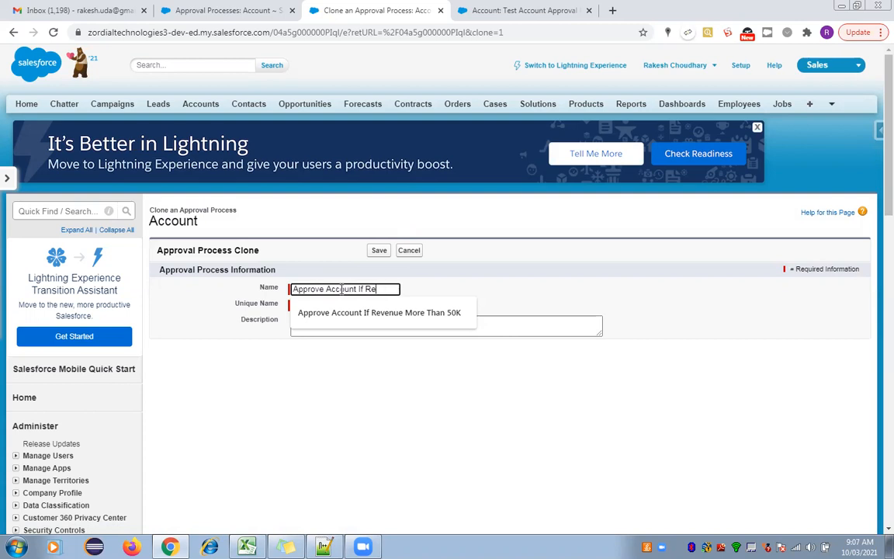
key("BackSpace")
type("V1")
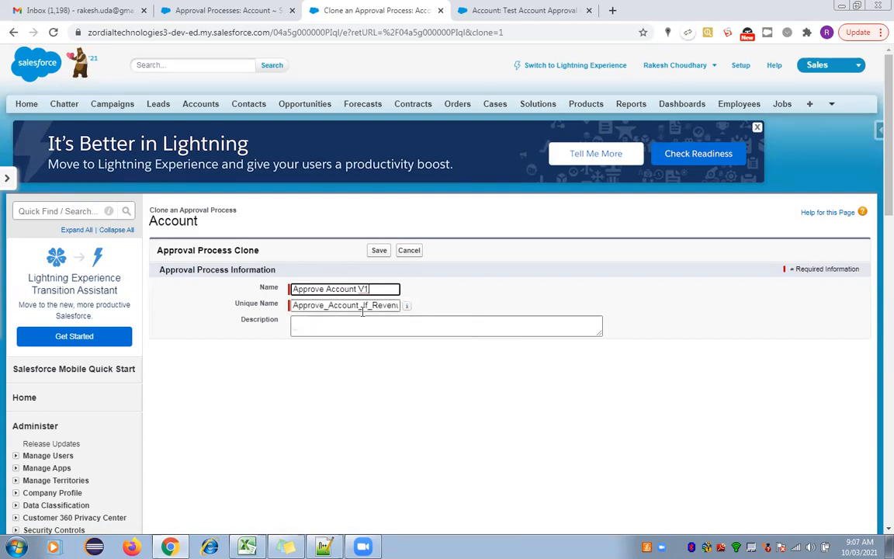
Set the clone's unique name to Approve_Account_V1, save it and acknowledge the activation reminder.
left_click_drag(360, 306, 487, 331)
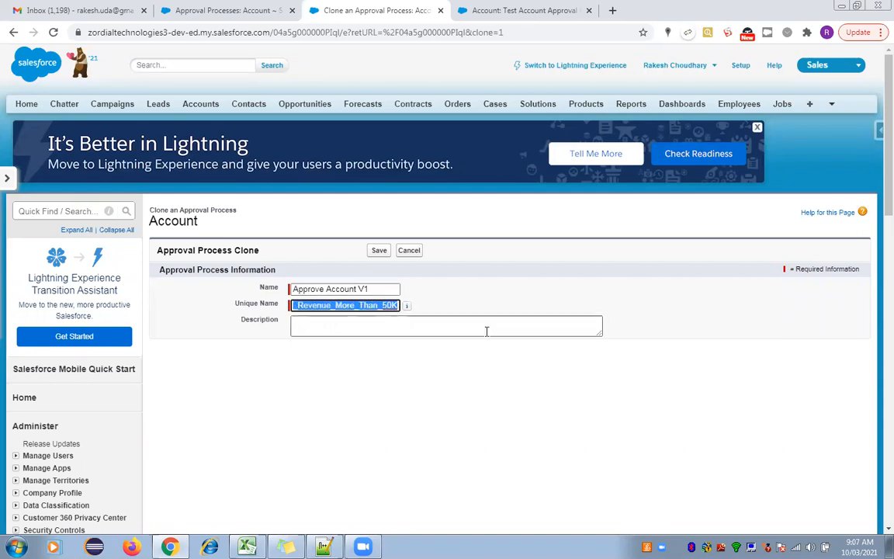
key("BackSpace")
type("V1")
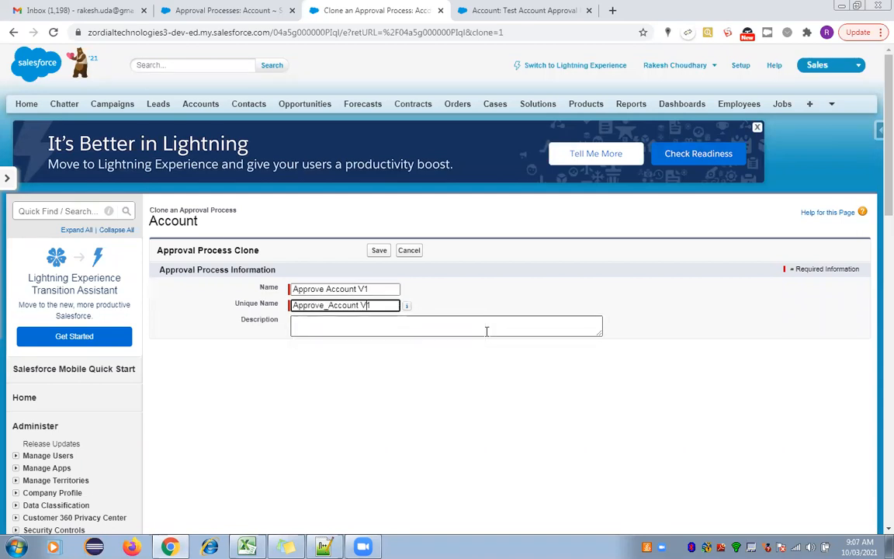
key("Left")
key("BackSpace")
type("_")
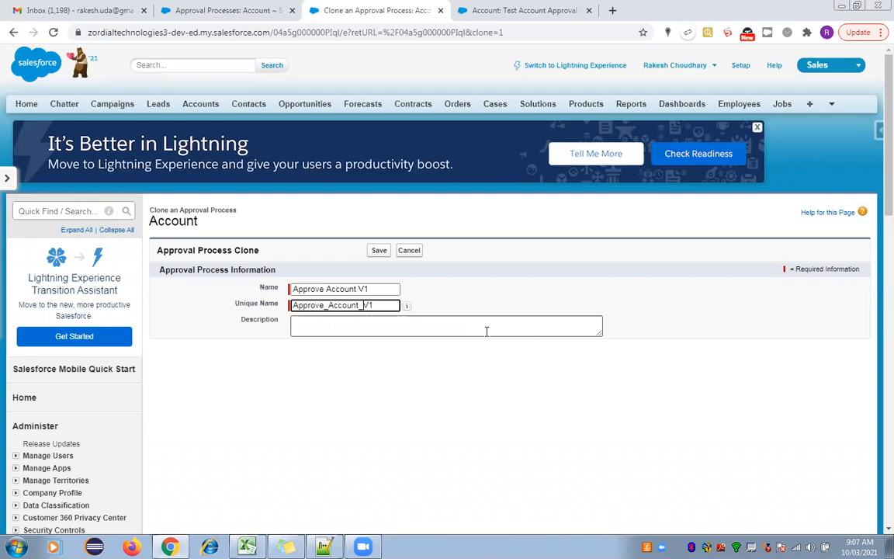
left_click(379, 252)
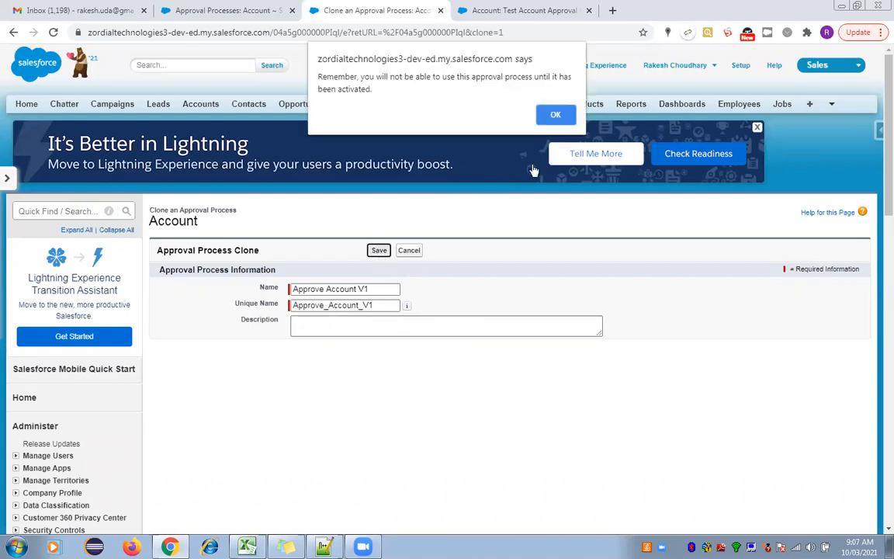
left_click(554, 116)
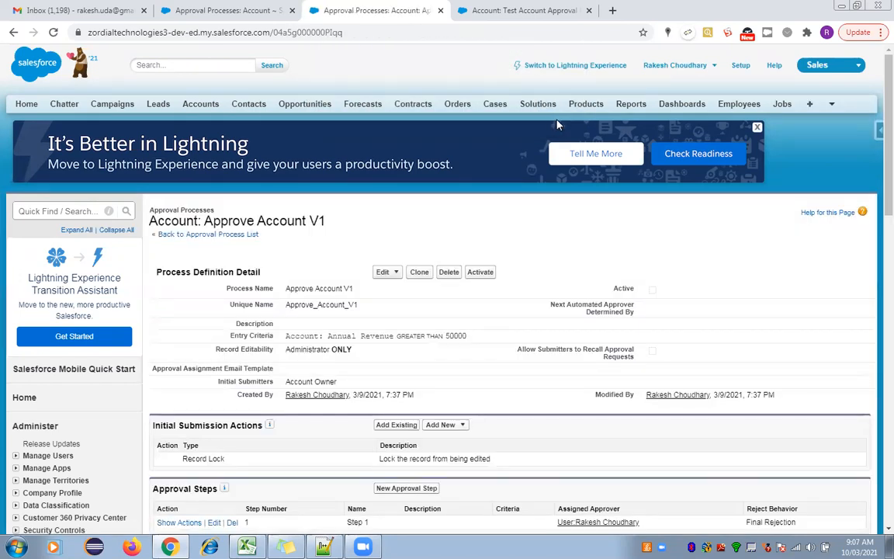
Add a new approval step to Approve Account V1 and name it "Annual Revenue More Than 80K".
scroll(424, 128, "down", 3)
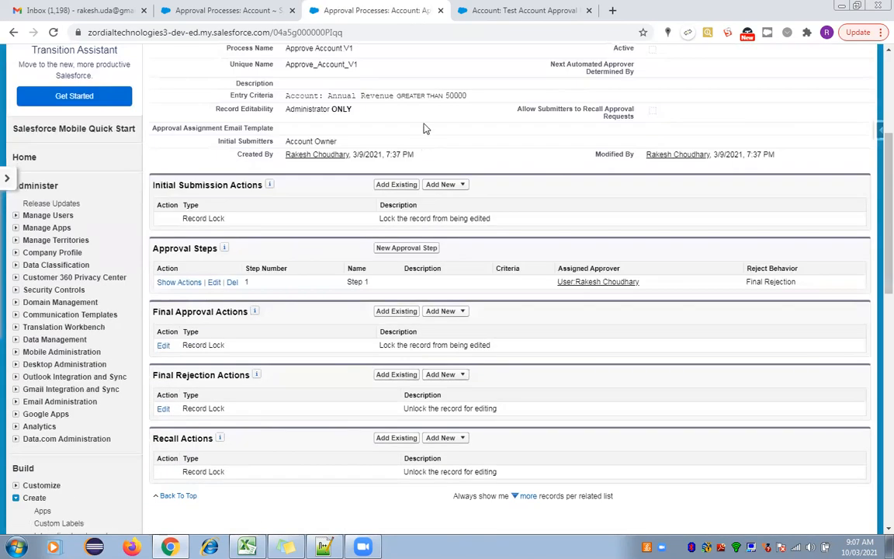
left_click(382, 249)
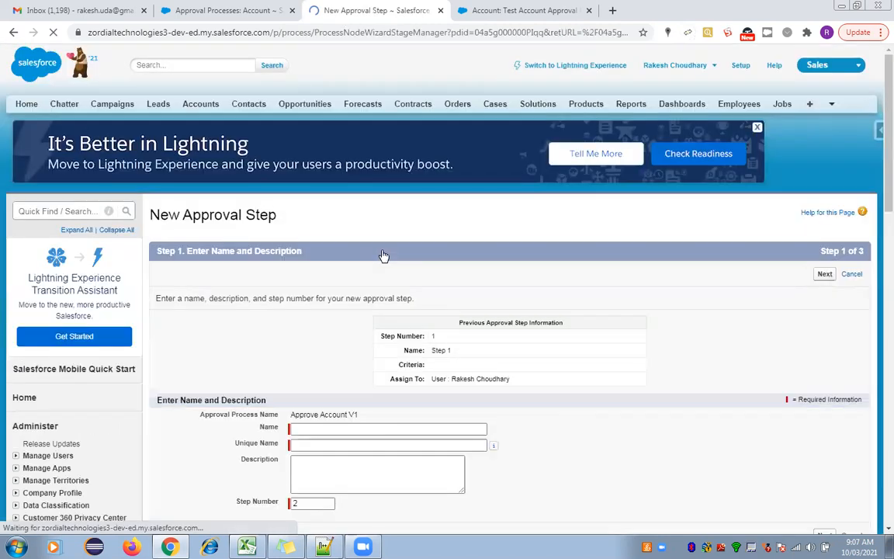
scroll(875, 229, "down", 2)
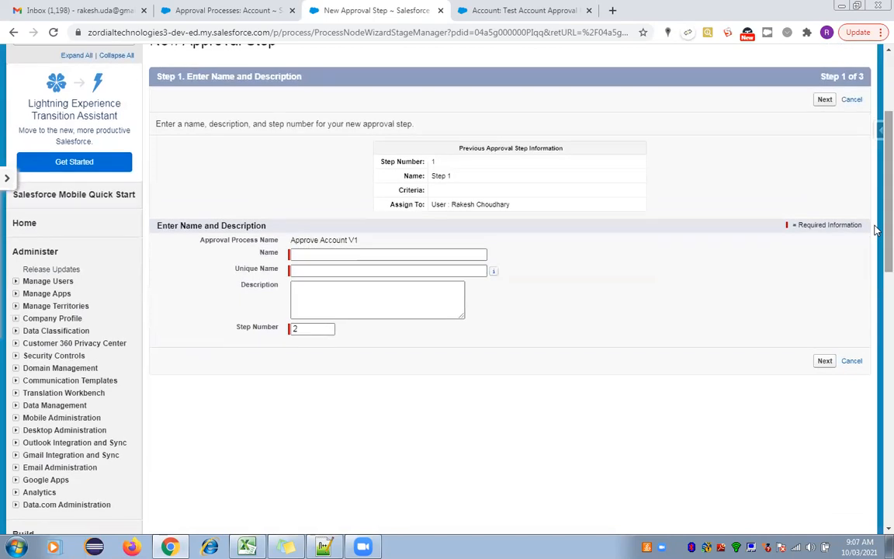
left_click(356, 254)
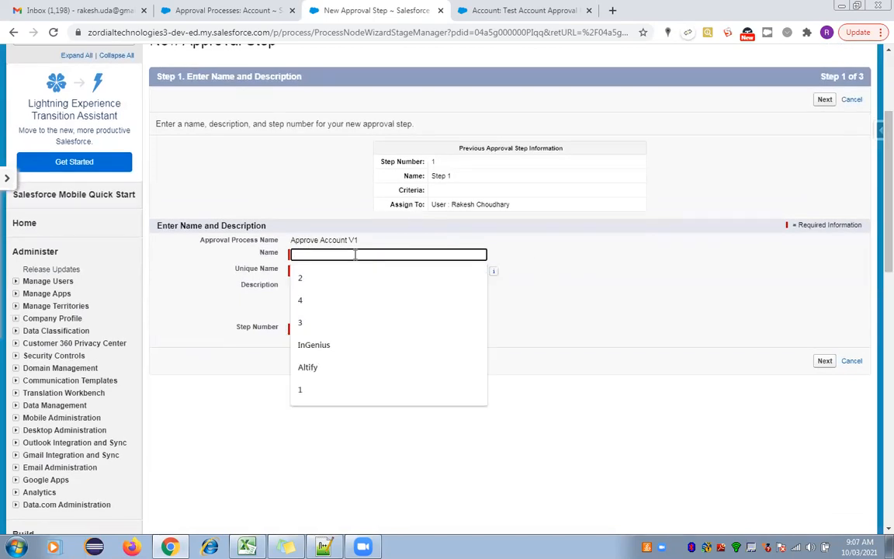
type("An")
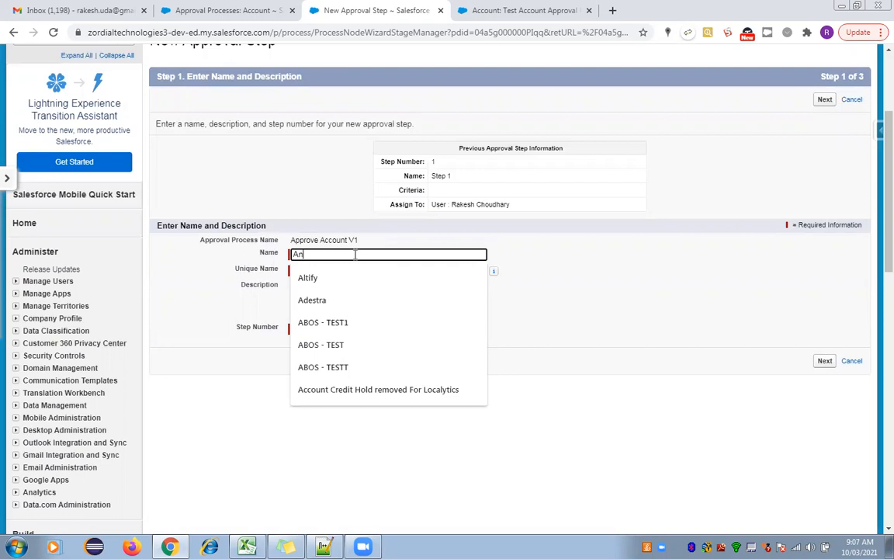
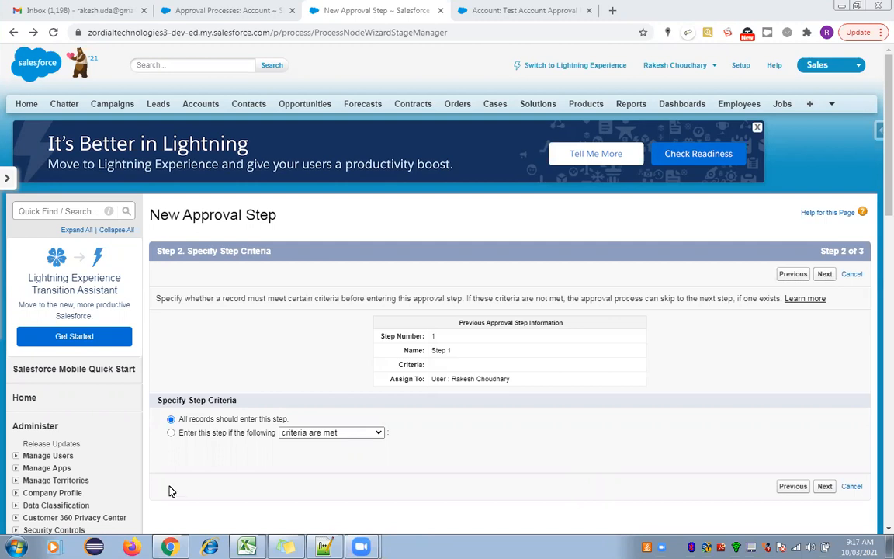
Restrict entry to the new approval step to accounts whose Annual Revenue is greater than 80000, and continue to approver selection.
left_click(183, 437)
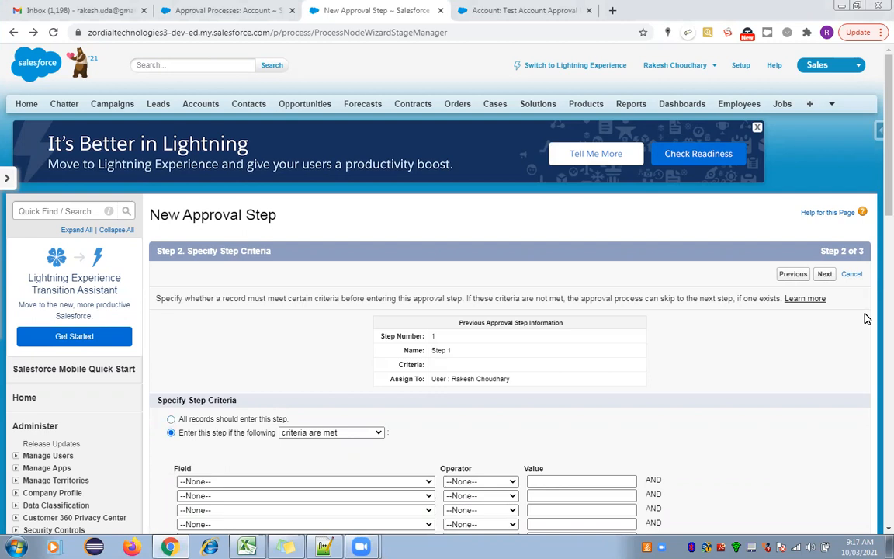
scroll(520, 276, "down", 2)
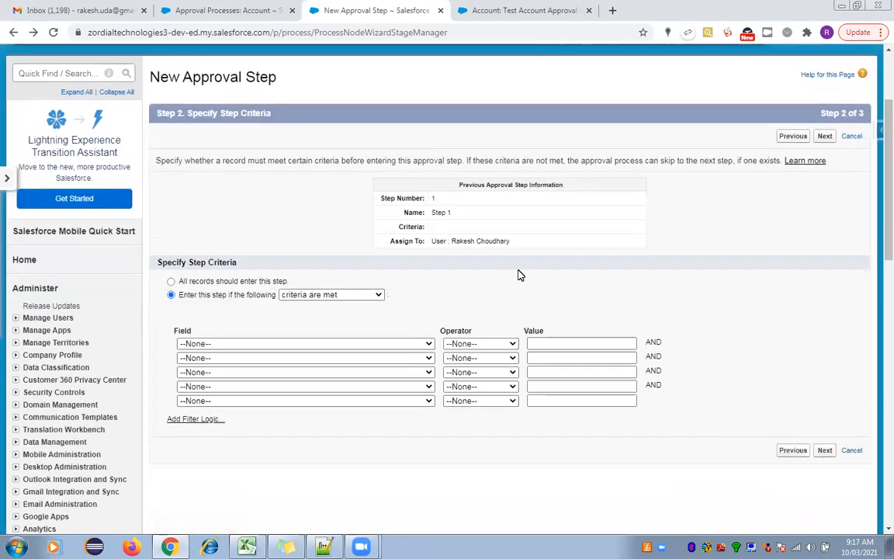
left_click(420, 344)
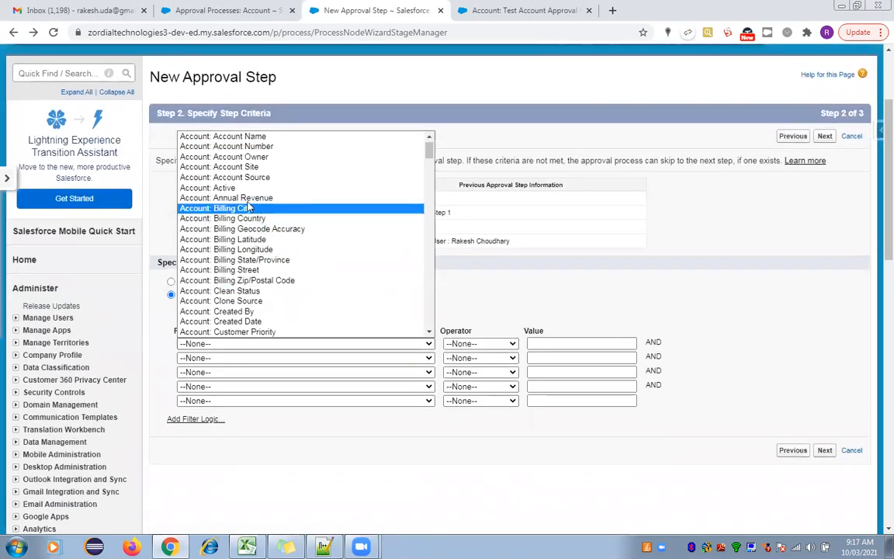
left_click(215, 197)
left_click(467, 344)
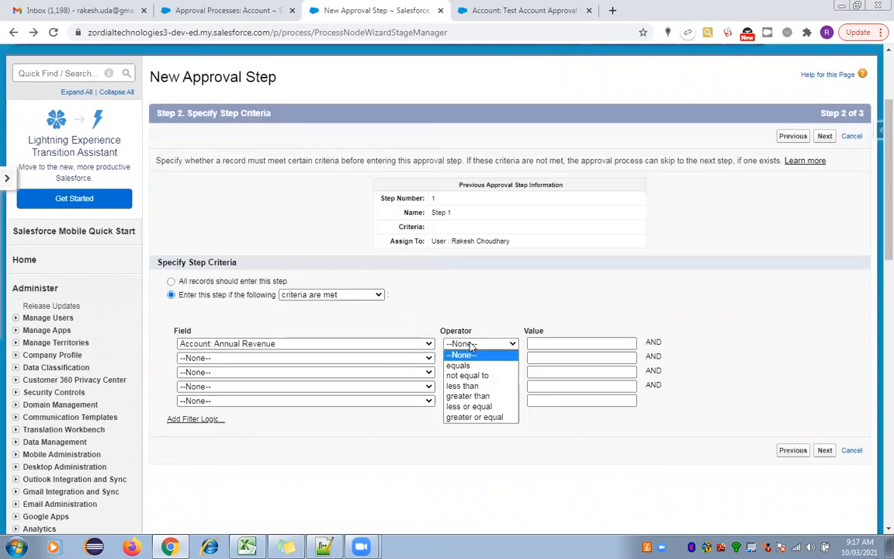
left_click(468, 396)
left_click(546, 344)
type("80000")
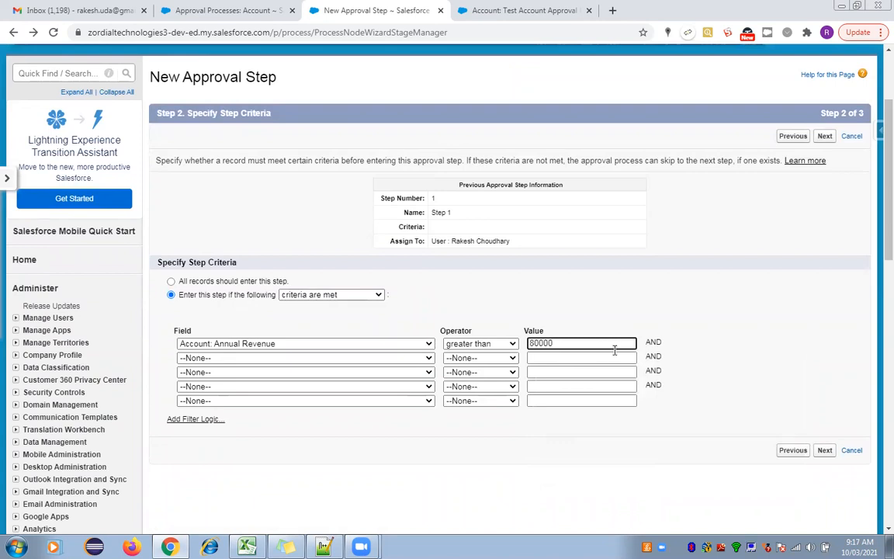
left_click(738, 377)
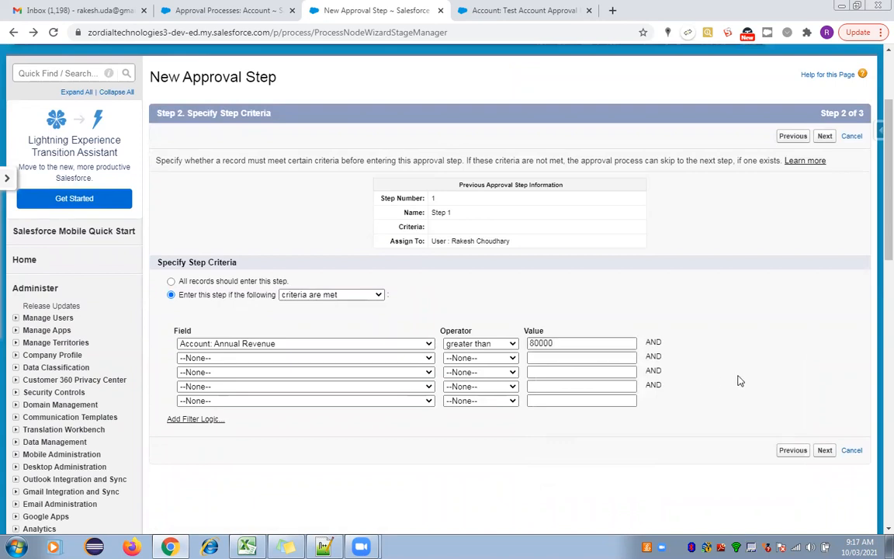
left_click(824, 136)
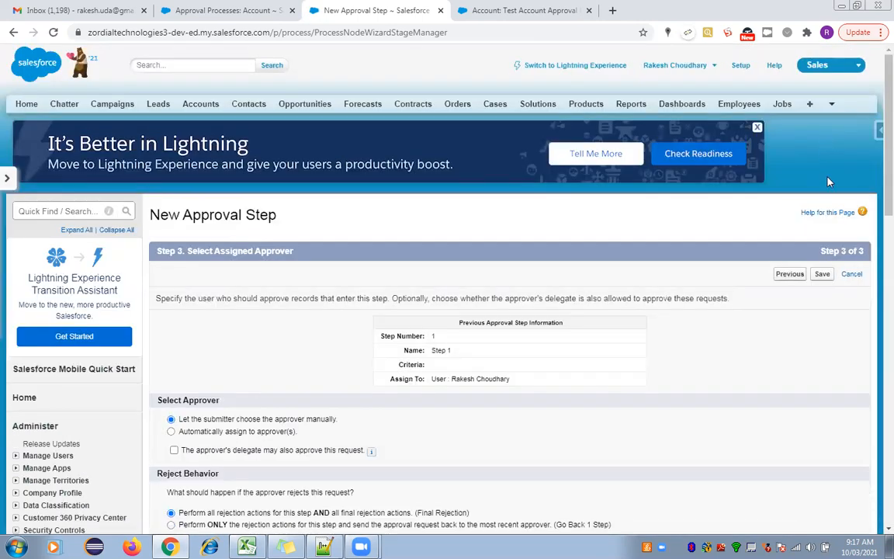
Automatically assign the new step to the same user as Step 1, save it, and return to the process details without adding workflow actions.
scroll(875, 144, "down", 3)
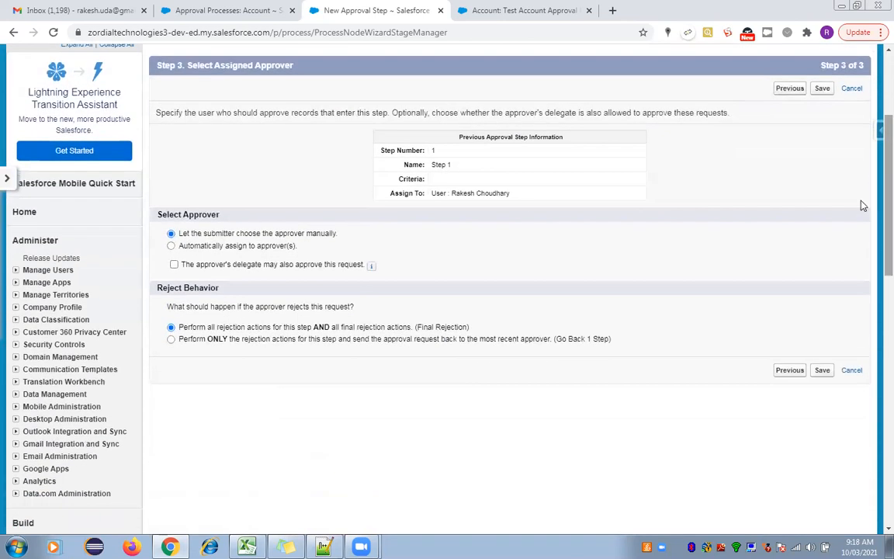
left_click(201, 248)
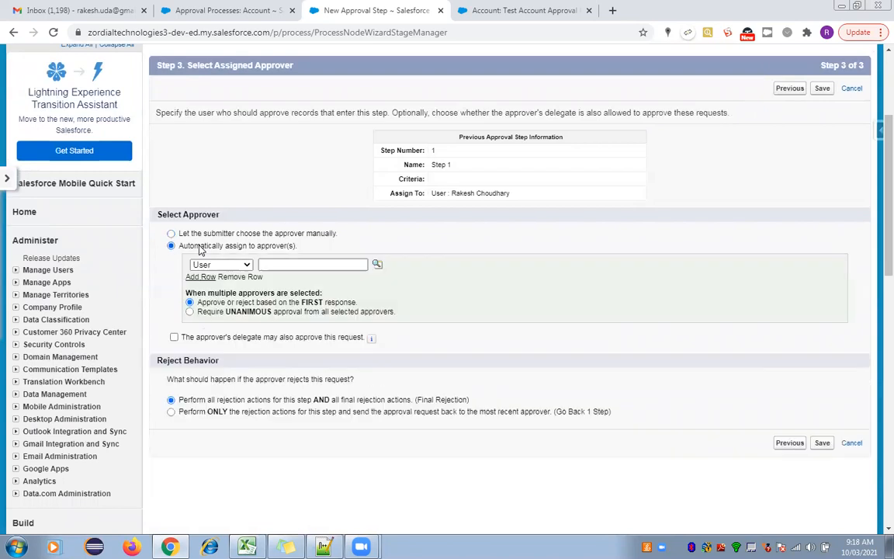
left_click(293, 266)
left_click(291, 286)
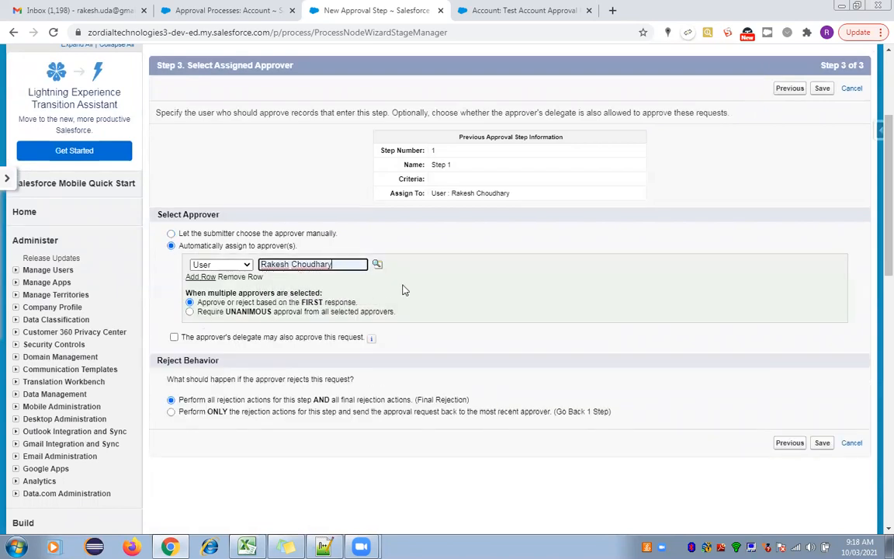
left_click(822, 444)
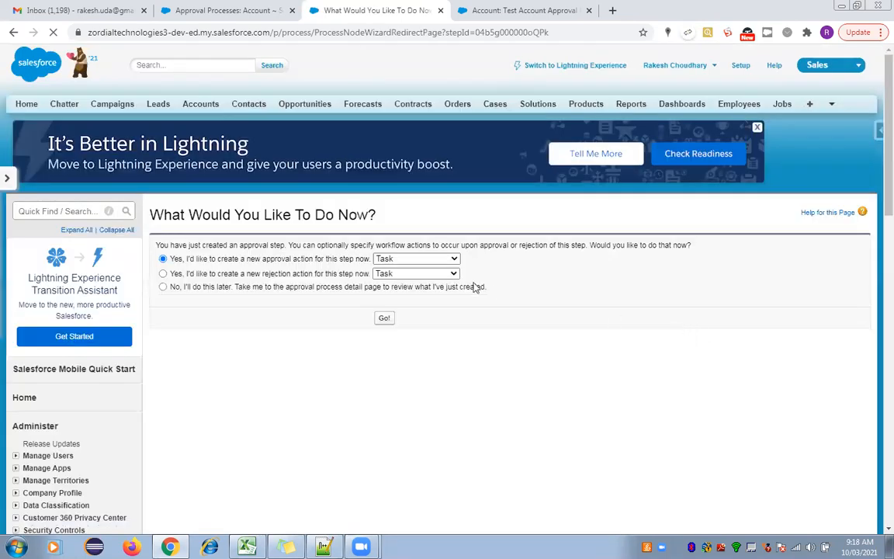
left_click(258, 287)
left_click(384, 320)
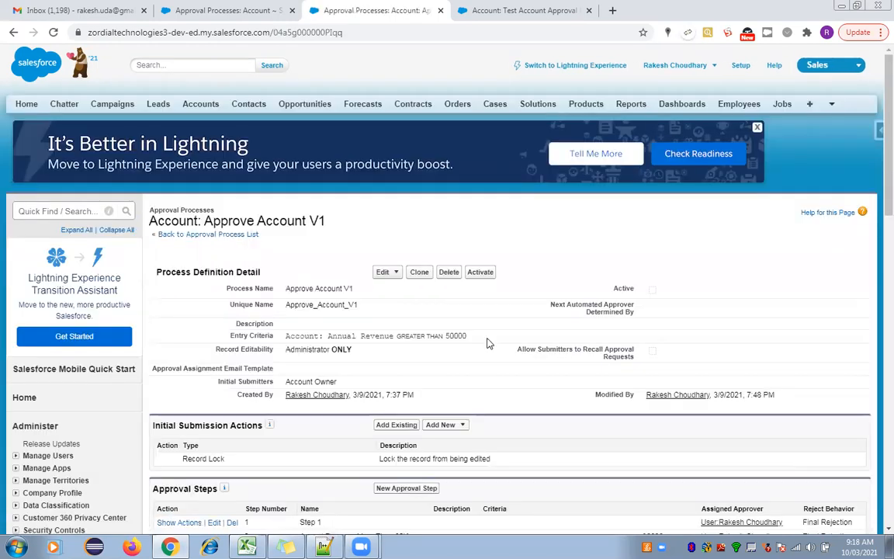
Edit Step 1 of Approve Account V1 so only accounts with Annual Revenue greater than 50000 enter it.
scroll(875, 151, "down", 3)
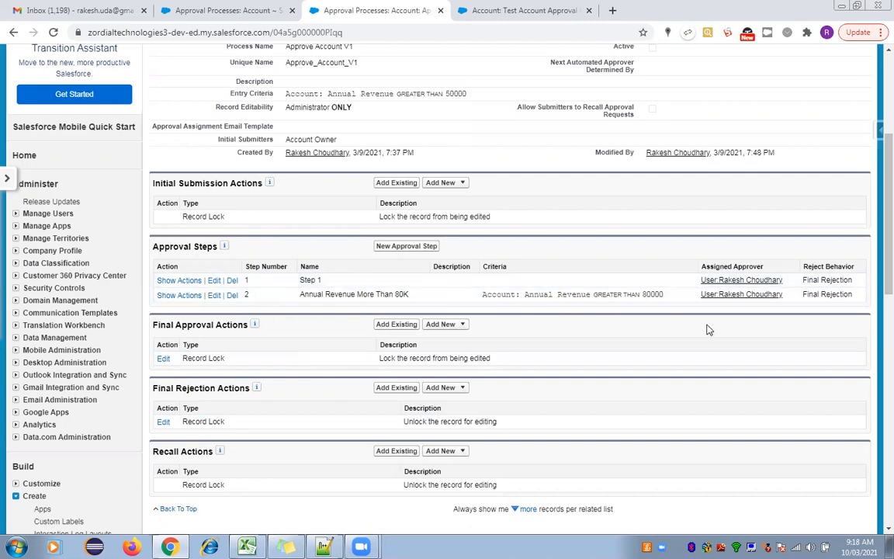
scroll(791, 248, "up", 2)
left_click_drag(874, 243, 874, 249)
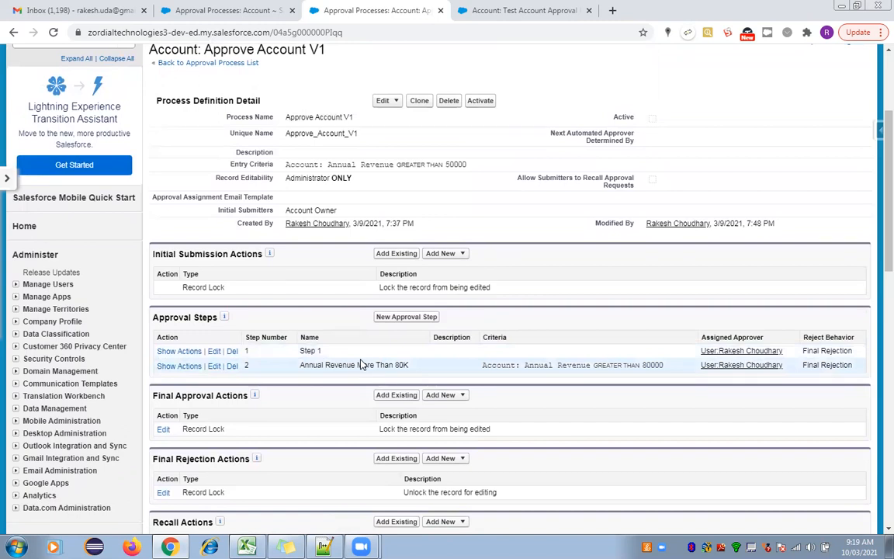
left_click(213, 352)
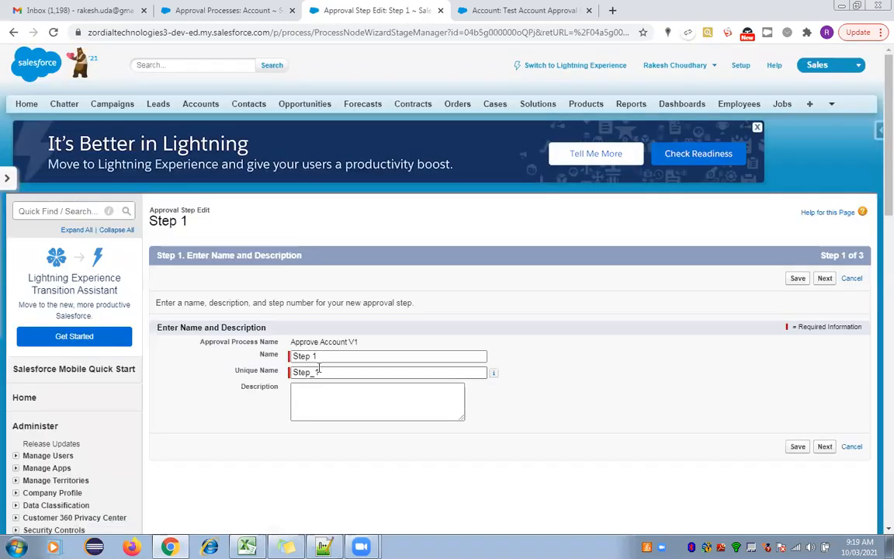
left_click(823, 279)
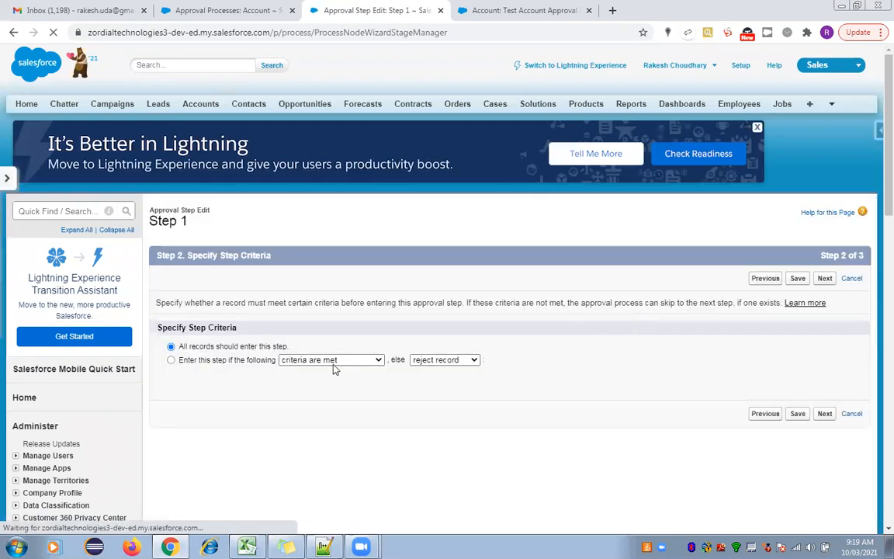
left_click(219, 362)
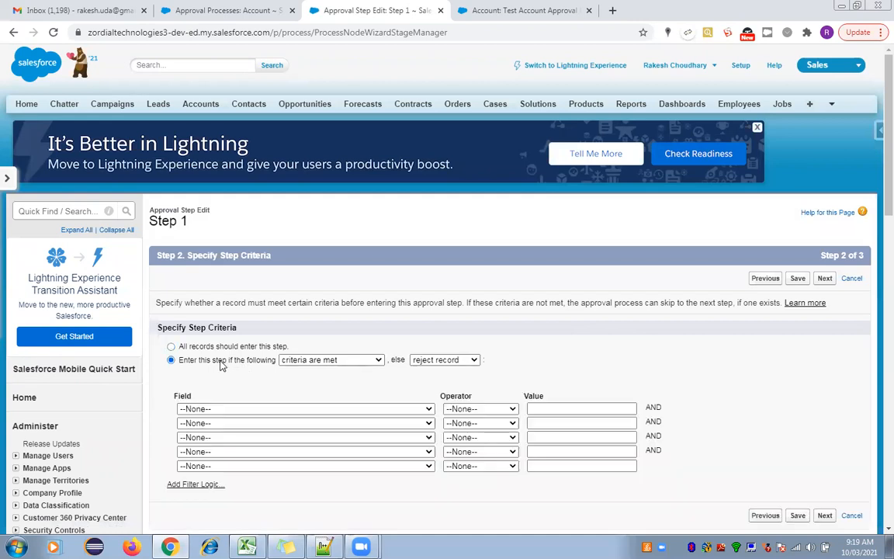
left_click(277, 409)
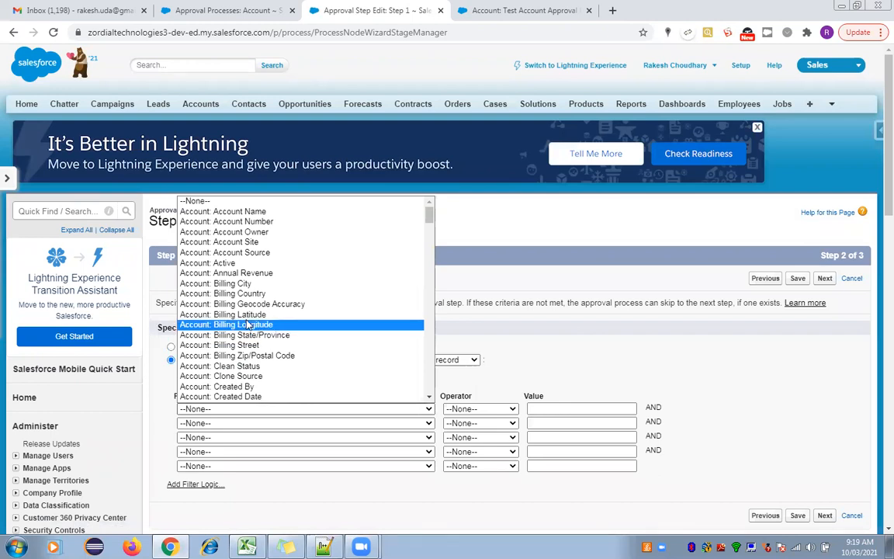
left_click(241, 274)
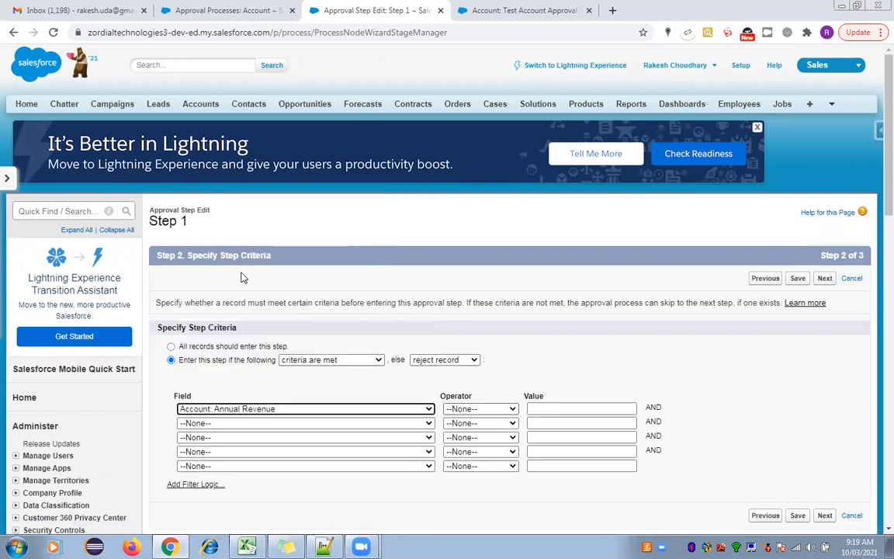
left_click(479, 409)
key("Down")
key("Down")
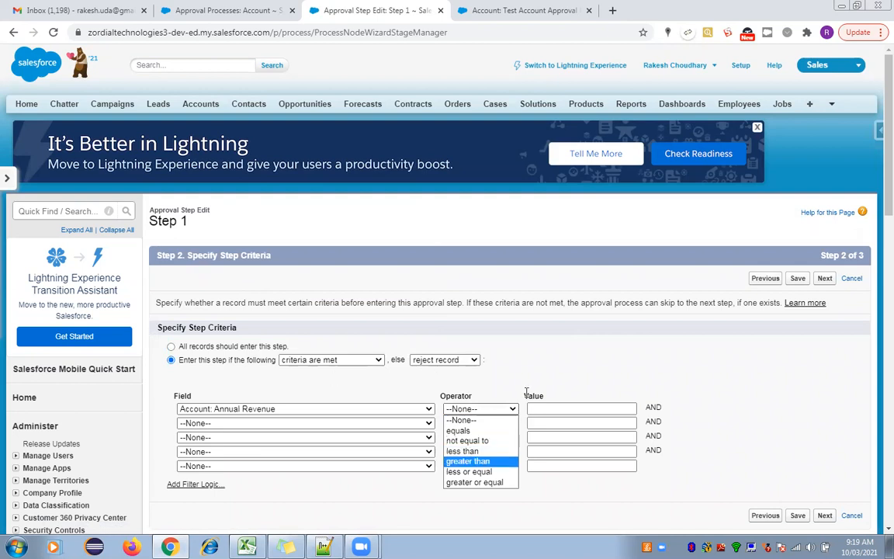
key("Return")
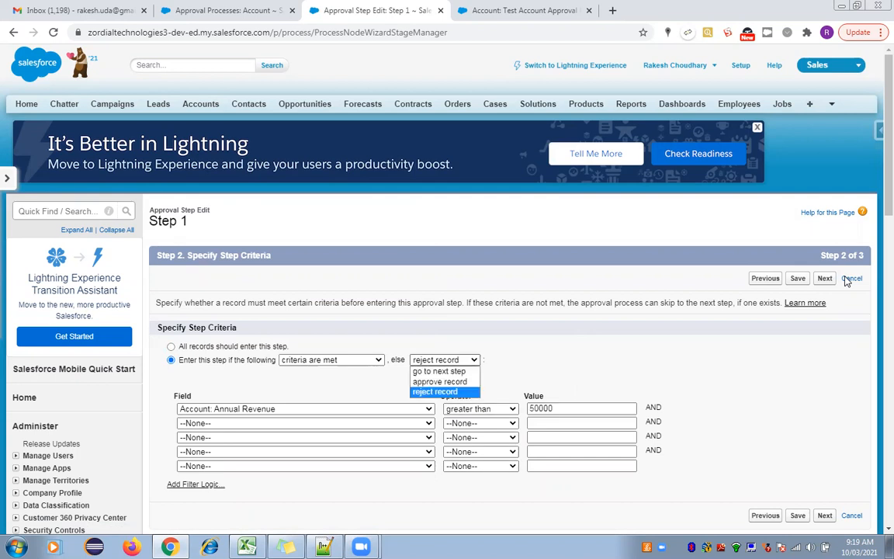
Send records not meeting Step 1's criteria to the next step, keep the assigned approver, and save Step 1.
key("Escape")
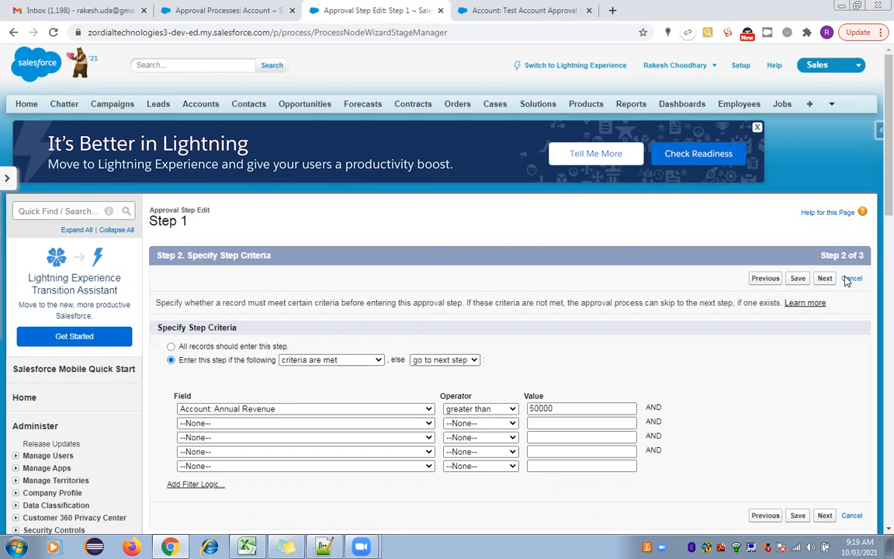
left_click(824, 277)
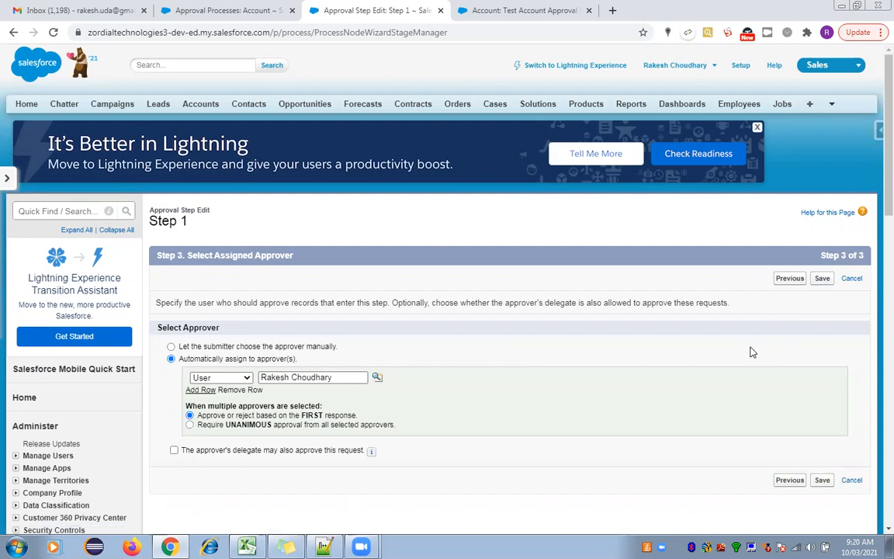
left_click(822, 279)
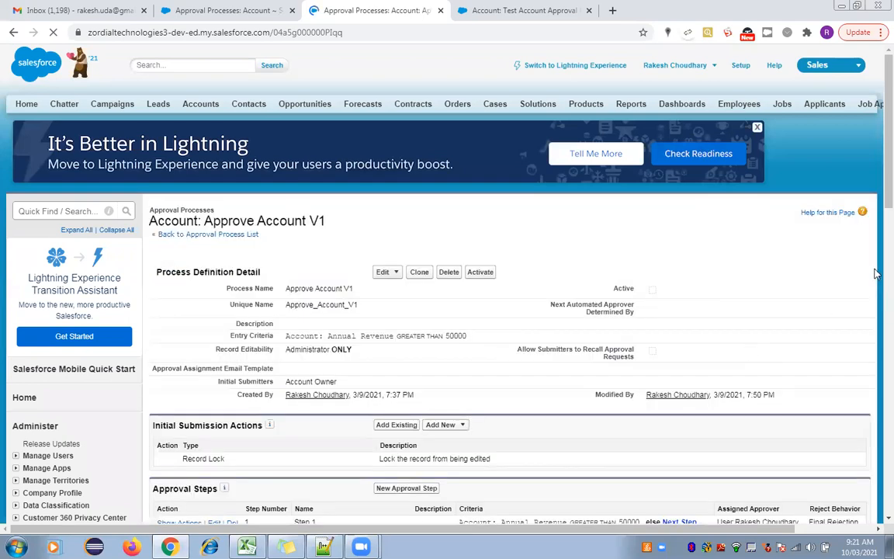
Examine the Approve Account V1 details, including its entry criteria, approval steps, actions and available edit options.
scroll(875, 206, "down", 3)
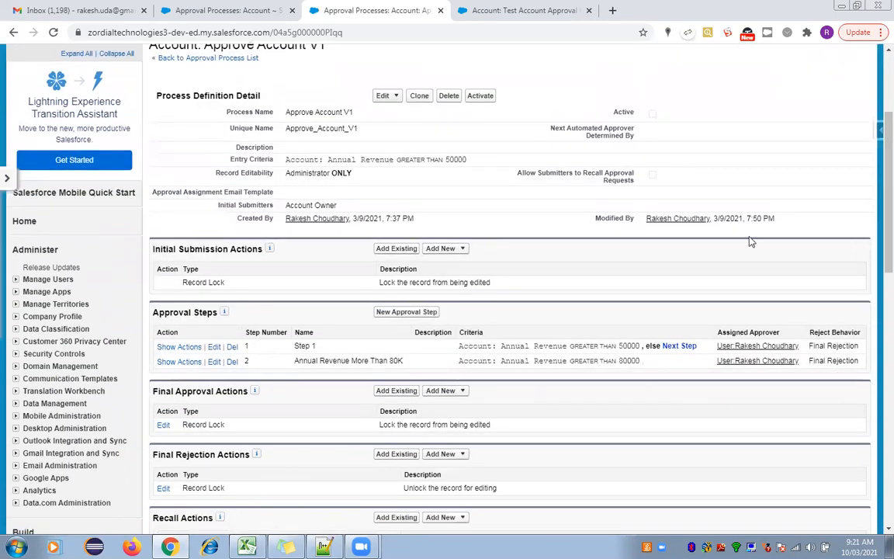
left_click(392, 96)
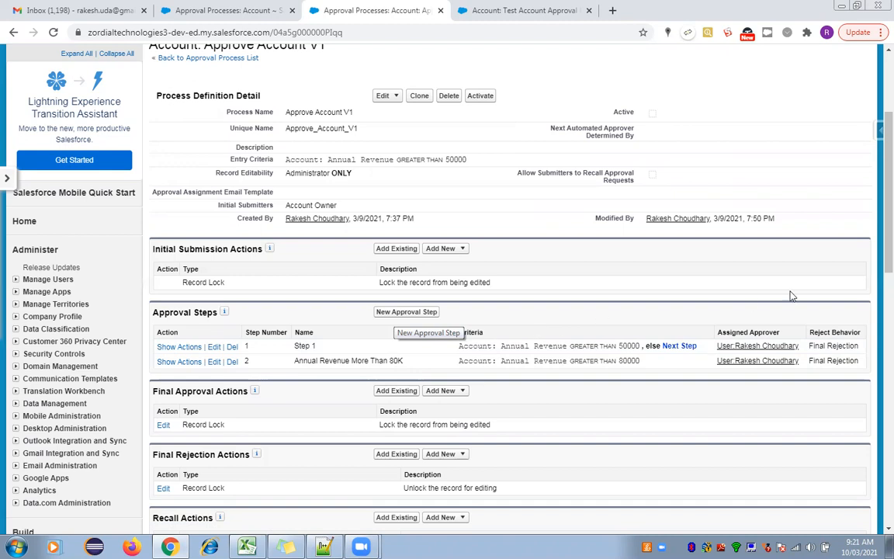
scroll(875, 233, "up", 1)
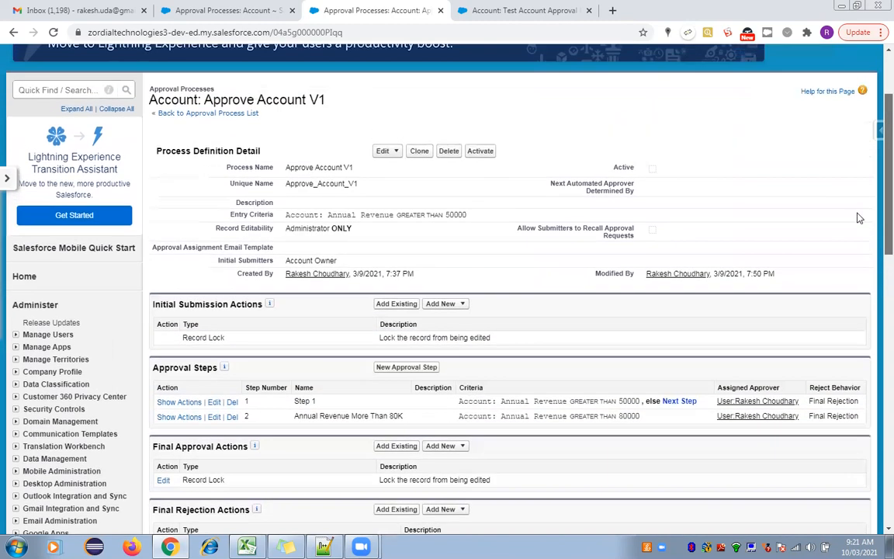
left_click(397, 159)
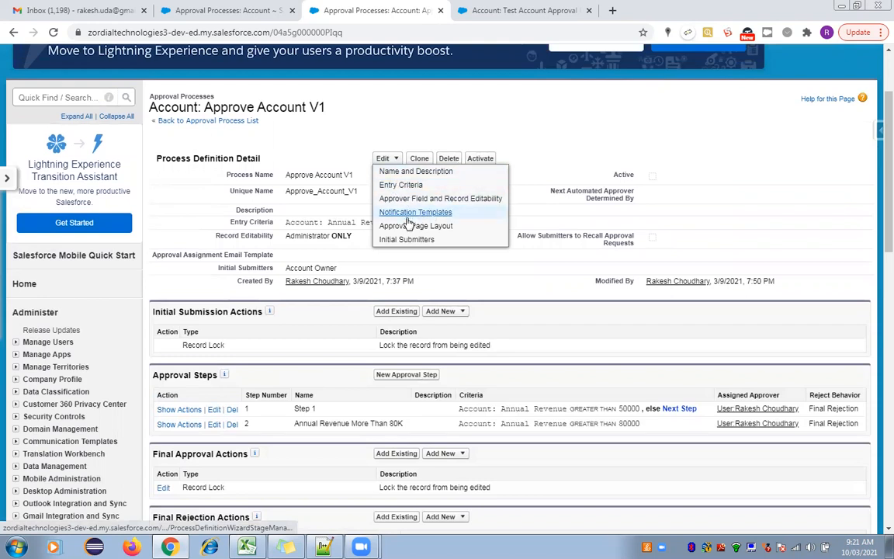
left_click(323, 312)
scroll(790, 209, "down", 3)
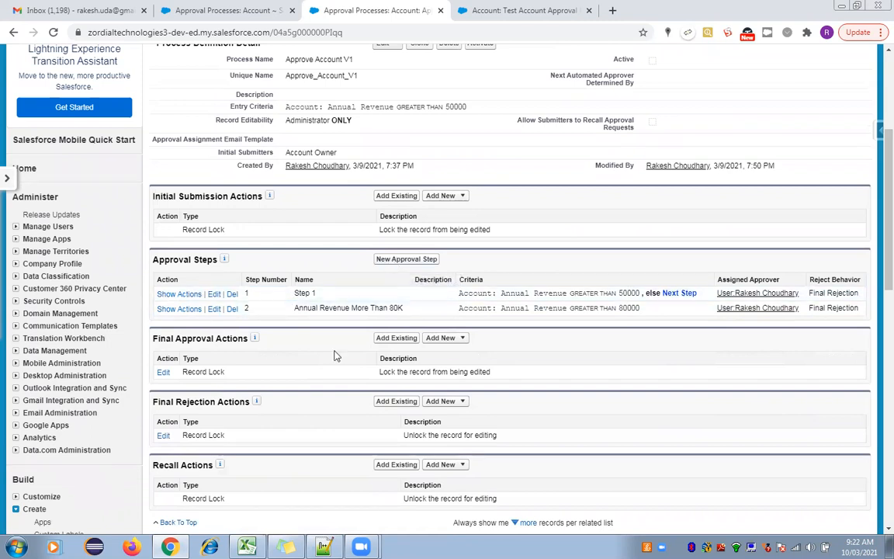
scroll(862, 202, "down", 1)
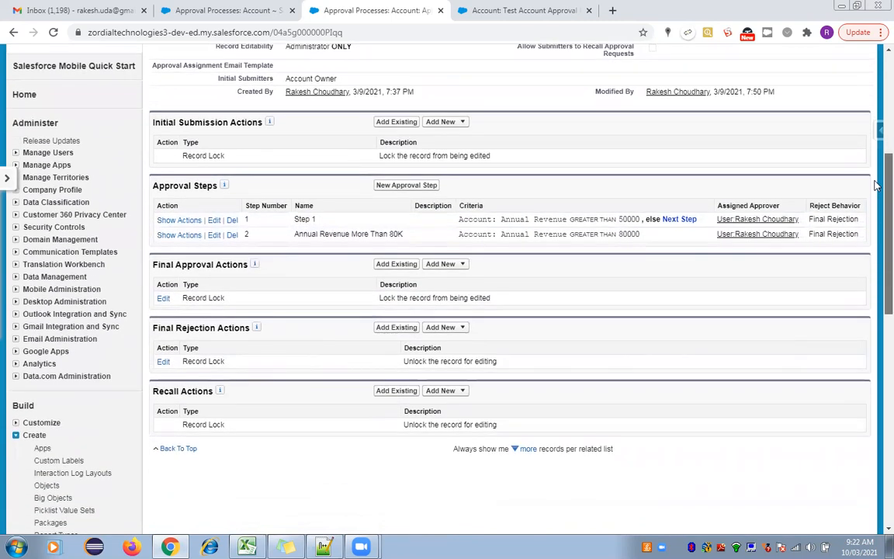
scroll(875, 185, "up", 4)
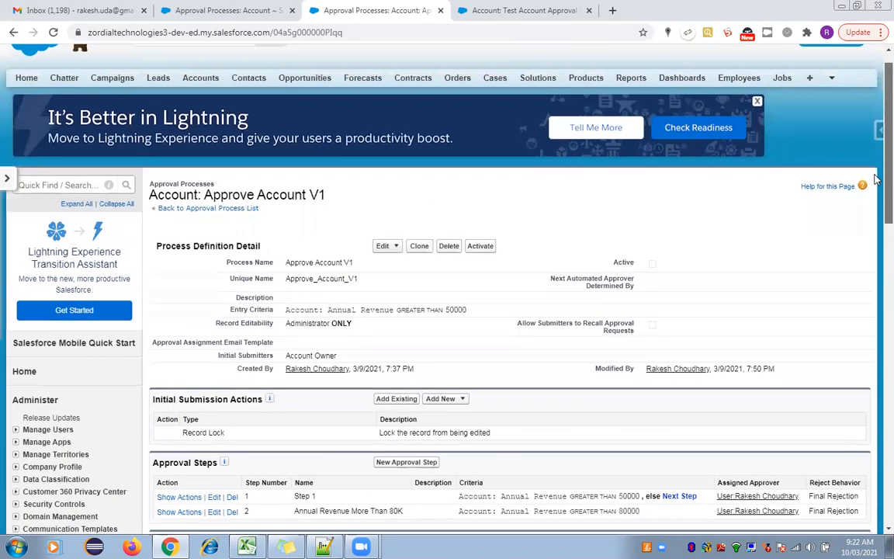
scroll(875, 180, "down", 1)
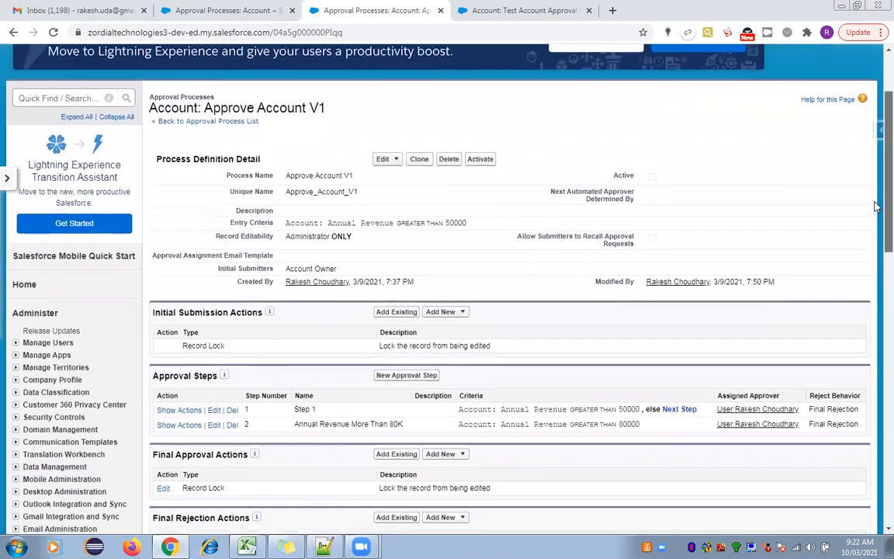
scroll(875, 206, "down", 1)
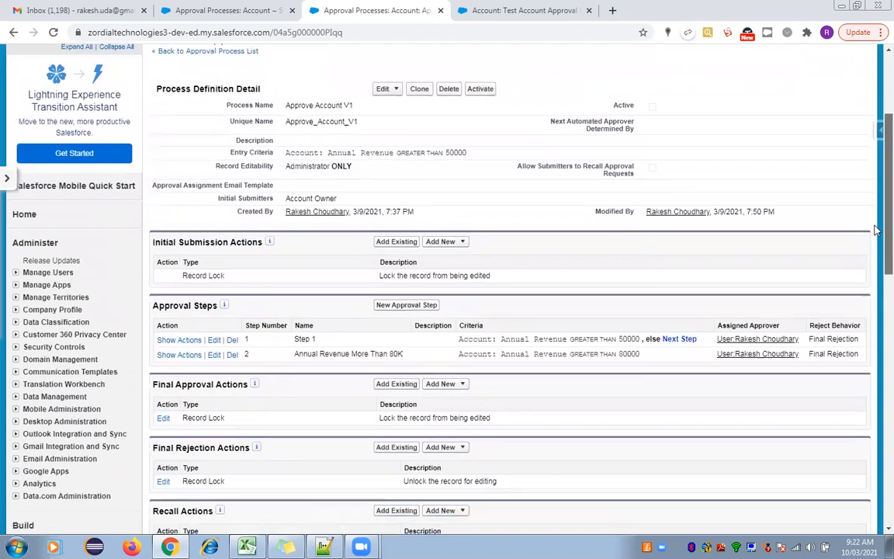
scroll(875, 230, "down", 1)
left_click(392, 250)
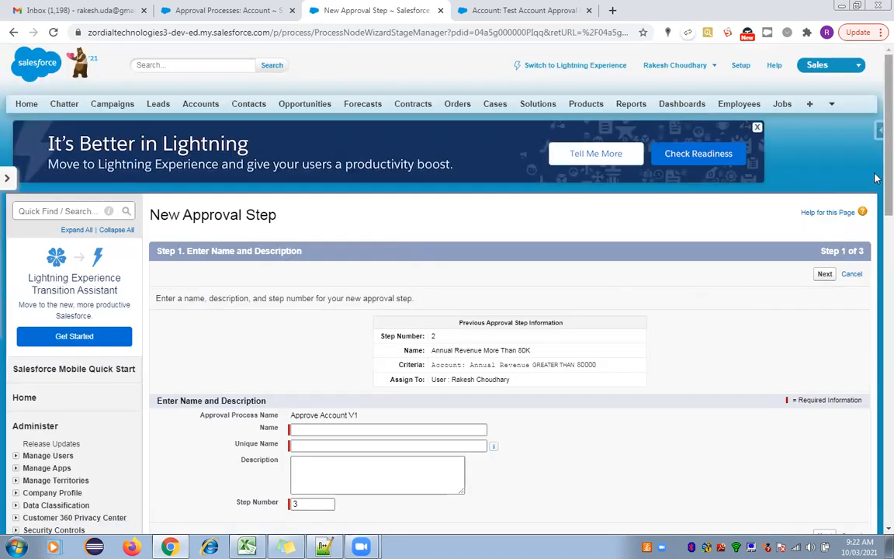
scroll(828, 275, "down", 1)
left_click(851, 197)
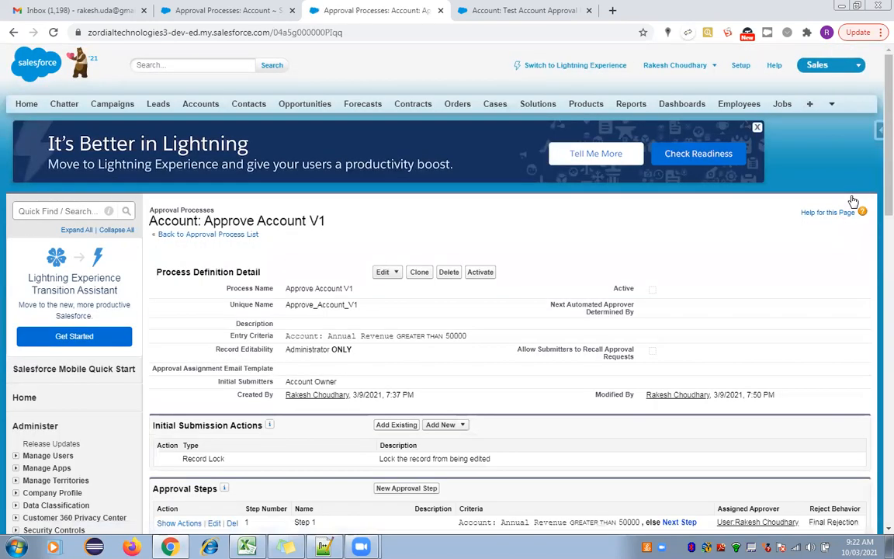
Check the approval and rejection actions defined for Step 1, and collapse them again.
scroll(876, 229, "down", 4)
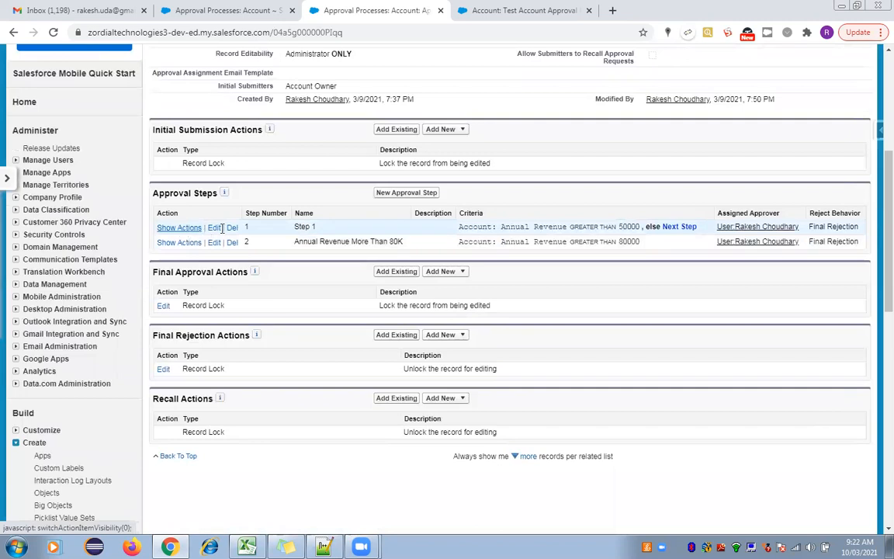
left_click(184, 233)
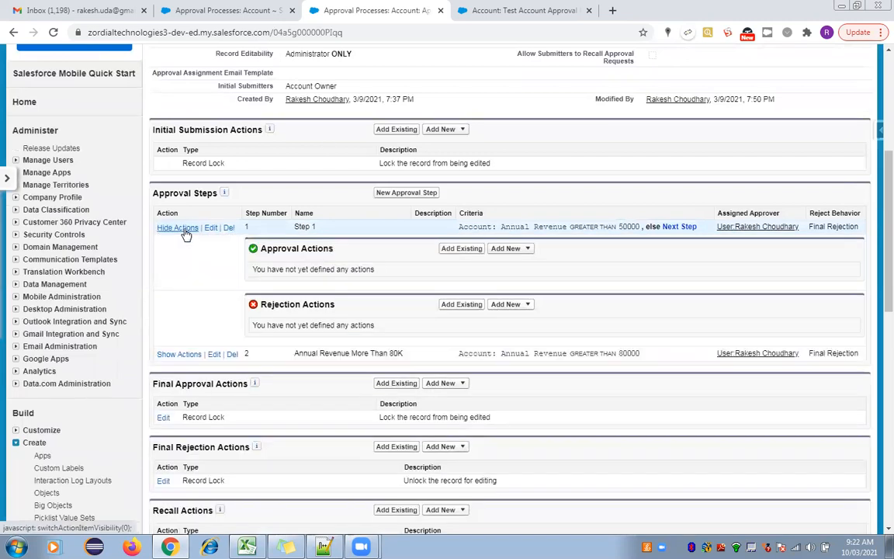
left_click(183, 229)
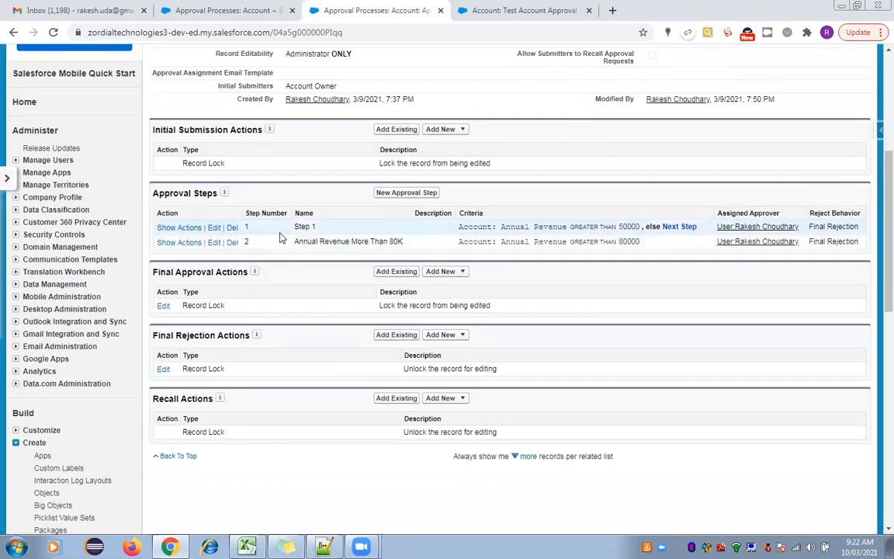
Open Step 1's editor in a new browser tab, set its Annual Revenue threshold to 80000, and save it.
right_click(215, 232)
left_click(241, 239)
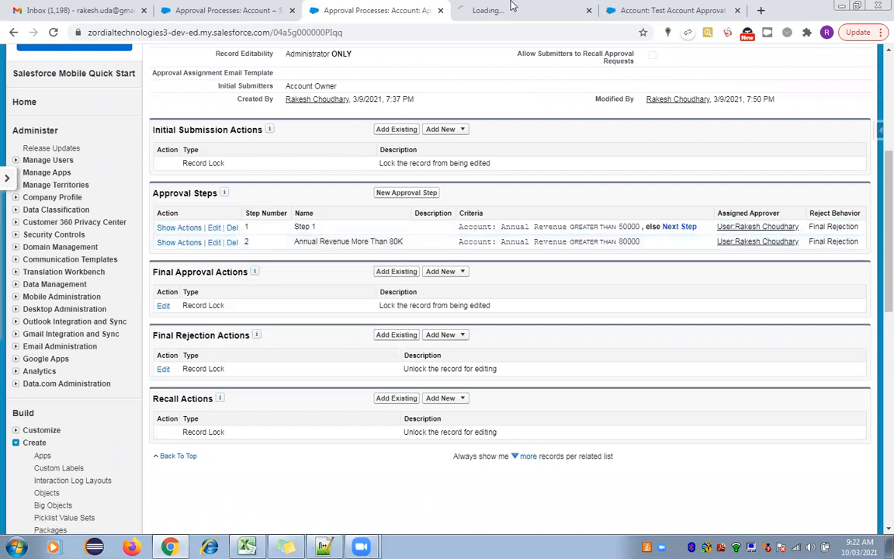
left_click(511, 8)
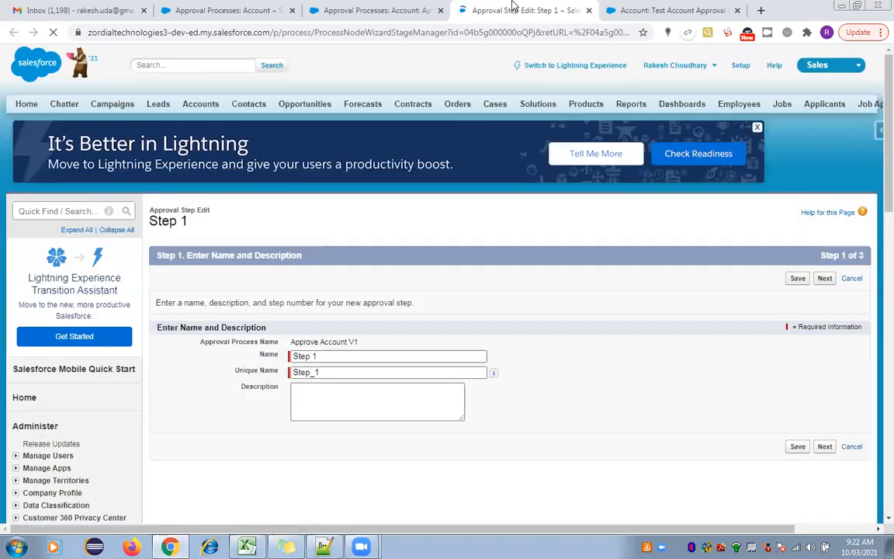
left_click(824, 278)
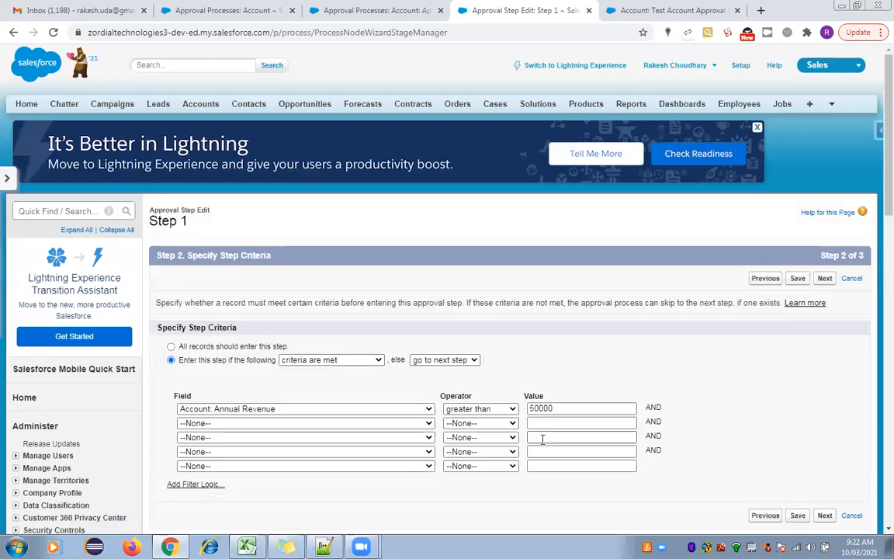
left_click_drag(575, 409, 508, 411)
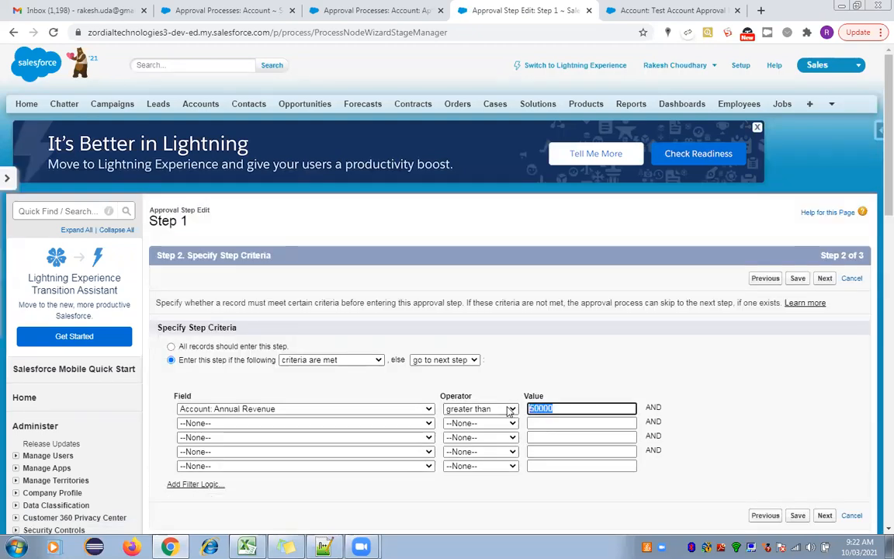
type("80000")
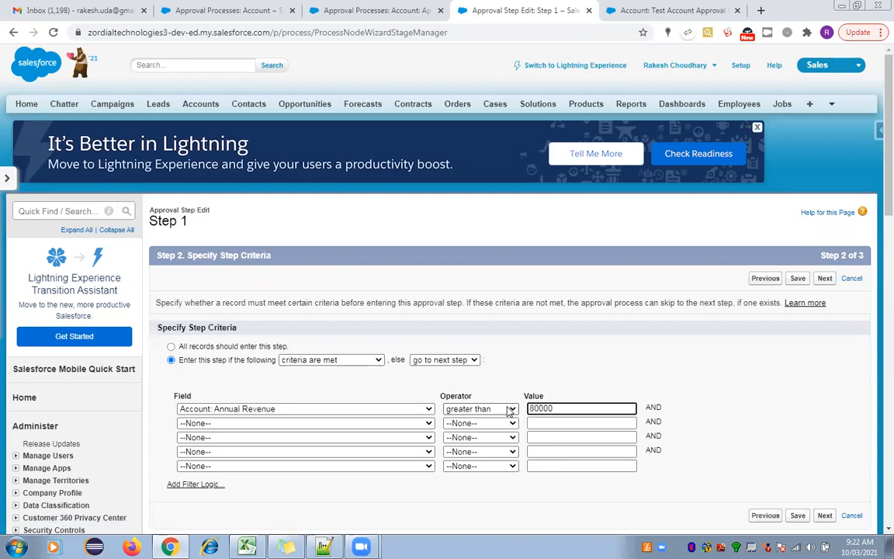
left_click(798, 278)
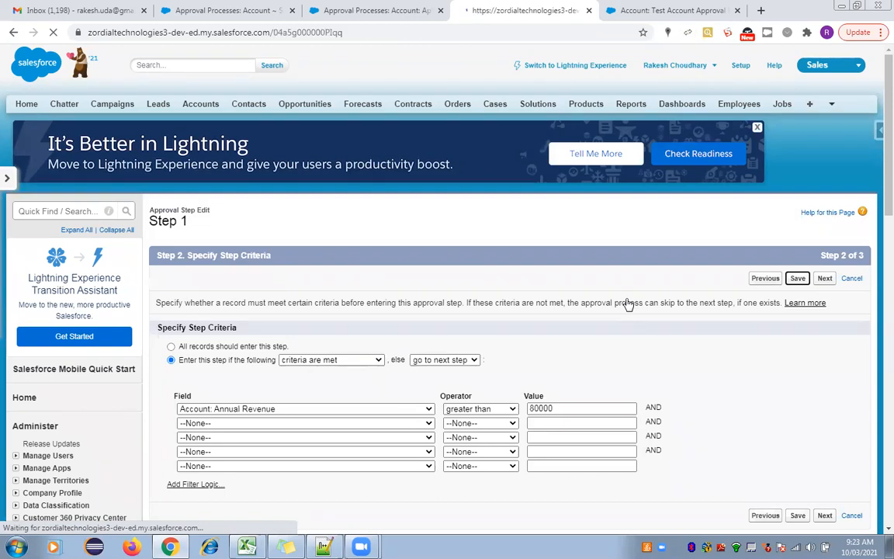
Edit the second approval step of Approve Account V1, rename it "Annual Revenue More Than 50K", and continue to its criteria.
scroll(875, 210, "down", 3)
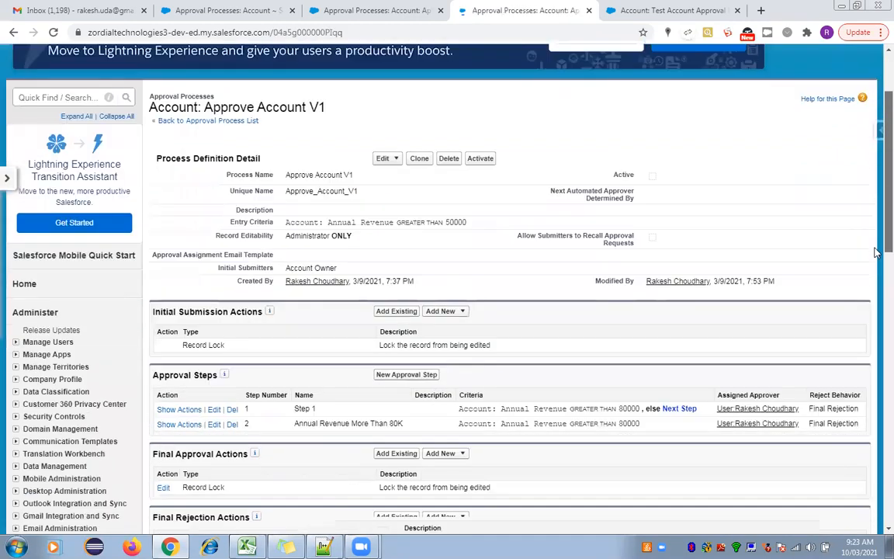
left_click(215, 338)
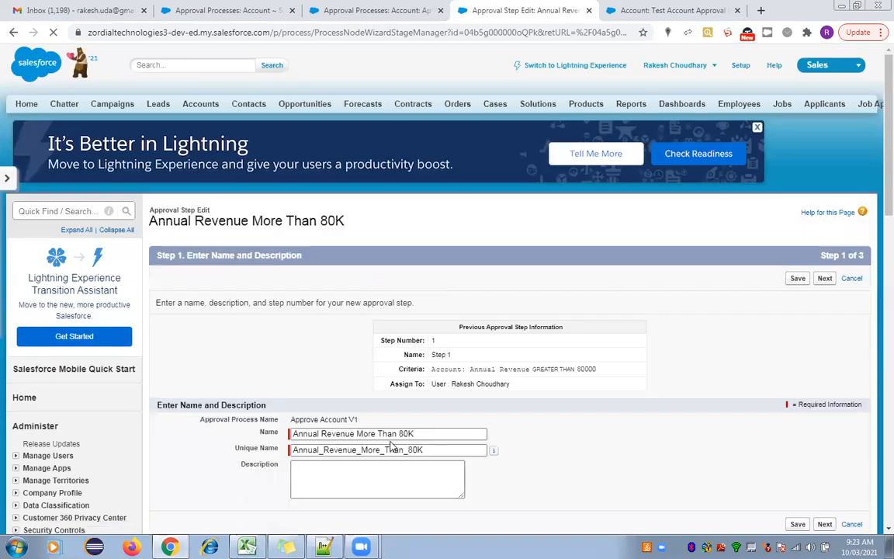
left_click(403, 433)
key("BackSpace")
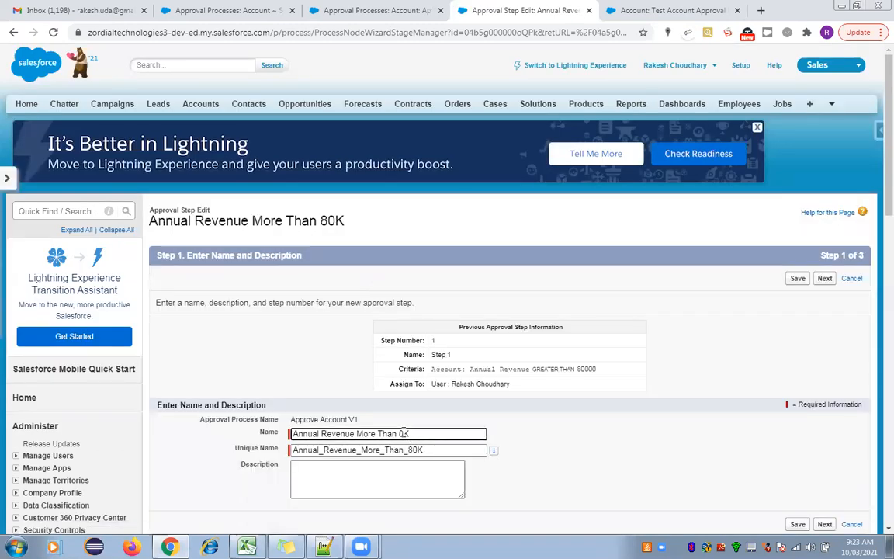
type("5")
left_click(415, 449)
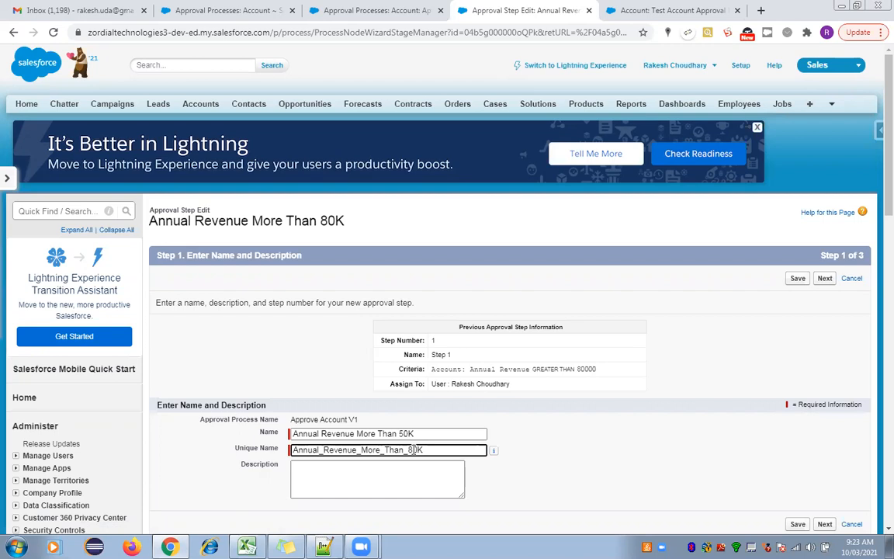
left_click(824, 277)
Set the second step's Annual Revenue criterion to greater than 50000 and continue to the approver selection.
scroll(876, 208, "down", 2)
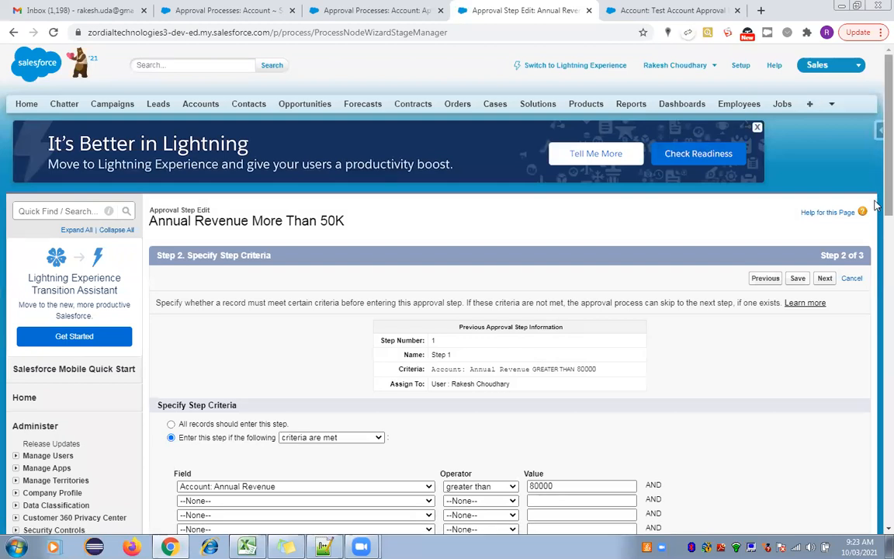
scroll(709, 256, "down", 4)
left_click(534, 281)
key("BackSpace")
left_click(708, 280)
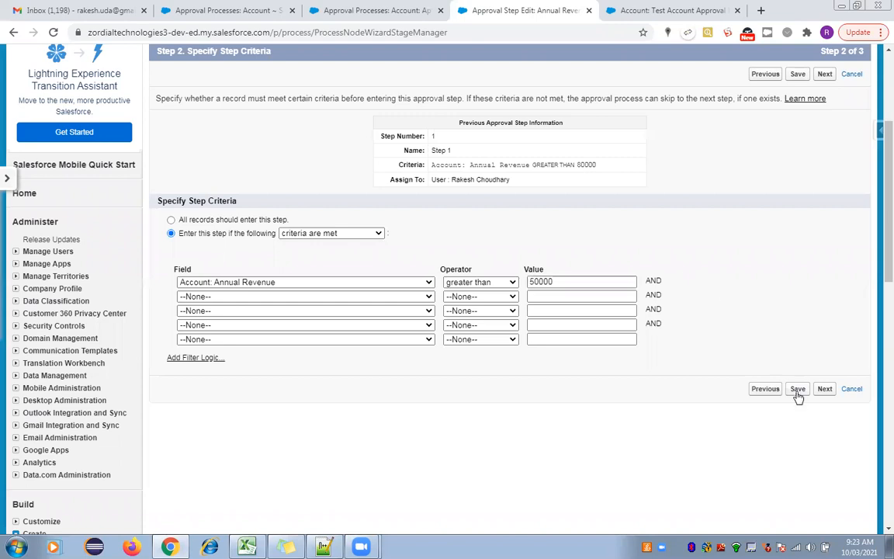
left_click(824, 388)
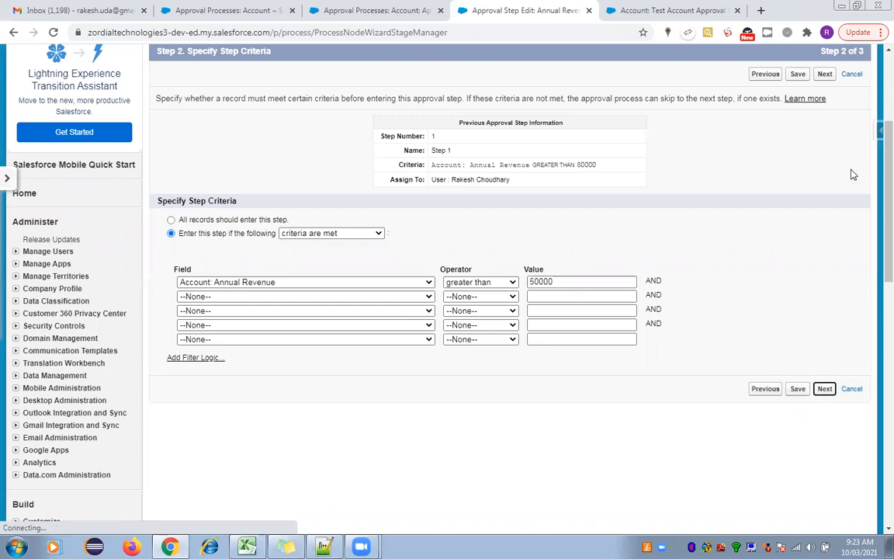
Replace the second step's assigned approver with the user whose role is CEO, using the user lookup, and save the step.
scroll(683, 217, "down", 2)
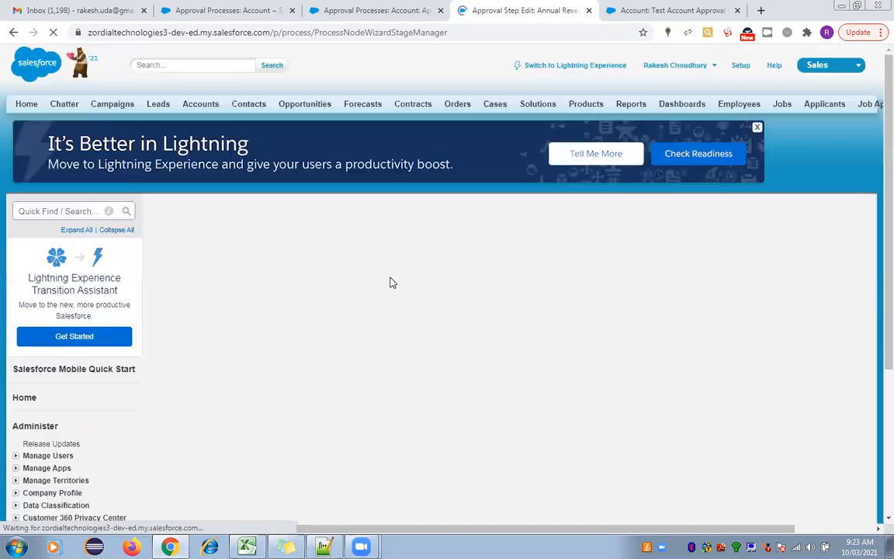
scroll(699, 243, "down", 3)
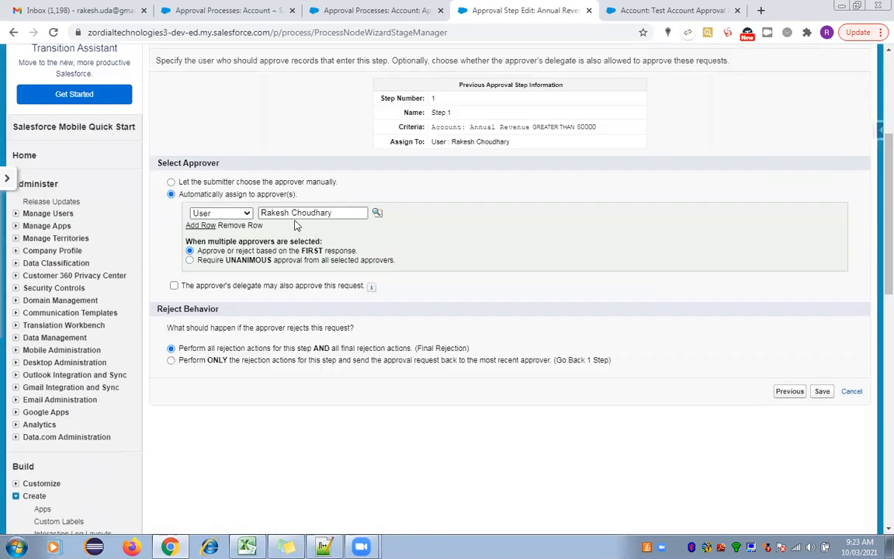
left_click_drag(334, 212, 186, 212)
type("Muk")
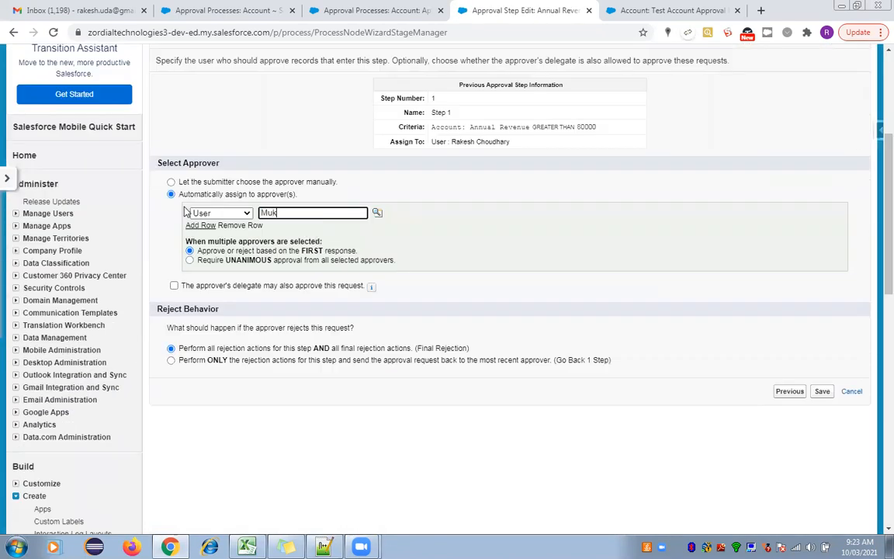
left_click(376, 212)
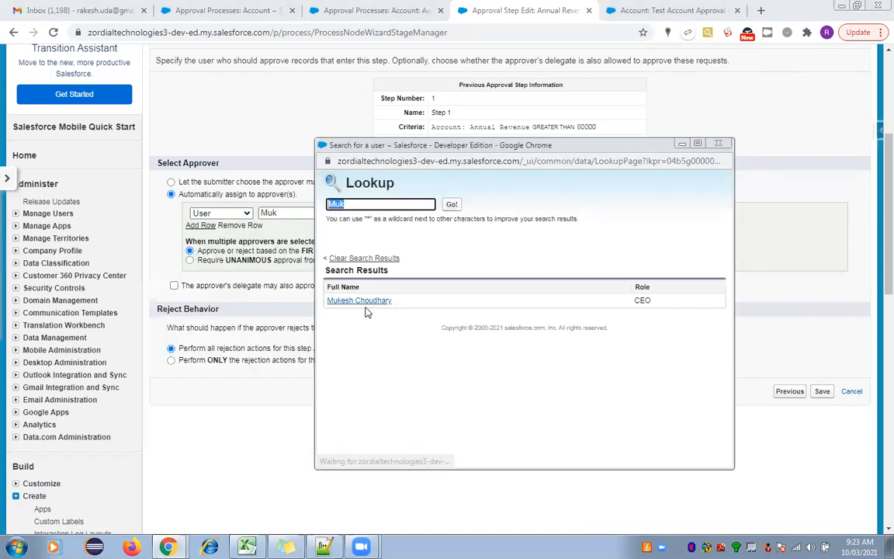
left_click(361, 300)
left_click(821, 392)
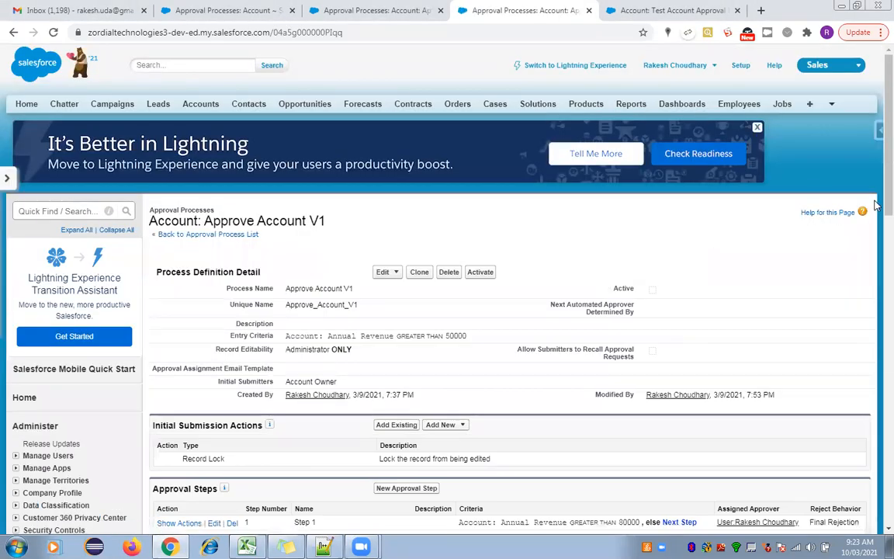
Review the criteria and assigned approvers of both approval steps in Approve Account V1.
scroll(501, 241, "down", 4)
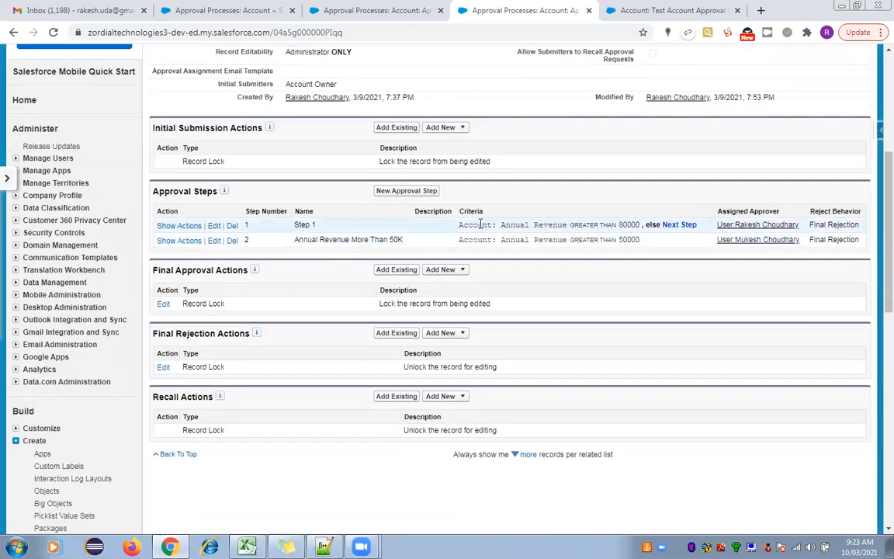
double_click(627, 225)
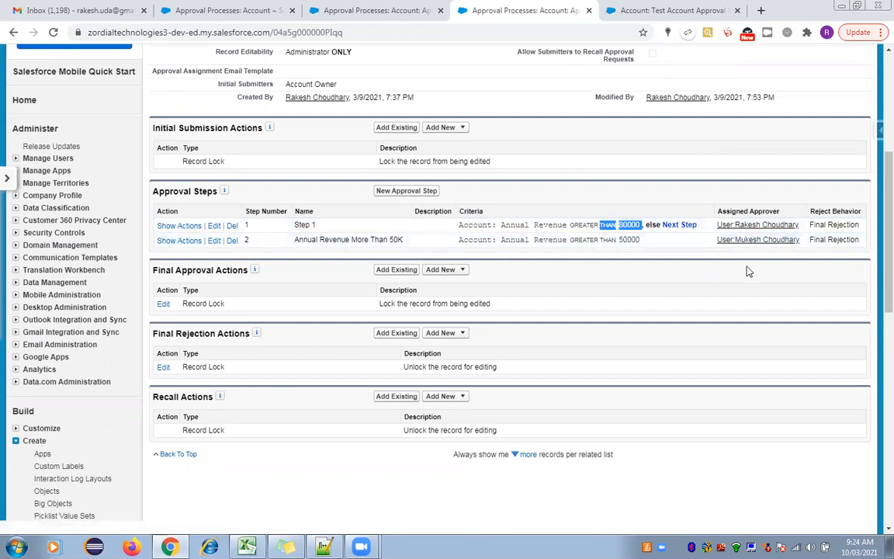
scroll(741, 232, "up", 3)
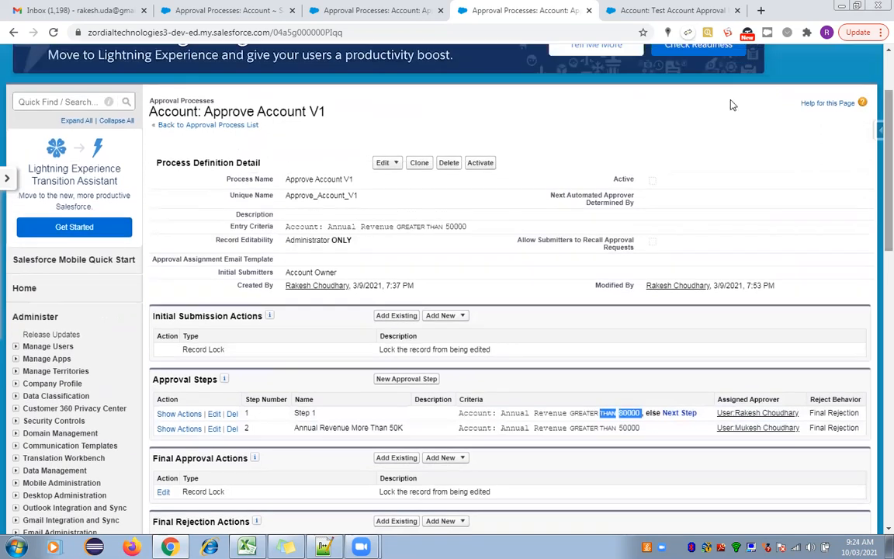
Switch to the Test Account Approval Process account record and unlock it, confirming the prompt.
left_click(655, 11)
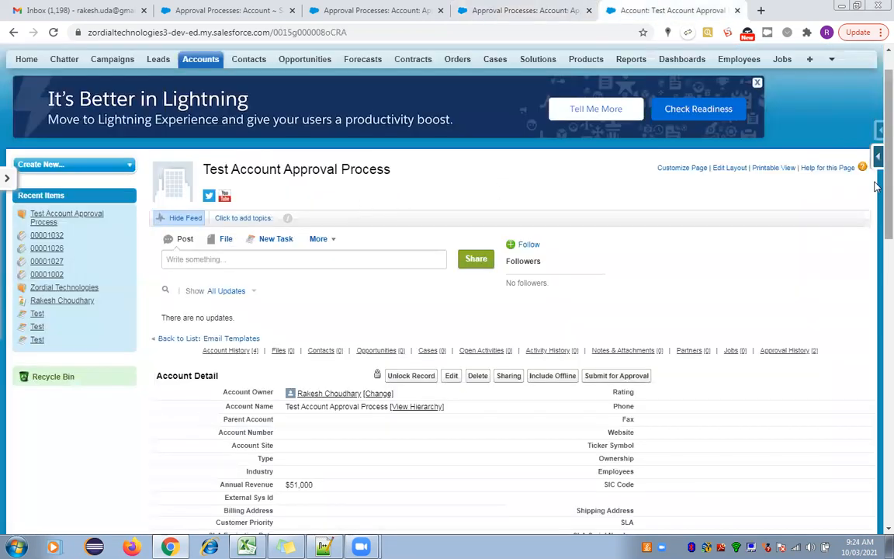
scroll(349, 374, "down", 3)
left_click(401, 202)
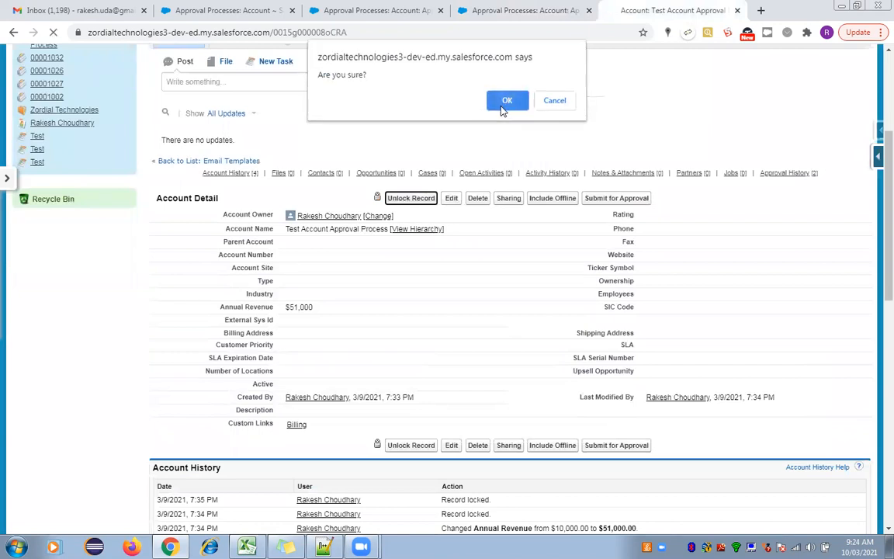
left_click(503, 104)
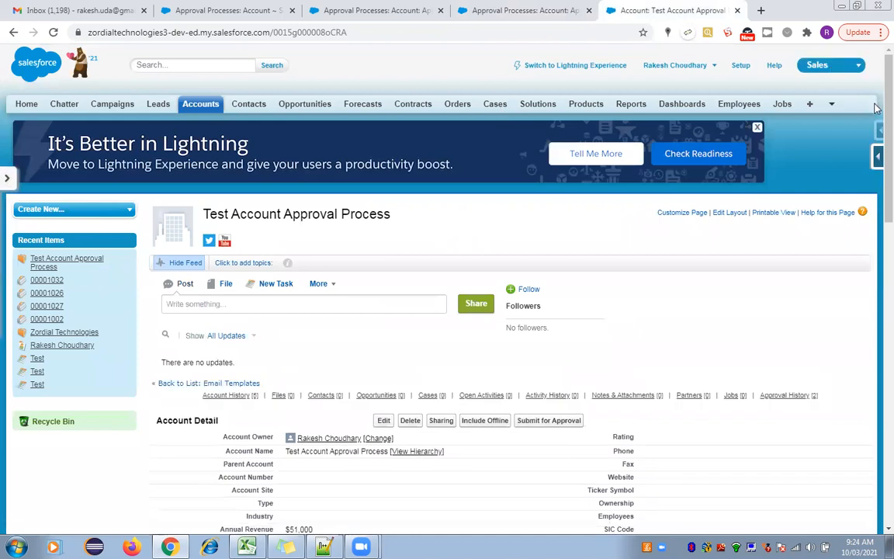
Set the account's Annual Revenue to 90000 and save the record.
scroll(424, 258, "down", 3)
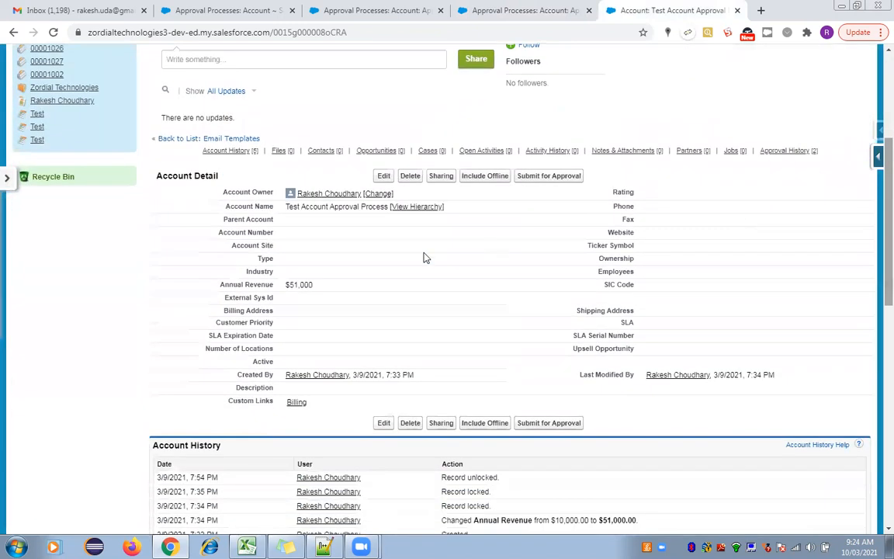
double_click(319, 287)
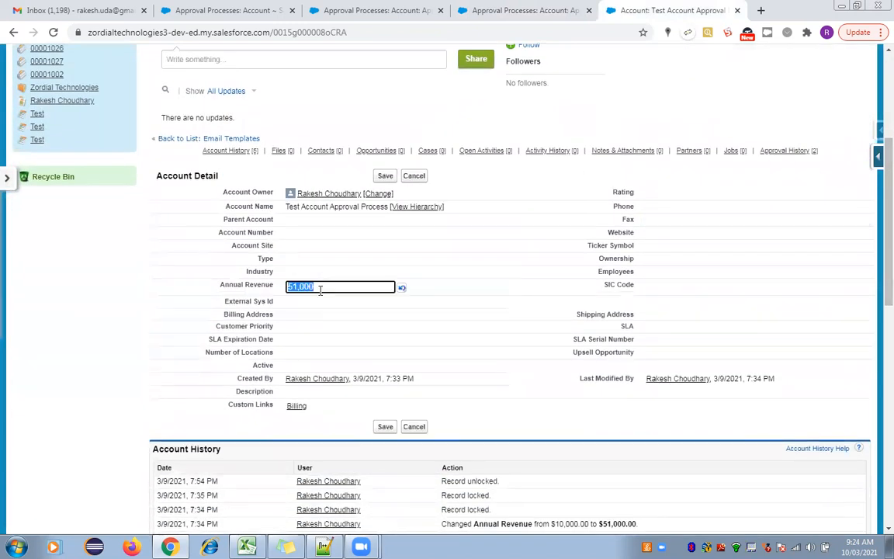
key("BackSpace")
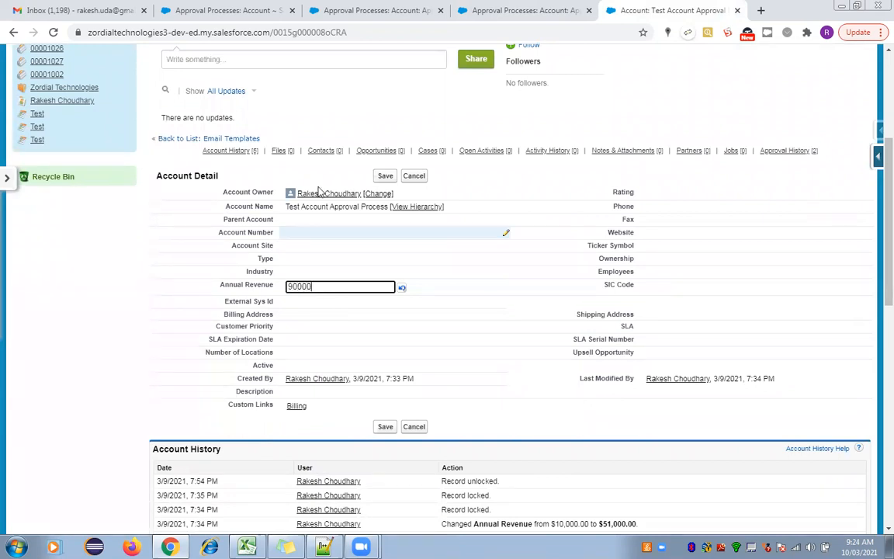
left_click(385, 176)
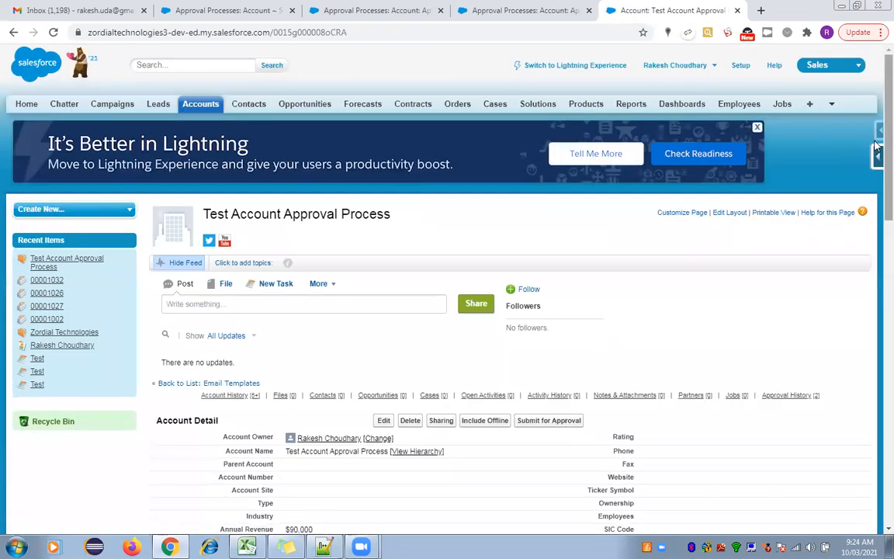
Submit the account for approval, confirm the submission, and briefly check the Approve Account V1 definition before returning to the account.
scroll(606, 219, "down", 3)
left_click(566, 172)
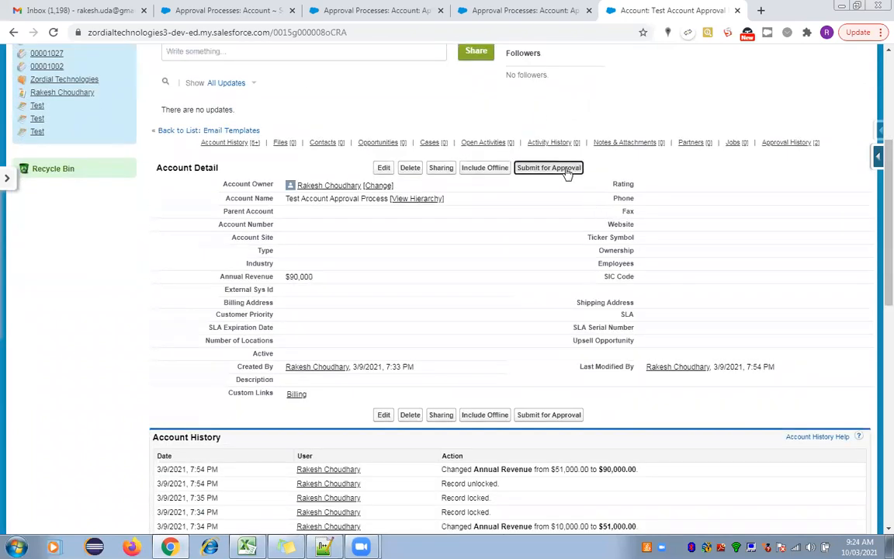
left_click(504, 128)
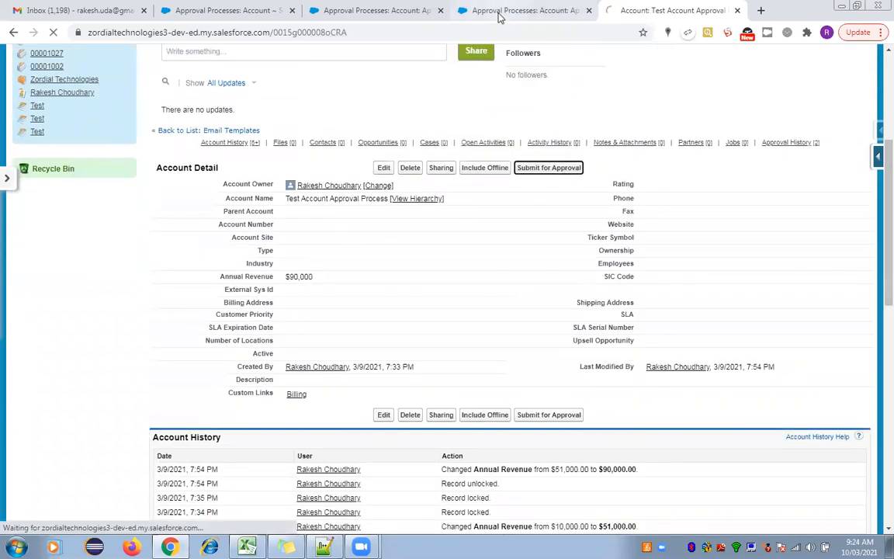
key("ctrl+shift+Tab")
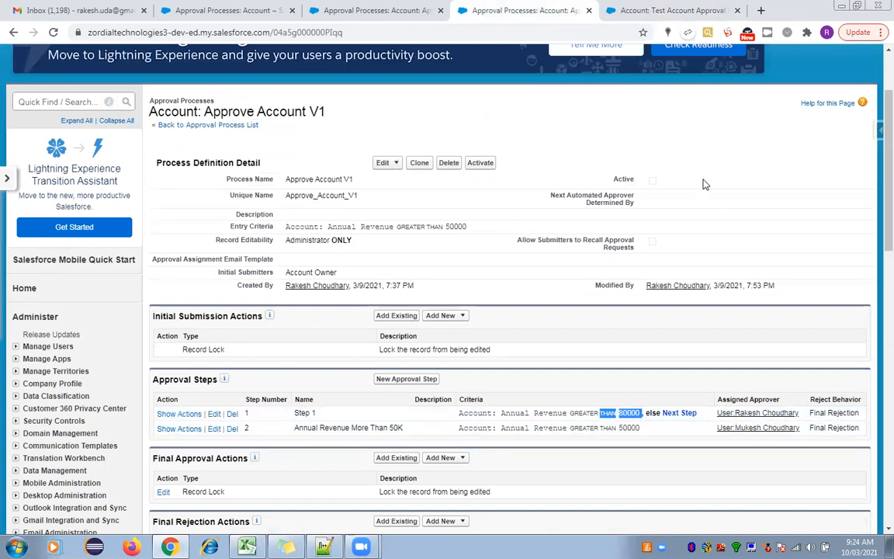
left_click(668, 7)
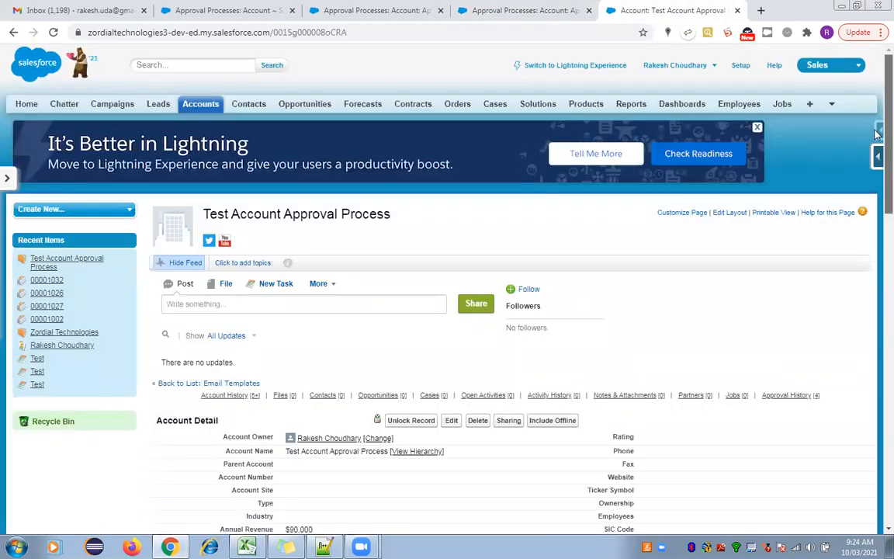
Open the pending Step 1 request from the account's Approval History and reject it with the comment "Rejected".
scroll(877, 413, "down", 15)
scroll(877, 413, "down", 5)
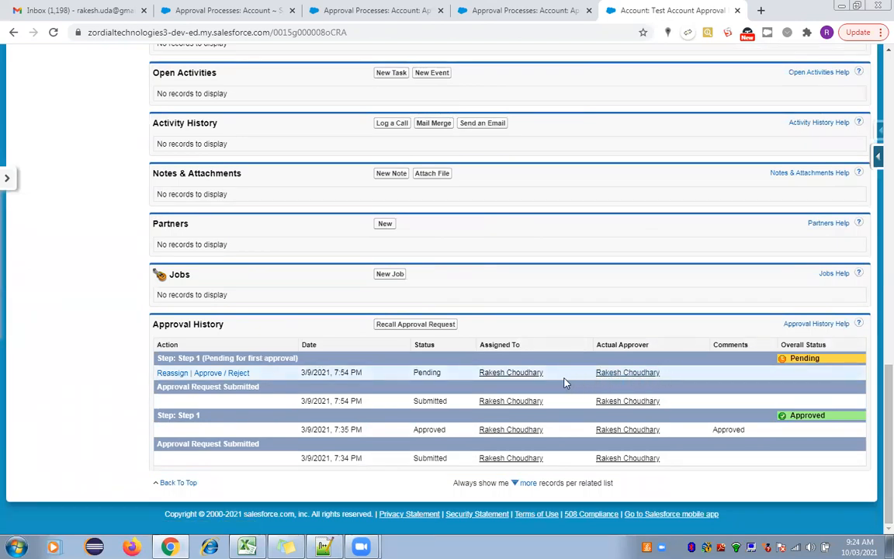
left_click(211, 372)
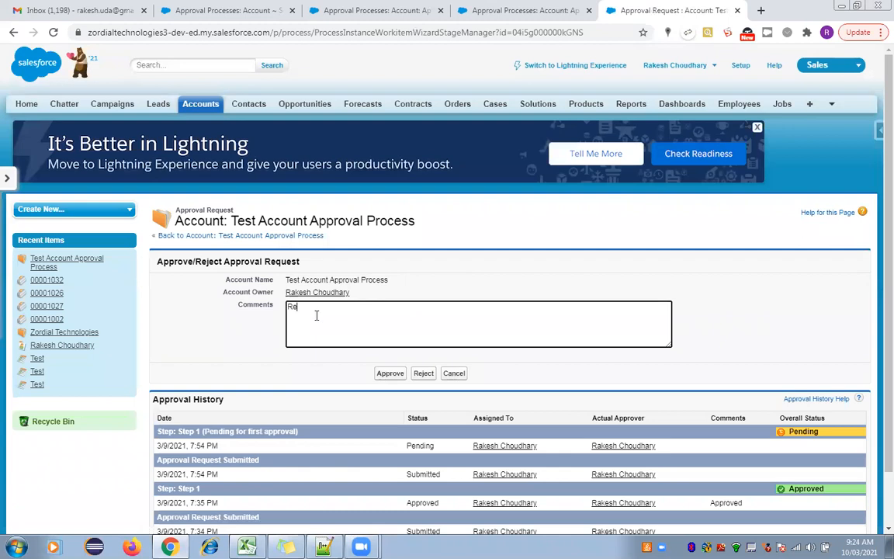
type("Rejected")
left_click(423, 373)
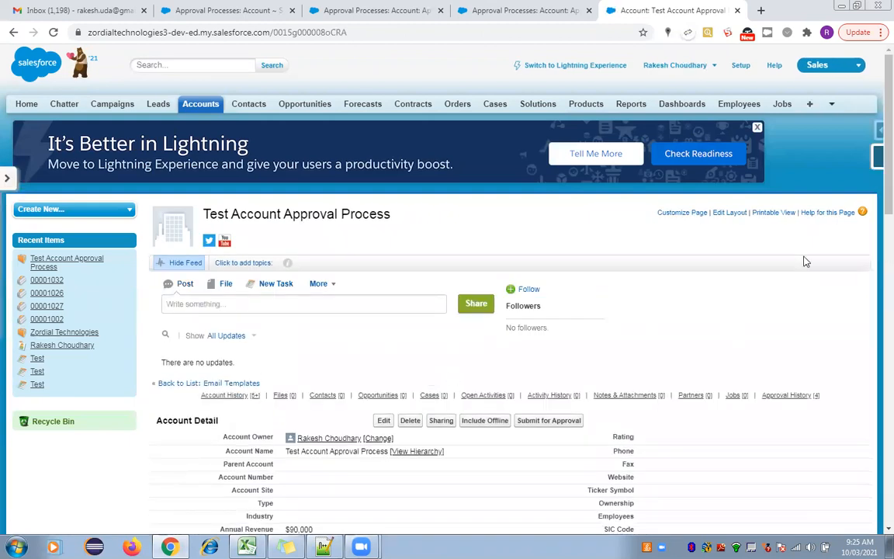
Set the account's Annual Revenue to 60000 and save the record.
scroll(815, 218, "down", 3)
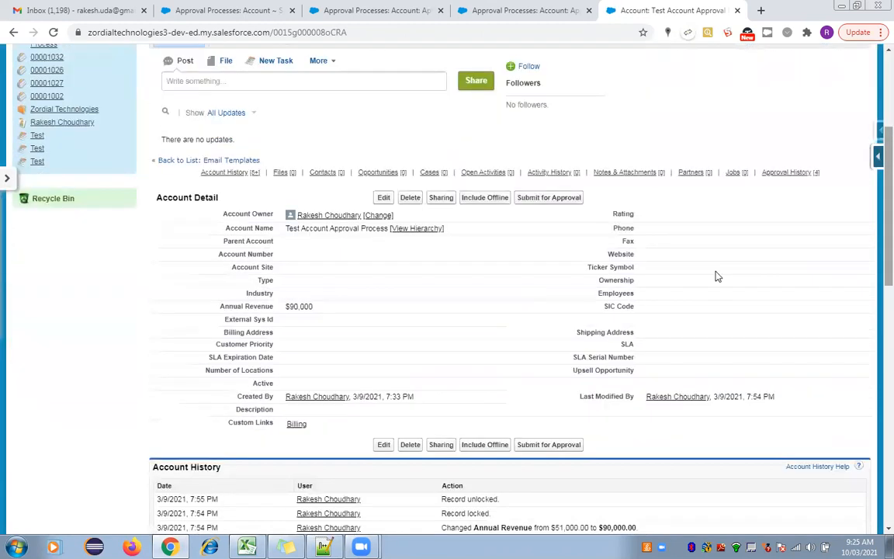
double_click(331, 308)
key("BackSpace")
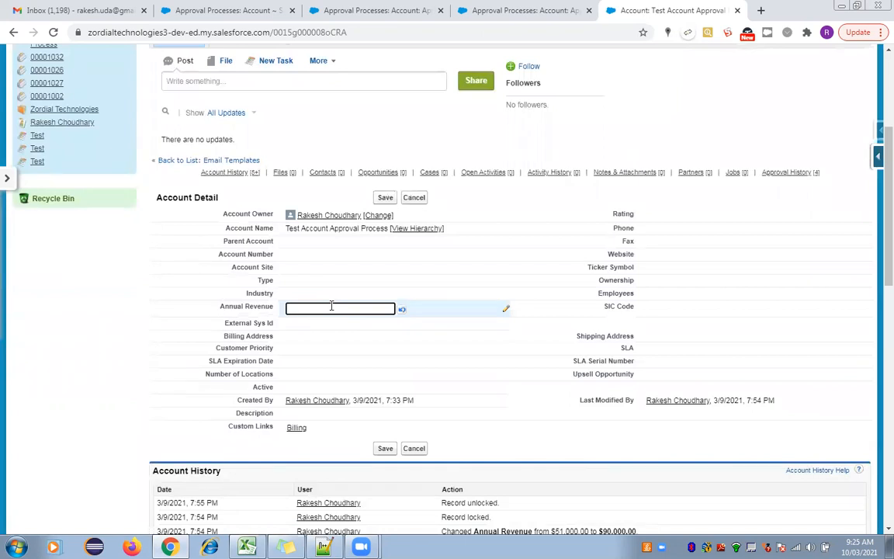
type("60000")
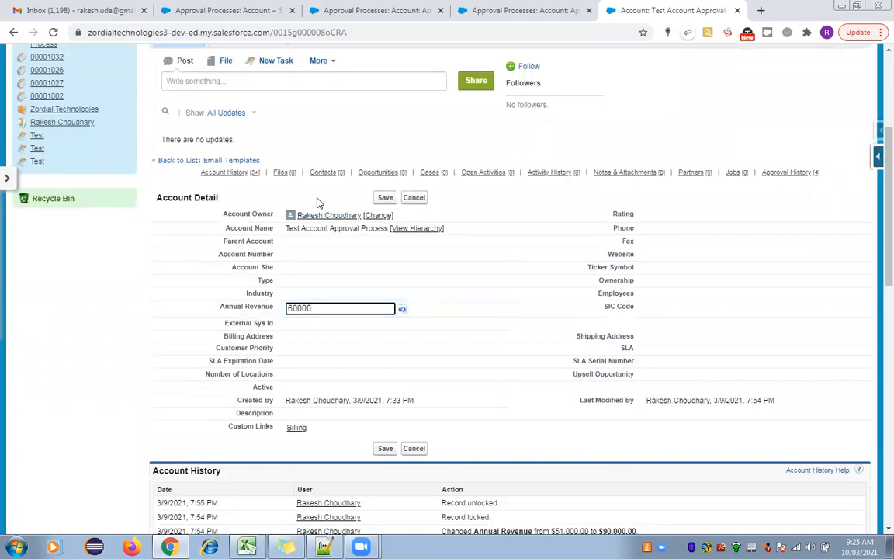
left_click(385, 198)
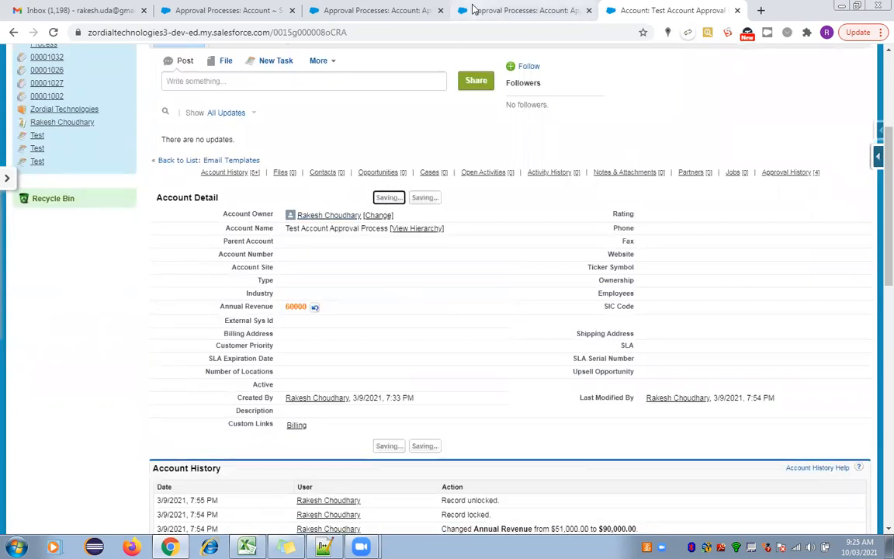
Check the Approve Account V1 step criteria, submit the account for approval, confirm the submission, and go to its Approval History.
left_click(512, 10)
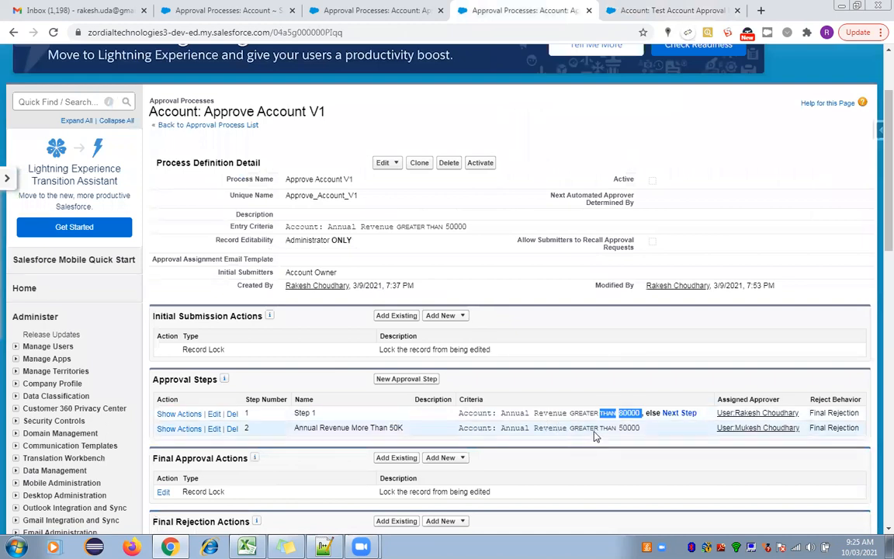
left_click(677, 10)
left_click(548, 420)
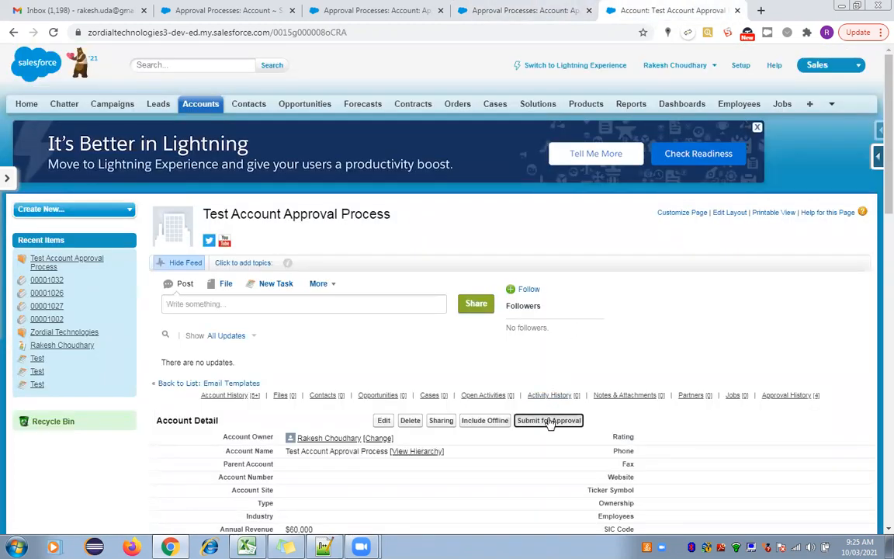
left_click(504, 125)
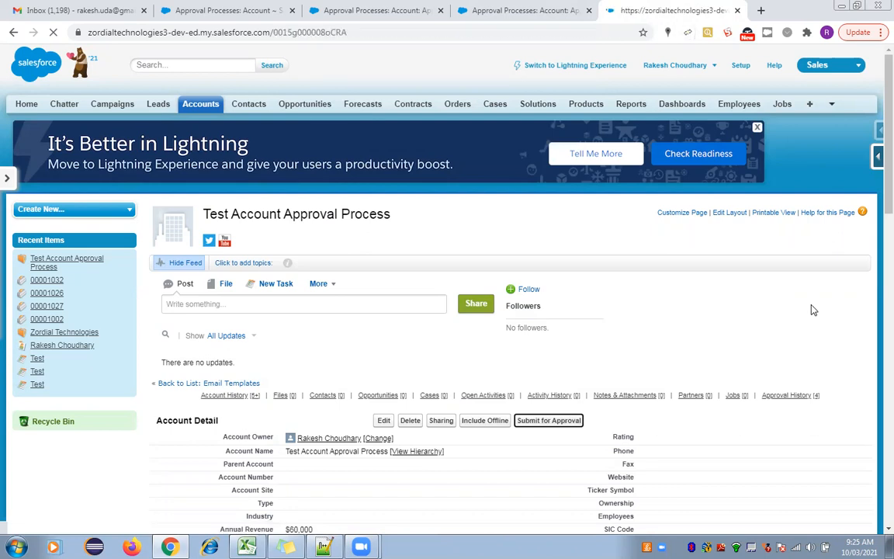
scroll(875, 455, "down", 15)
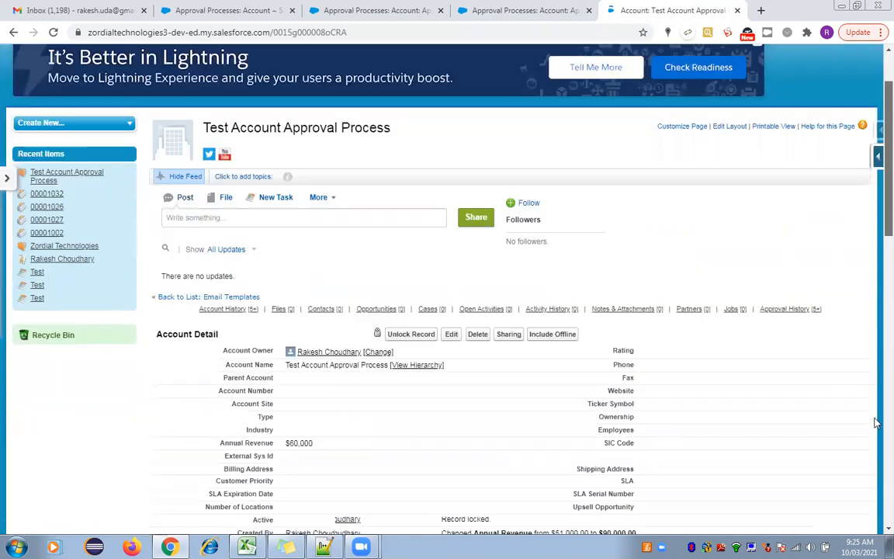
left_click_drag(875, 455, 873, 464)
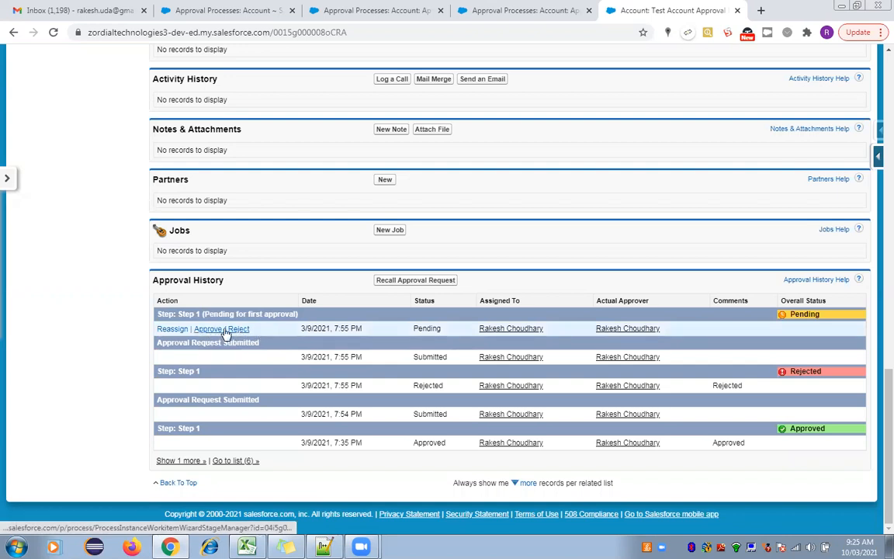
Examine the approval steps of Approve Account V1, including the criteria, assigned approvers and Step 1's reject behavior.
left_click(510, 9)
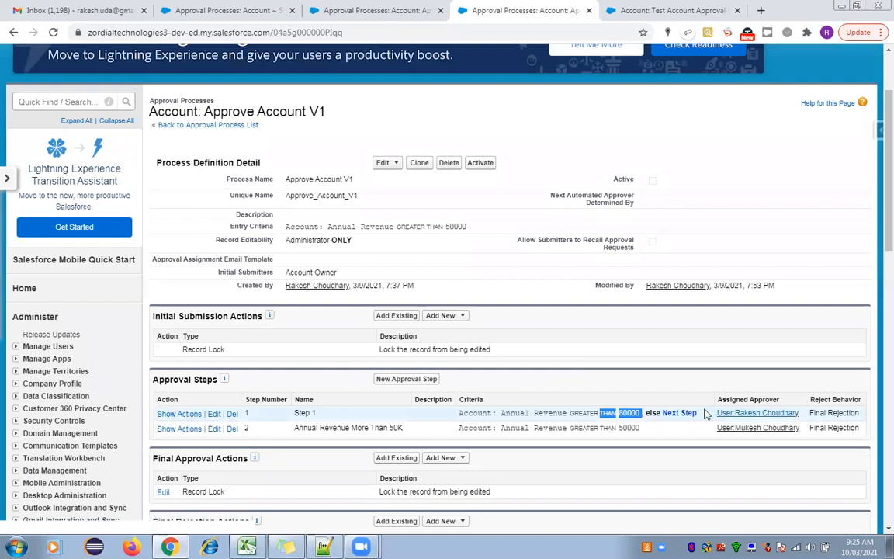
left_click_drag(886, 238, 877, 240)
scroll(875, 244, "down", 3)
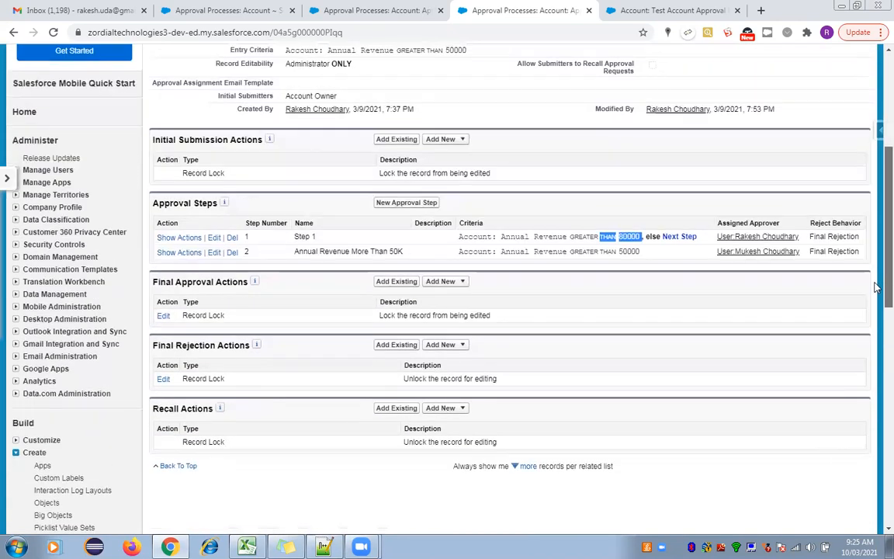
left_click(811, 236)
left_click_drag(812, 236, 859, 233)
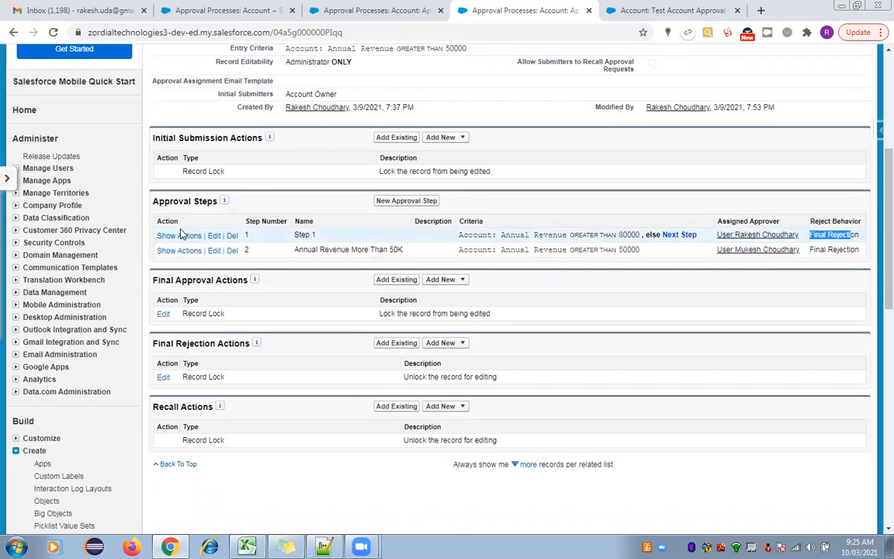
Review Step 1's entry criteria and assigned approver in the step editor, and leave it without saving.
left_click(215, 237)
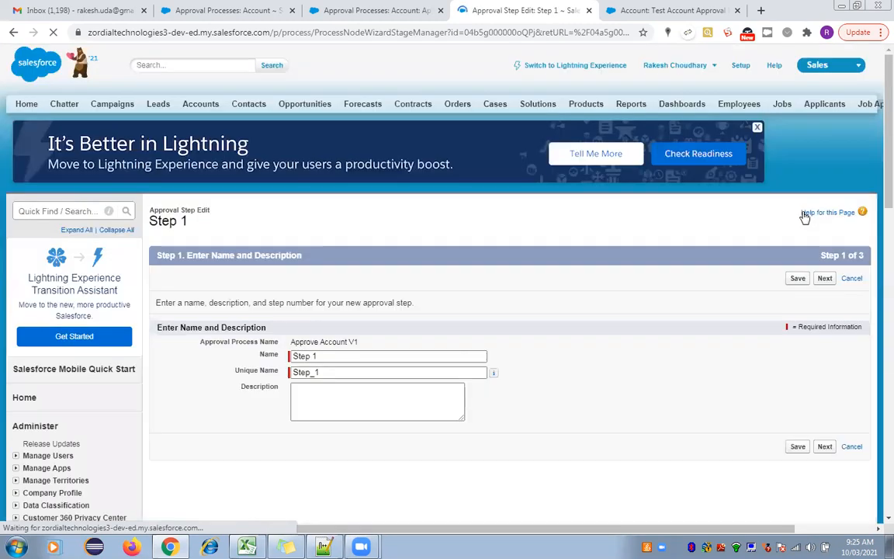
scroll(853, 163, "down", 2)
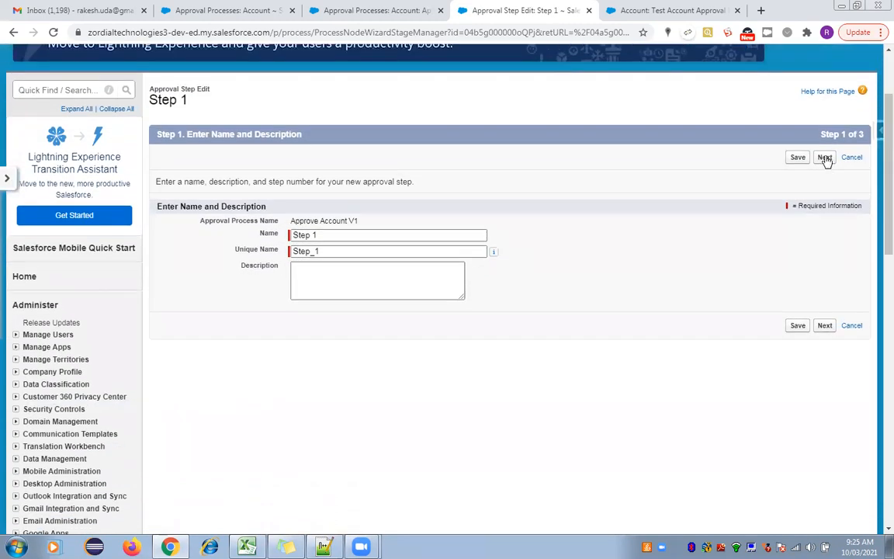
left_click(824, 158)
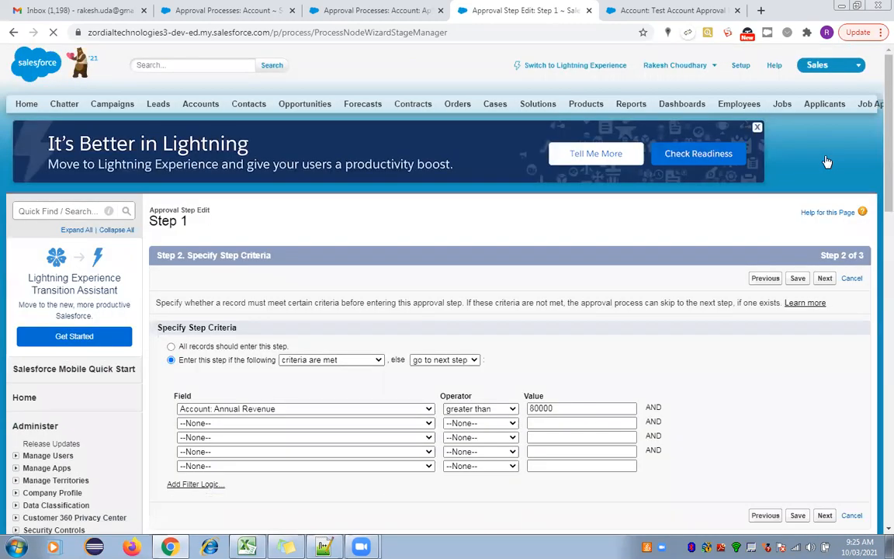
scroll(875, 169, "down", 3)
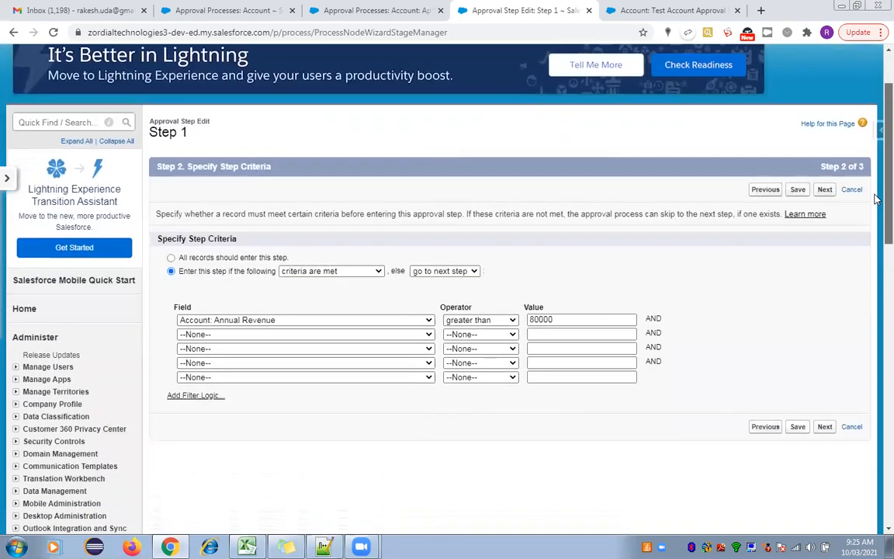
left_click(821, 130)
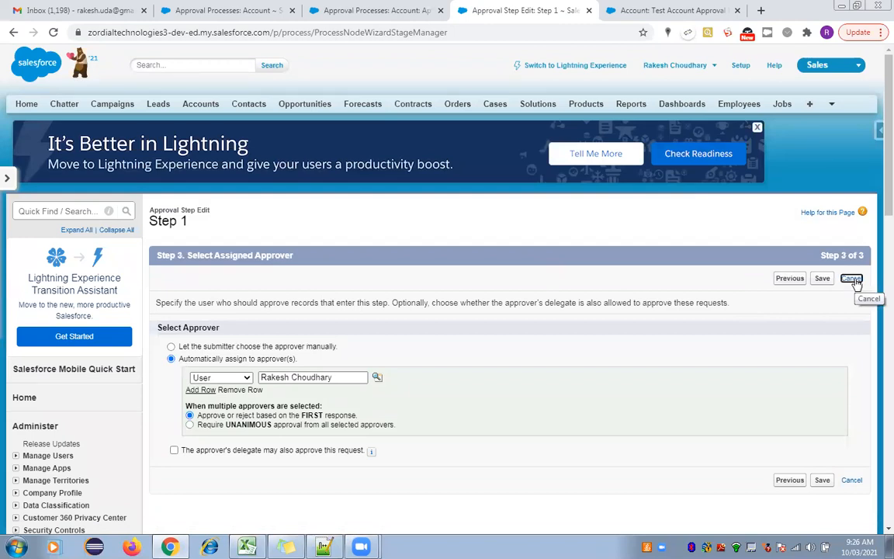
left_click(853, 279)
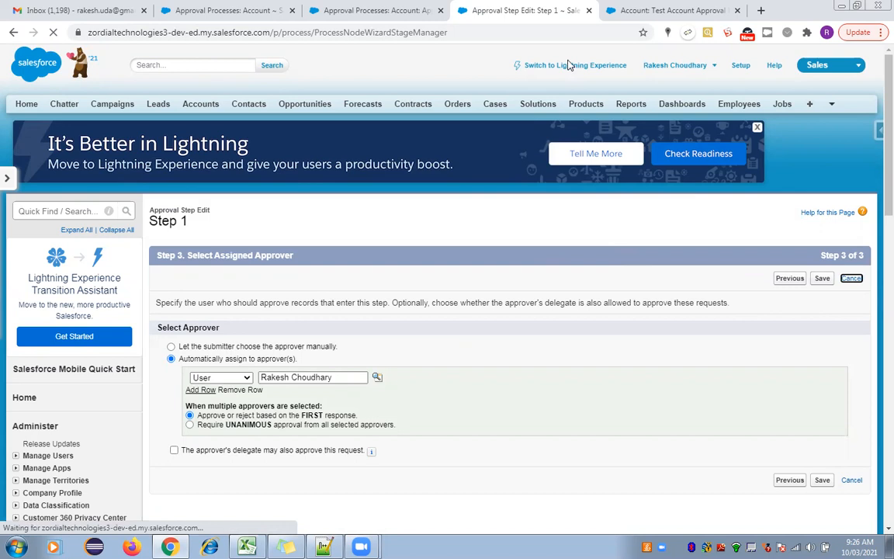
Activate the Approve Account V1 approval process, accept the activation prompt, and look over its definition.
left_click(672, 10)
left_click(527, 7)
left_click(481, 271)
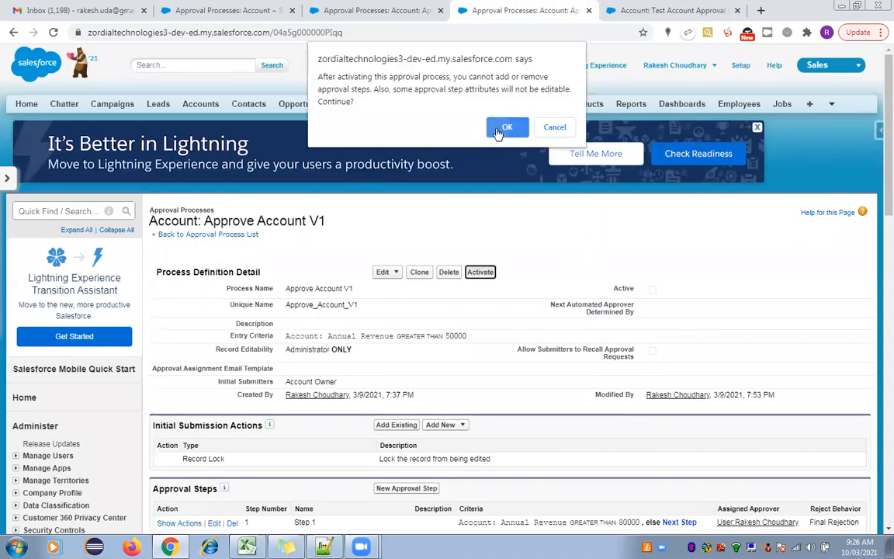
left_click(501, 126)
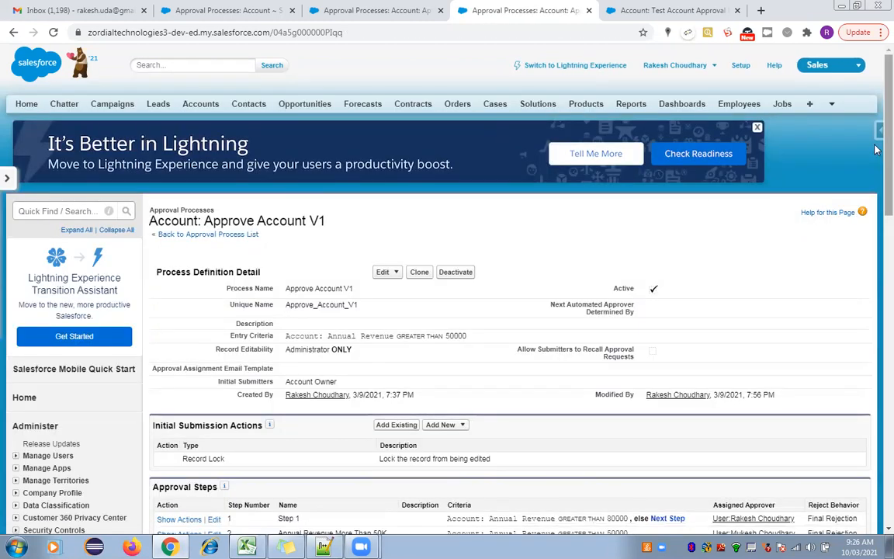
scroll(875, 225, "down", 3)
scroll(876, 225, "down", 1)
scroll(875, 209, "up", 3)
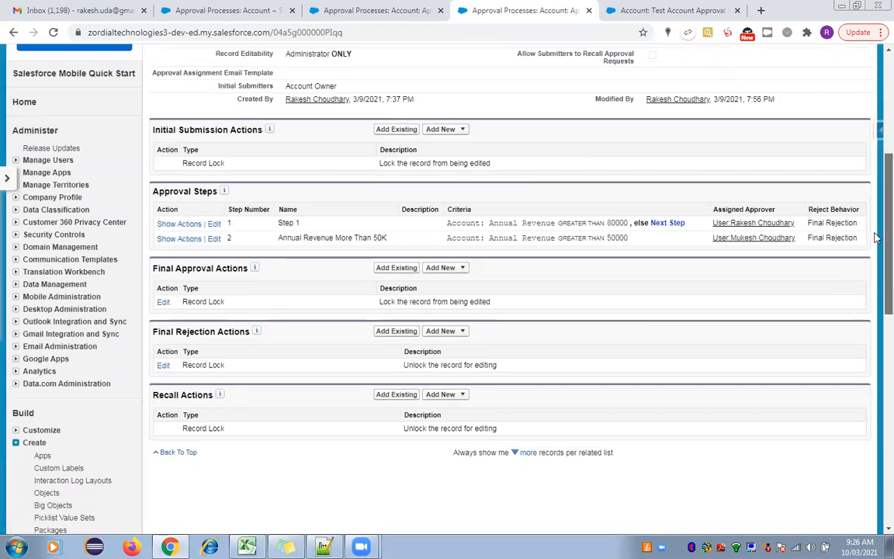
Open the Account approval process list in a separate browser tab and look over the active processes' order.
right_click(236, 103)
key("Escape")
left_click(563, 7)
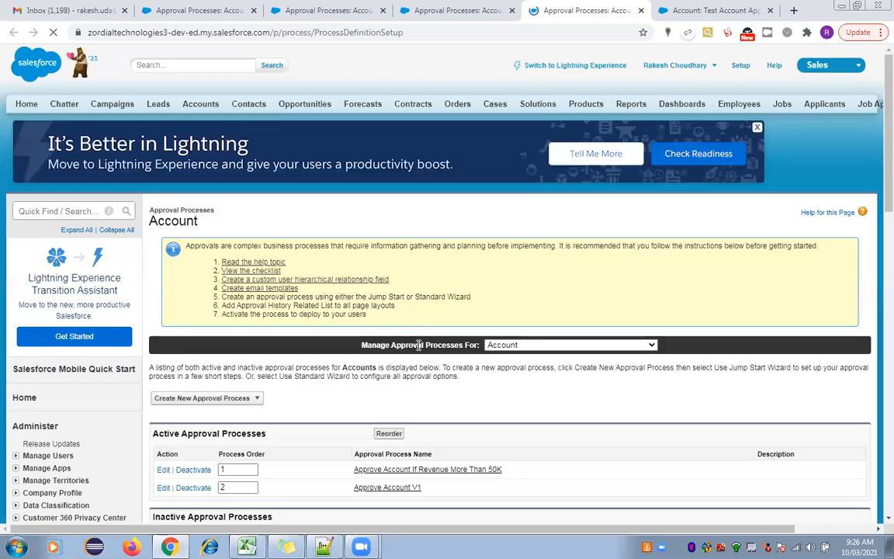
scroll(876, 202, "down", 3)
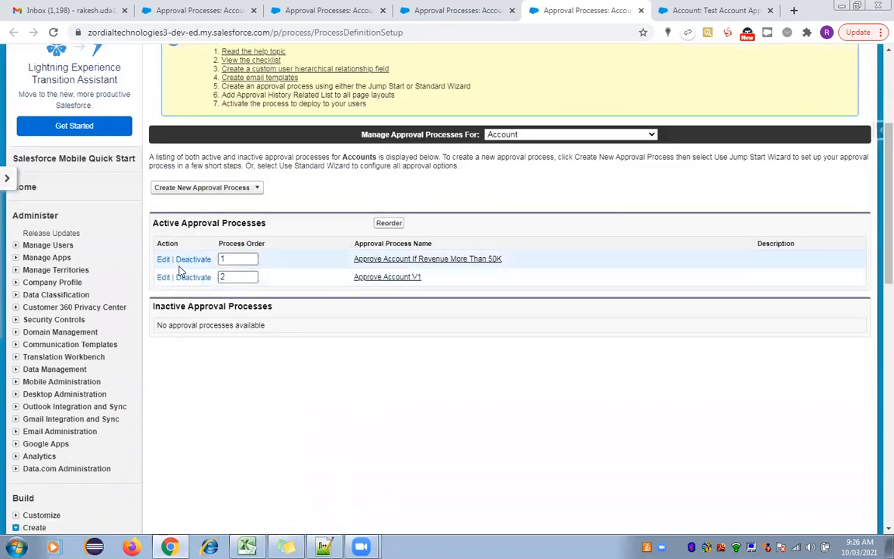
Deactivate the Approve Account If Revenue More Than 50K process, close its browser tab, and refresh the approval process list.
right_click(413, 259)
key("Escape")
left_click(594, 10)
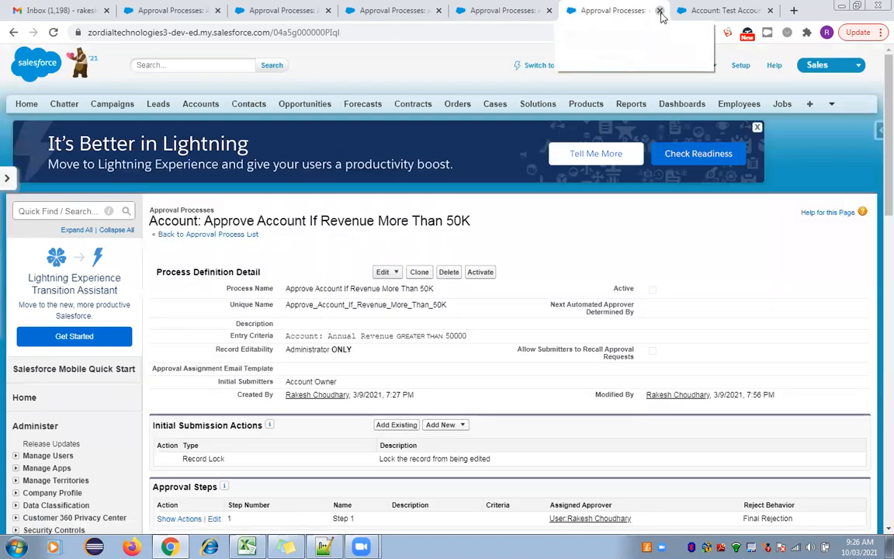
left_click(660, 11)
left_click(487, 31)
key("Return")
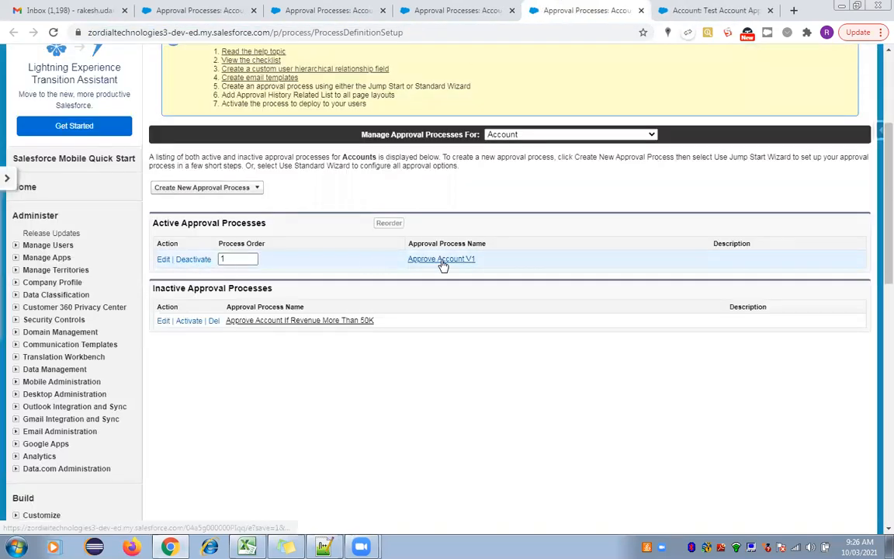
Recall the account's pending approval request with the comment "Test Recall".
left_click(708, 10)
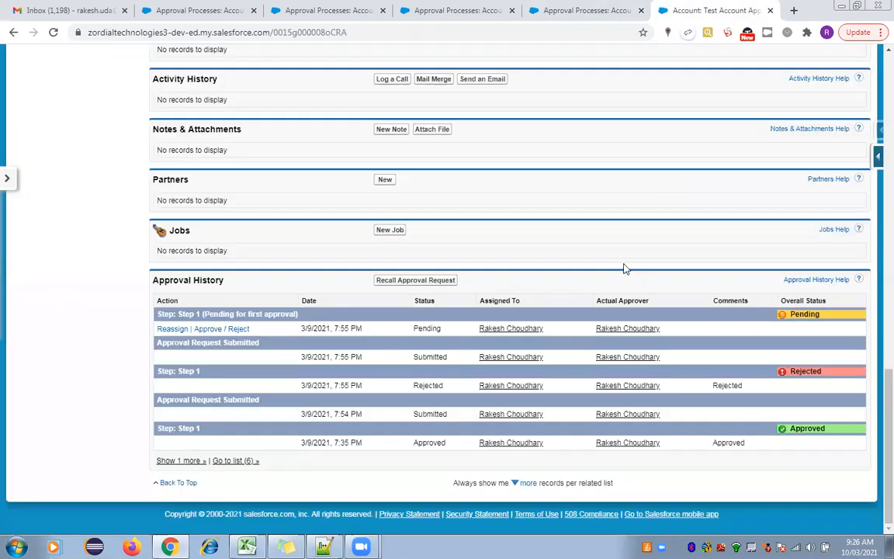
left_click(399, 281)
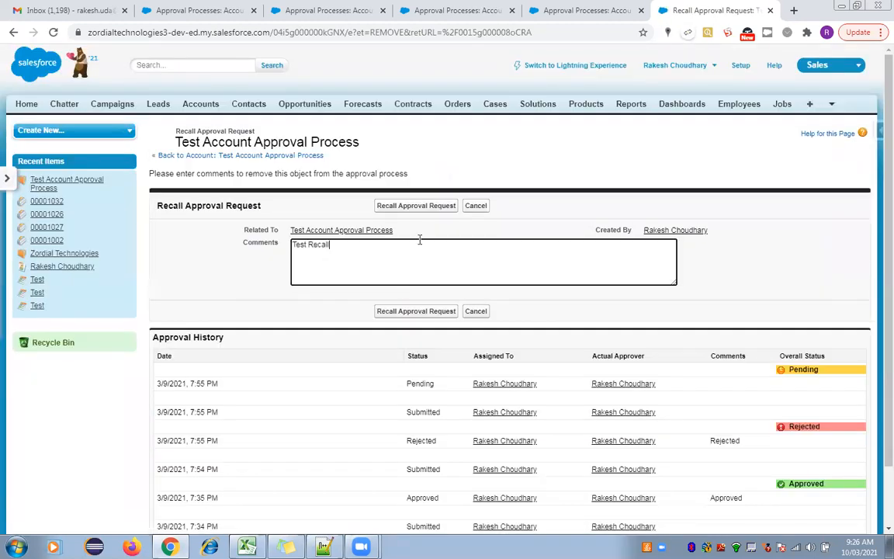
left_click(414, 205)
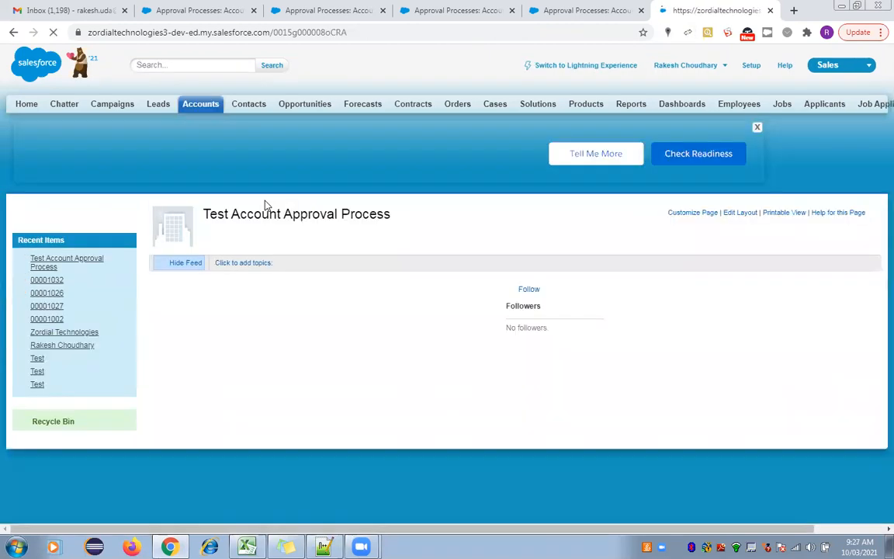
Resubmit the recalled account for approval, confirm the submission, and go to the updated Approval History.
scroll(522, 271, "down", 3)
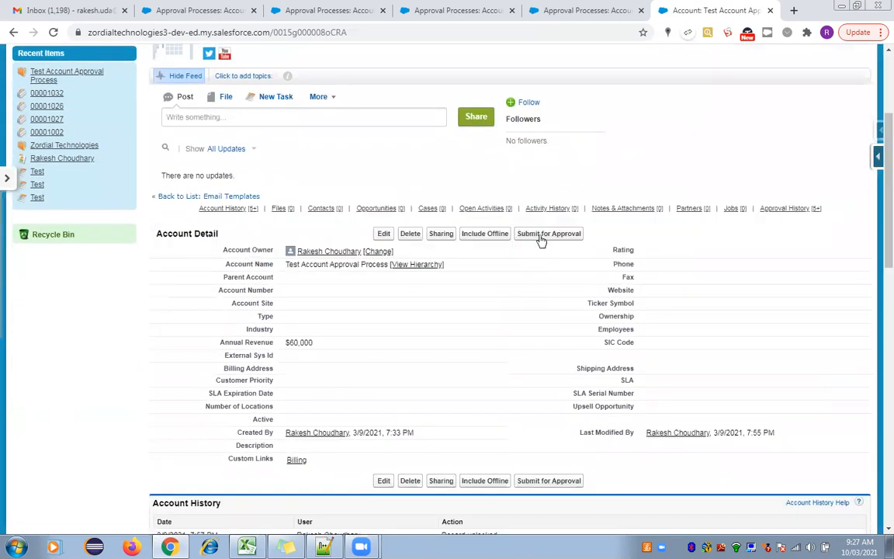
left_click(541, 237)
left_click(506, 128)
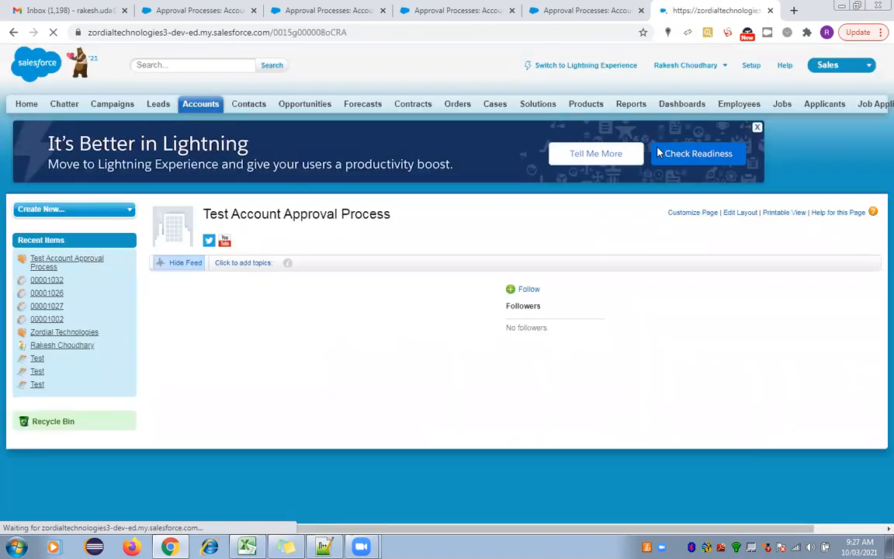
left_click_drag(875, 118, 875, 438)
Compare the pending request's approver and the account's Annual Revenue with the second approval step's criteria and assigned approver in Approve Account V1.
left_click_drag(712, 332, 643, 339)
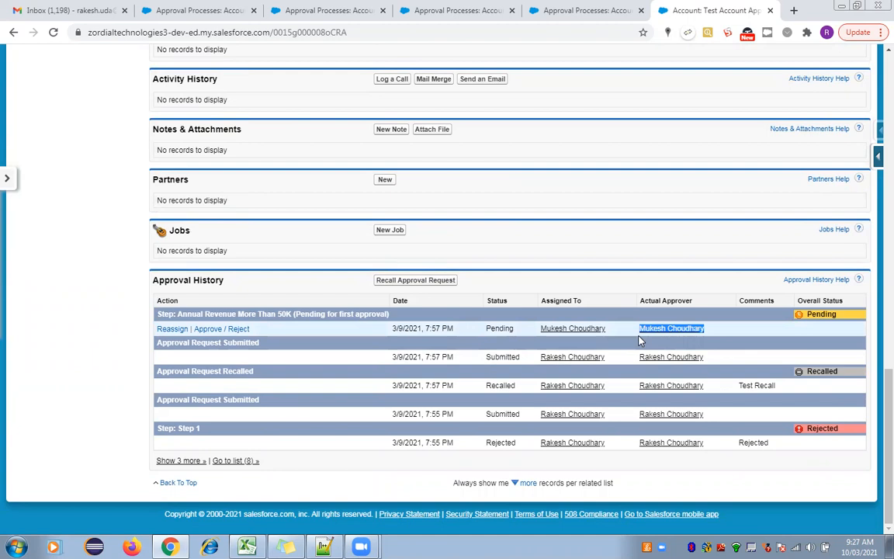
left_click(282, 335)
left_click_drag(887, 399, 887, 395)
scroll(876, 395, "up", 1)
left_click_drag(724, 399, 635, 417)
scroll(574, 373, "up", 10)
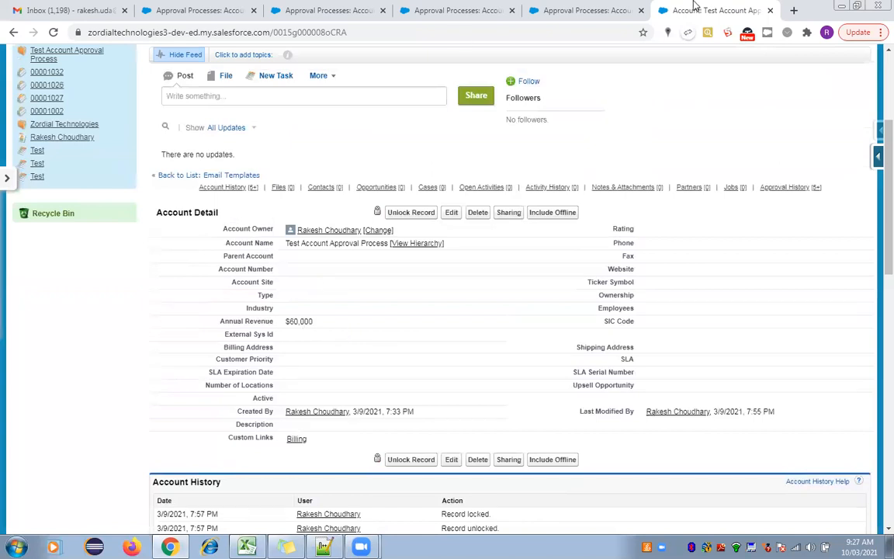
left_click(581, 10)
left_click(456, 10)
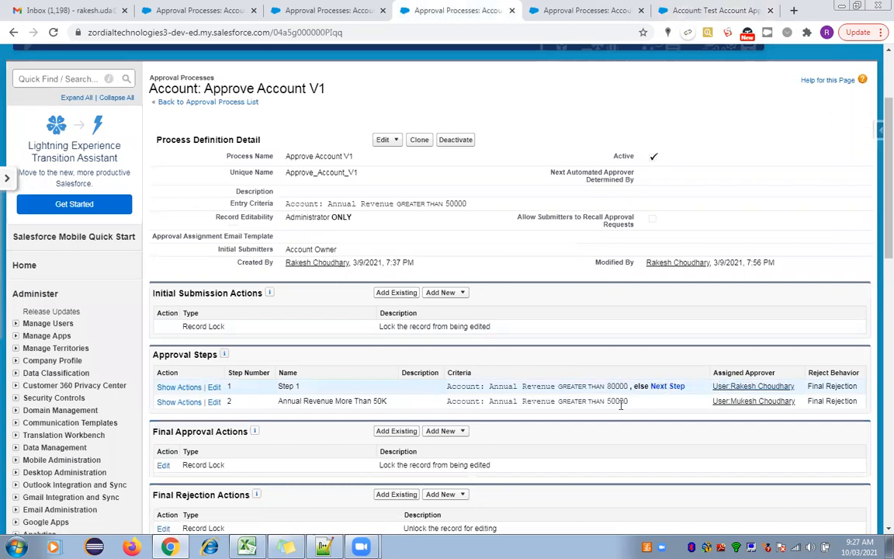
left_click_drag(628, 401, 588, 401)
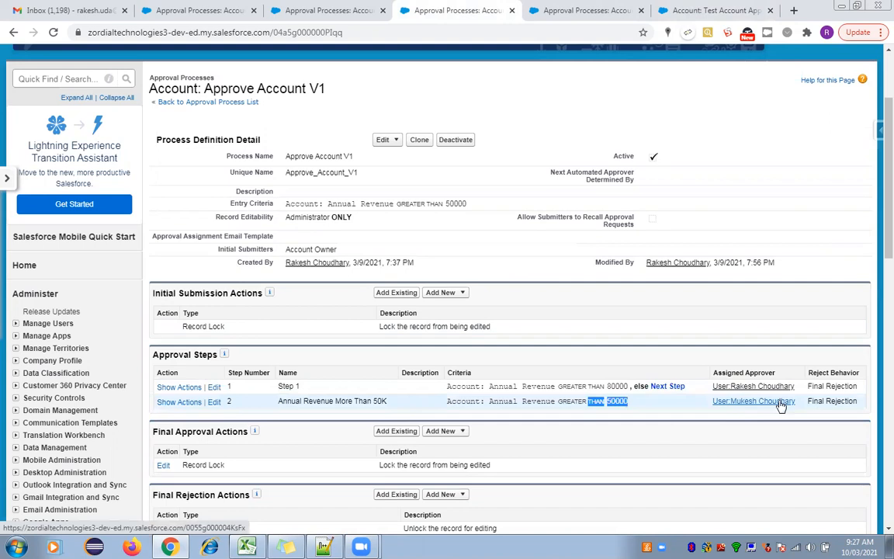